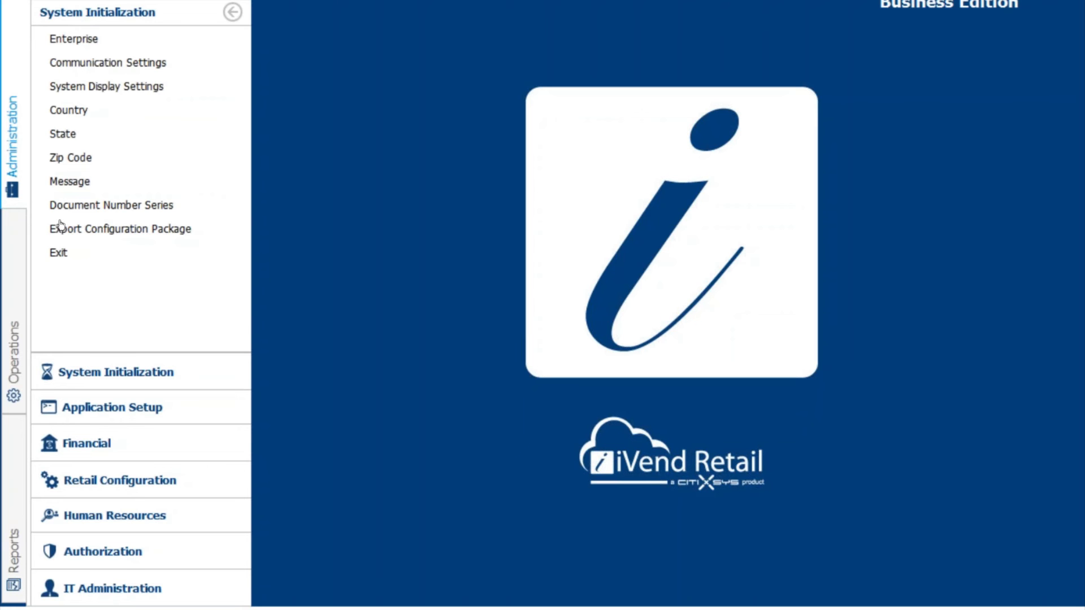
Open the Product List from the Inventory operations and collapse the navigation pane.
click(9, 347)
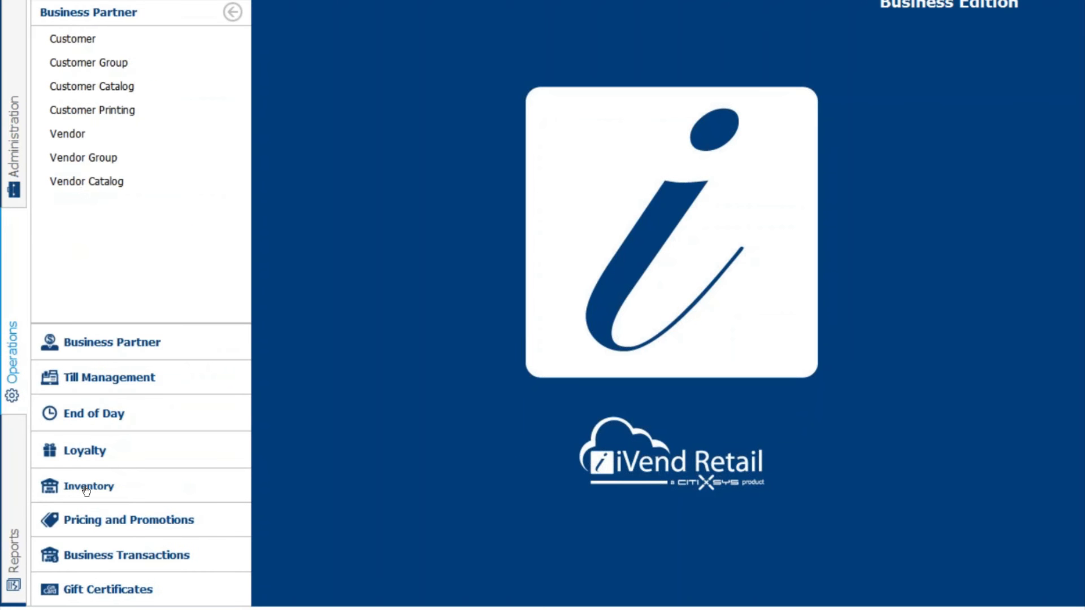
click(128, 491)
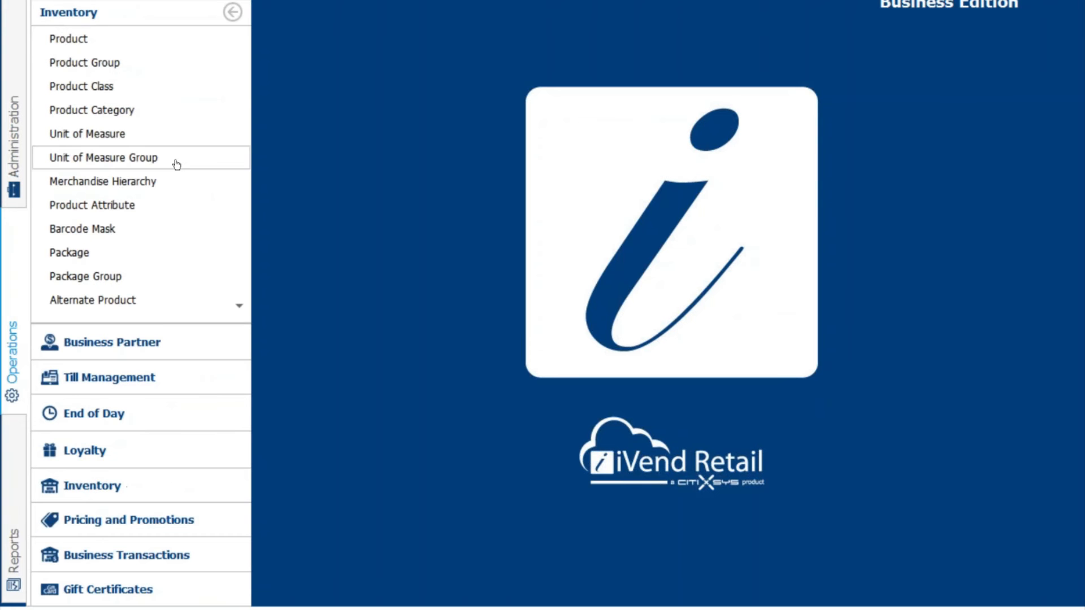
scroll(177, 165, down, 2)
scroll(177, 165, down, 3)
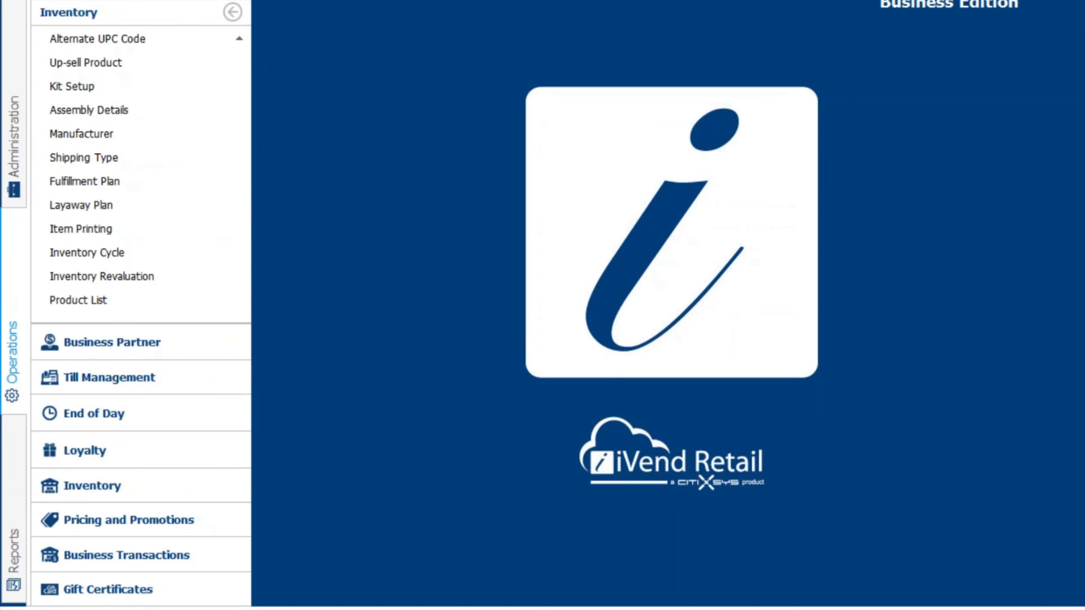
click(91, 301)
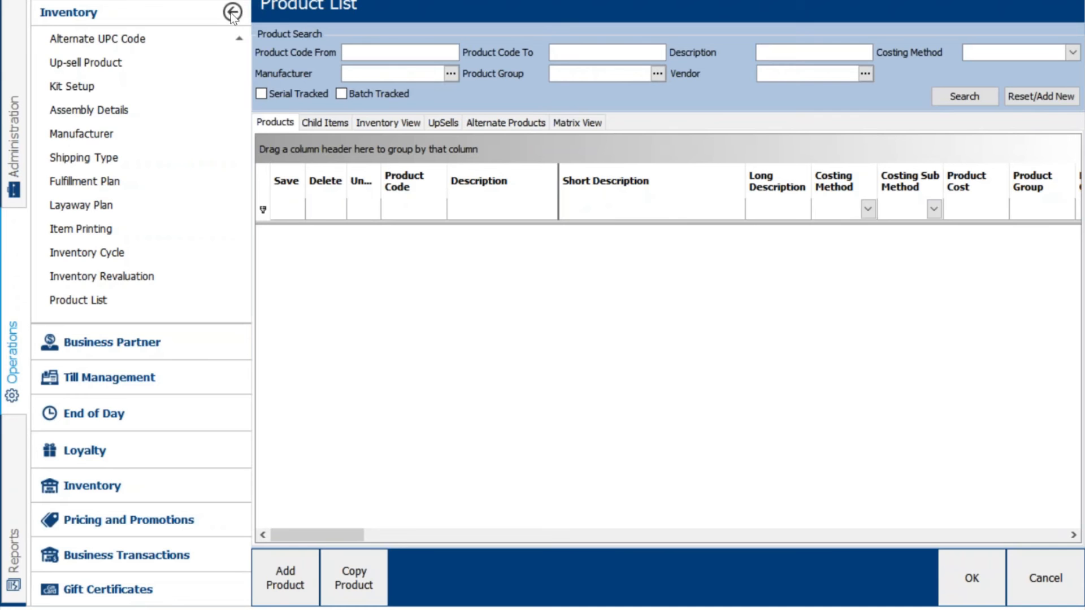
click(232, 12)
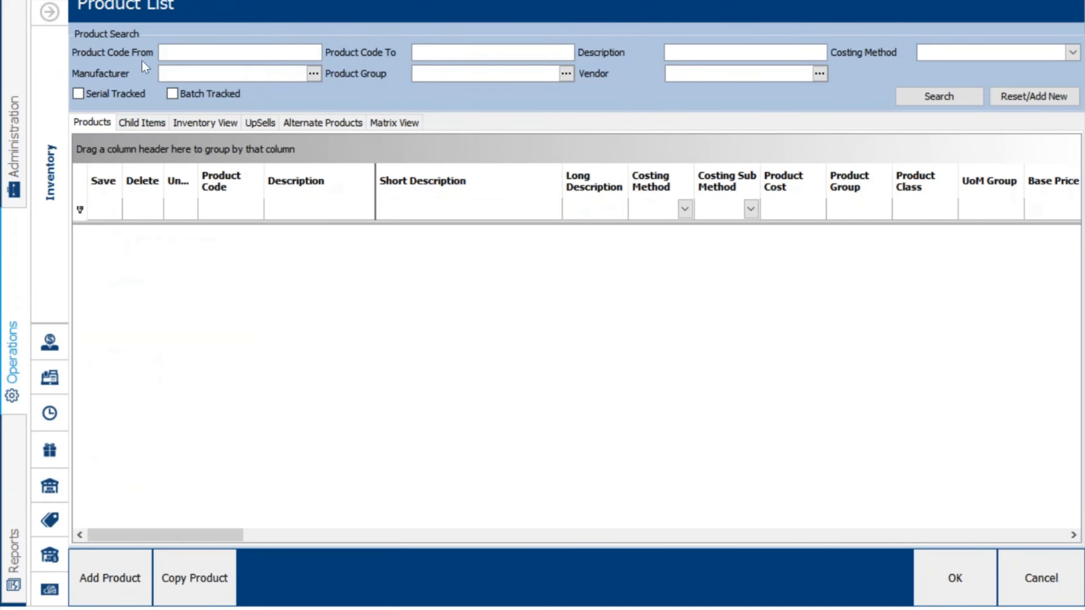
Search the product list using P0000%7 as the starting product code.
click(440, 50)
click(183, 52)
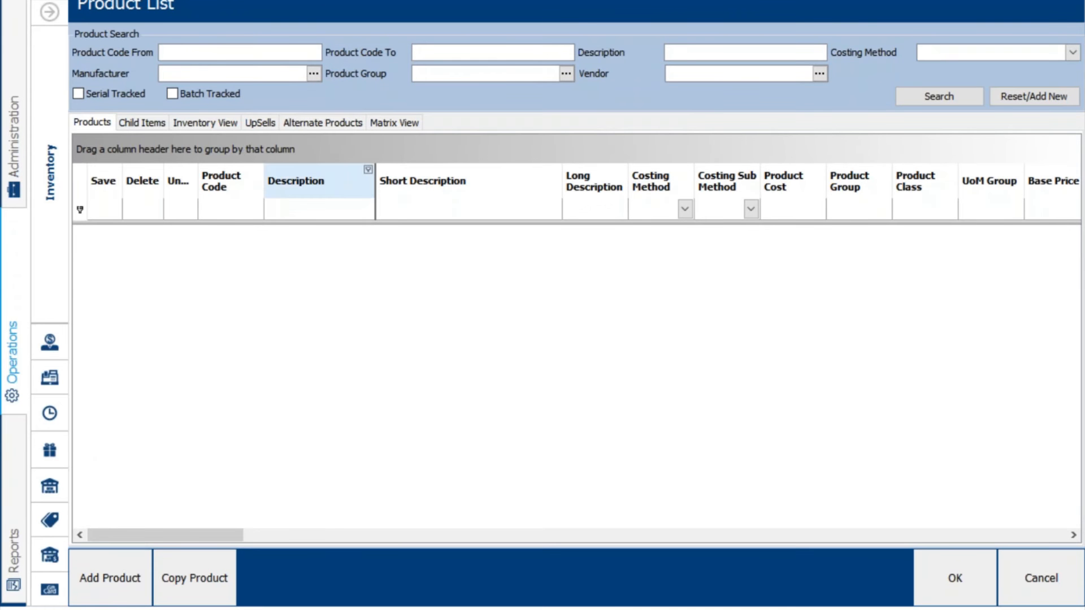
text(P0000%7)
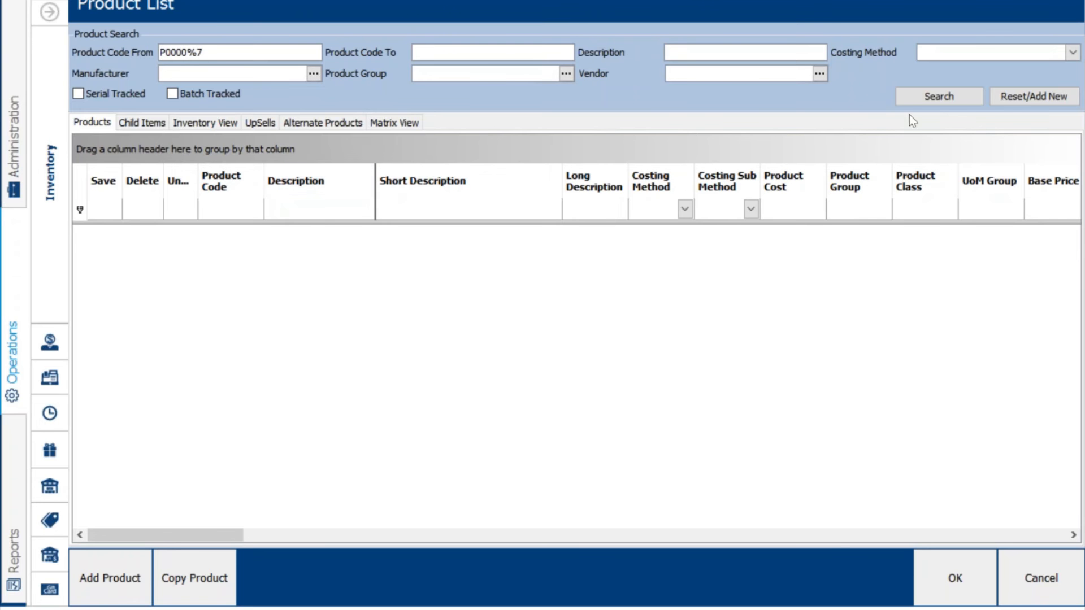
click(935, 99)
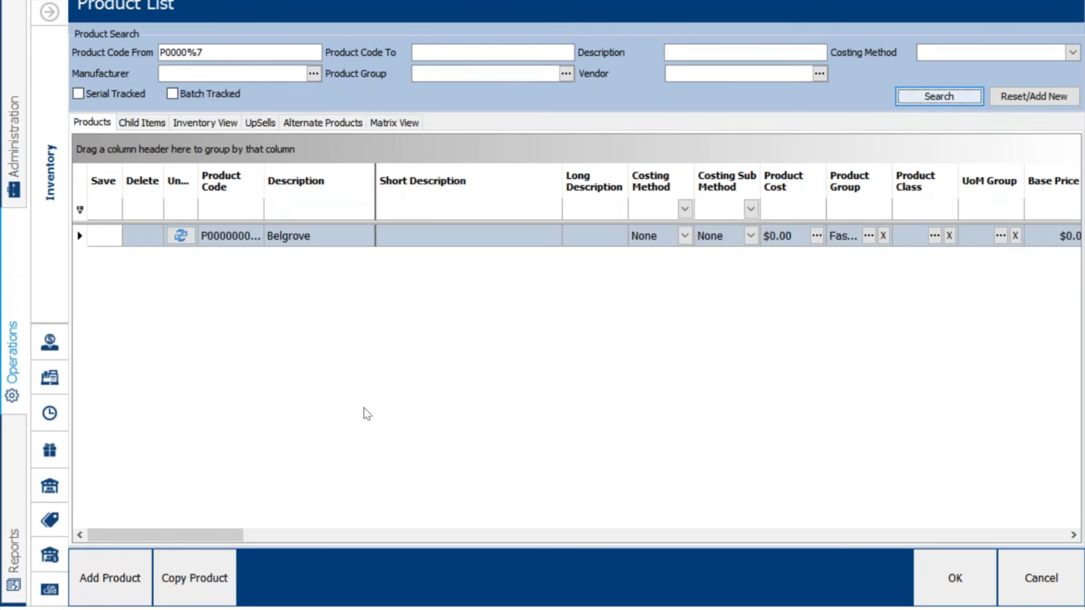
Broaden the product search to the starting code P0000% and widen the Product Code column to show the full codes.
click(215, 50)
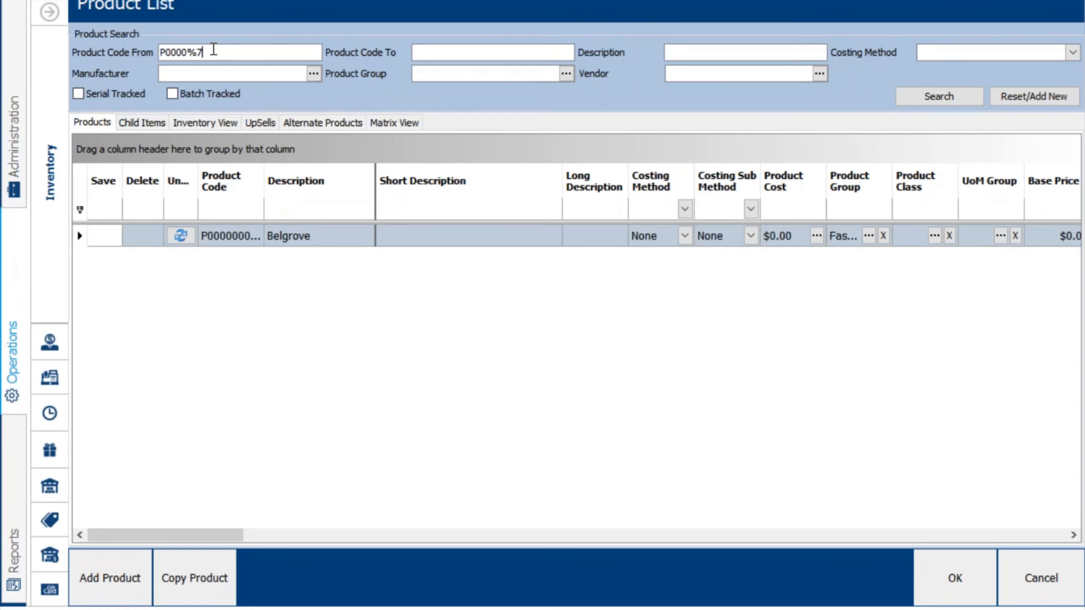
key(BackSpace)
key(Return)
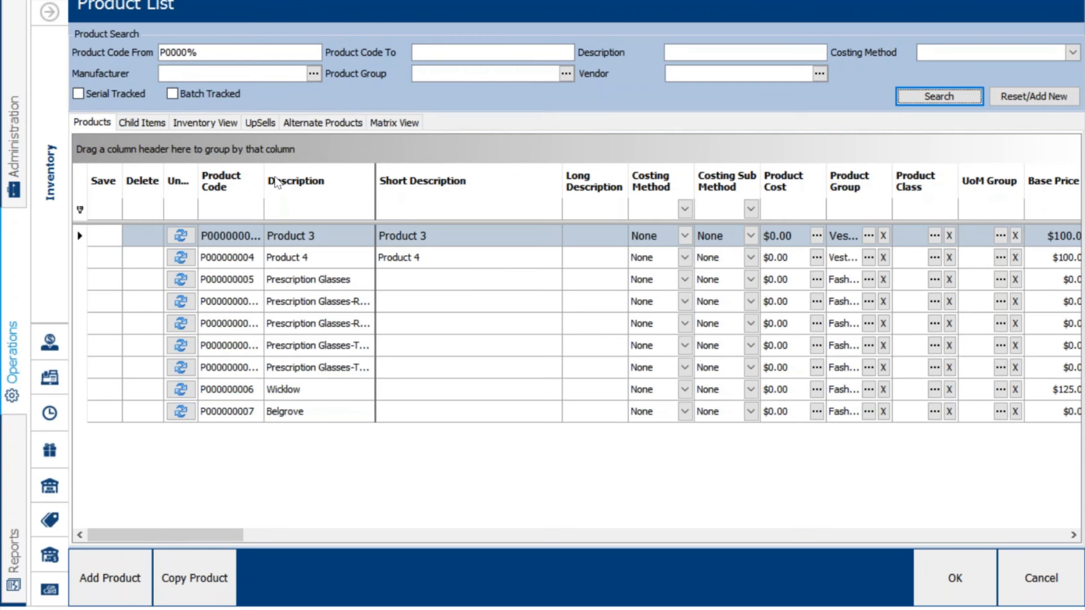
drag(262, 174, 293, 174)
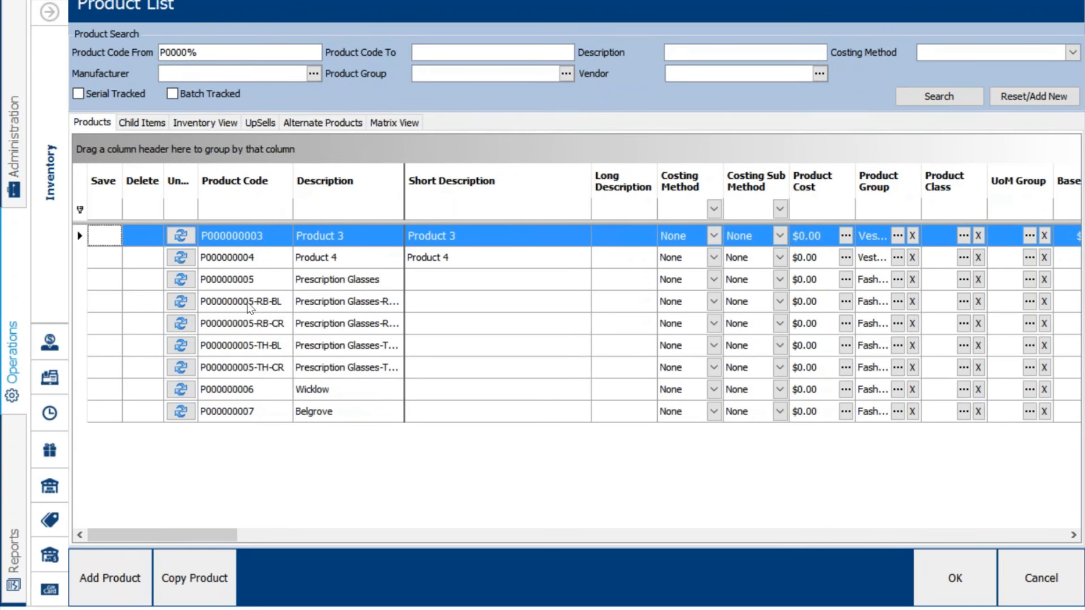
Select the Belgrove product P000000007 and view its child items and inventory.
click(238, 414)
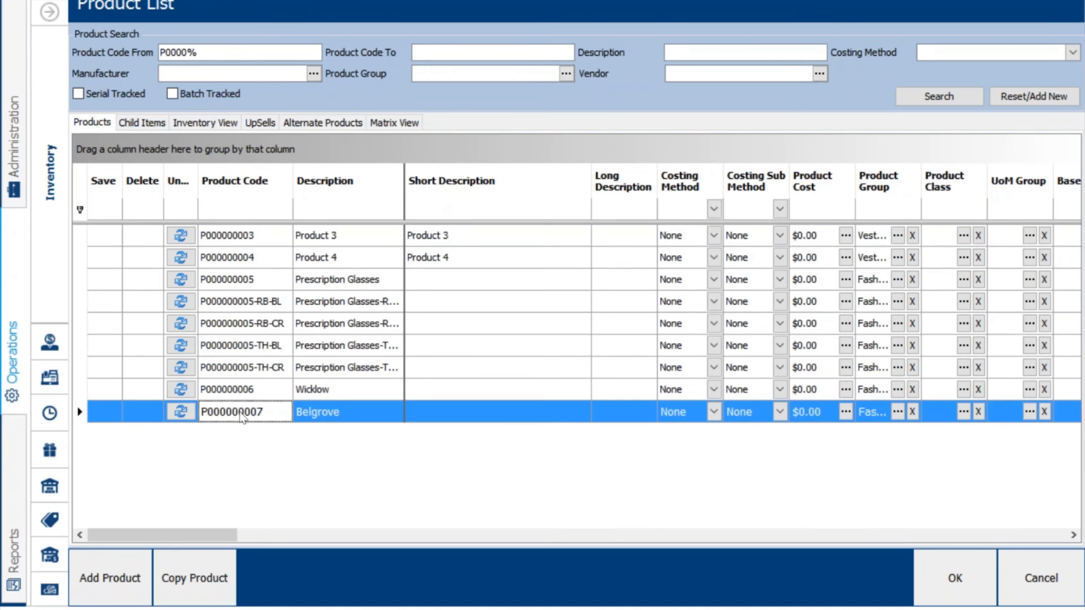
click(141, 123)
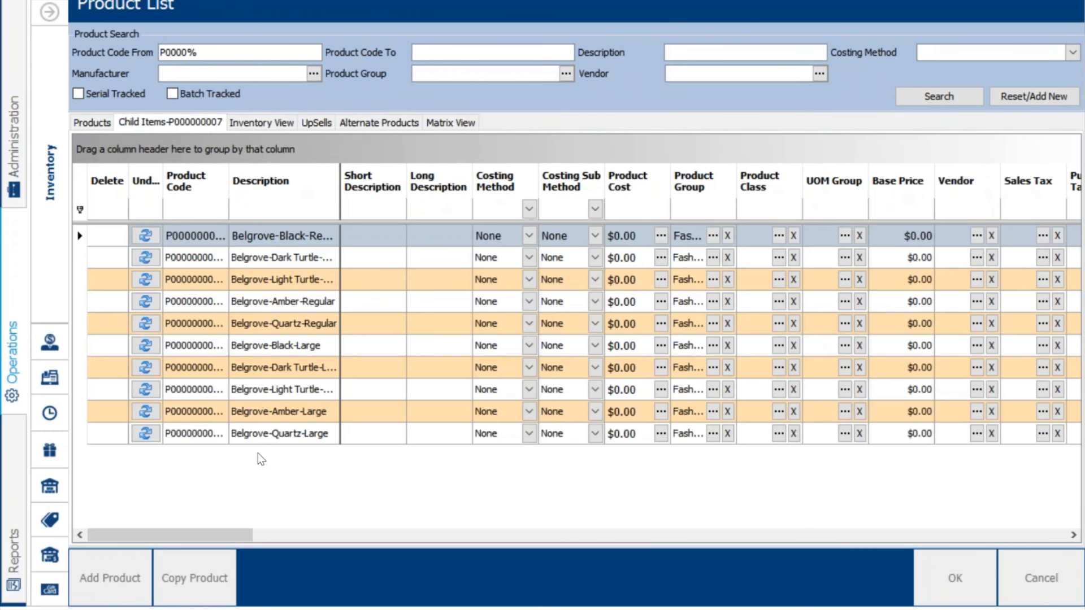
click(263, 123)
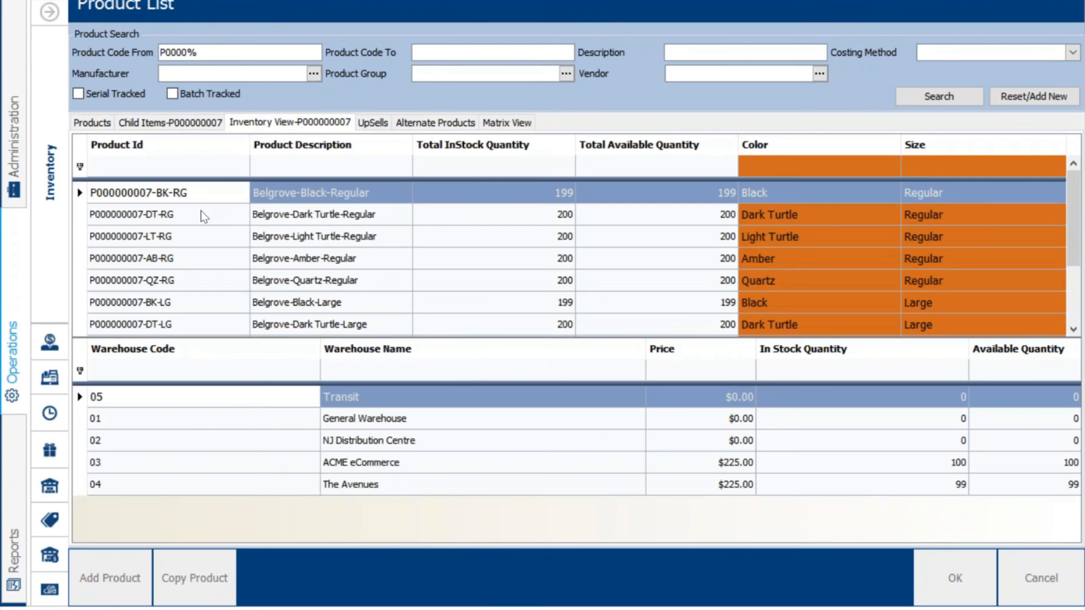
Examine the warehouse prices and stock quantities of individual Belgrove color and size variants, ending on Belgrove-Black-Regular.
click(201, 212)
click(201, 238)
click(200, 258)
click(198, 279)
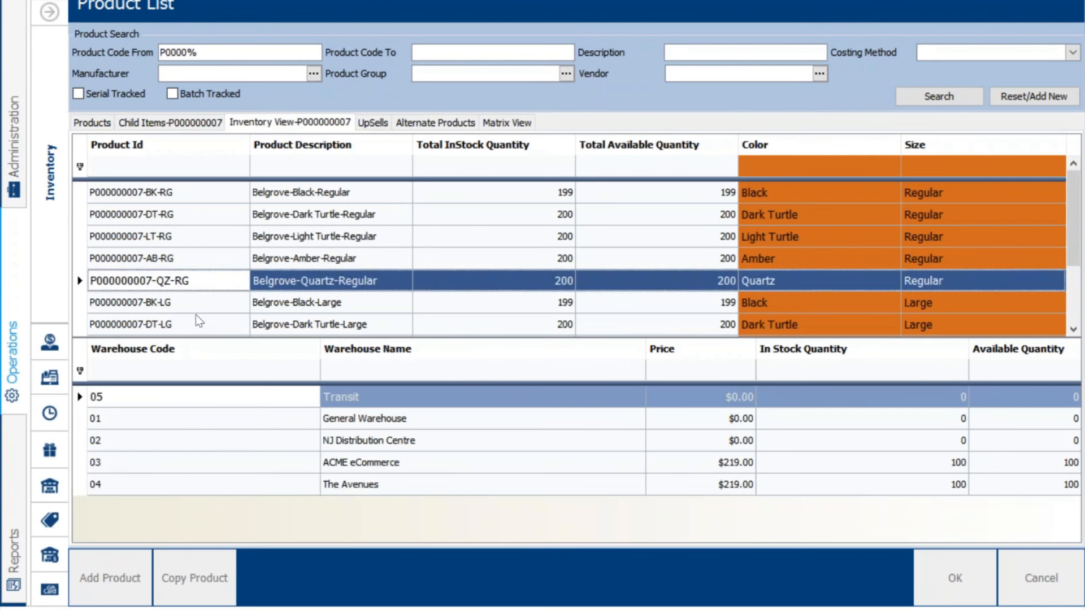
click(198, 321)
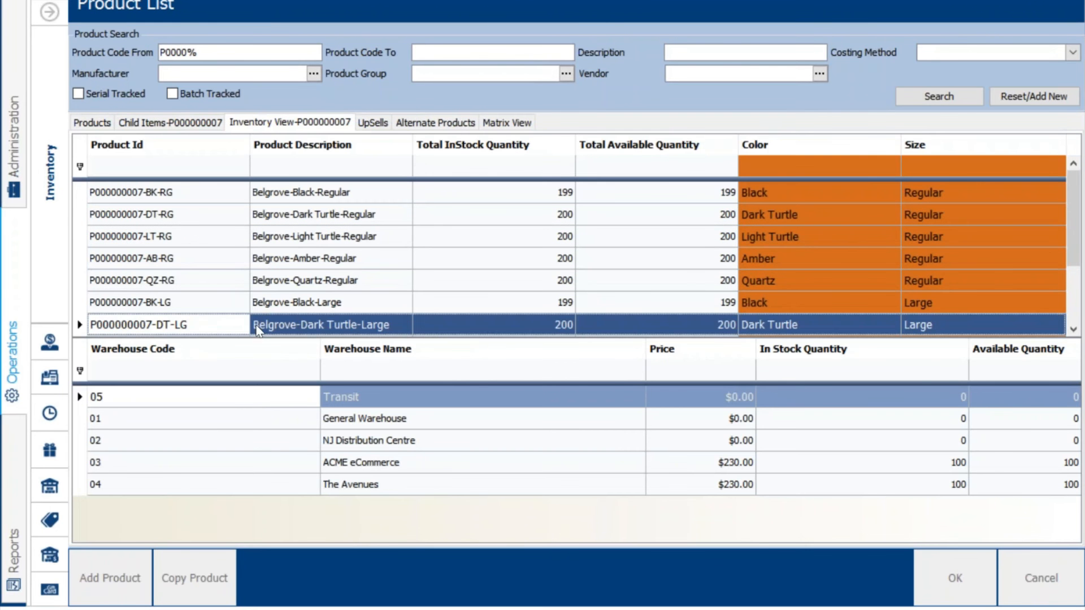
click(719, 199)
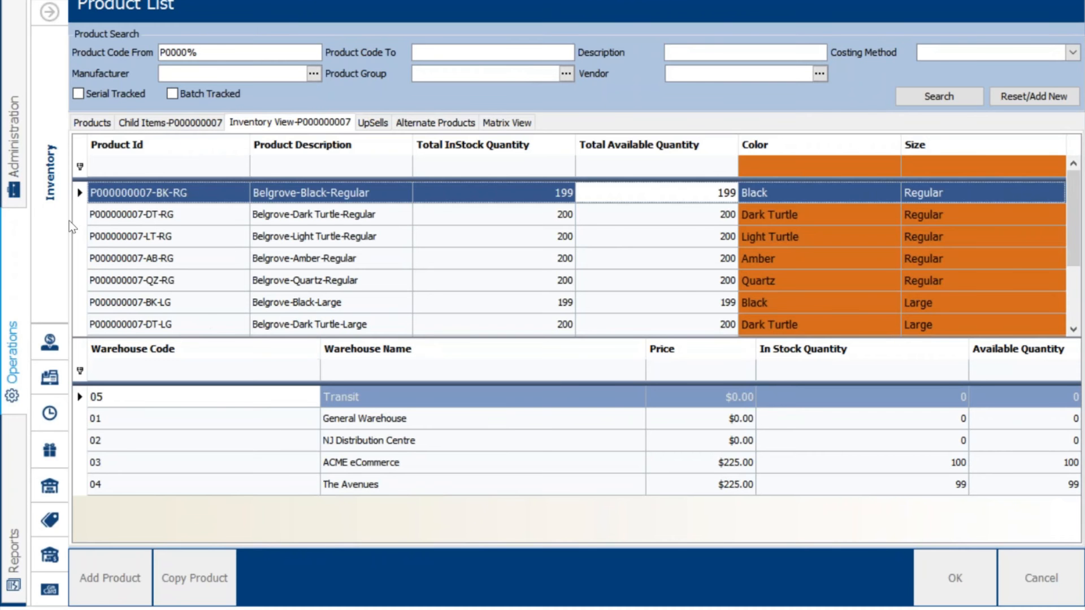
click(166, 215)
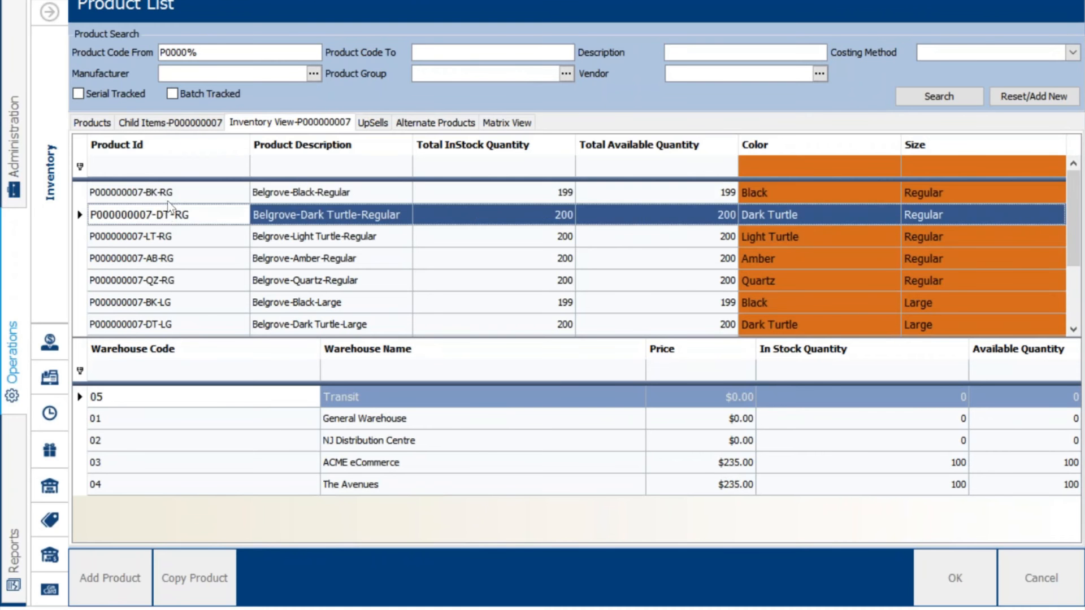
click(176, 192)
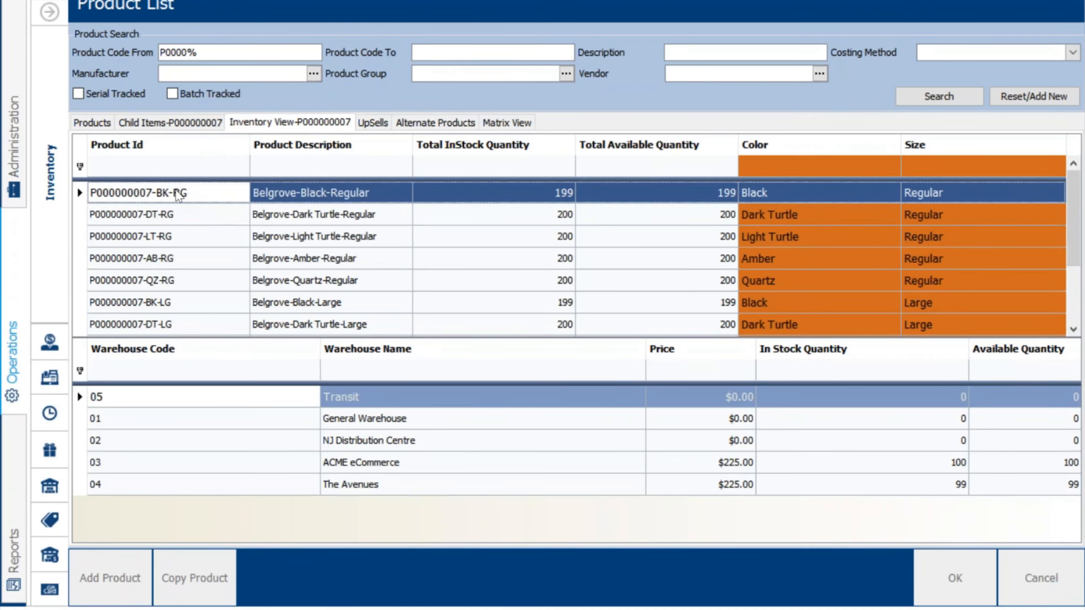
Review Belgrove's upsells and alternate products, finishing on its matrix view.
click(374, 124)
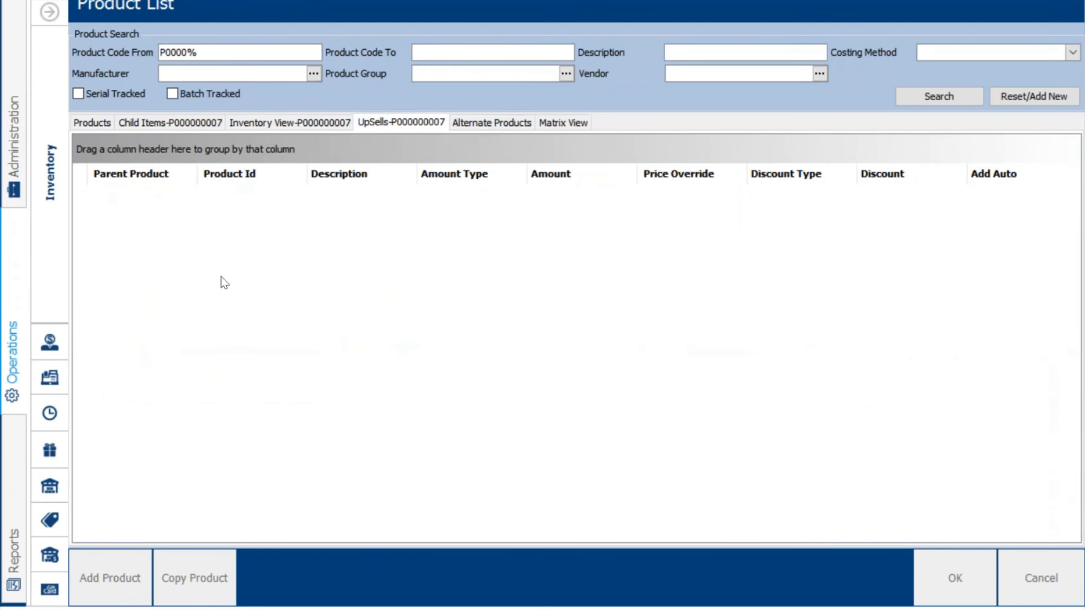
click(473, 122)
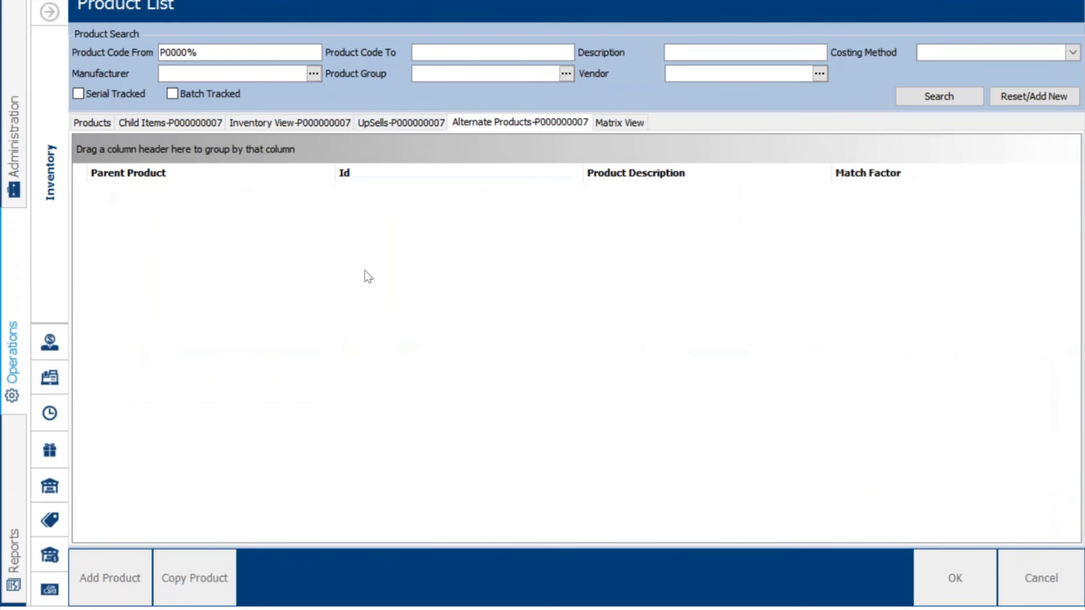
click(634, 125)
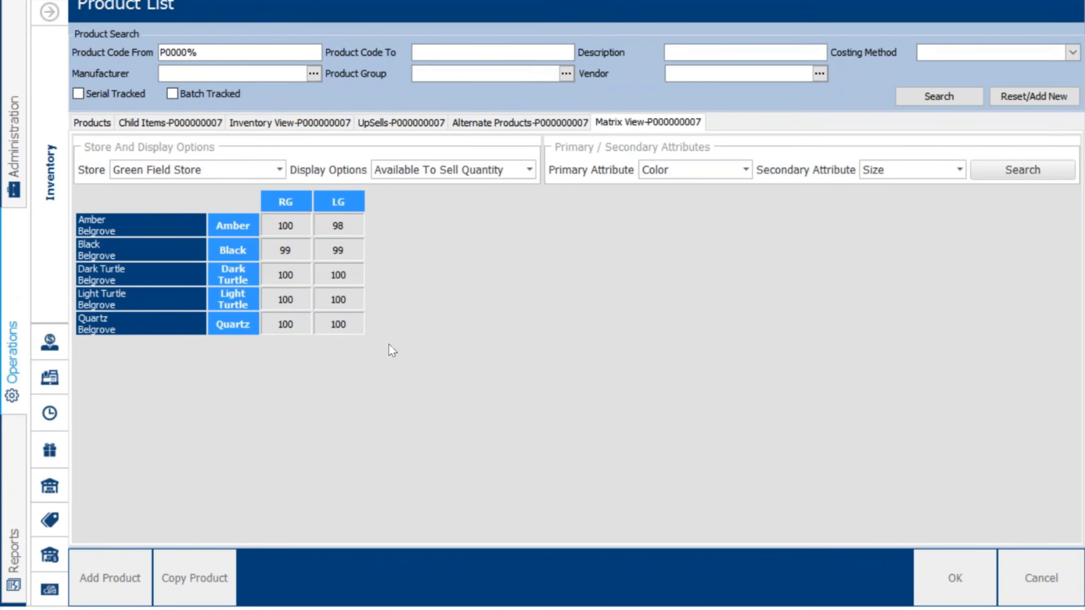
Choose Green Field Store as the matrix store and Available To Sell Quantity as the display option.
click(279, 170)
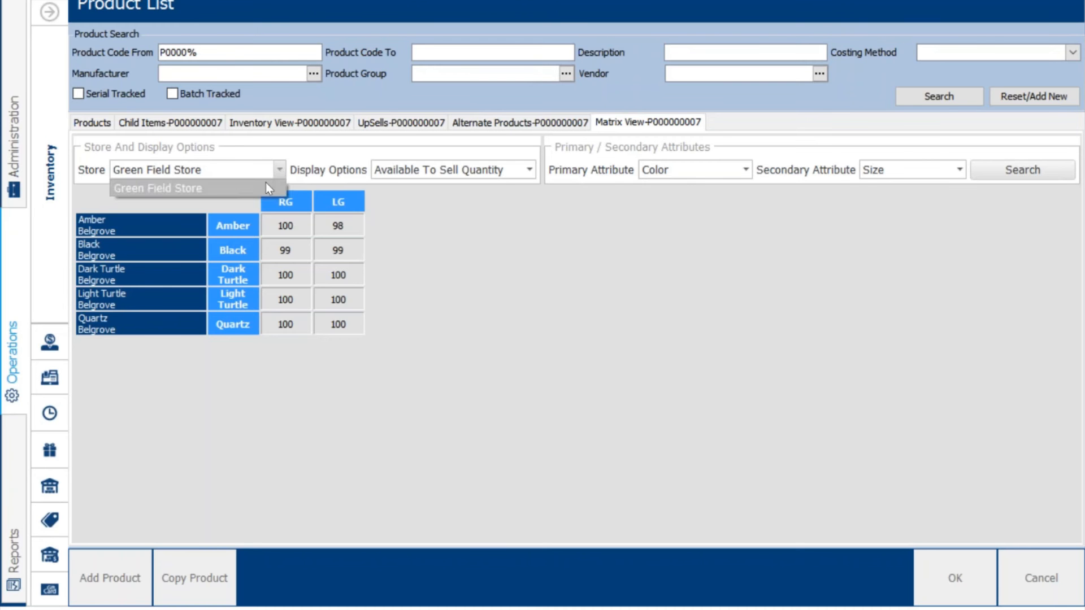
click(192, 187)
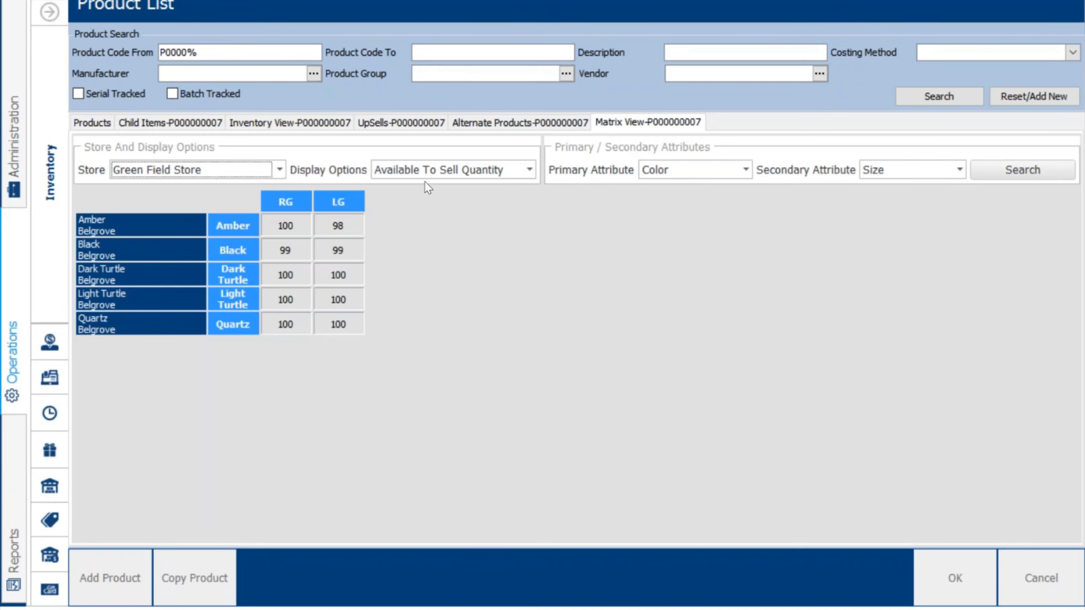
click(529, 170)
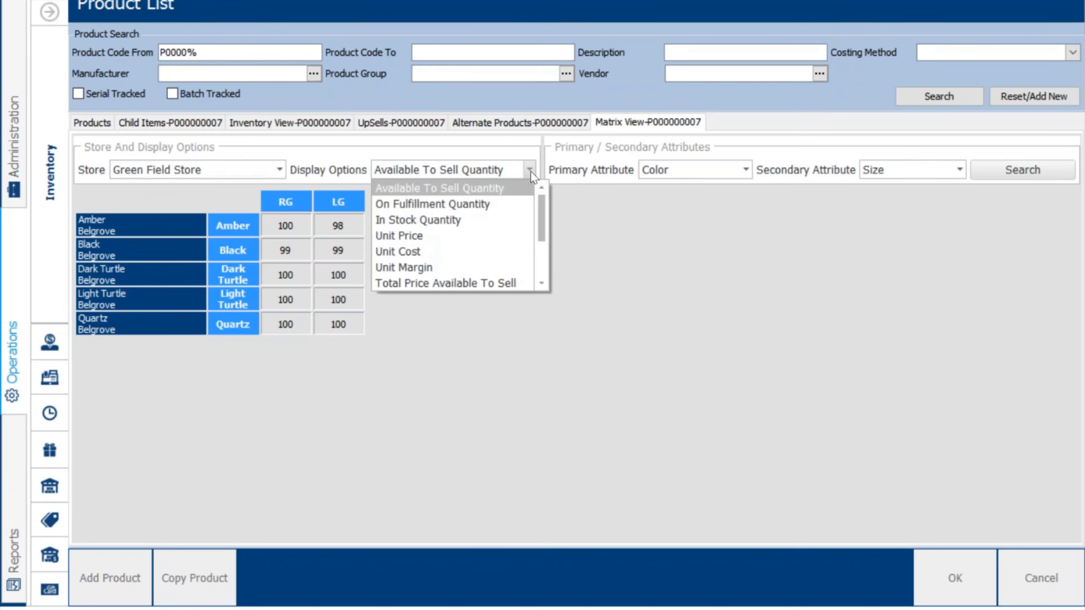
click(470, 191)
Switch the matrix display through On Fulfillment Quantity, In Stock Quantity and Unit Price.
click(477, 172)
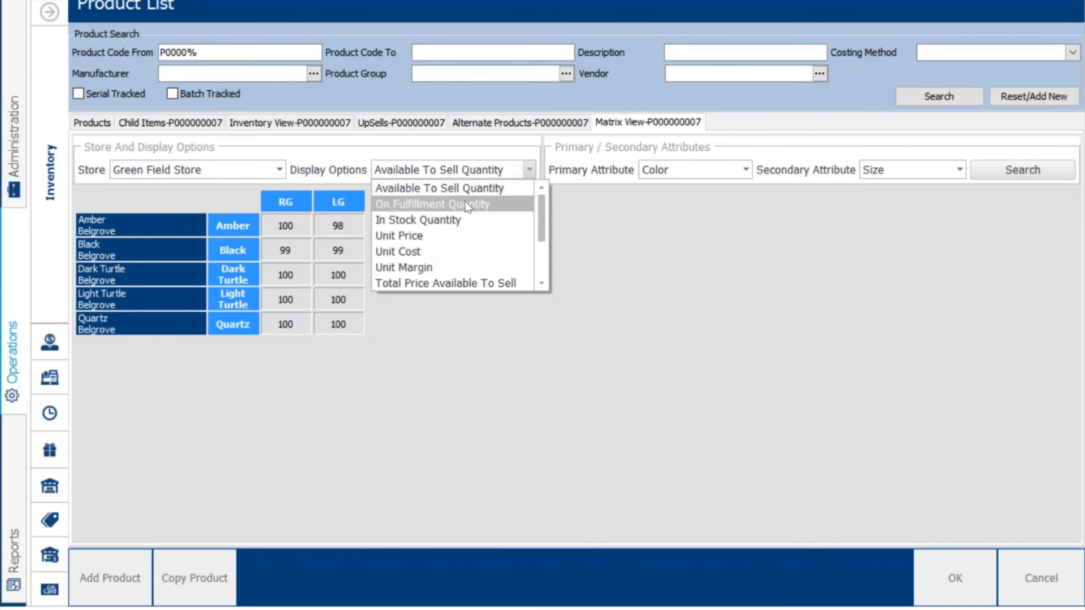
click(466, 203)
click(477, 171)
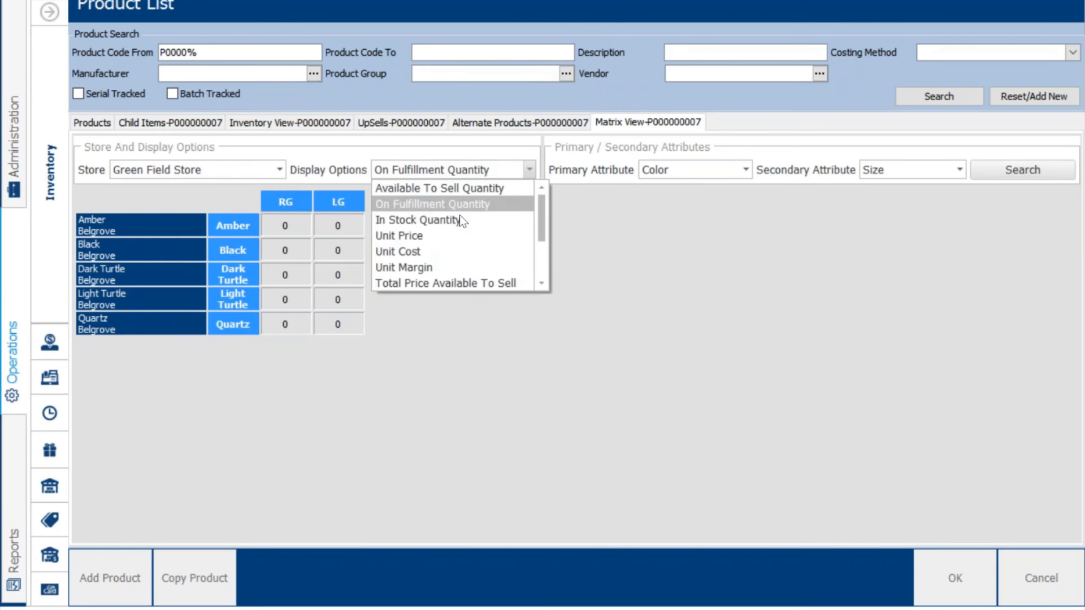
click(458, 221)
click(472, 172)
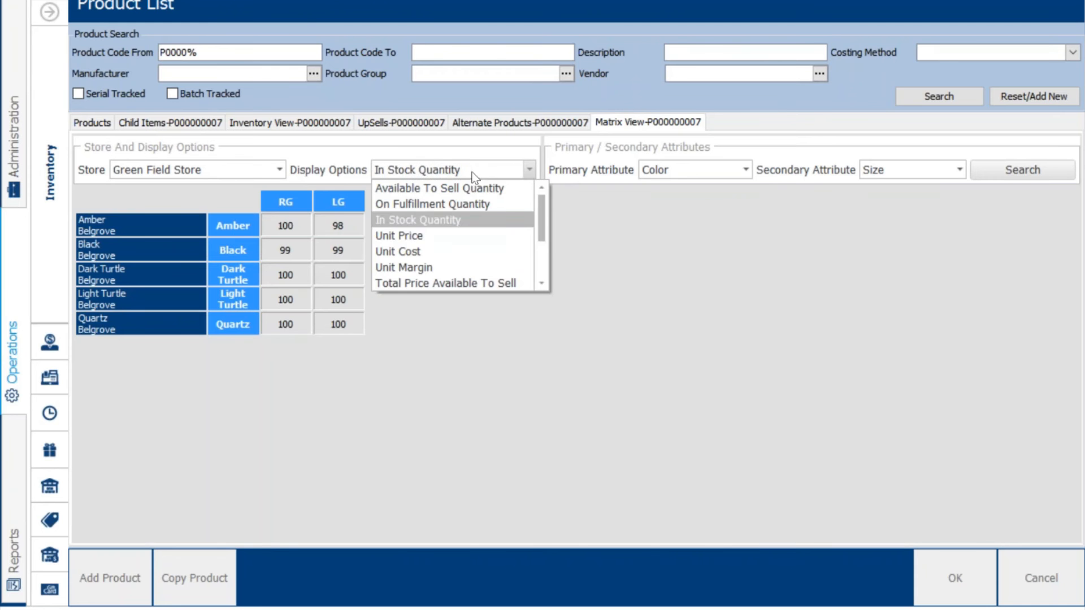
click(439, 237)
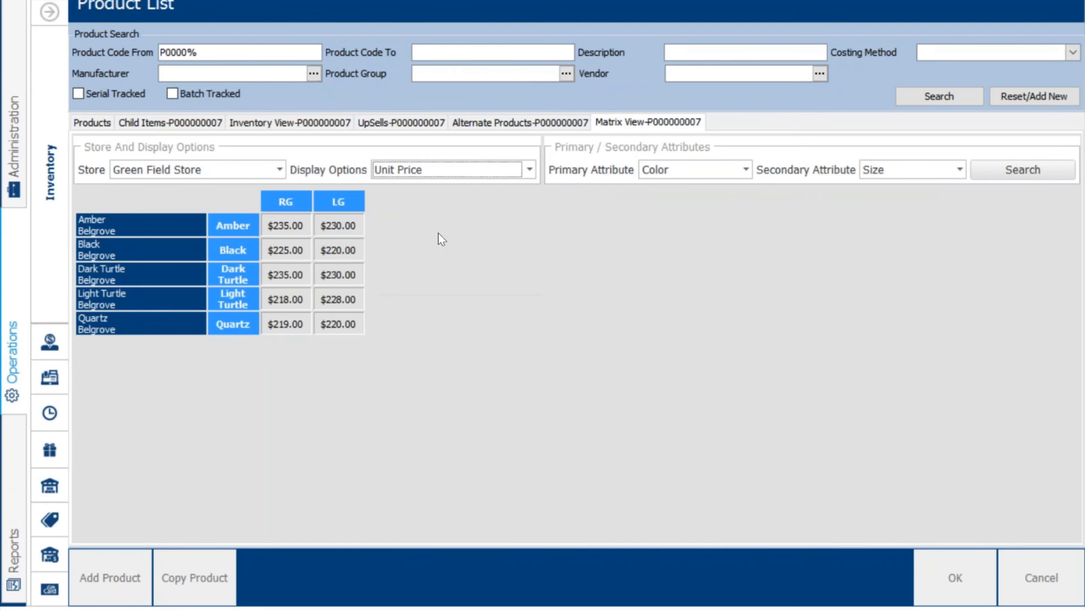
Browse the remaining matrix display options, set the display to Available To Sell Quantity, and return to the list of products.
click(467, 168)
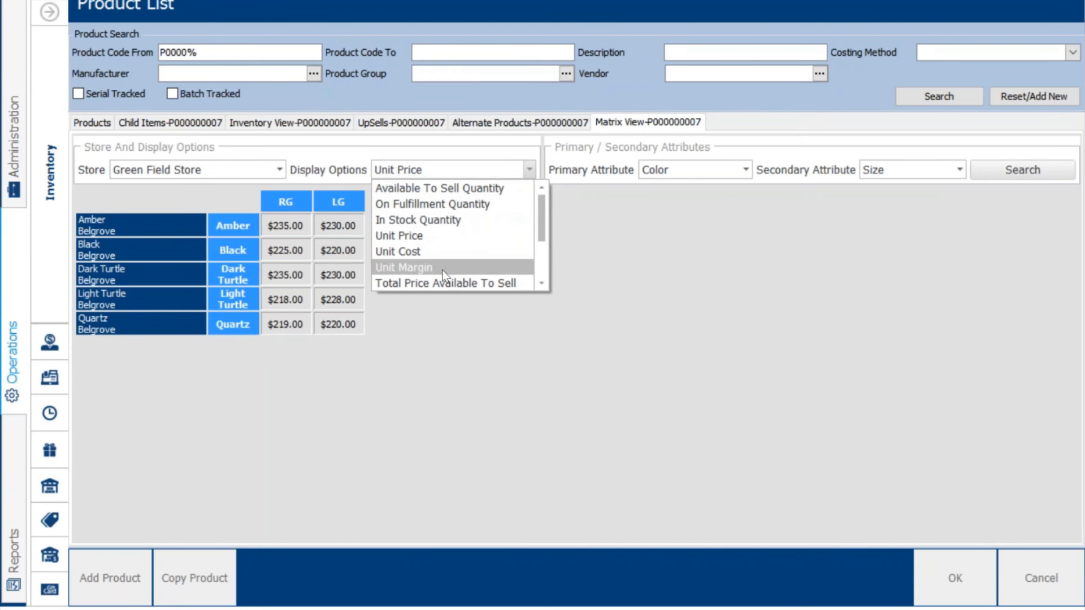
scroll(442, 269, down, 1)
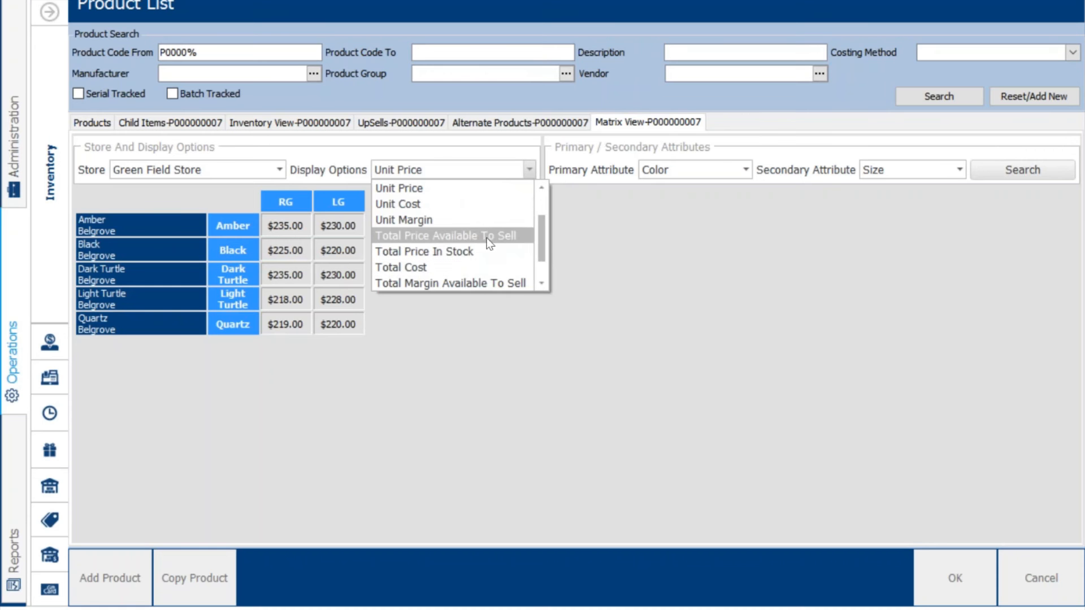
scroll(500, 238, down, 1)
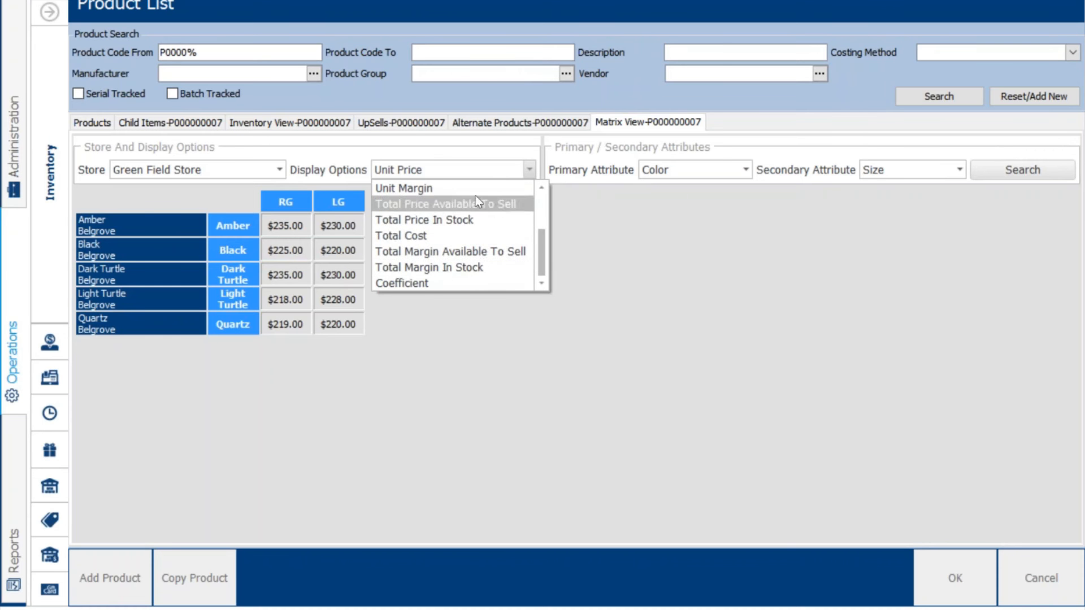
scroll(486, 266, up, 2)
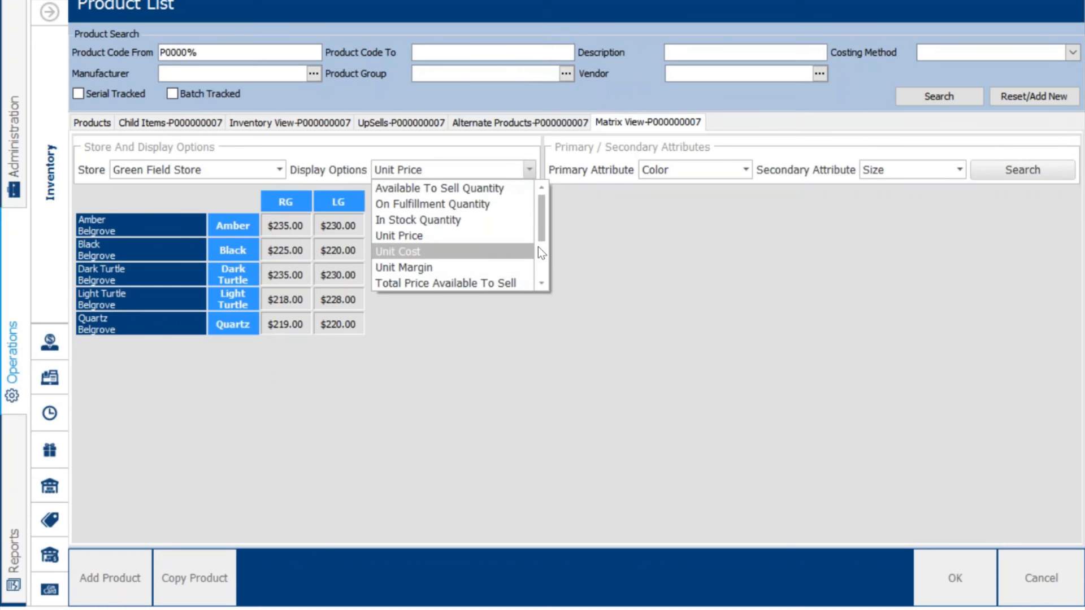
click(487, 187)
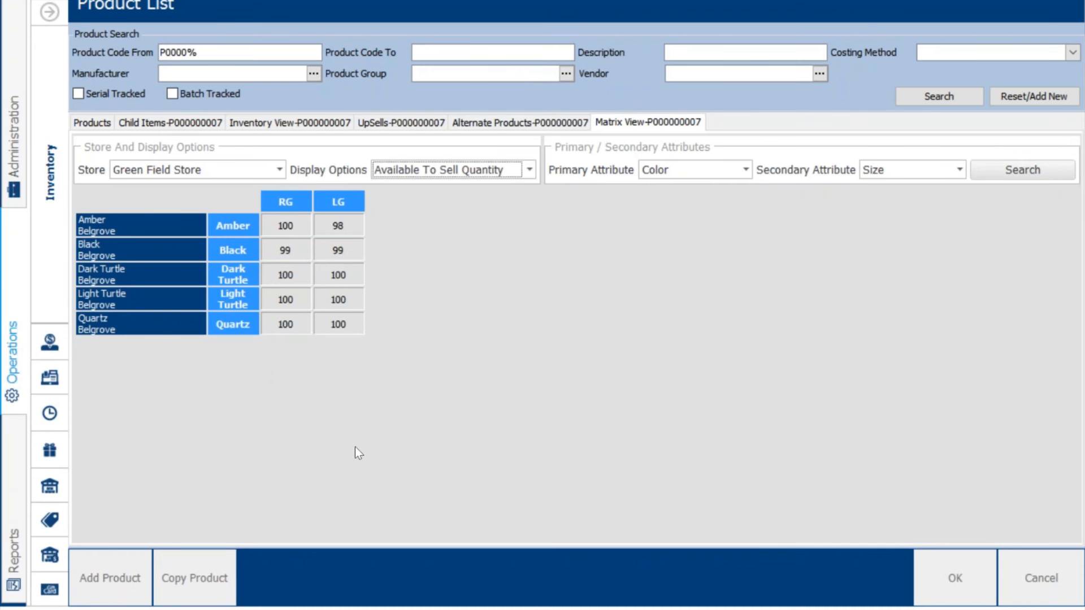
click(103, 122)
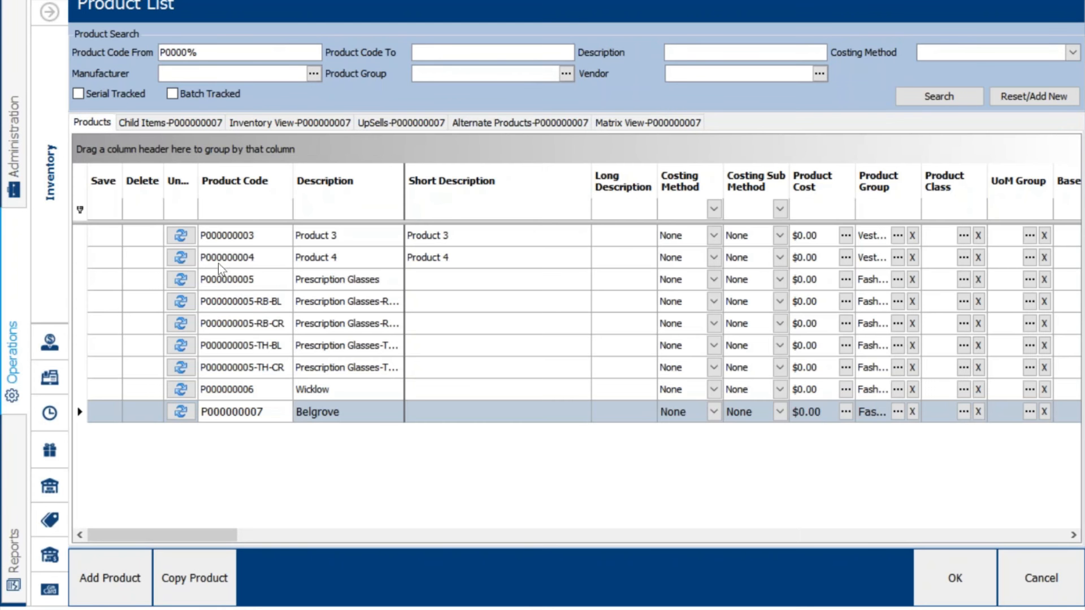
Clear the product code filter and search for products in the Apparel product group.
double_click(237, 50)
key(BackSpace)
click(567, 70)
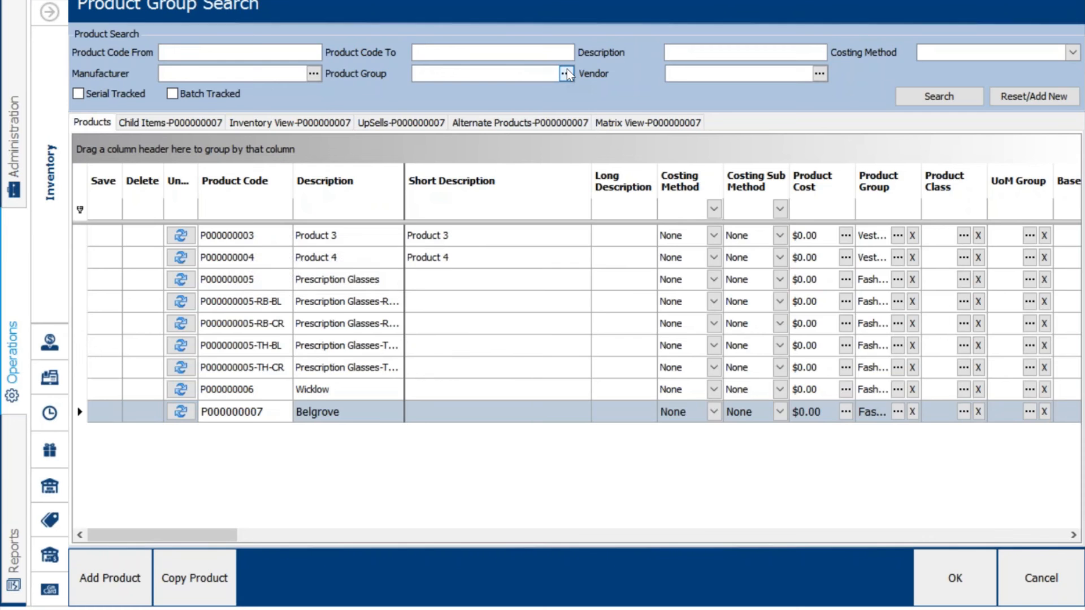
click(455, 121)
click(954, 578)
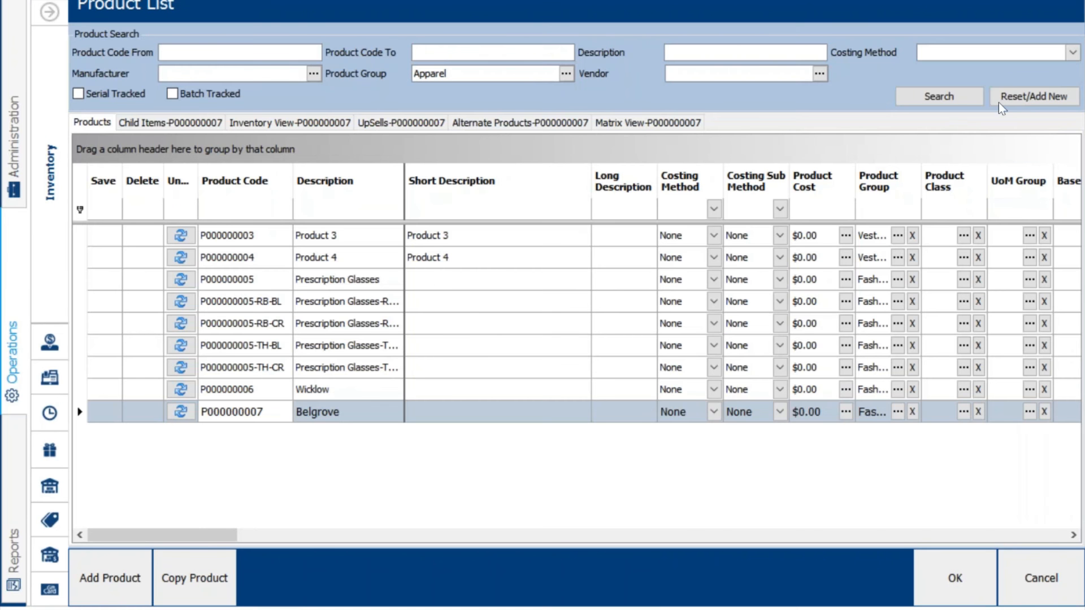
click(940, 98)
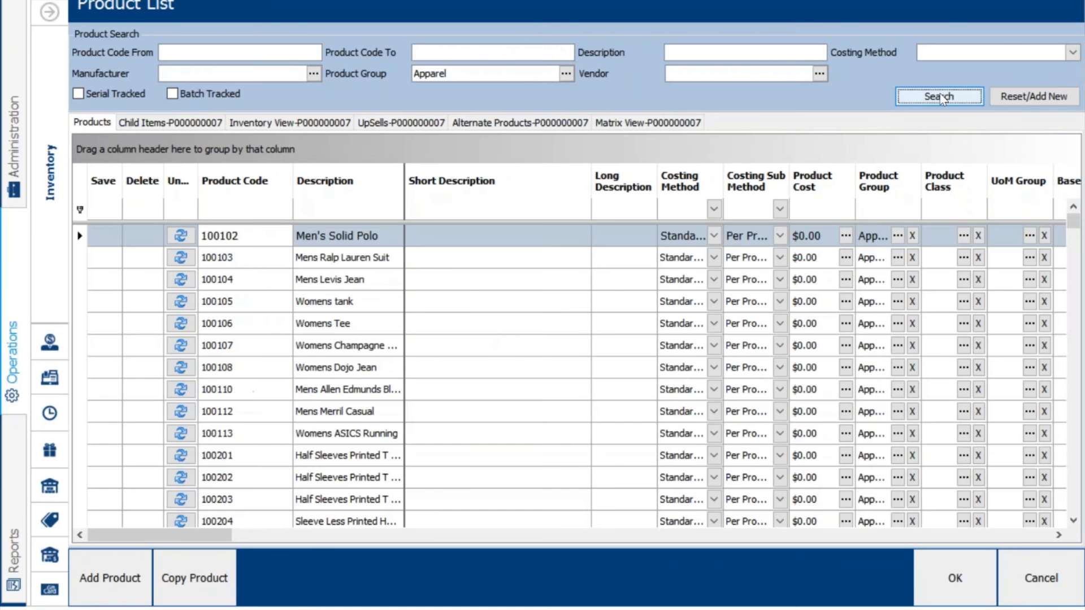
Browse the Apparel products and examine the columns for product 100103 from costing through tax, discount, matrix, image and country details.
scroll(552, 357, down, 2)
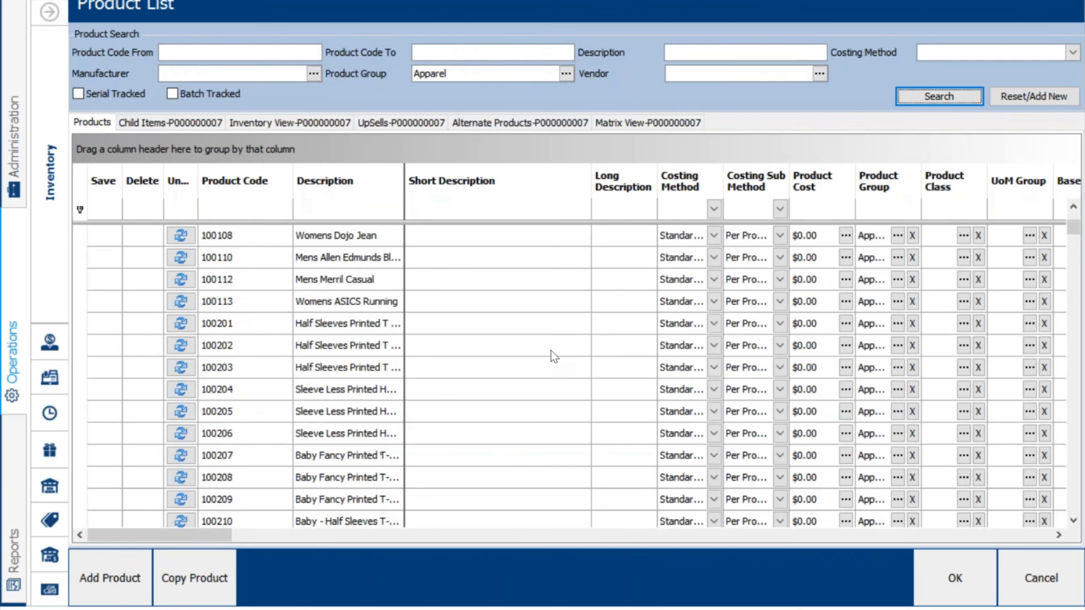
scroll(552, 357, up, 2)
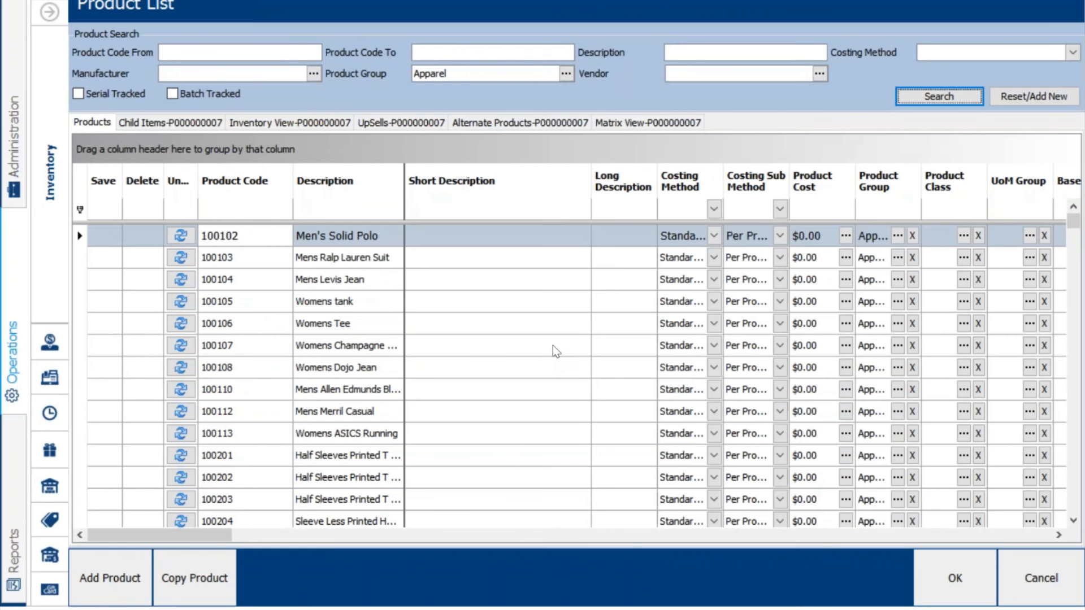
scroll(552, 345, down, 3)
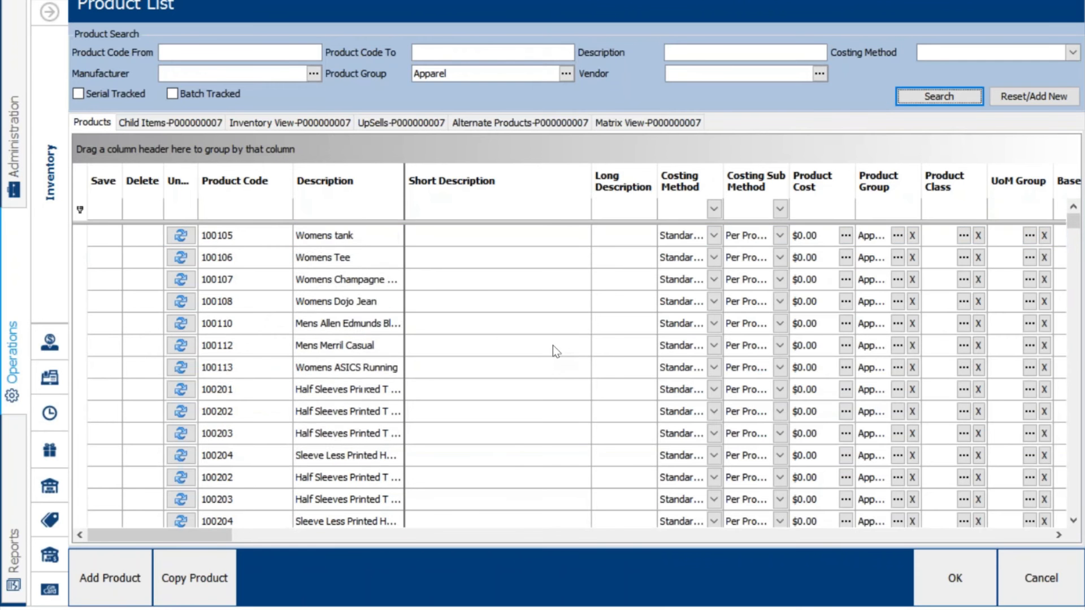
scroll(553, 345, up, 3)
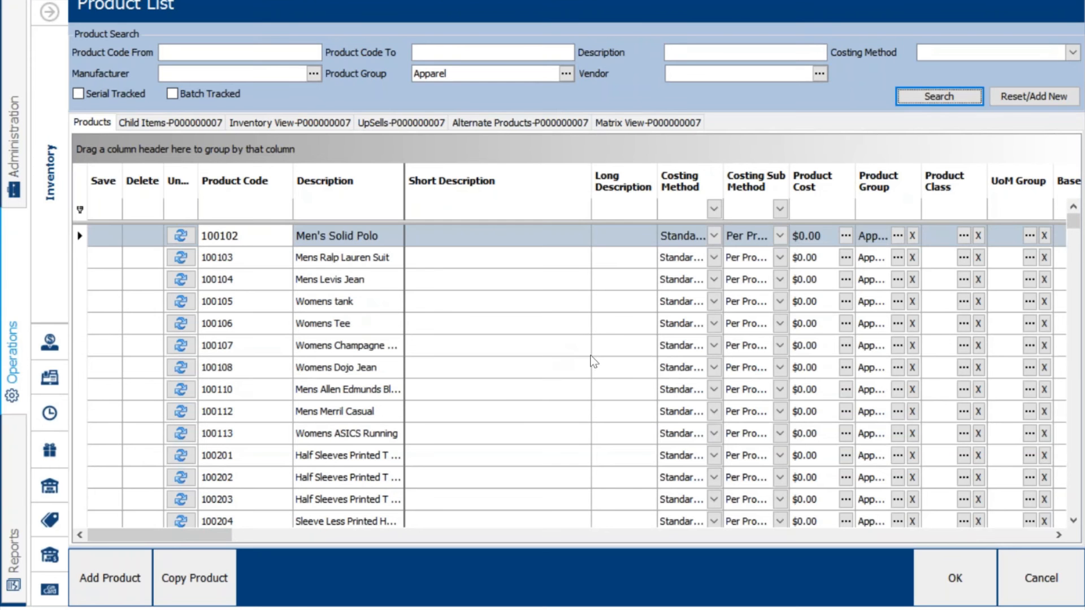
click(252, 259)
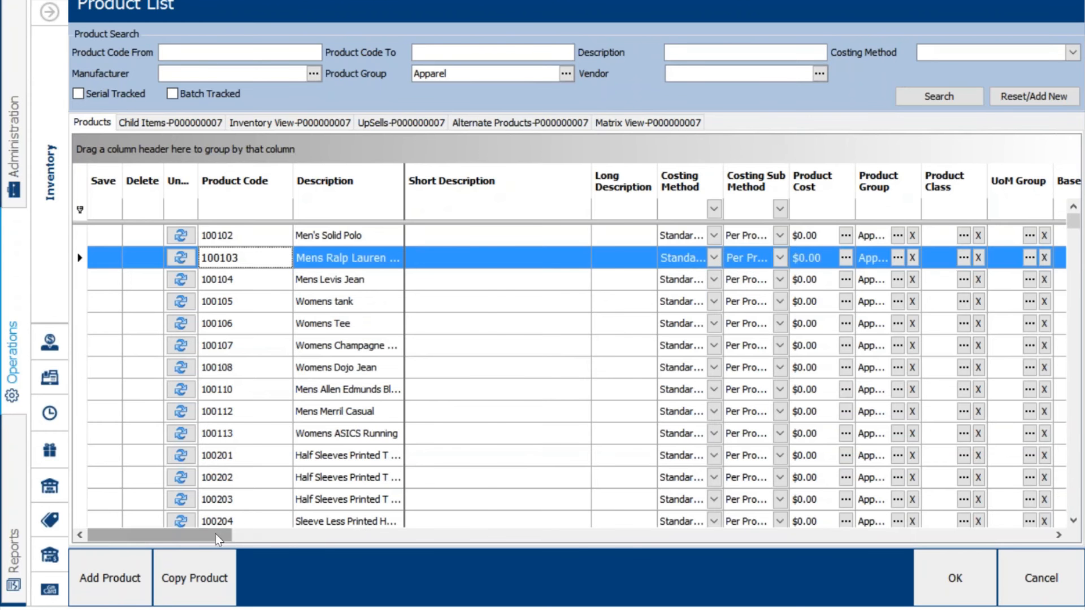
drag(216, 534, 278, 540)
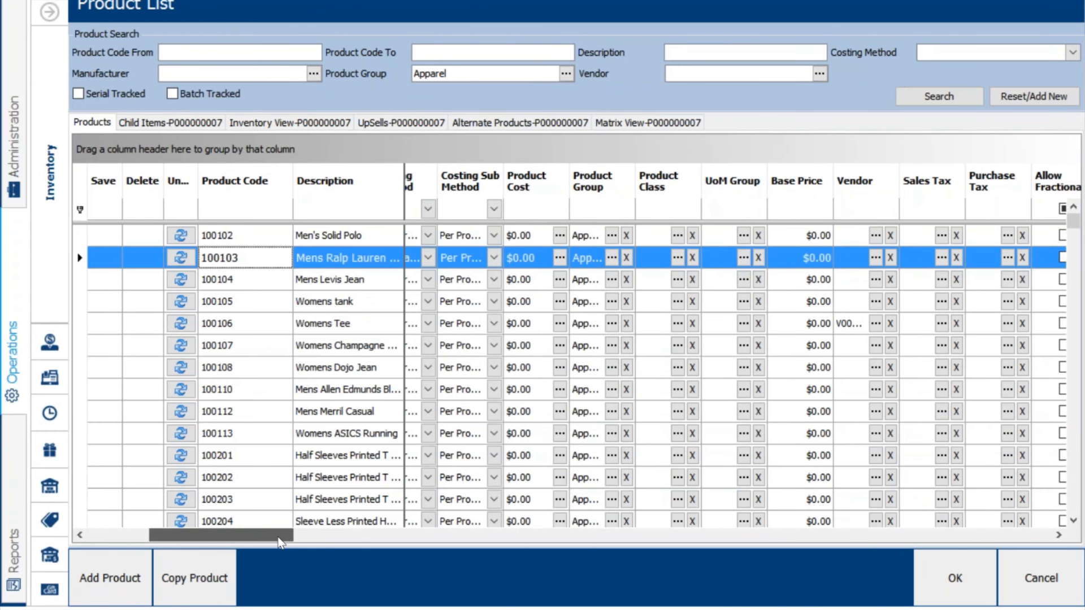
drag(278, 540, 378, 544)
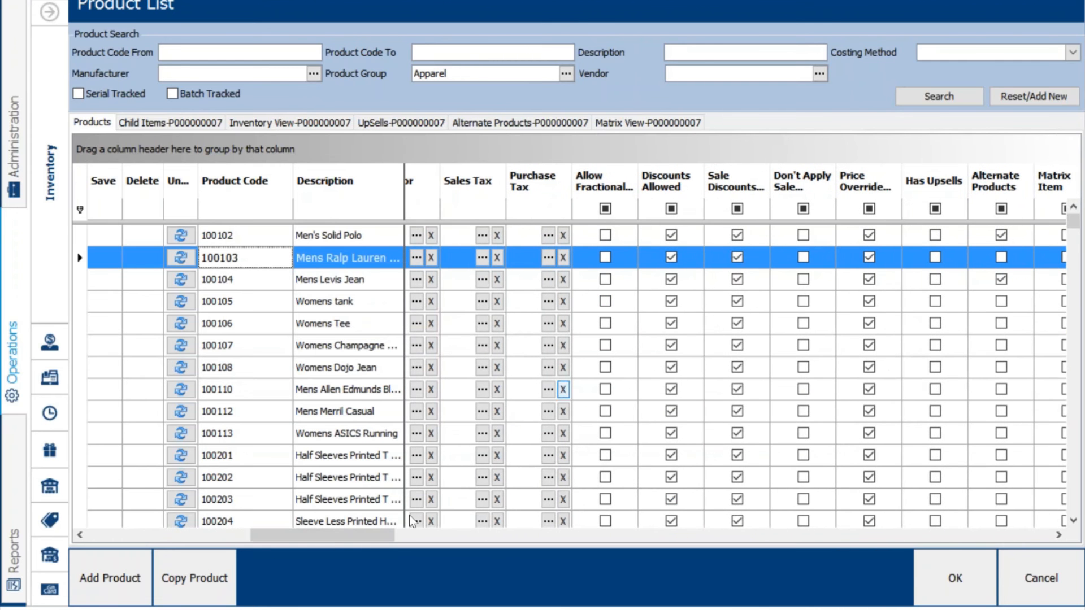
drag(341, 532, 1006, 580)
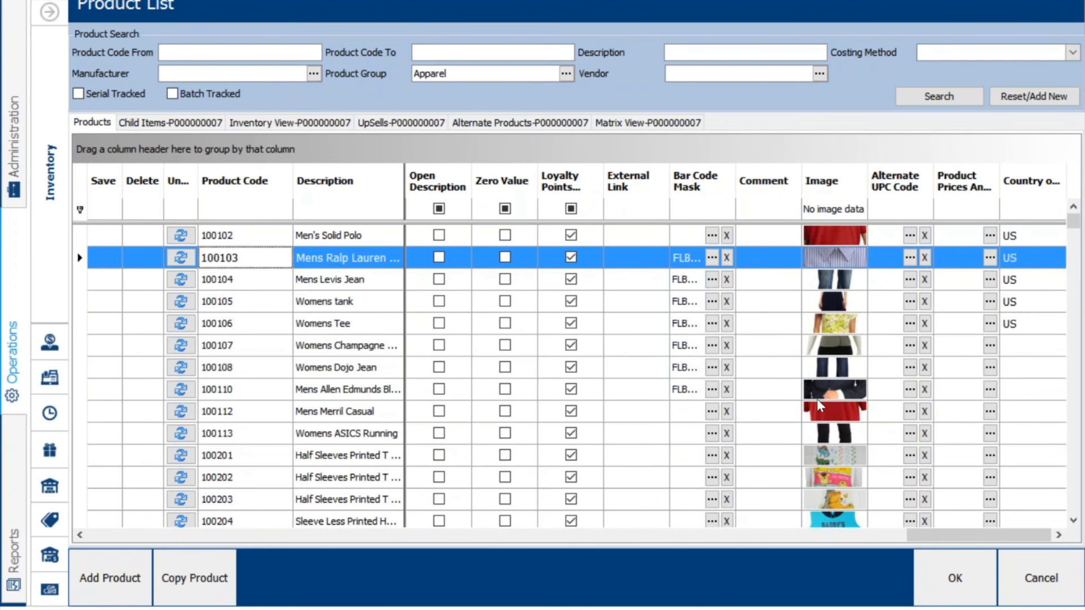
Inspect the images of Apparel products 100102 through 100108, finishing on product 100103.
click(845, 252)
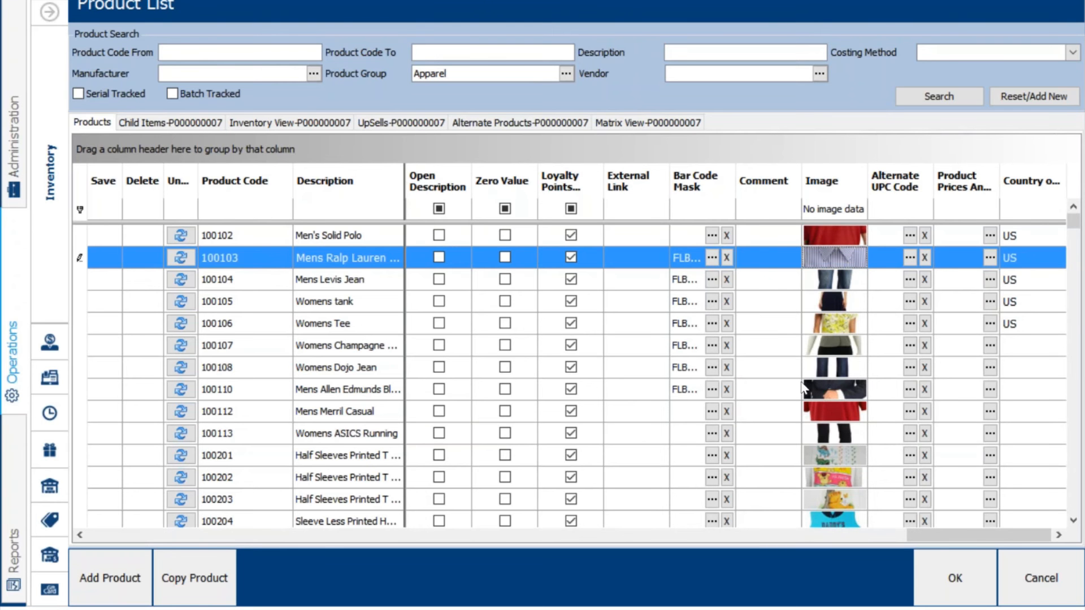
click(835, 281)
click(835, 302)
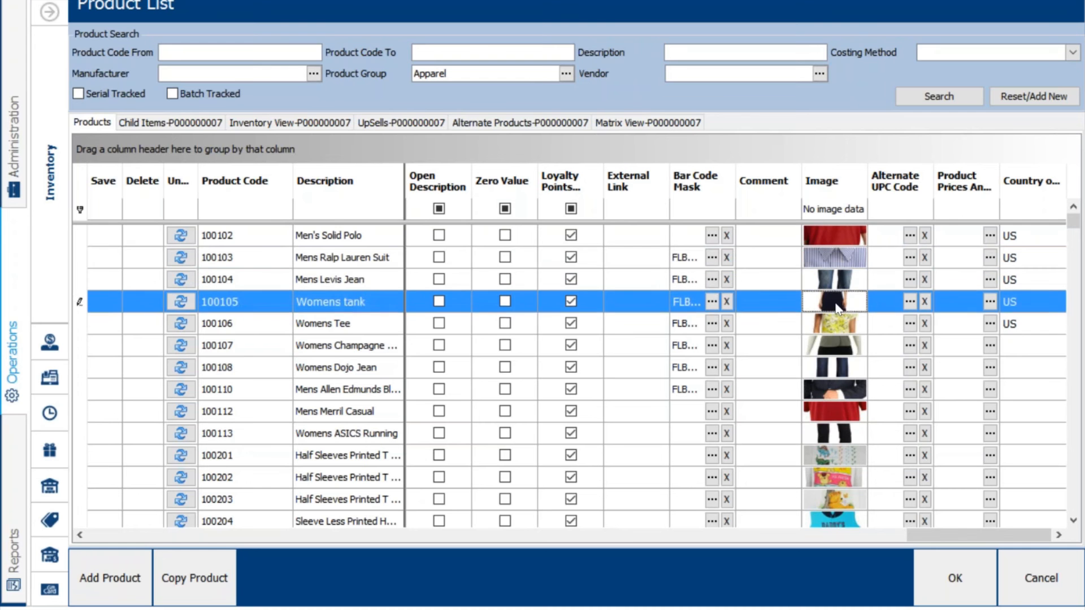
click(835, 324)
click(836, 346)
click(837, 366)
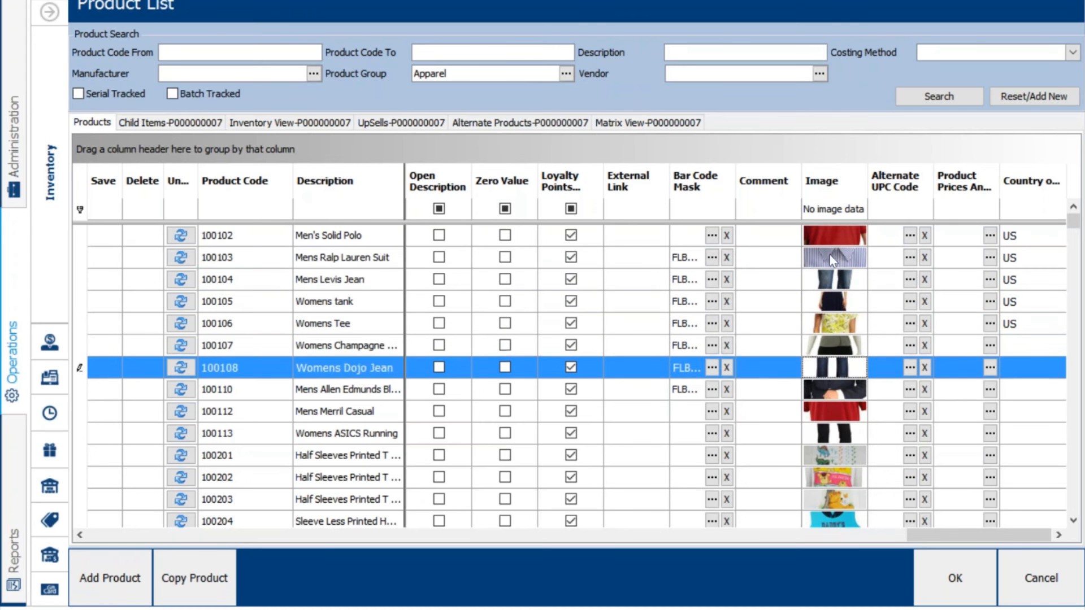
click(834, 239)
click(839, 262)
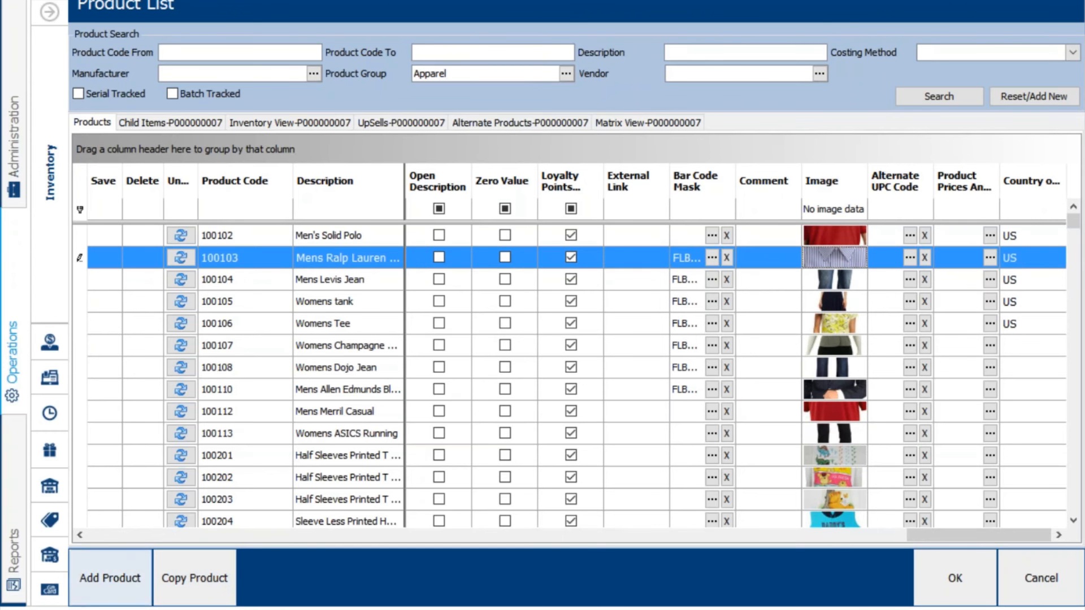
Close the filtered Product List and reopen it with empty search criteria.
click(109, 567)
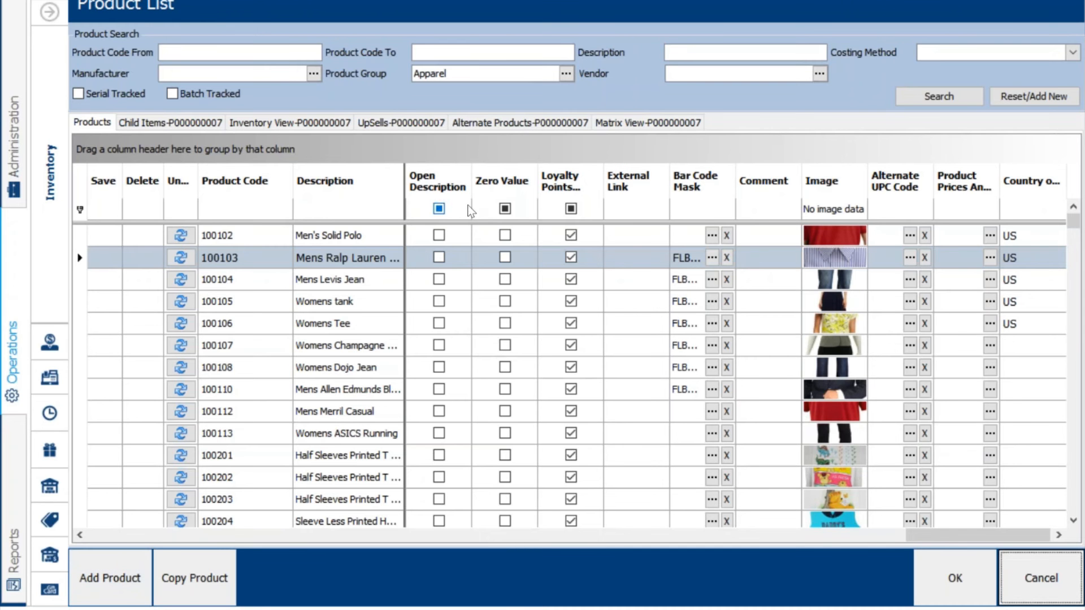
click(1036, 577)
click(49, 12)
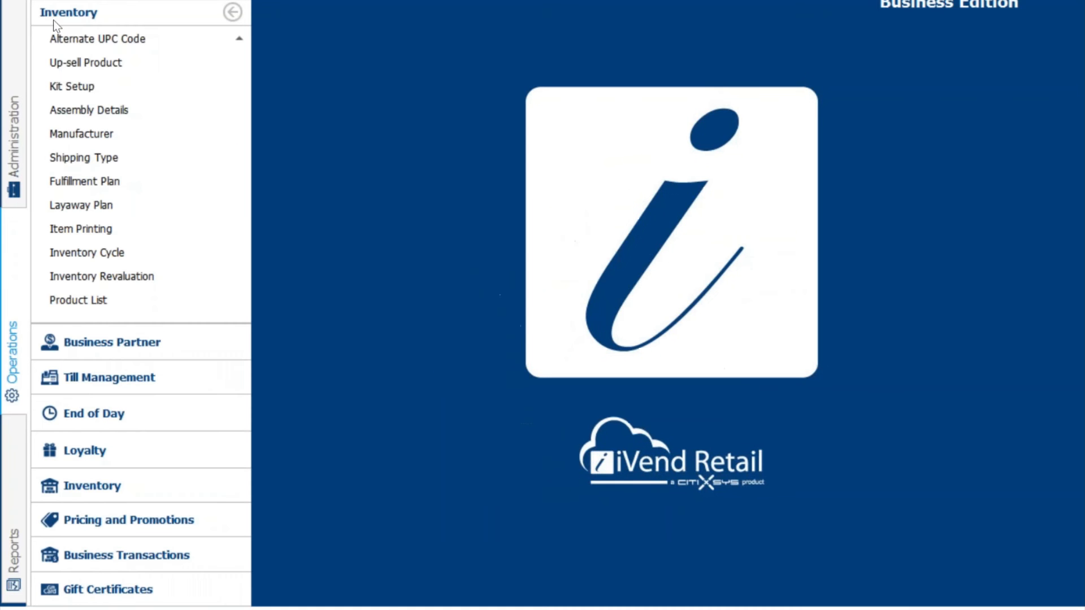
click(134, 301)
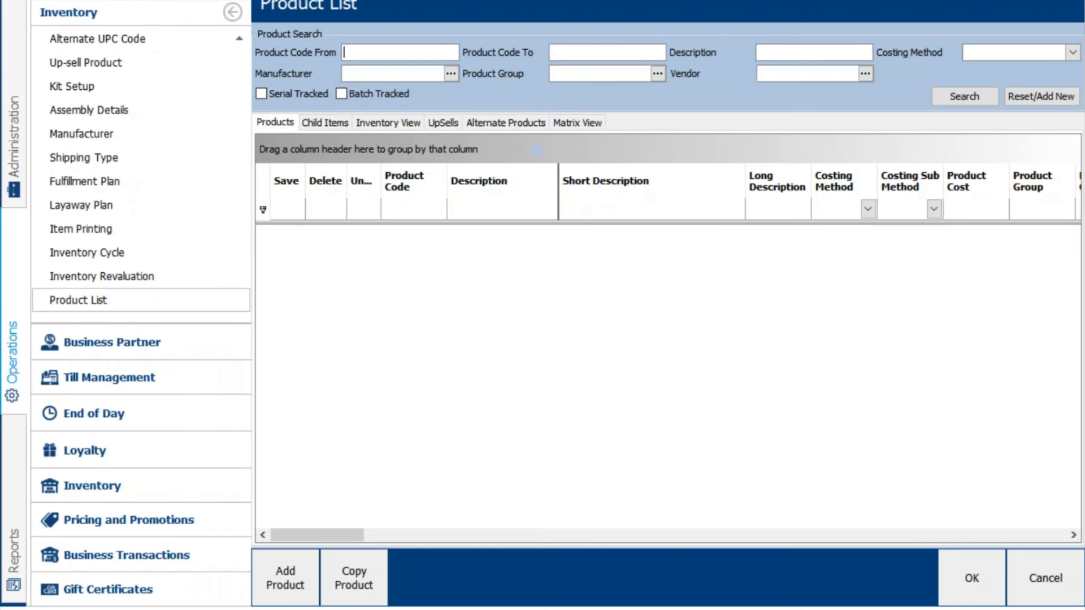
Add a product with code SHT001, description Shirt and short description Shirt.
click(285, 578)
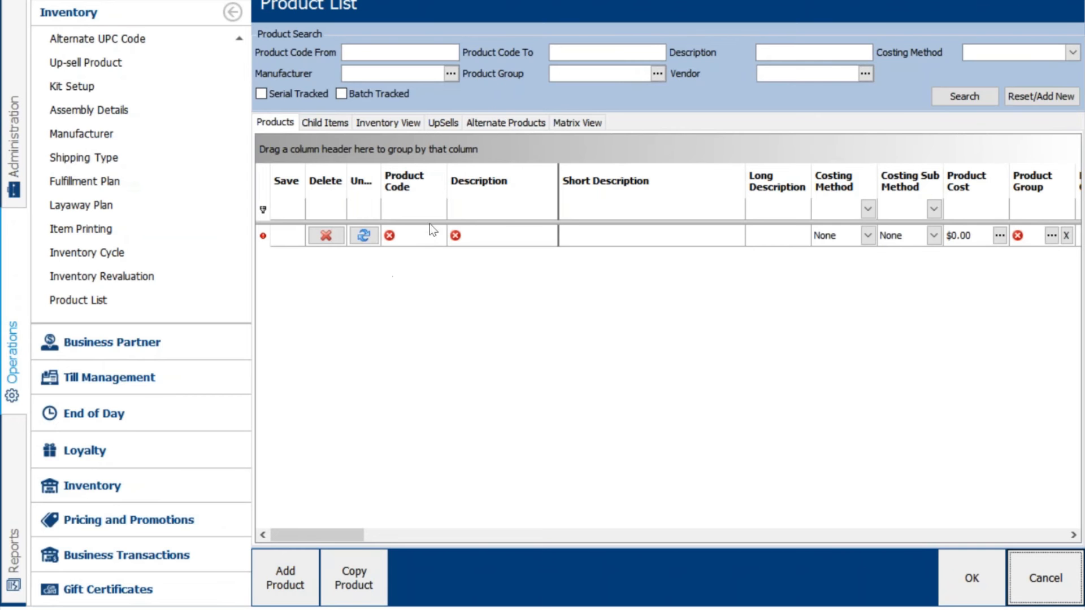
click(429, 237)
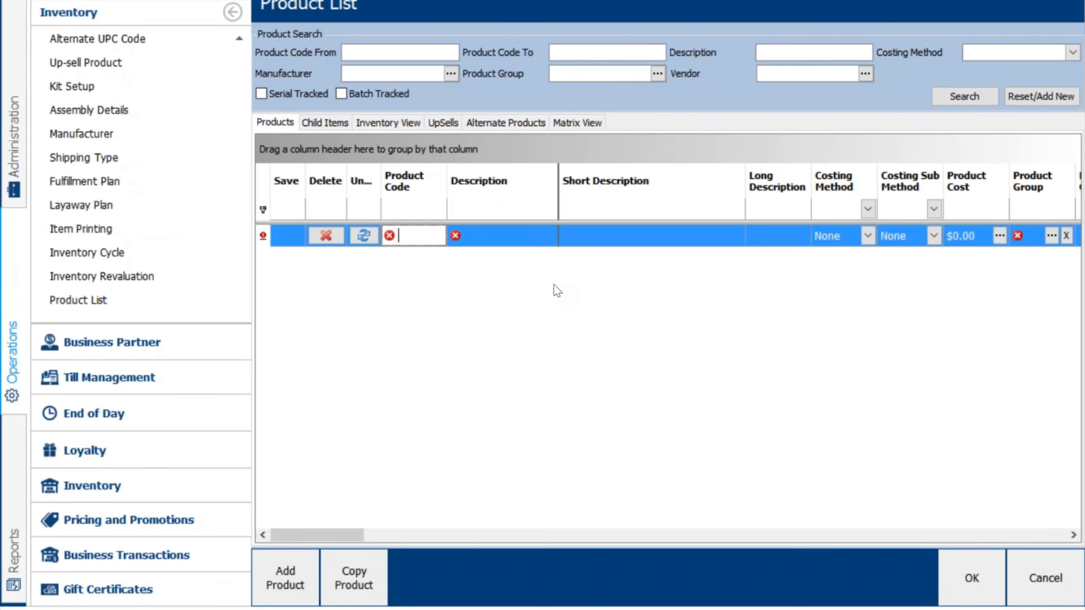
text(SHT001)
key(Tab)
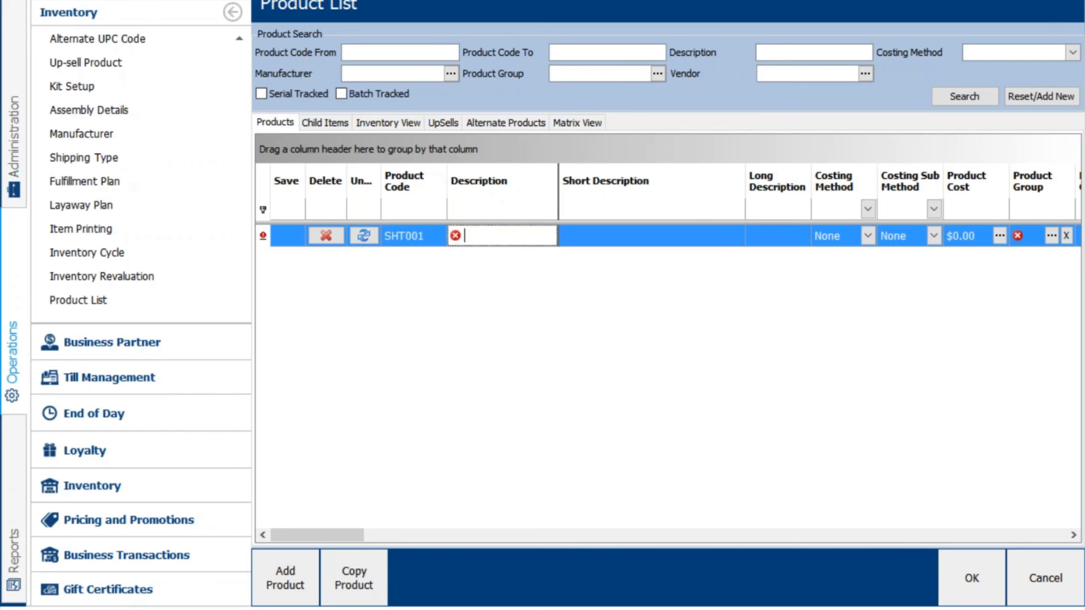
text(Shirt)
key(Tab)
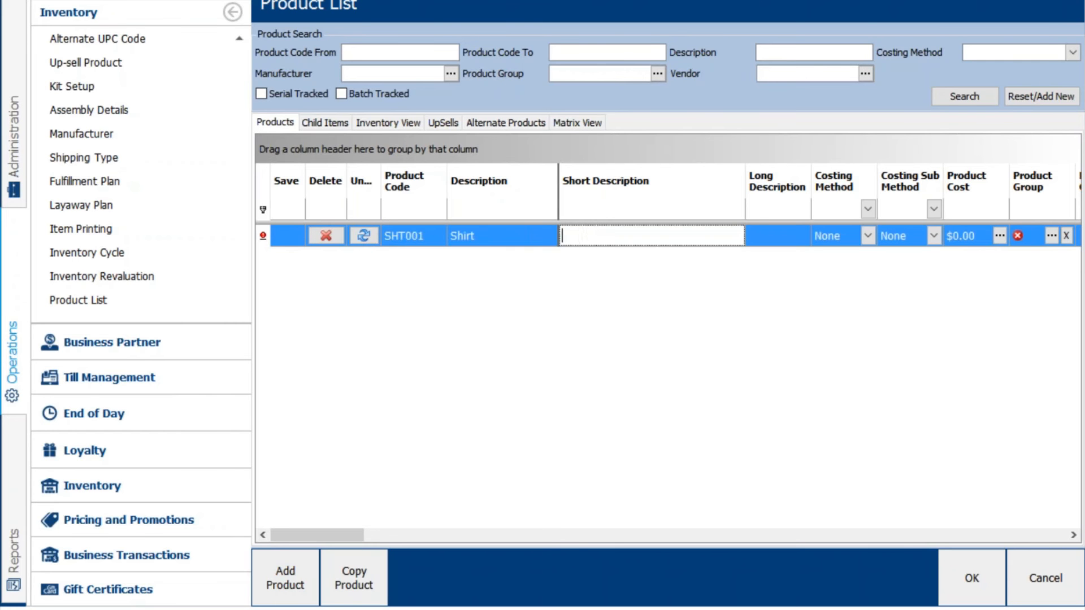
text(Shirt)
key(Tab)
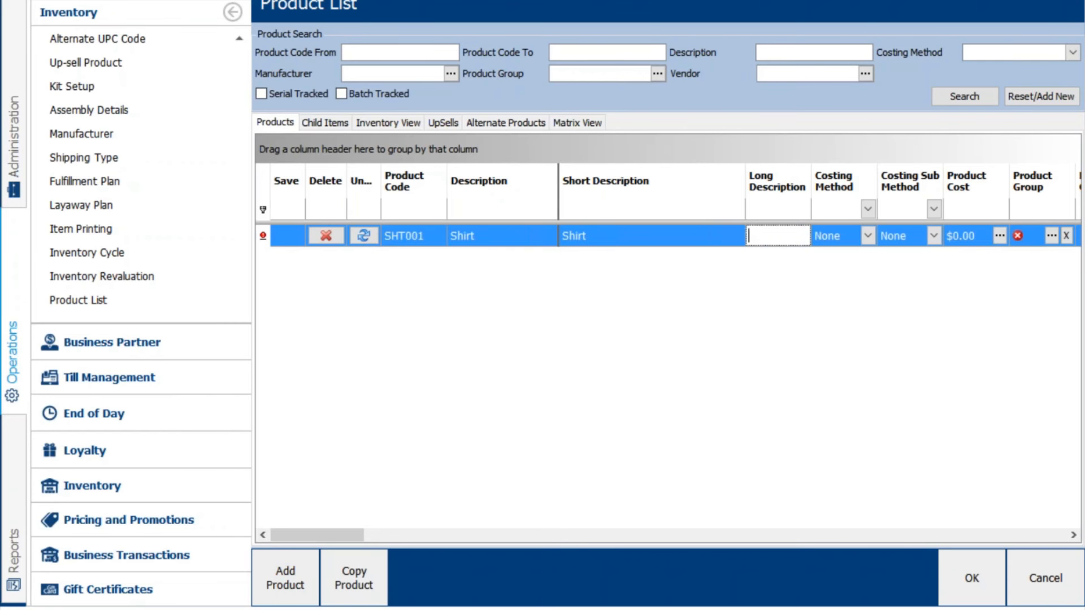
Set SHT001's costing method to the standard option and assign it to the Apparel product group.
click(867, 236)
click(855, 279)
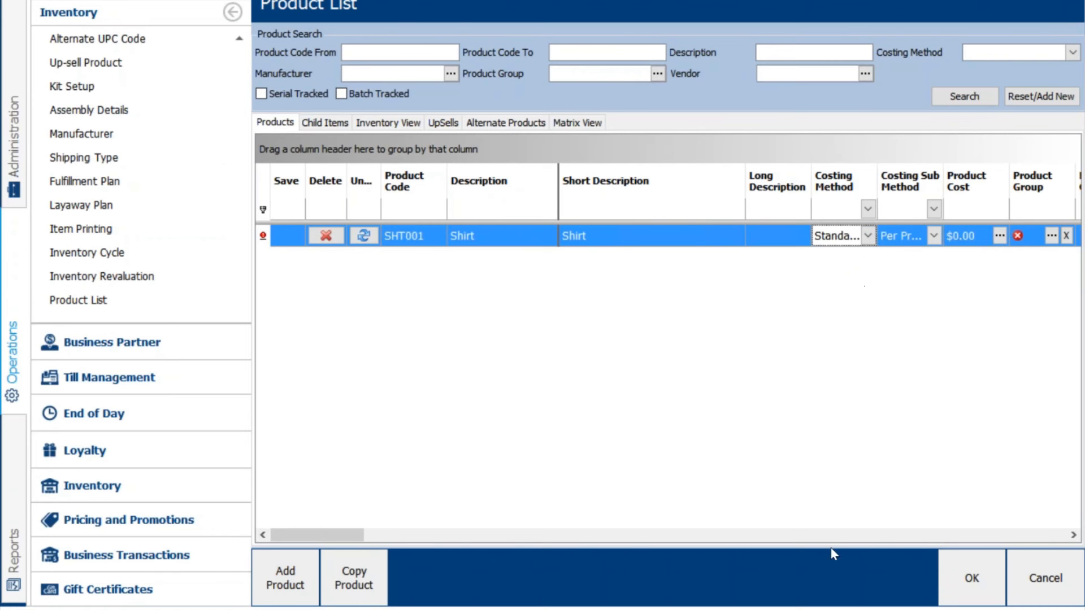
drag(333, 534, 373, 534)
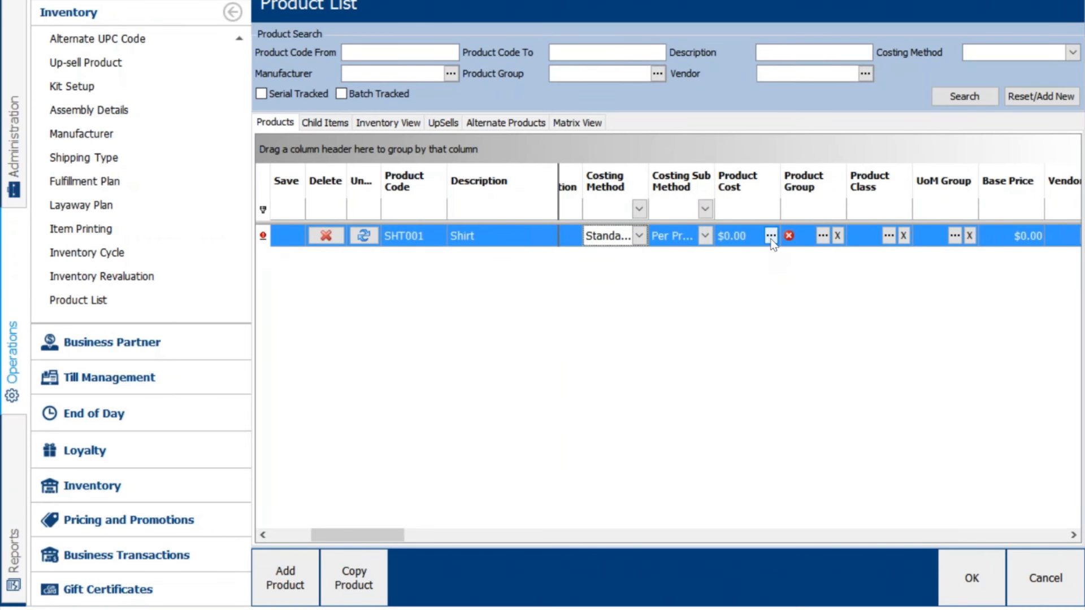
click(822, 236)
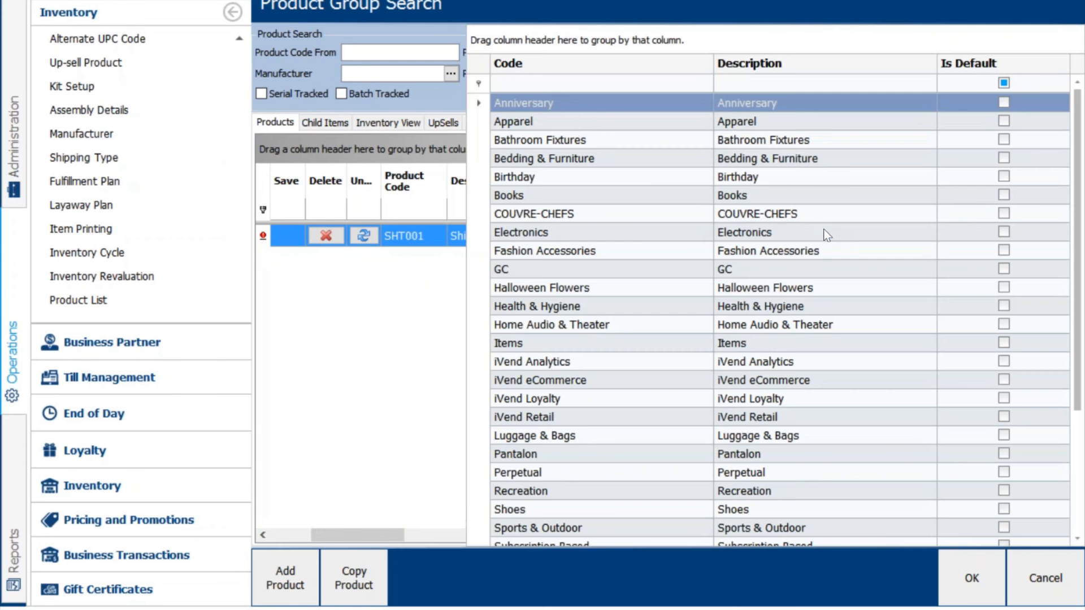
double_click(574, 123)
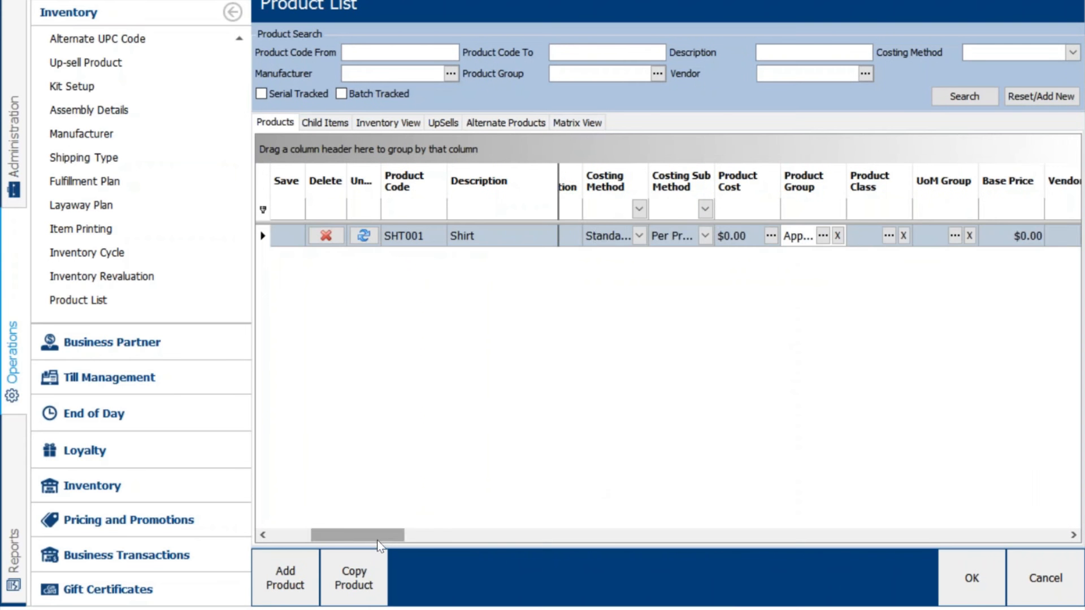
Set the base price of SHT001 to 22.
drag(388, 536, 450, 534)
click(681, 236)
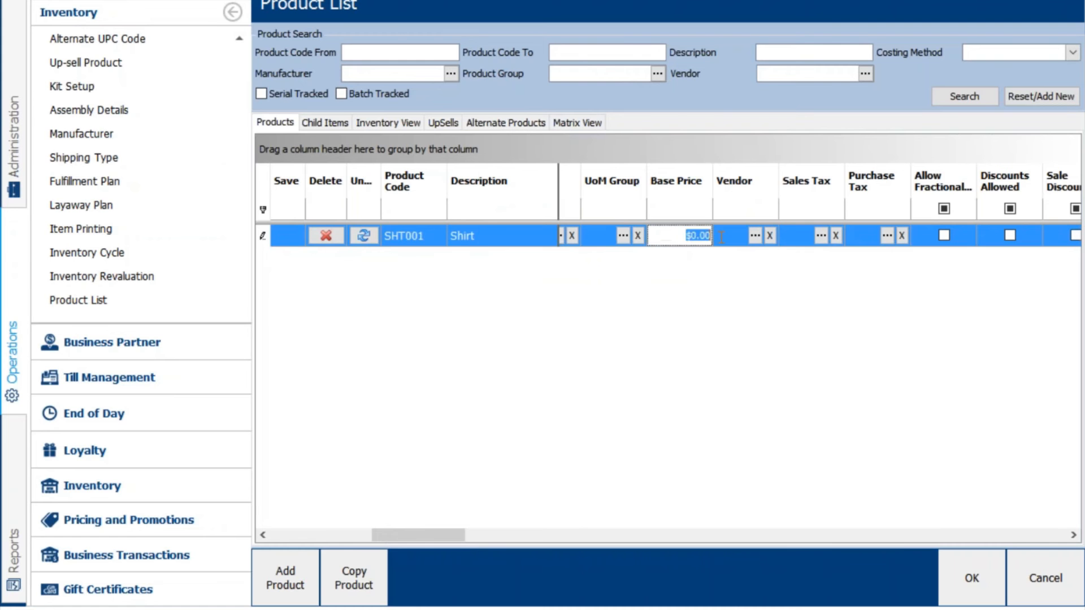
text(22)
Mark SHT001 as a matrix item and select the product attributes coded Color and Size.
drag(423, 534, 531, 536)
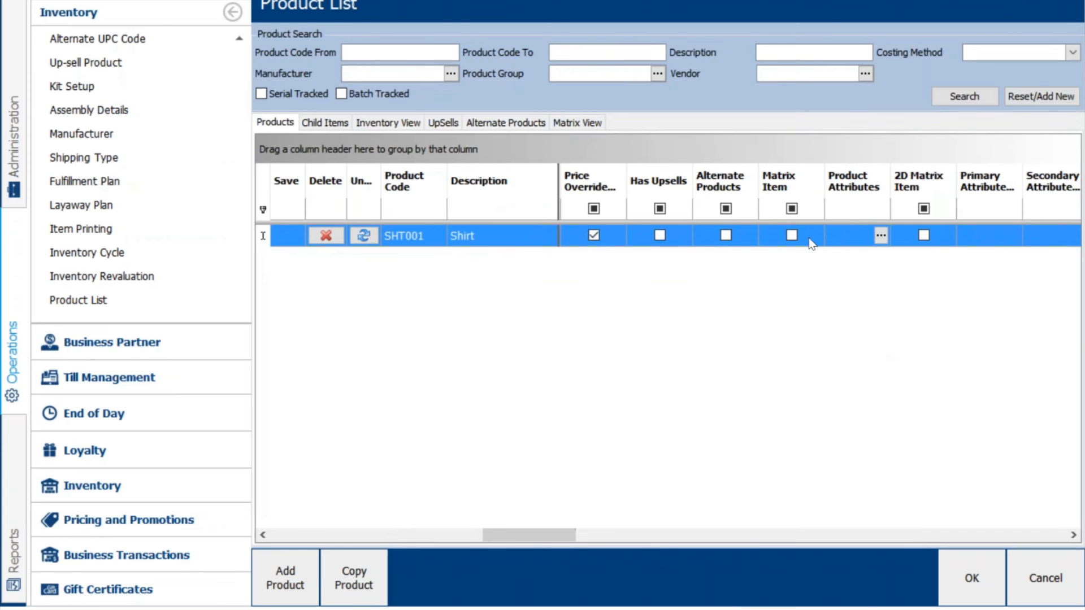
click(791, 235)
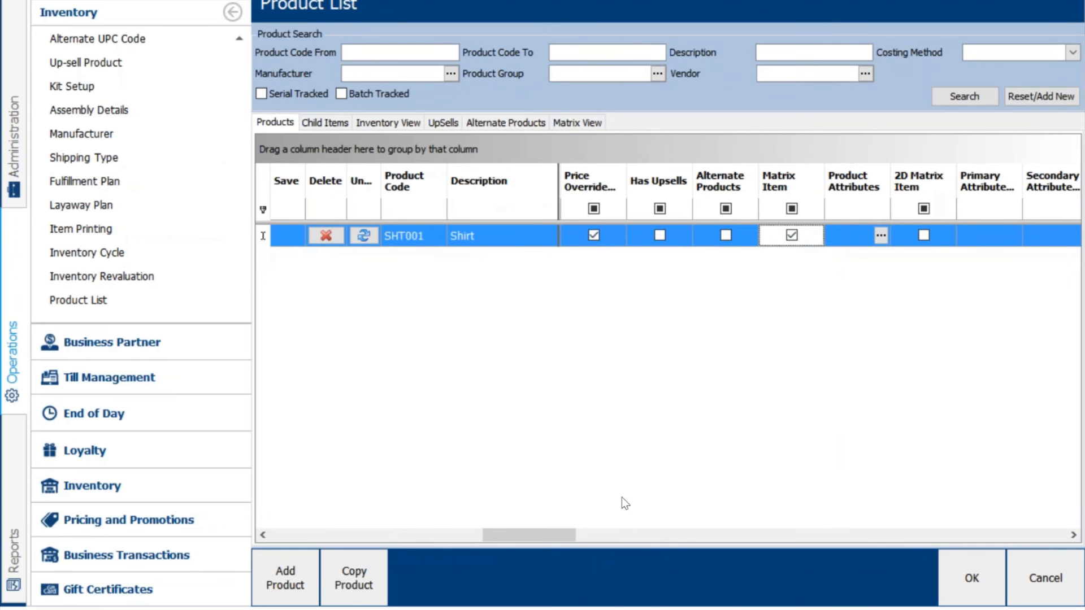
drag(551, 534, 578, 533)
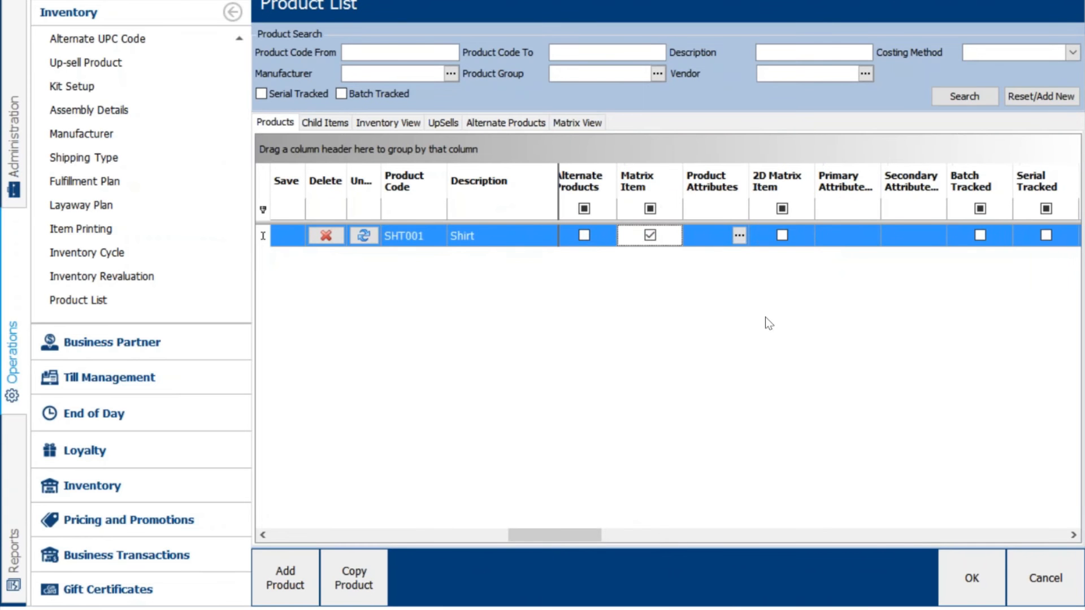
click(738, 235)
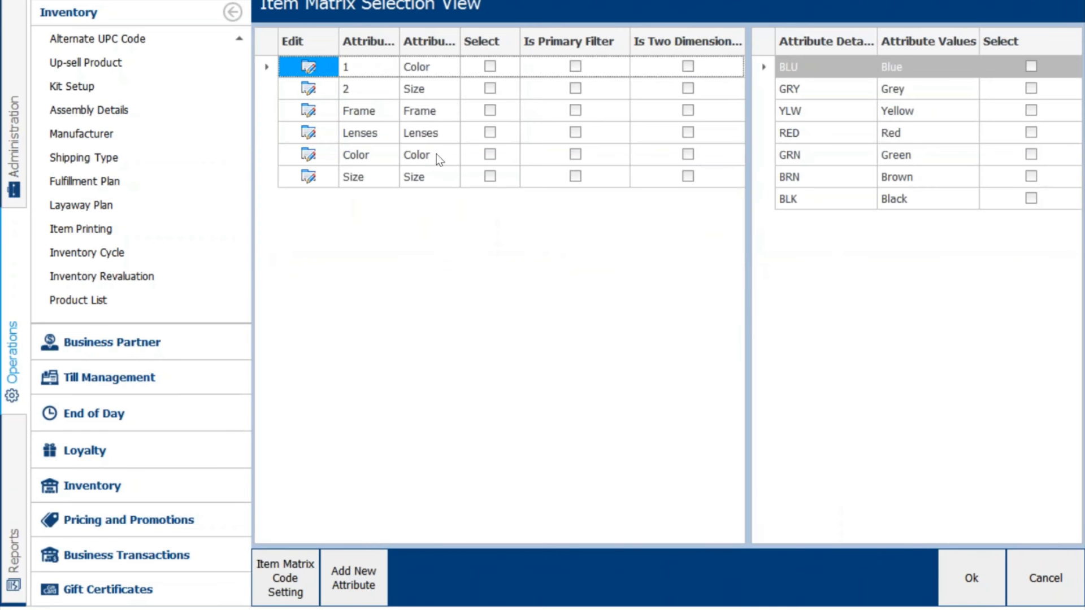
click(489, 153)
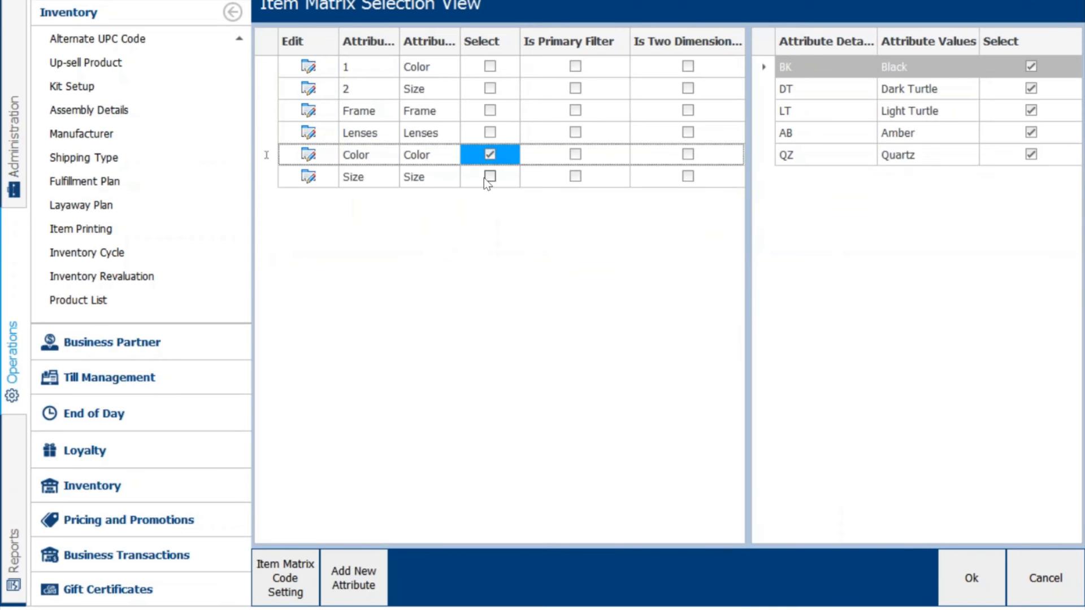
click(490, 176)
click(490, 177)
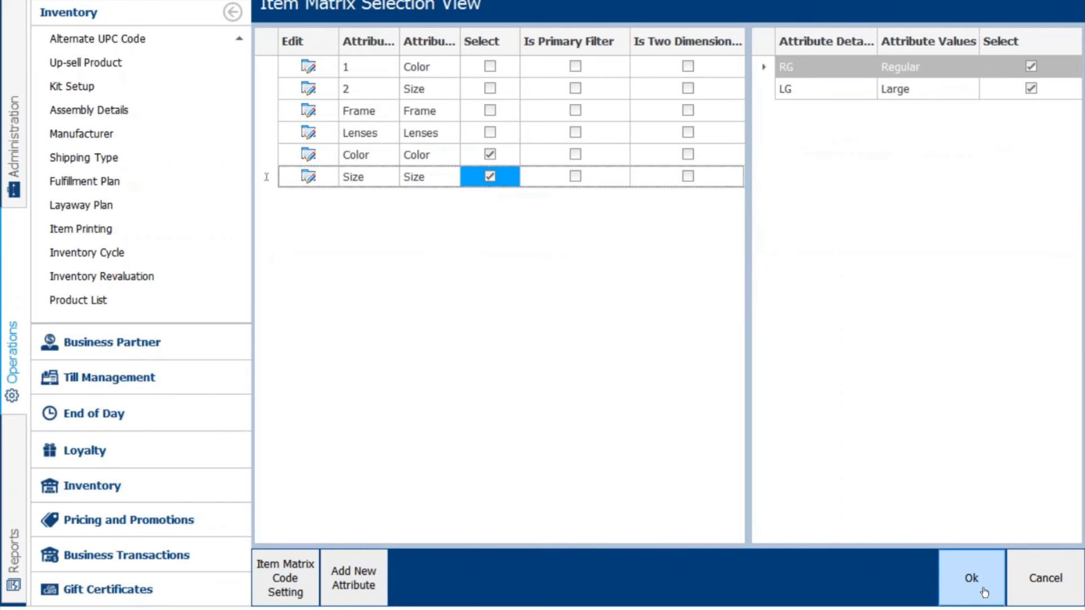
Accept the Color and Size attribute selection for SHT001 and save the new product.
click(364, 581)
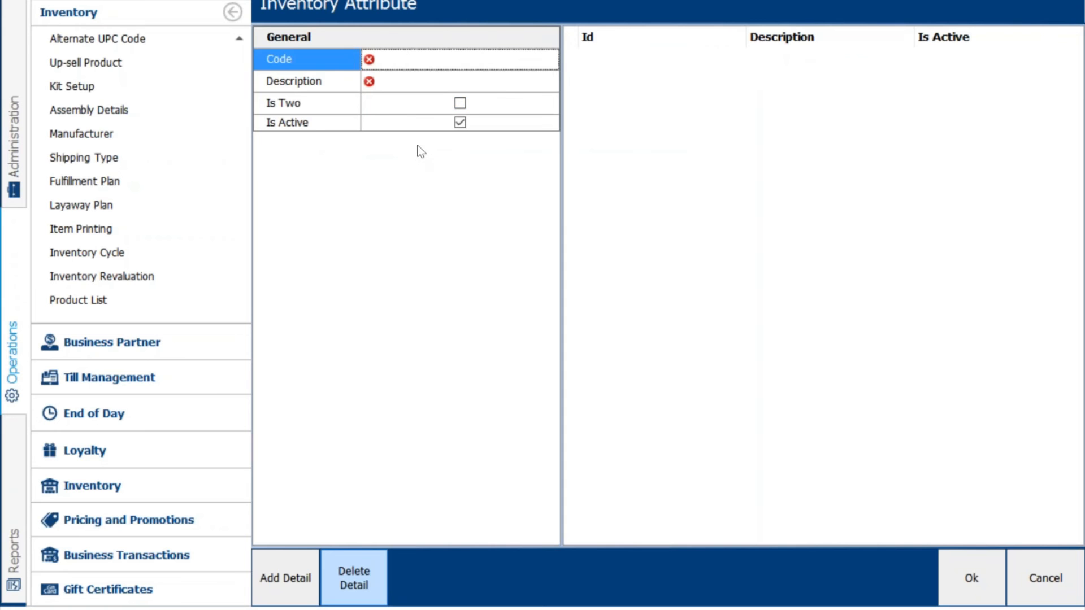
click(1045, 578)
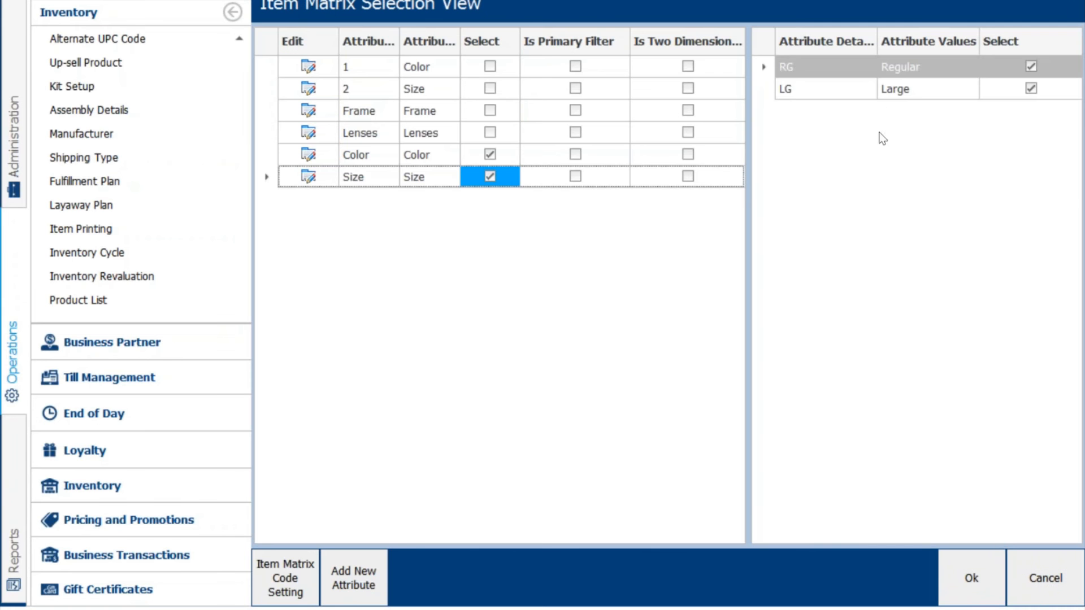
click(970, 582)
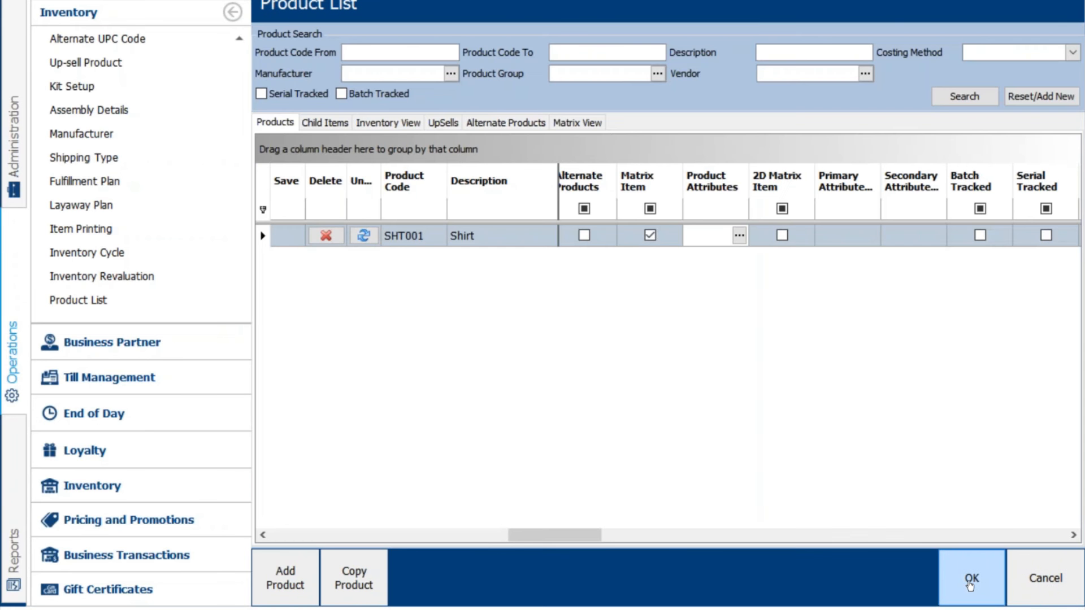
click(969, 582)
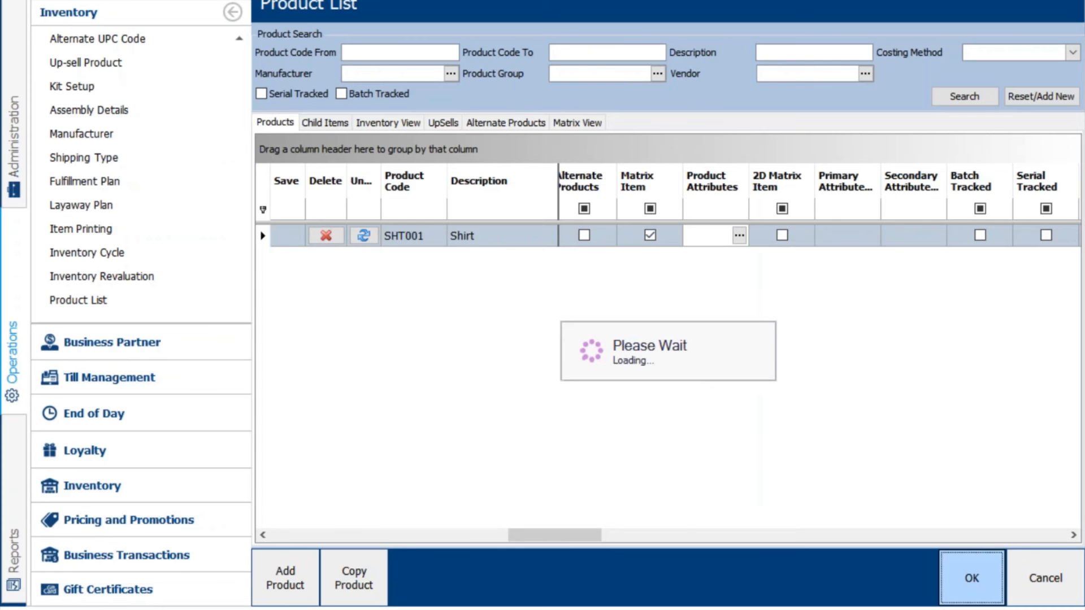
Search the Product List for the product with code sht001.
drag(554, 535, 316, 534)
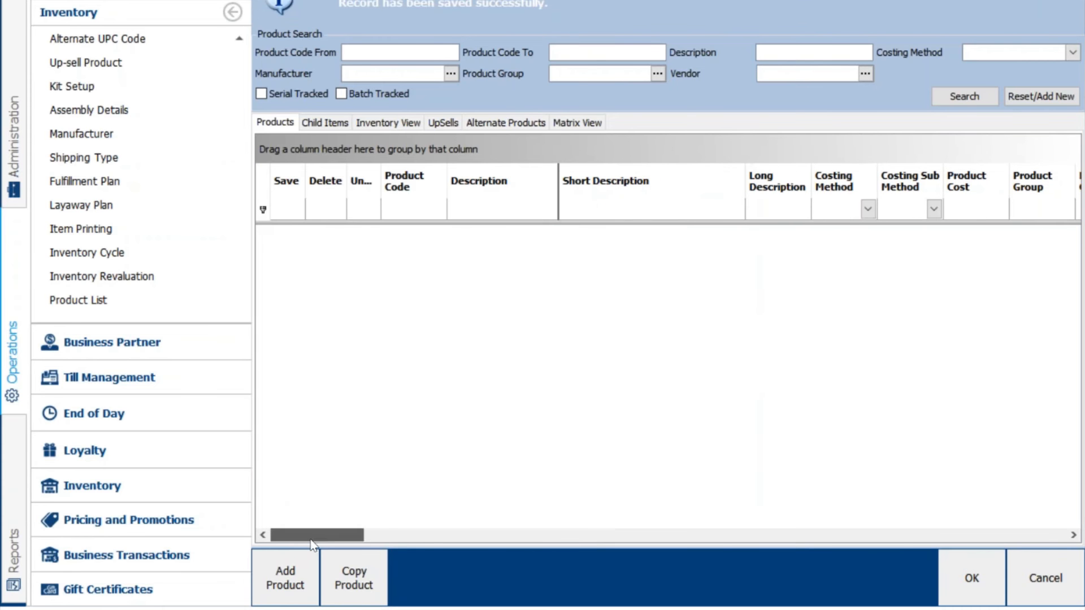
click(233, 12)
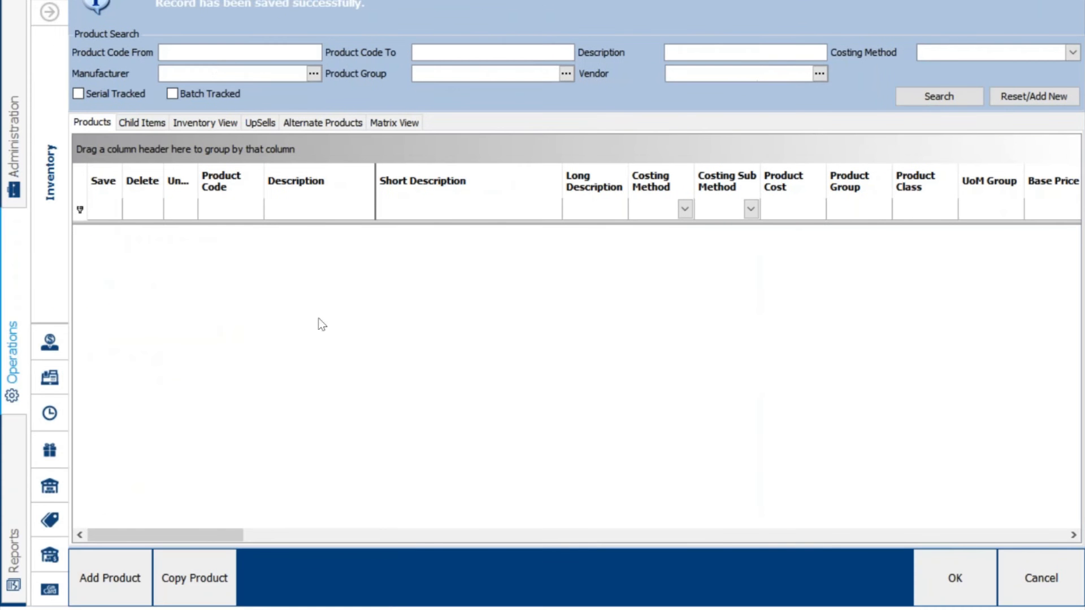
click(217, 56)
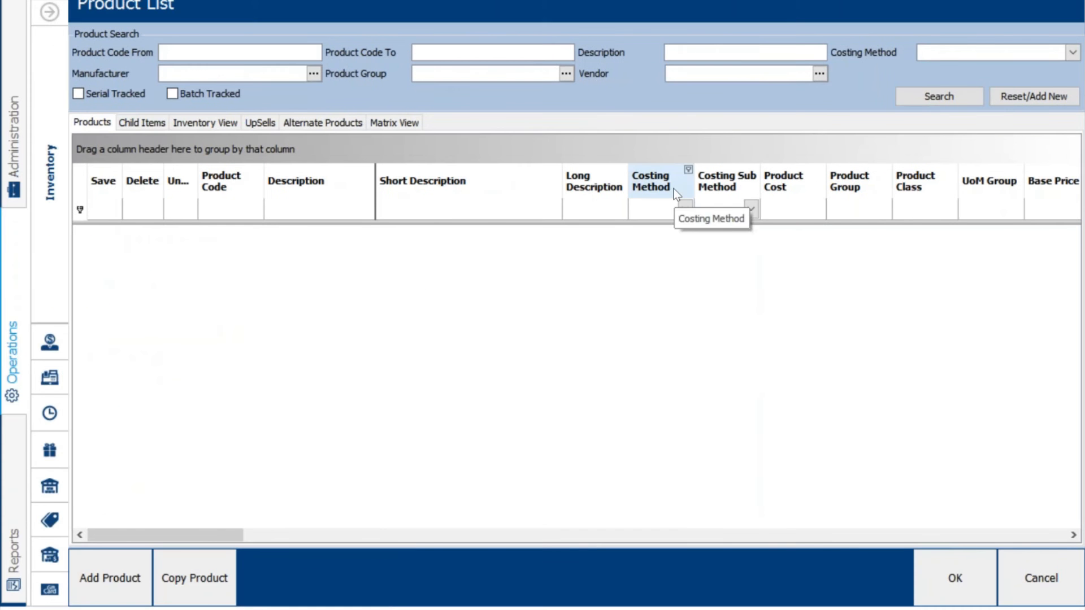
text(sht001)
click(935, 96)
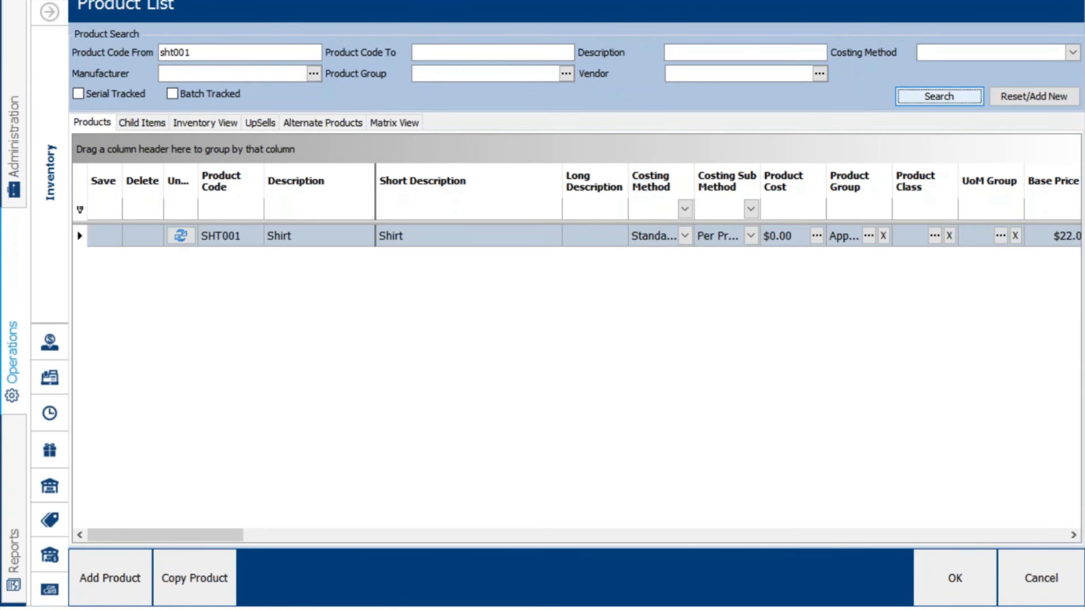
Review the child items of SHT001 and select the Shirt-Dar-Reg variant.
click(152, 122)
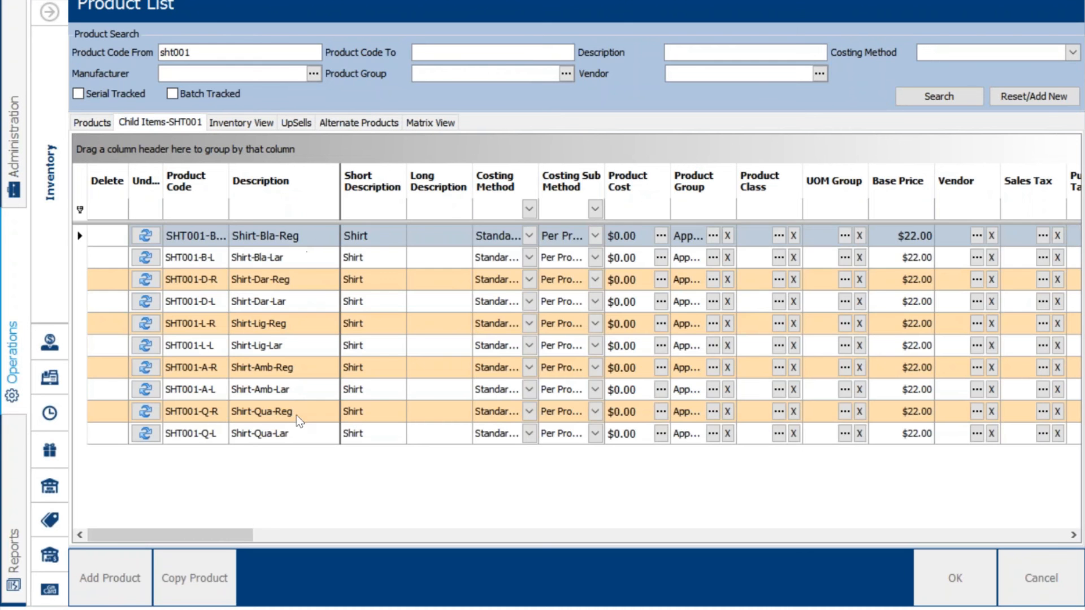
click(297, 253)
double_click(287, 257)
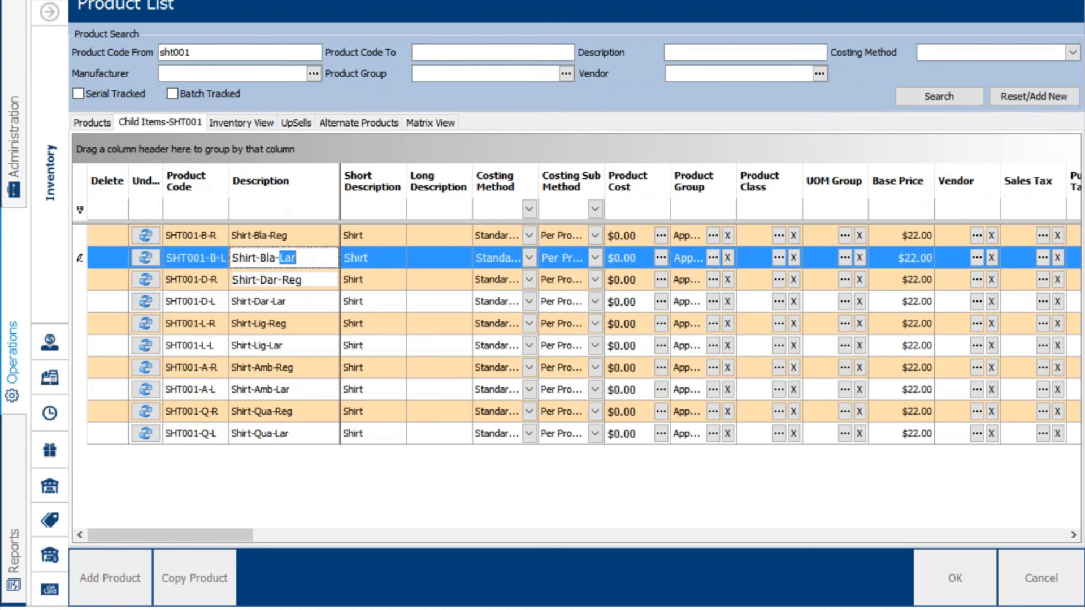
click(294, 279)
Review the per-location inventory, up-sells and alternate products of the SHT001-D-R variant.
click(248, 122)
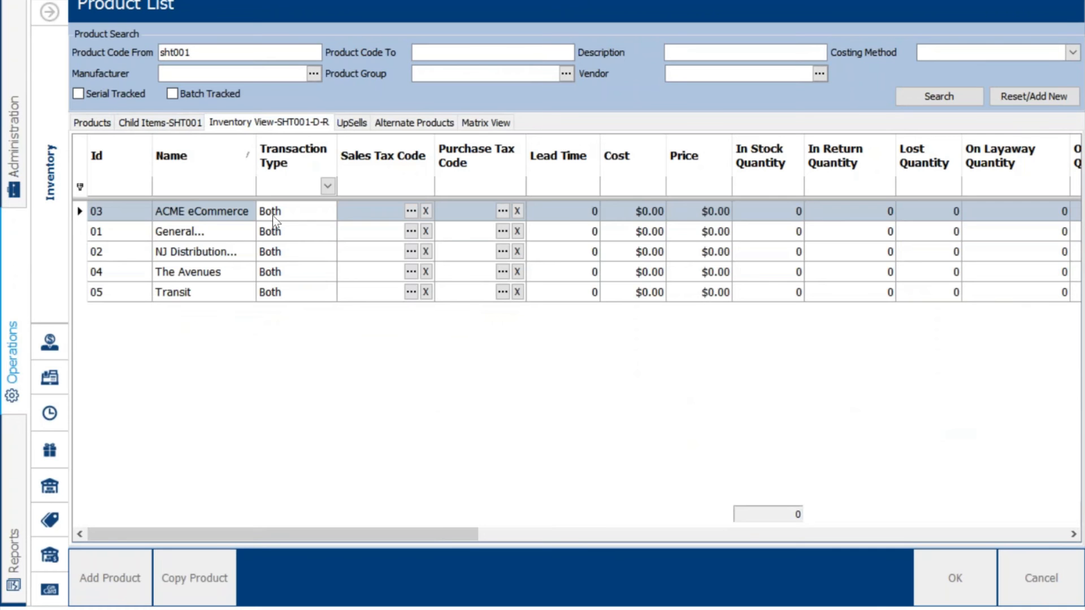
click(283, 231)
click(293, 252)
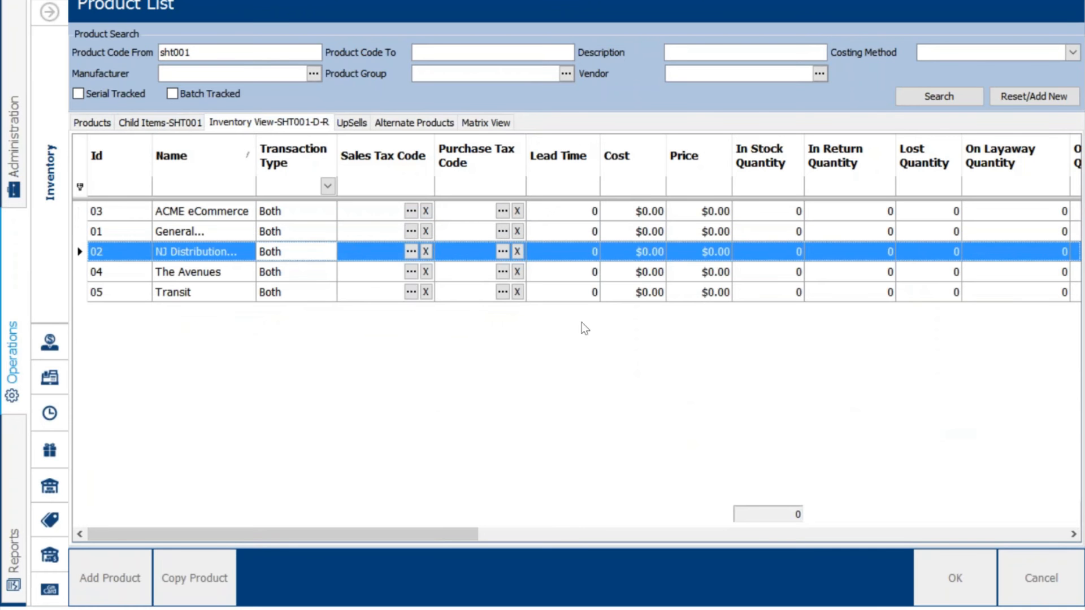
click(356, 120)
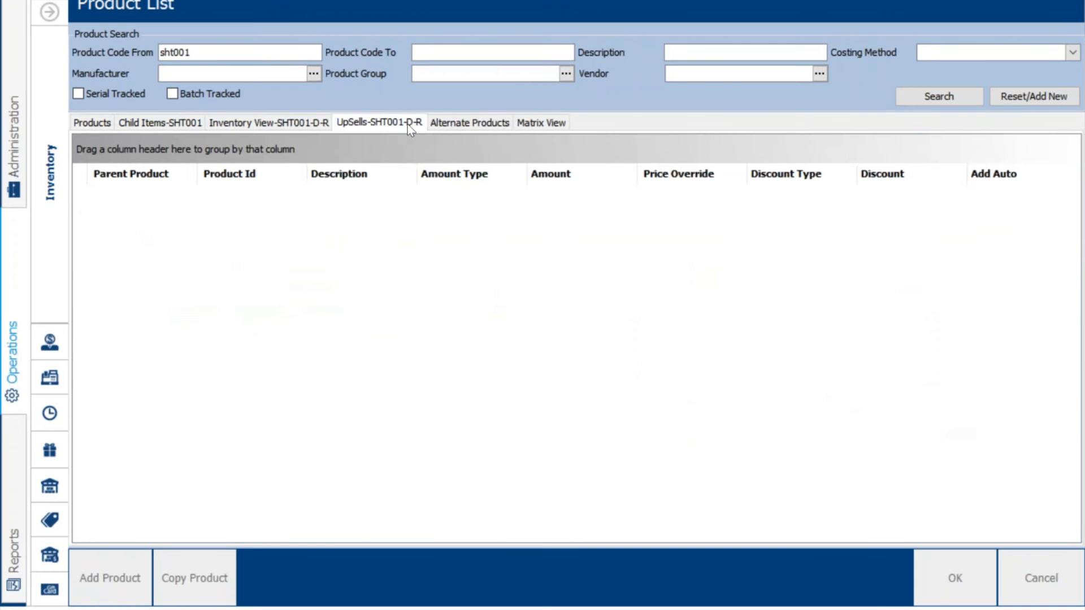
click(455, 126)
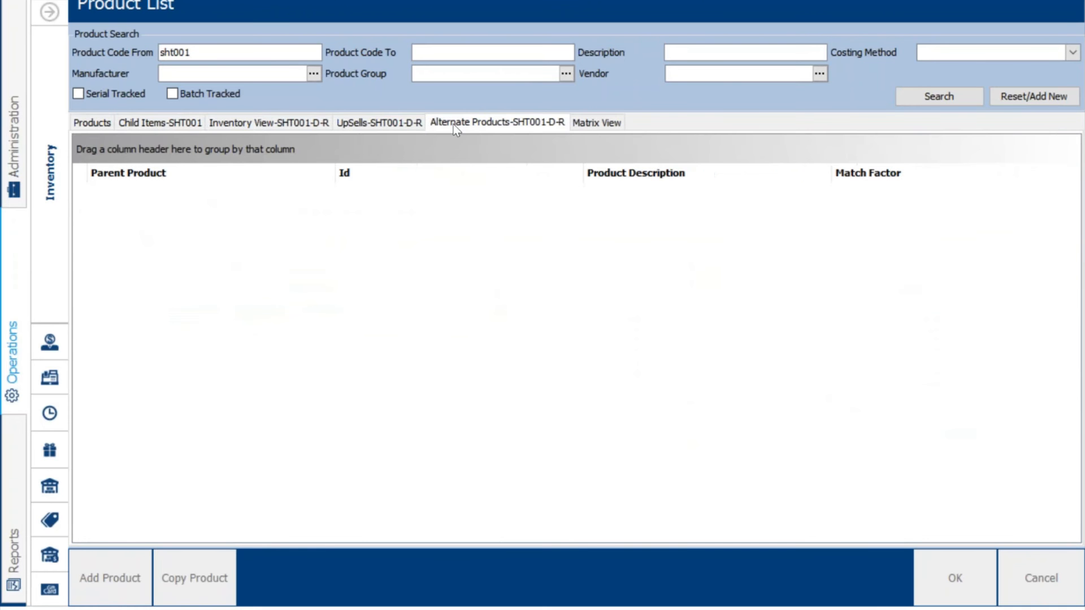
Show the matrix view of SHT001 with Color as primary attribute and Size as secondary attribute.
click(600, 123)
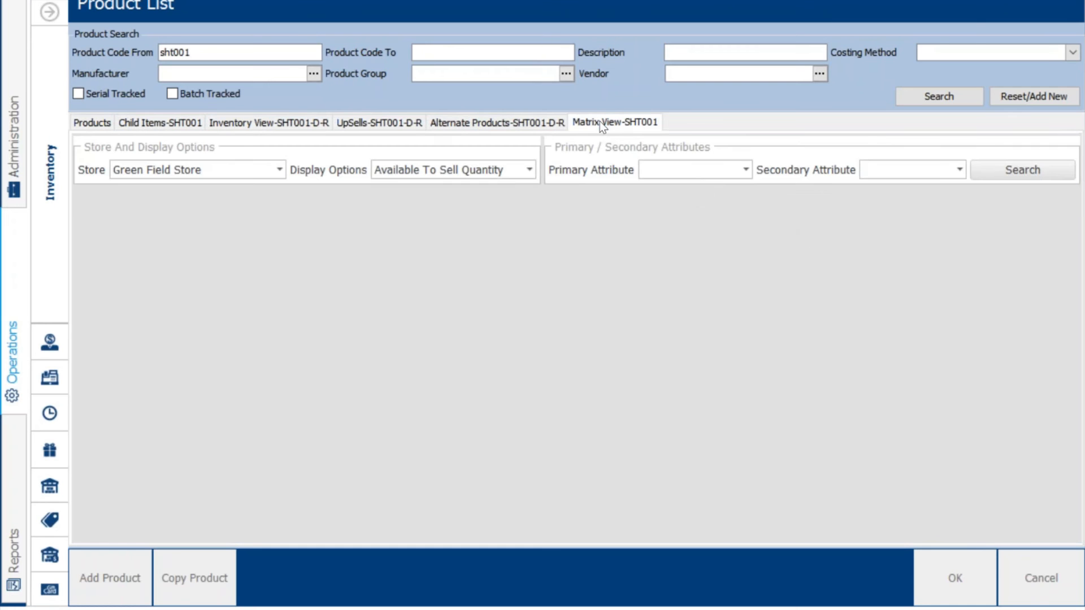
click(744, 170)
click(654, 186)
click(881, 171)
click(880, 201)
click(1019, 174)
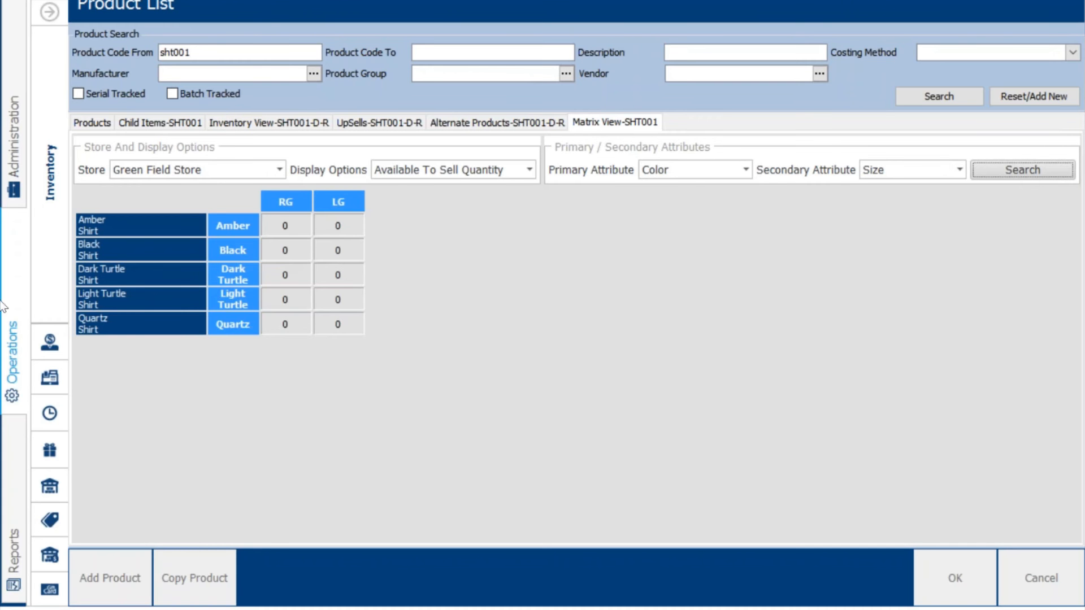
Return to the main product record of SHT001 and close the Product List.
click(93, 123)
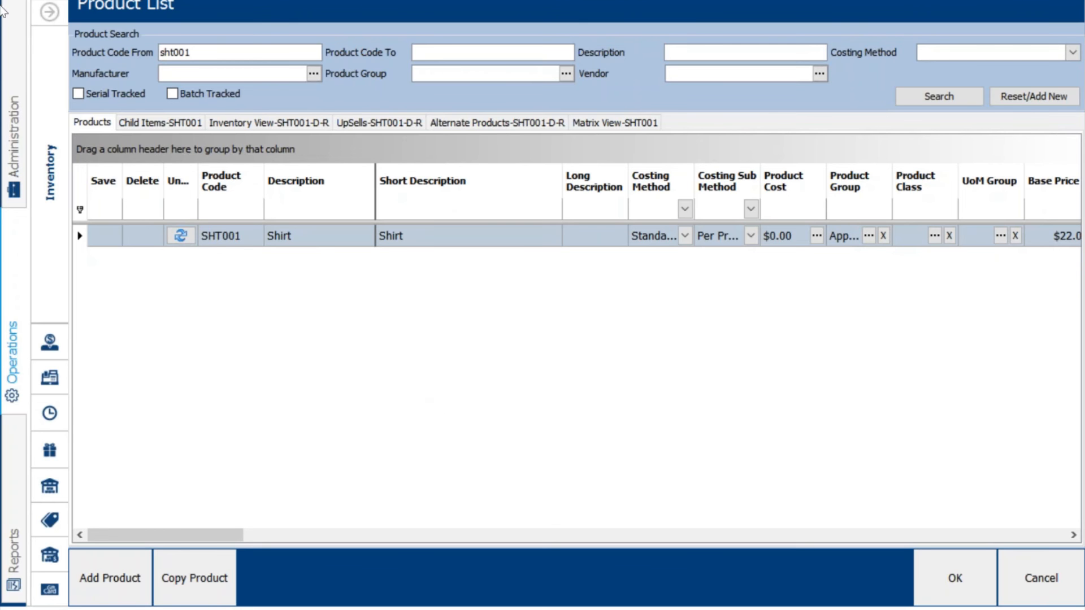
click(50, 12)
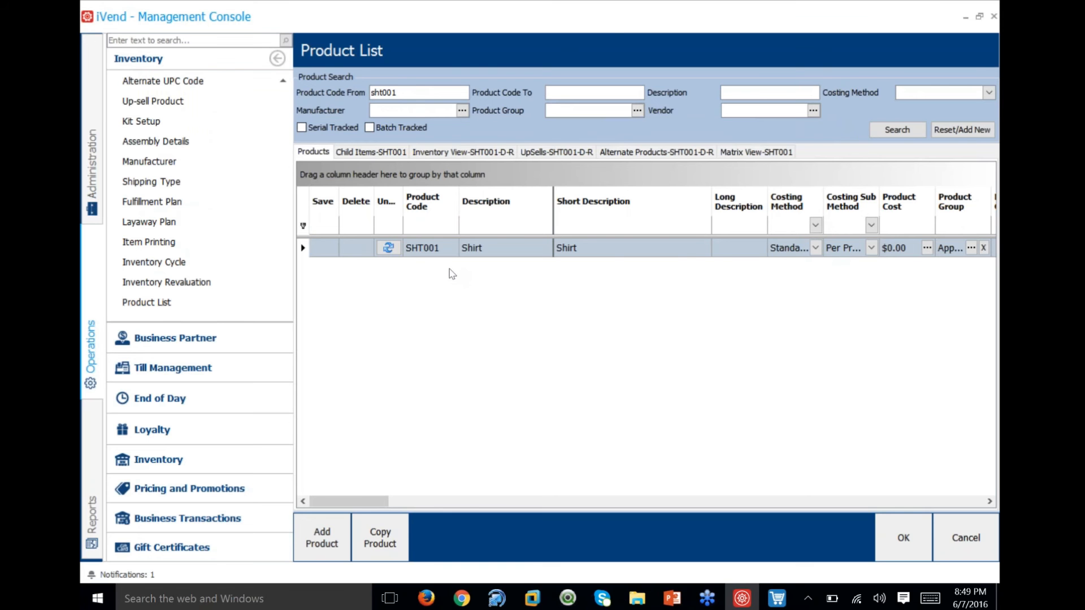
click(963, 537)
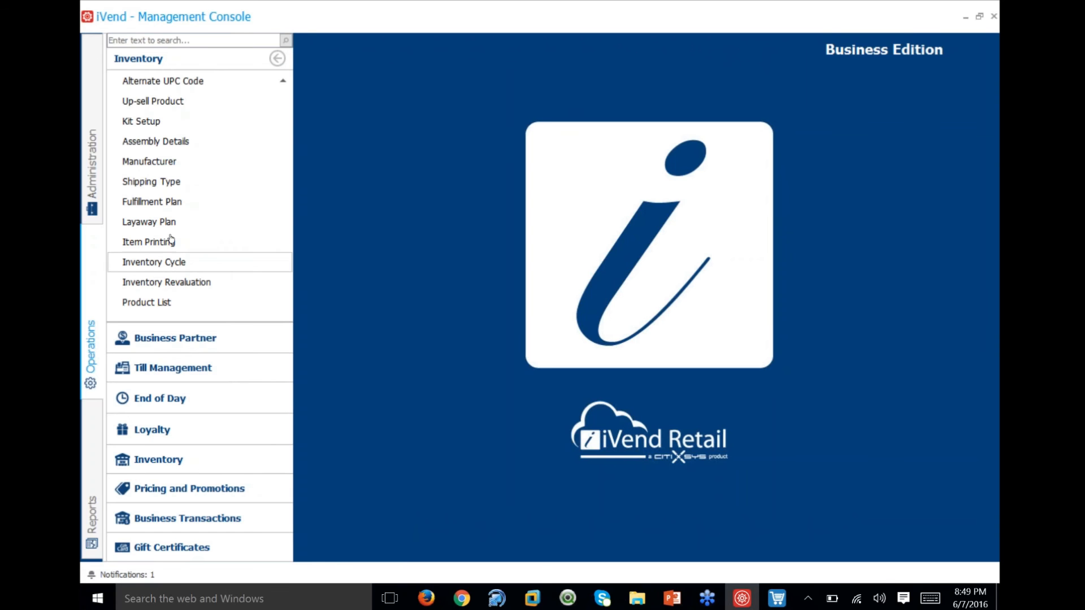
Open the inventory Product search and check the available product Type options.
scroll(165, 232, up, 2)
scroll(165, 229, up, 3)
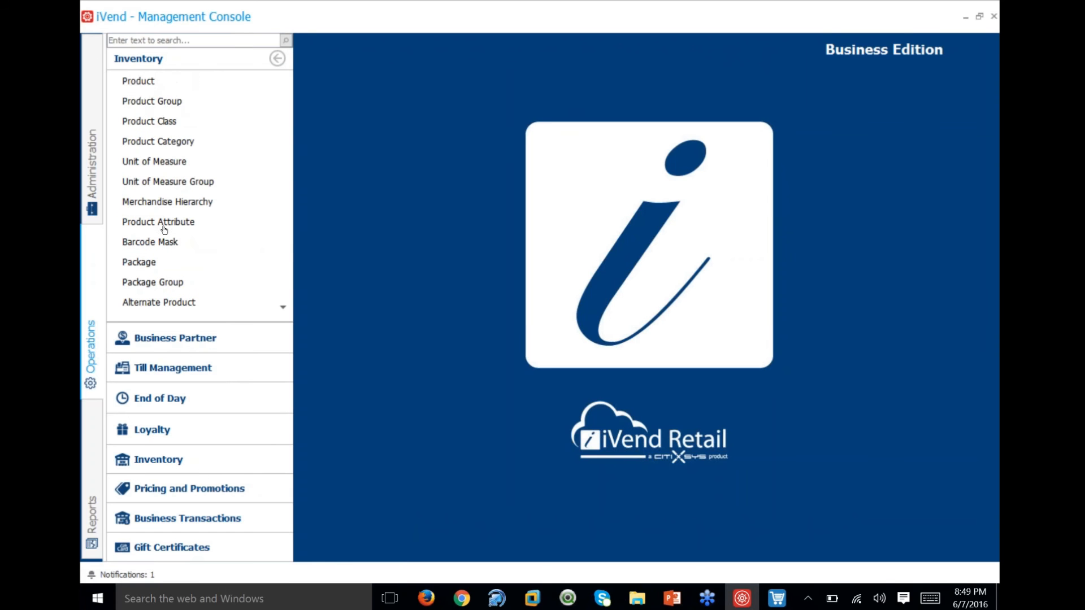
click(150, 82)
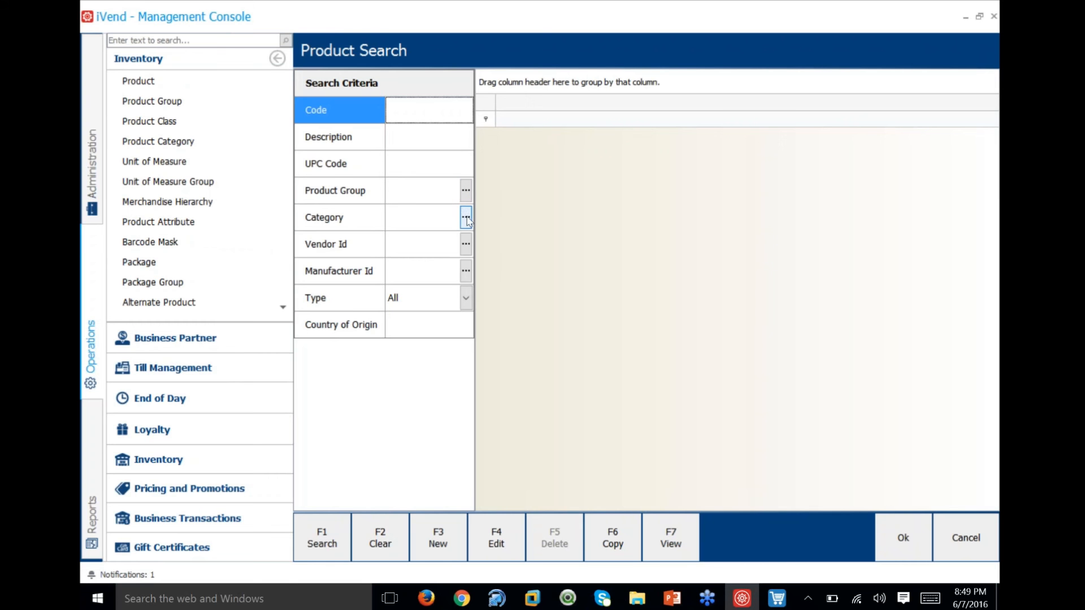
click(465, 302)
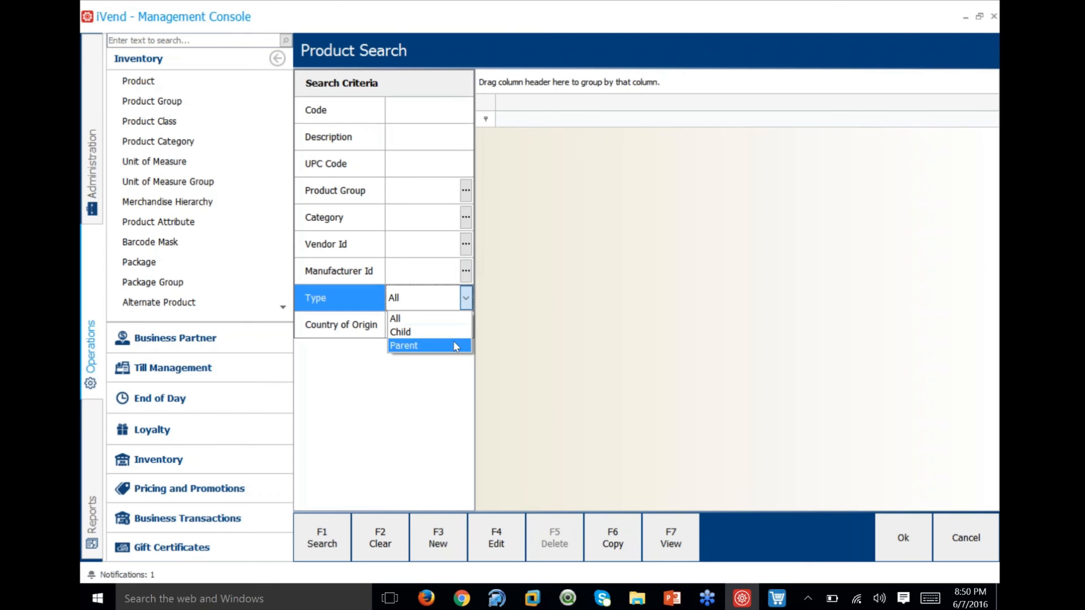
click(562, 349)
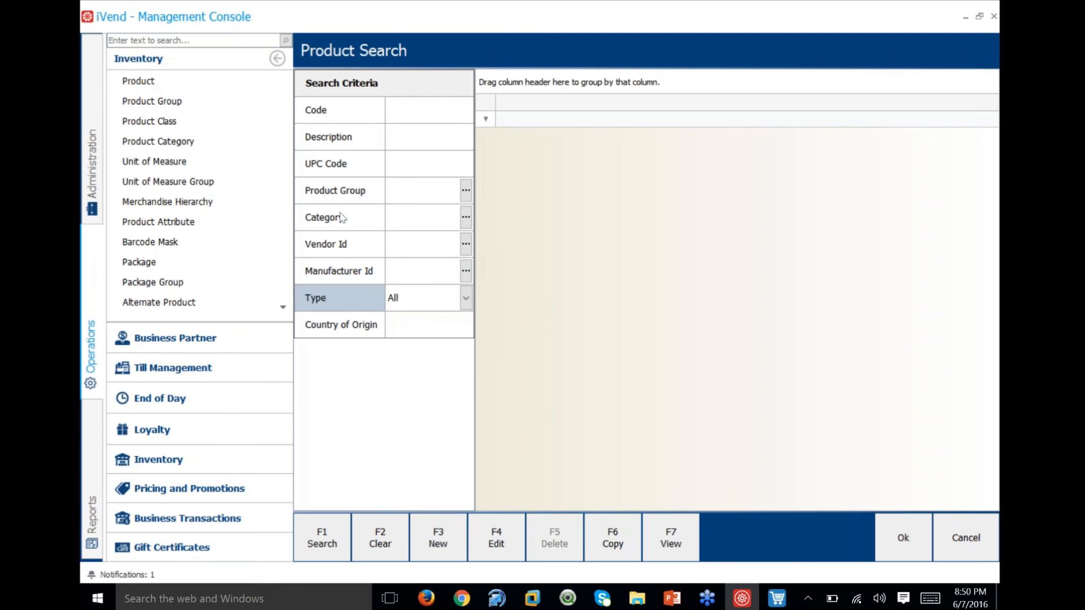
Search for products in the Apparel product group with Type set to Parent.
click(465, 190)
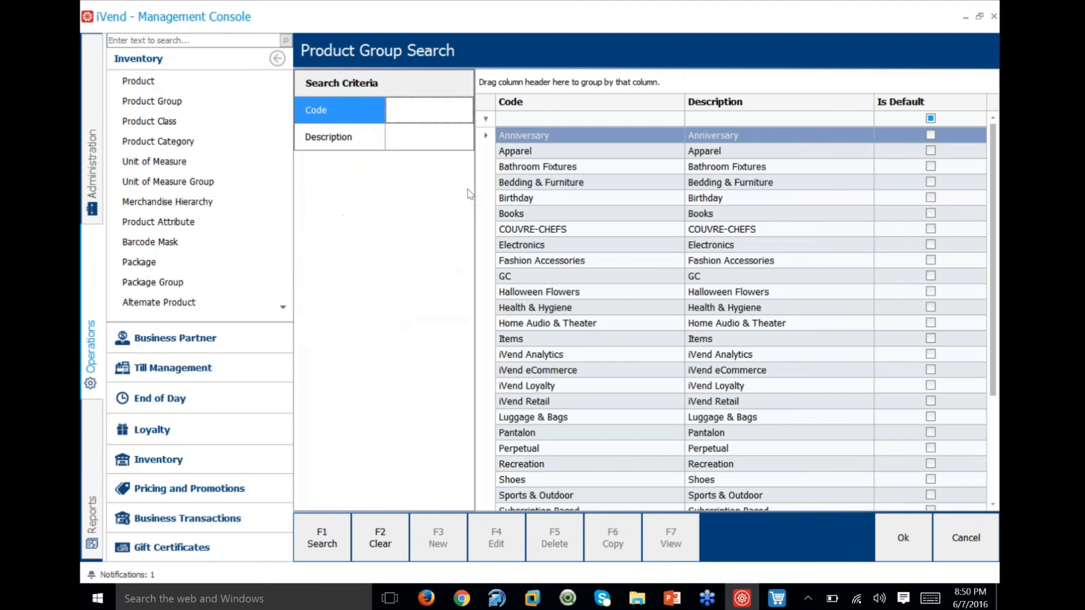
click(532, 151)
click(896, 538)
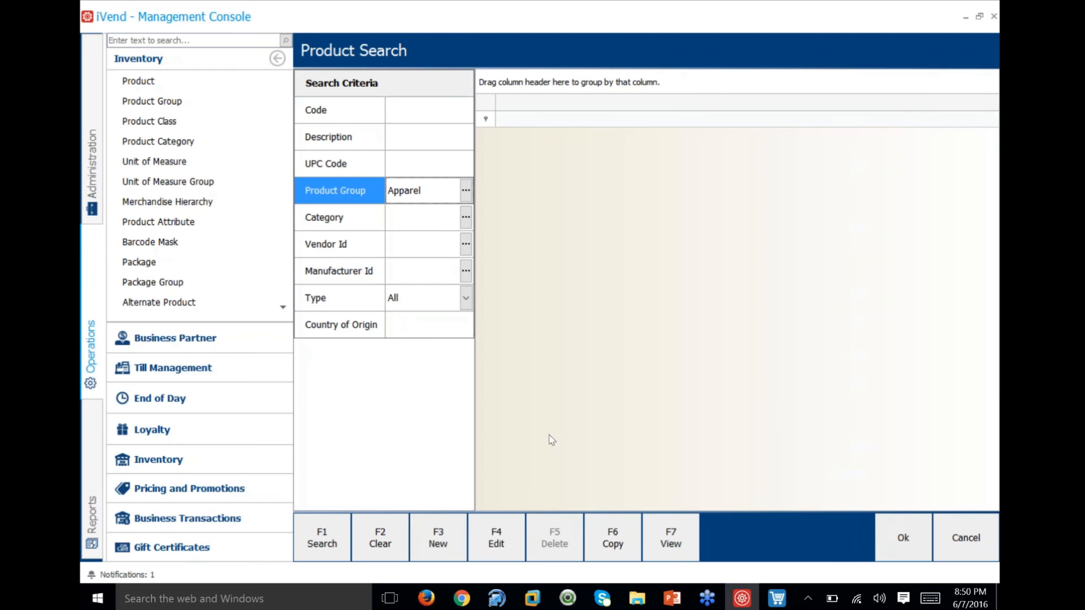
click(465, 298)
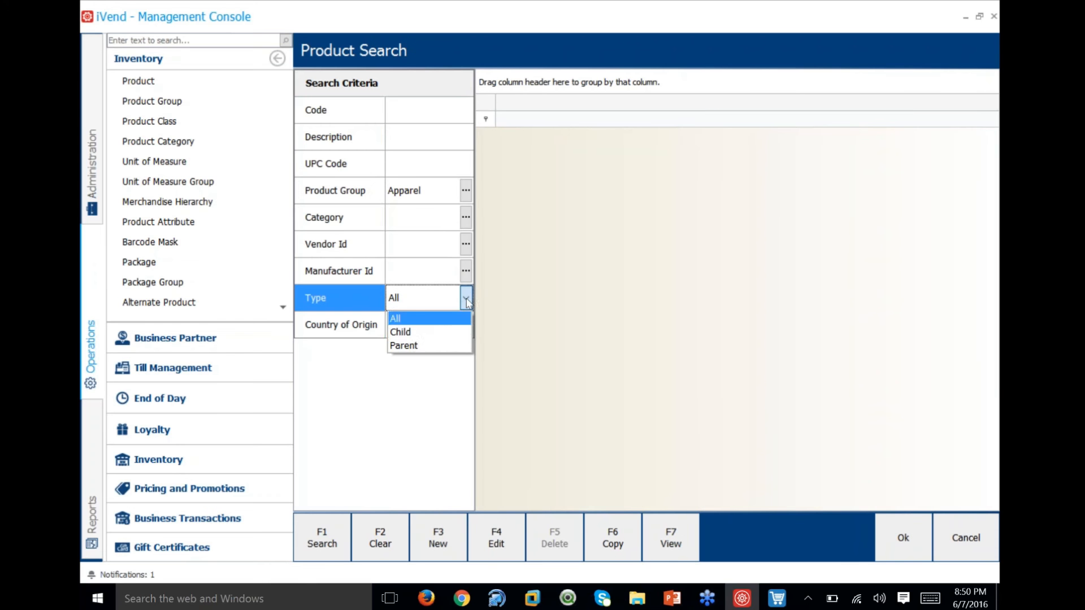
click(414, 342)
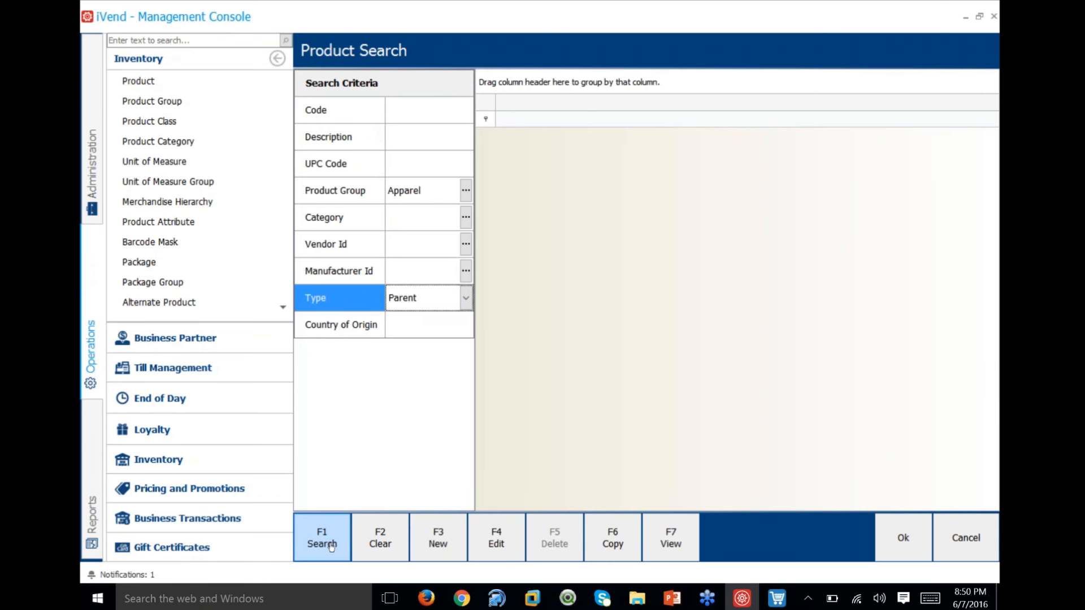
click(331, 546)
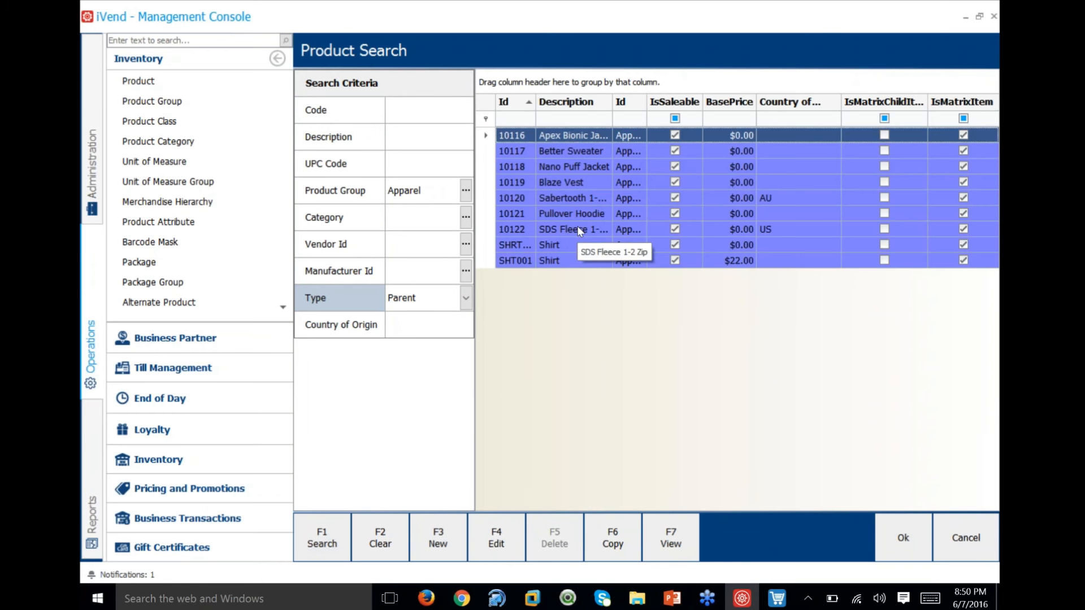
Search the Apparel products again with Type set to All and look through the listed items.
click(465, 297)
click(423, 319)
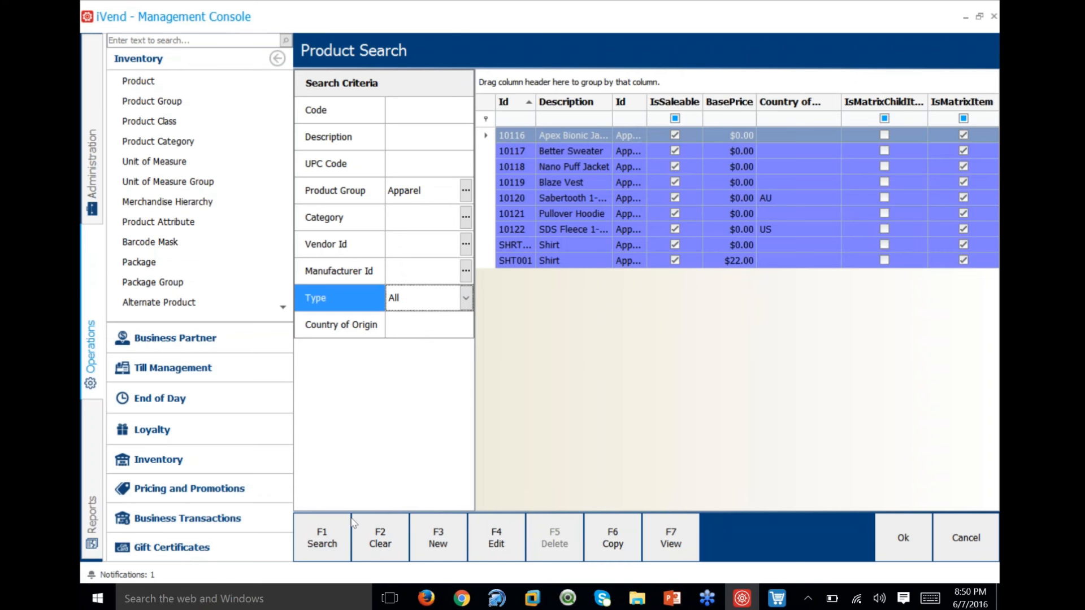
click(331, 541)
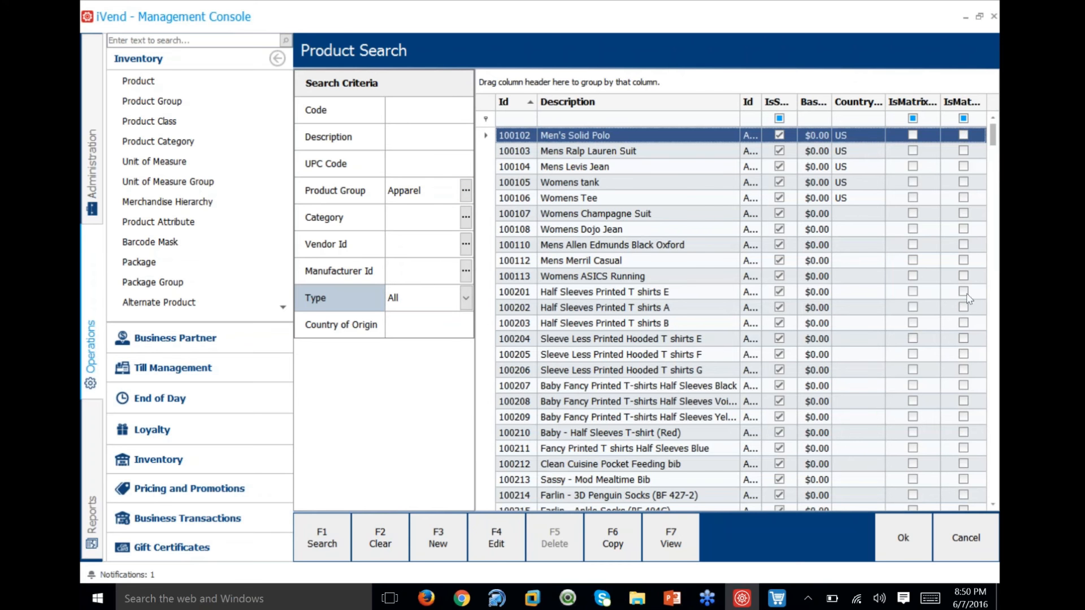
click(277, 58)
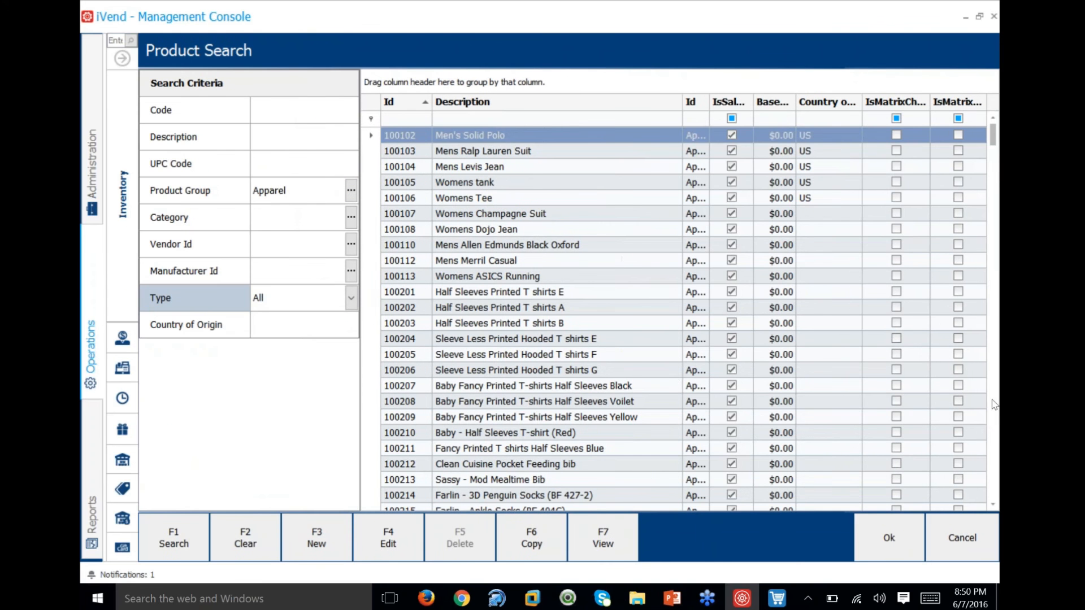
scroll(675, 373, down, 9)
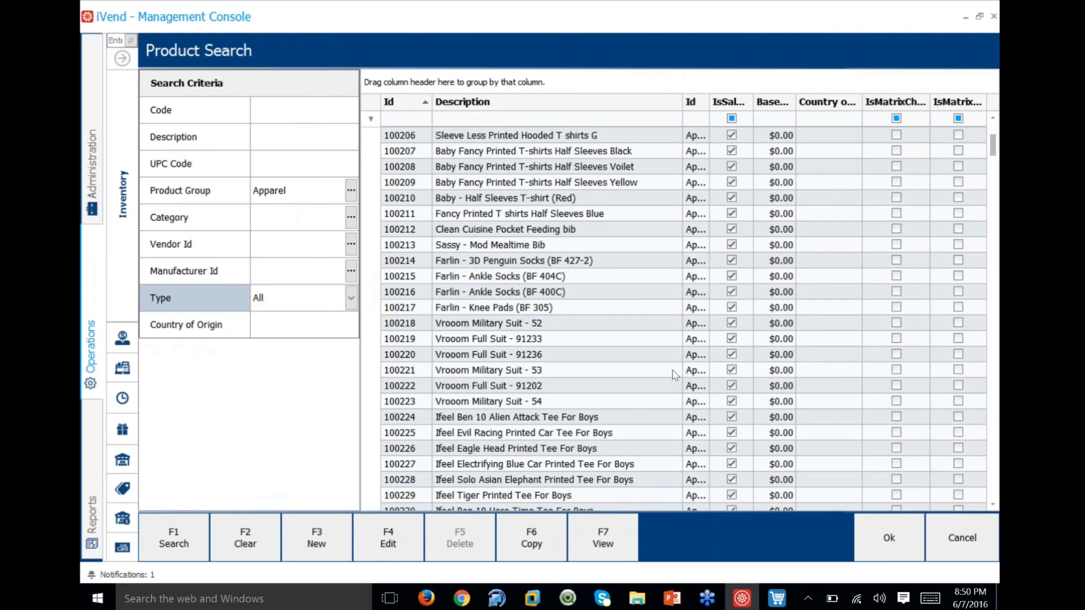
Clear the Product Group criterion and search for products across all groups with Type set to All.
click(350, 190)
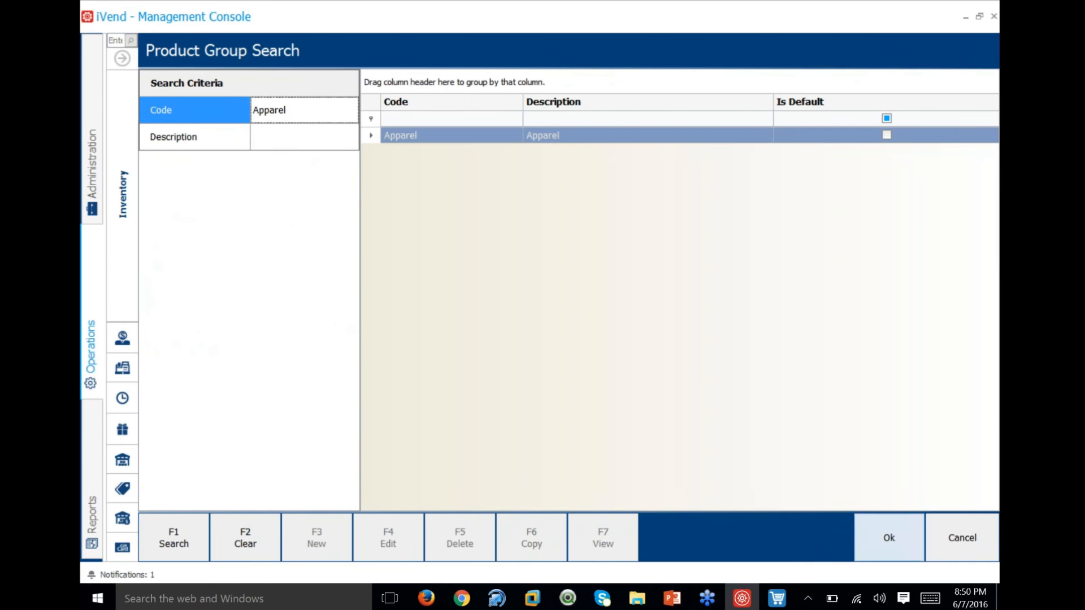
click(971, 539)
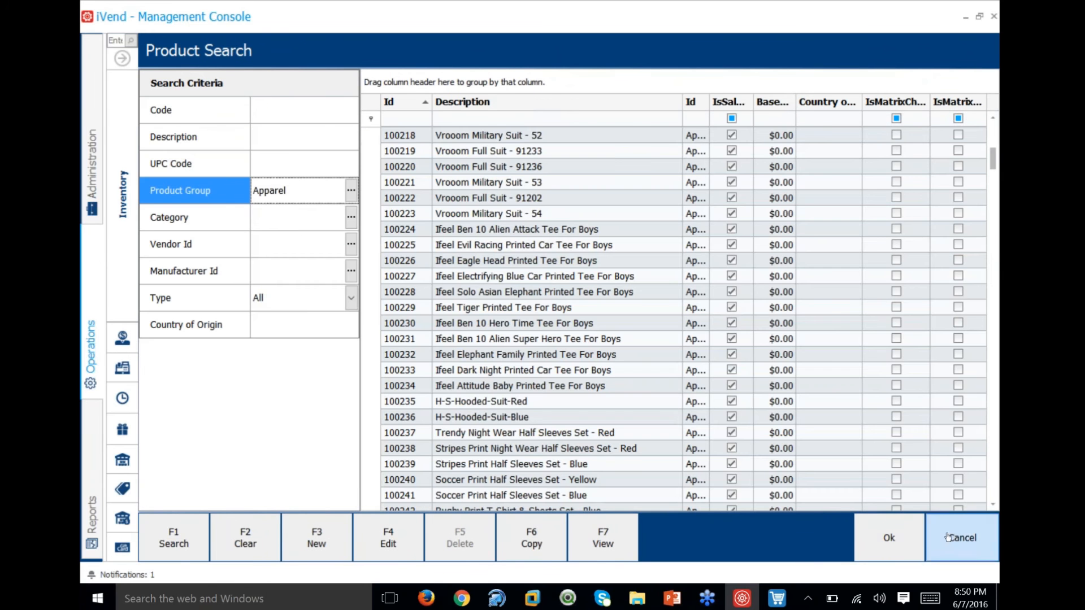
key(BackSpace)
key(BackSpace)
key(BackSpace)
key(BackSpace)
key(BackSpace)
key(BackSpace)
key(BackSpace)
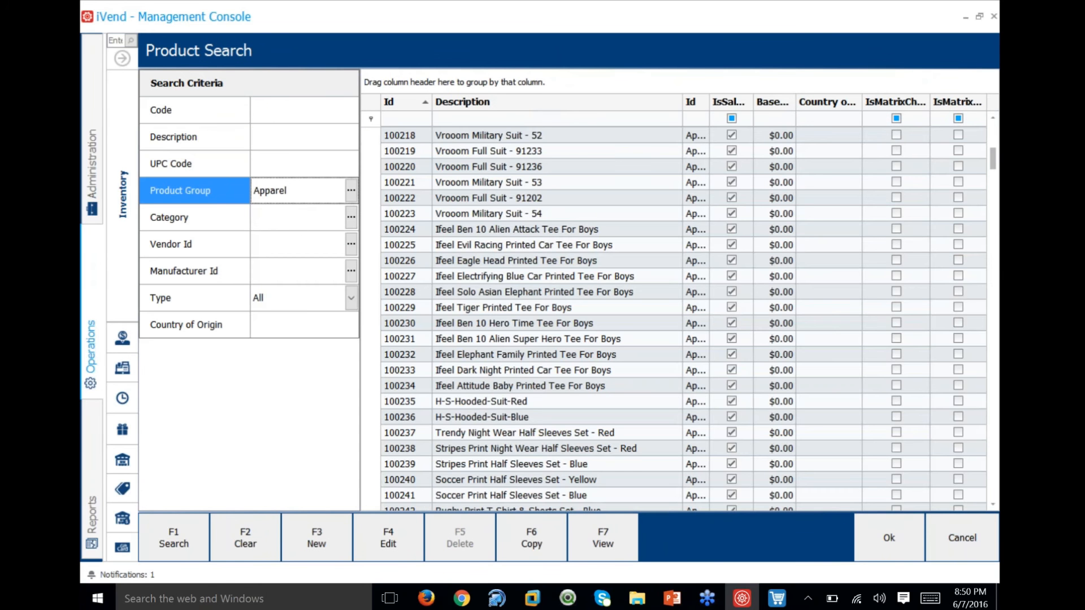
click(174, 538)
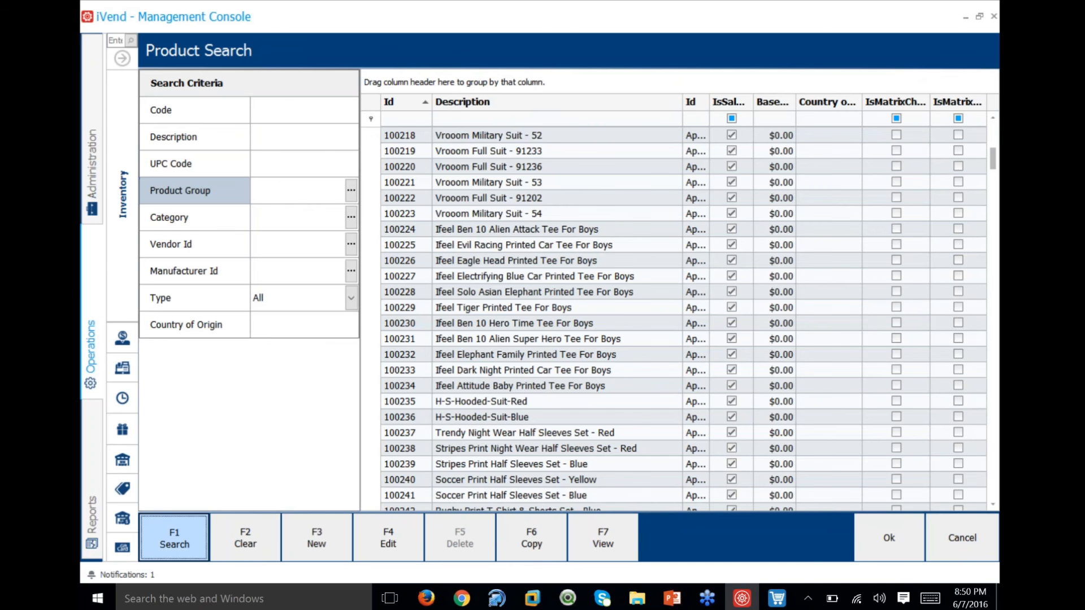
Look through the full product list, comparing matrix parents such as Nano Puff Jacket, Blaze Vest and Sabertooth 1-2 Zip with their child items.
scroll(701, 379, down, 20)
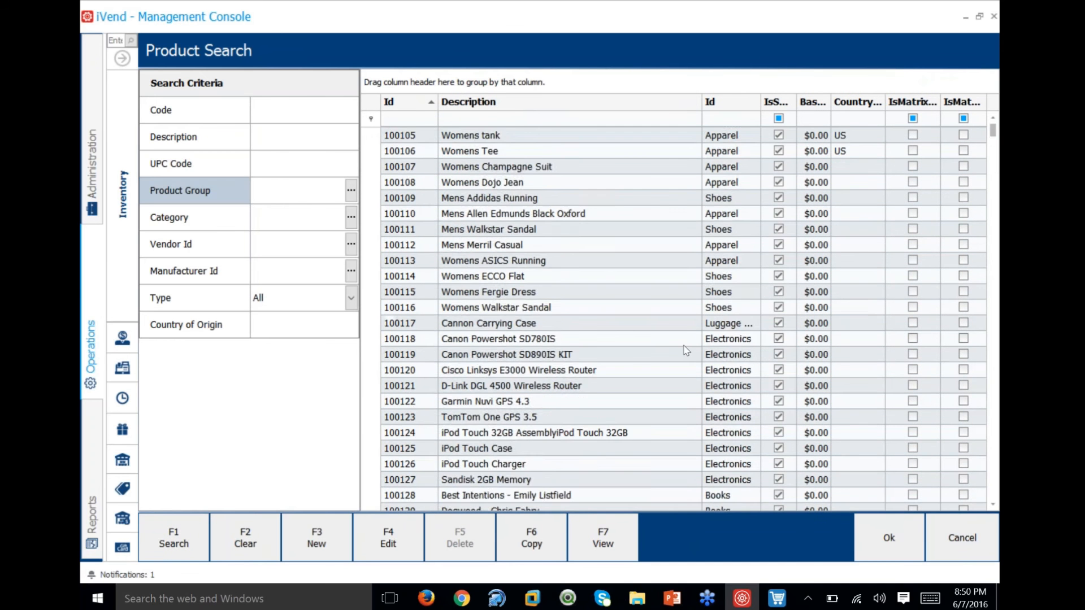
scroll(685, 350, down, 4)
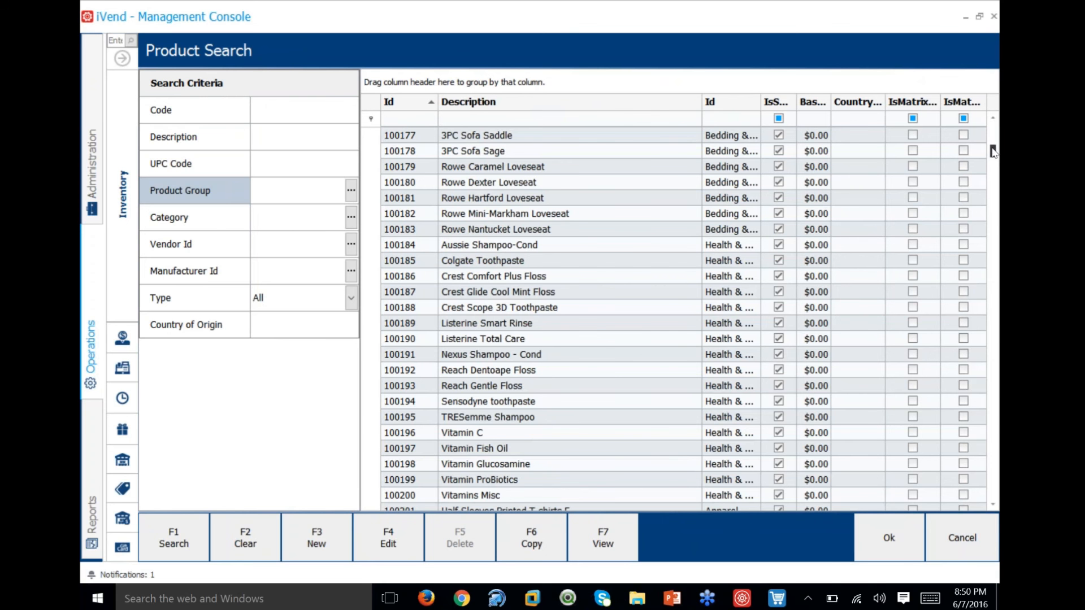
drag(993, 151, 993, 420)
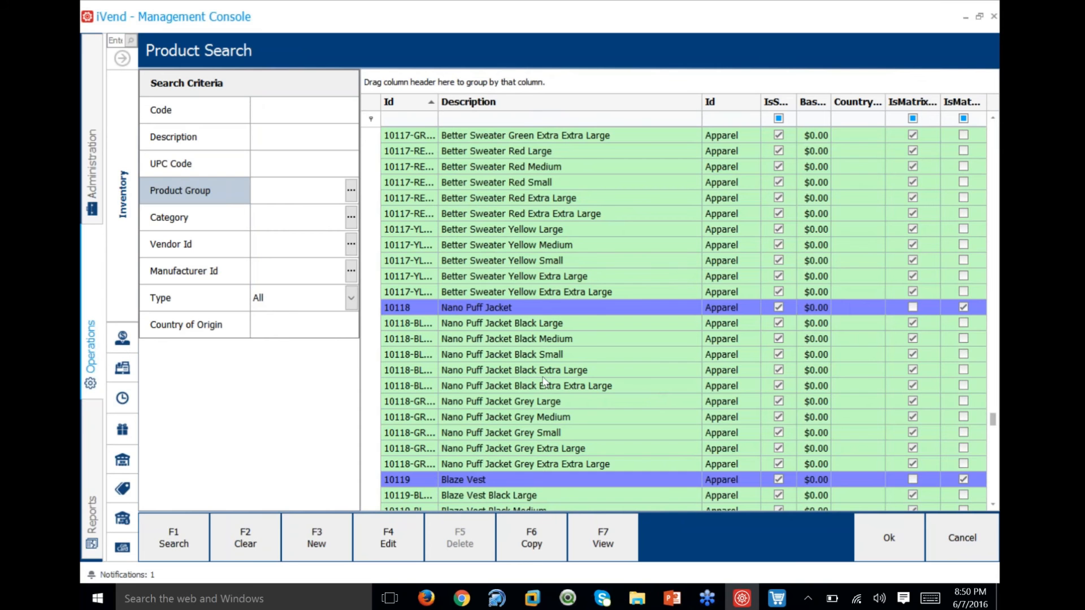
click(478, 310)
click(478, 355)
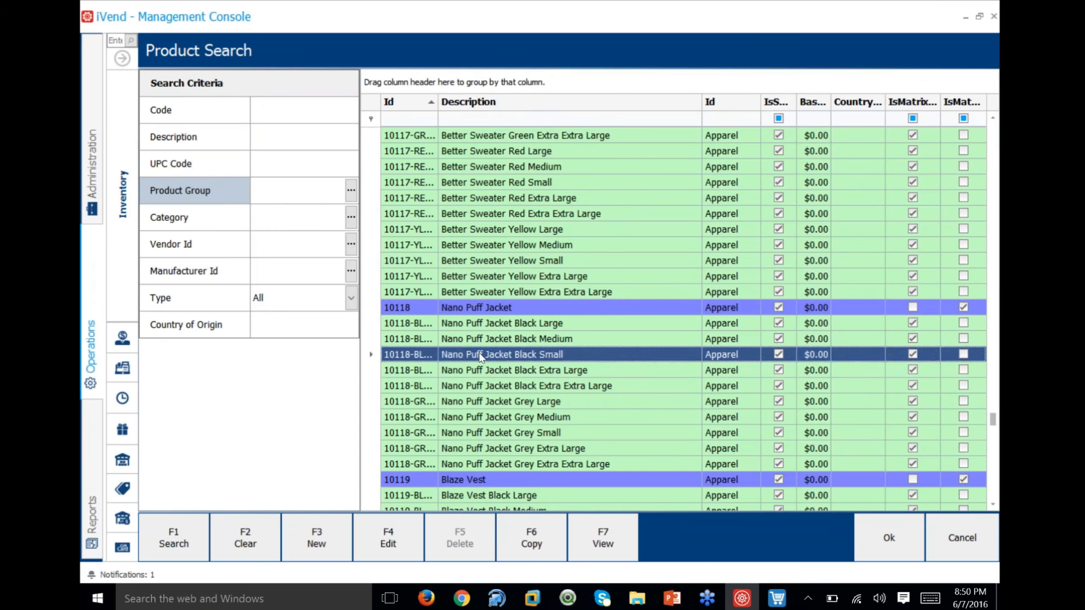
key(Down)
key(Down)
key(Down)
key(Down)
key(Down)
scroll(499, 377, down, 5)
click(499, 373)
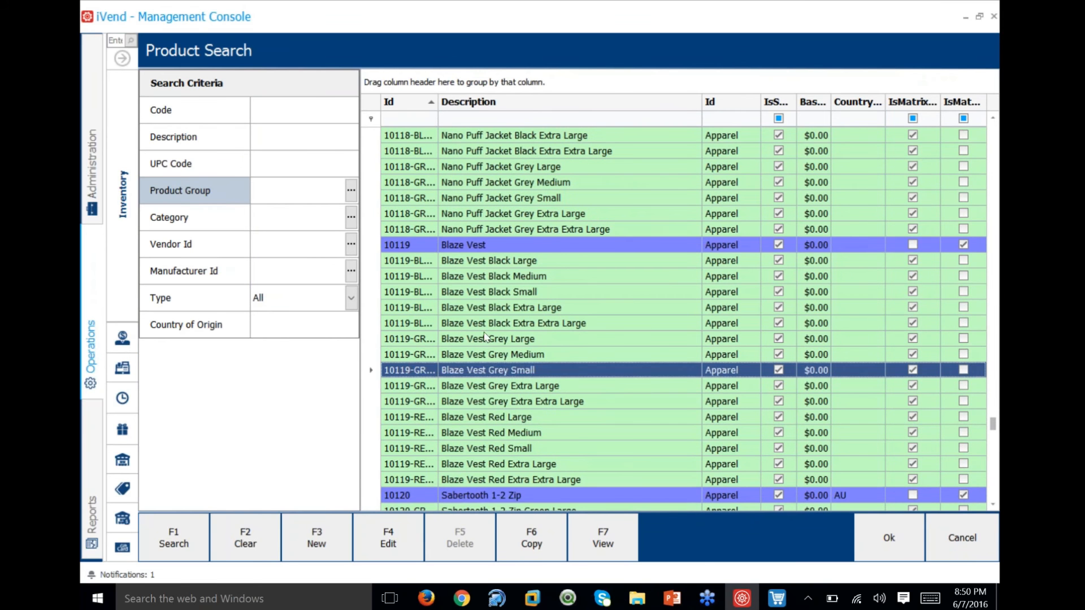
click(487, 245)
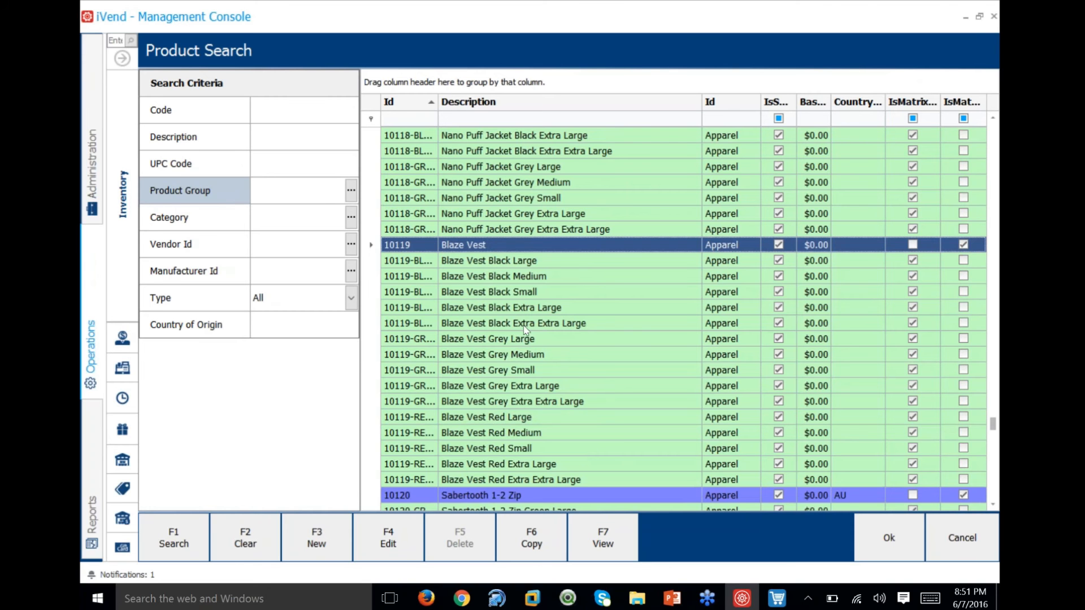
scroll(525, 329, down, 3)
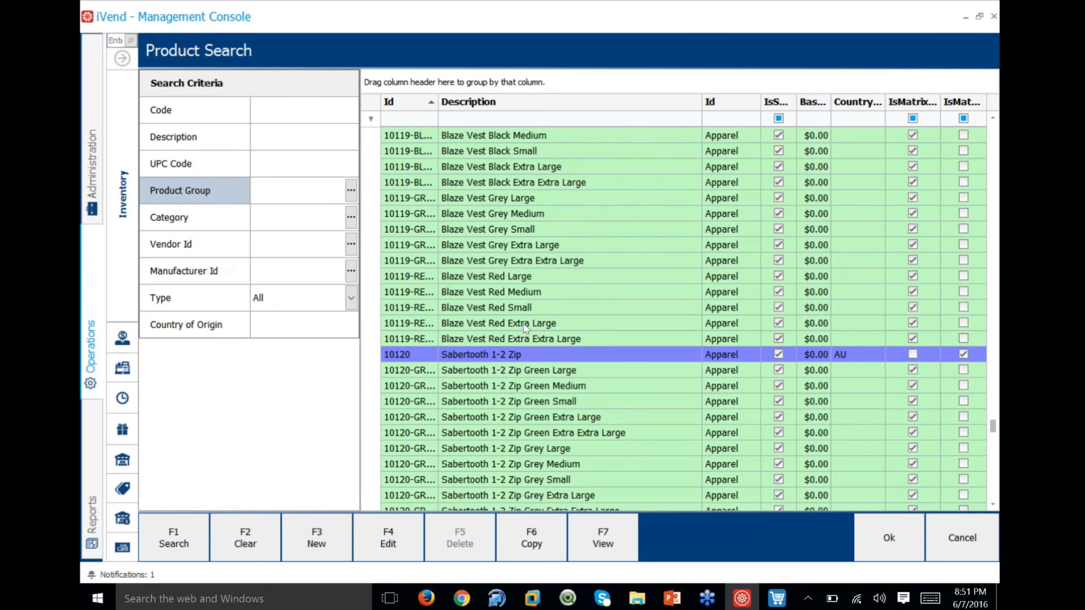
scroll(525, 329, down, 5)
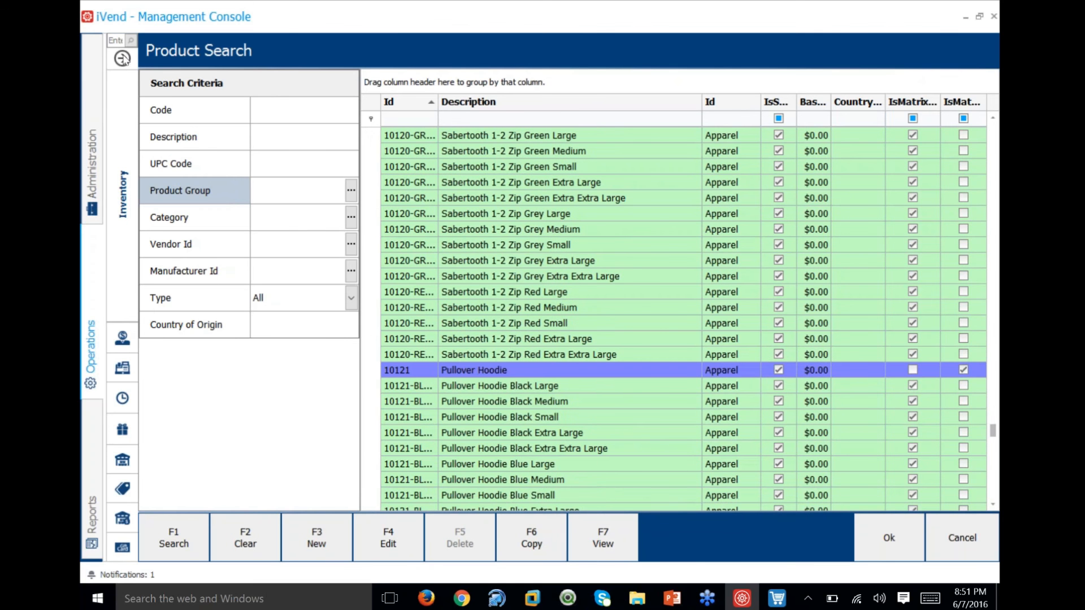
Open the Business Partner Customer search, search with Loyalty Member set to True and look through the listed customers.
click(123, 58)
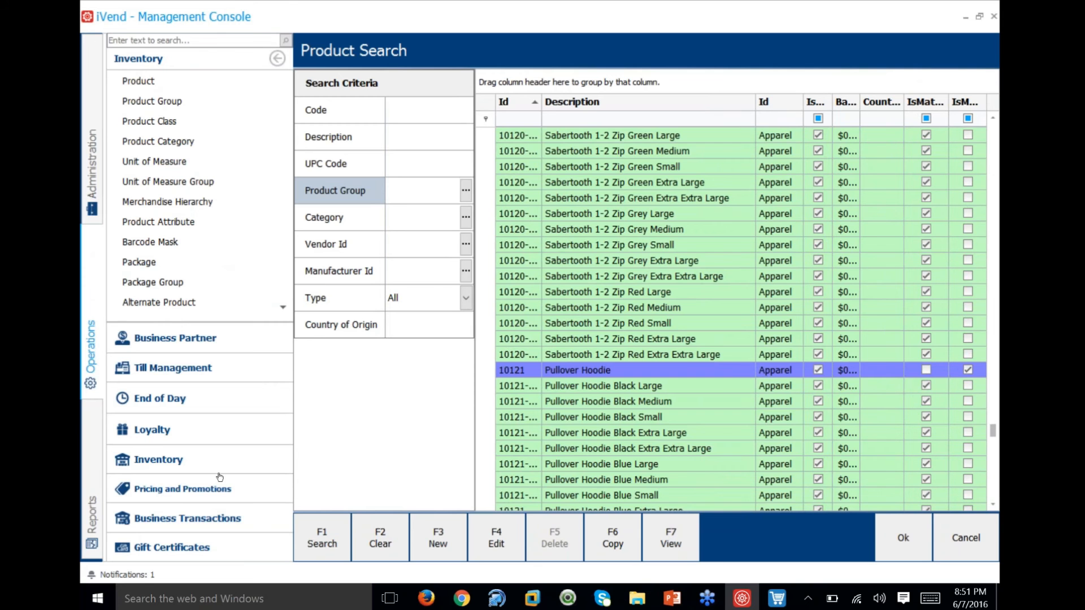
click(162, 338)
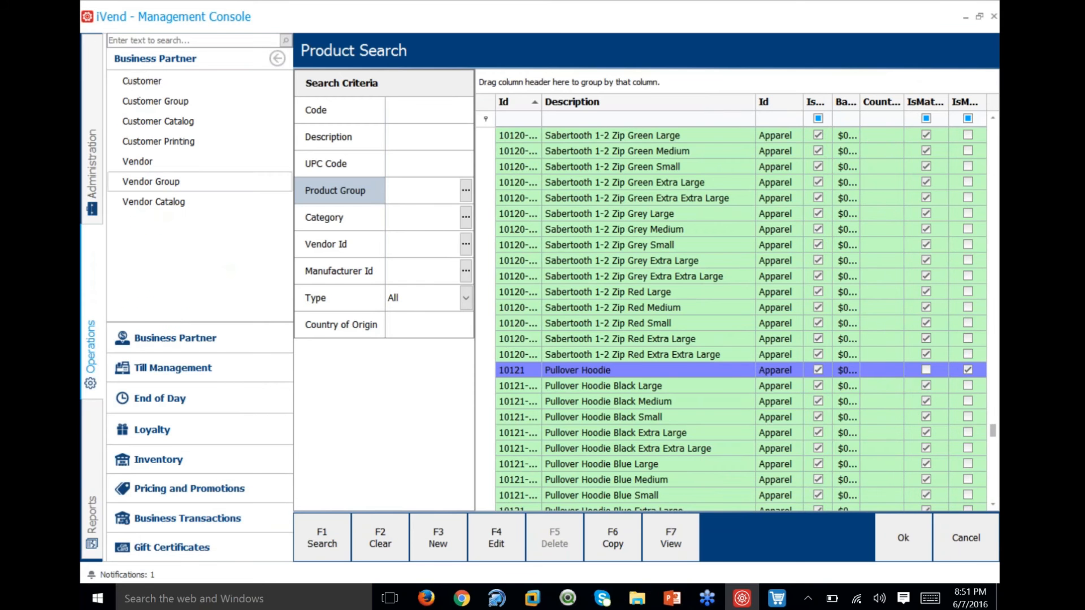
click(142, 81)
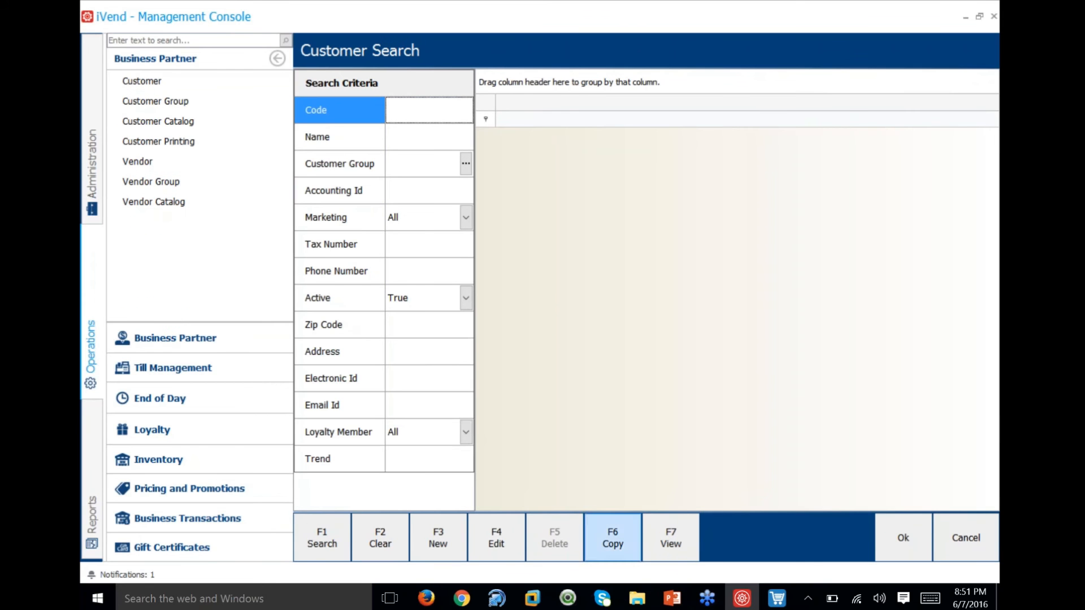
click(466, 432)
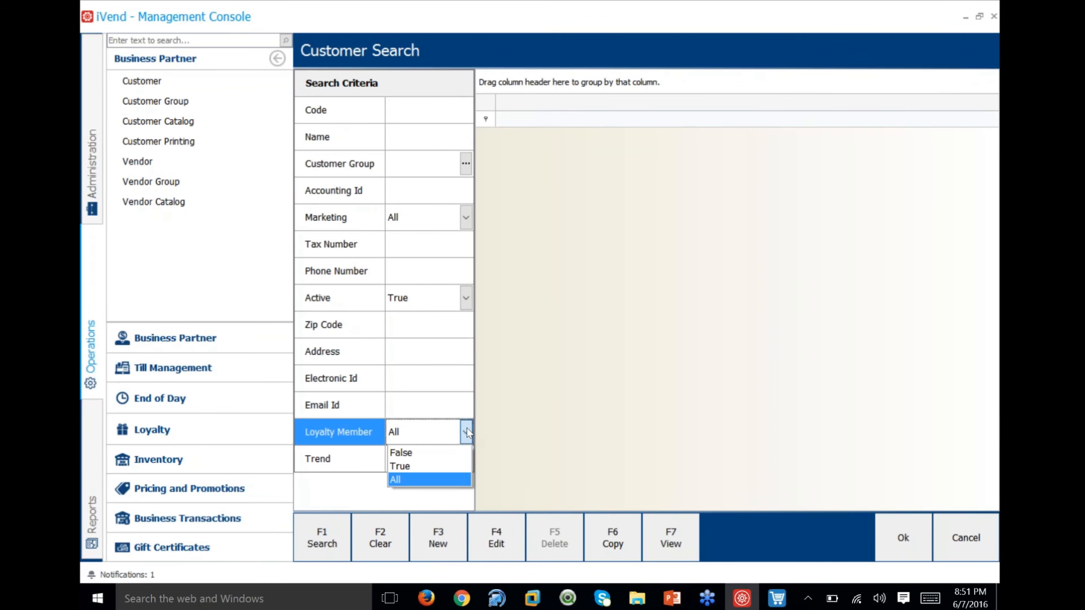
click(412, 469)
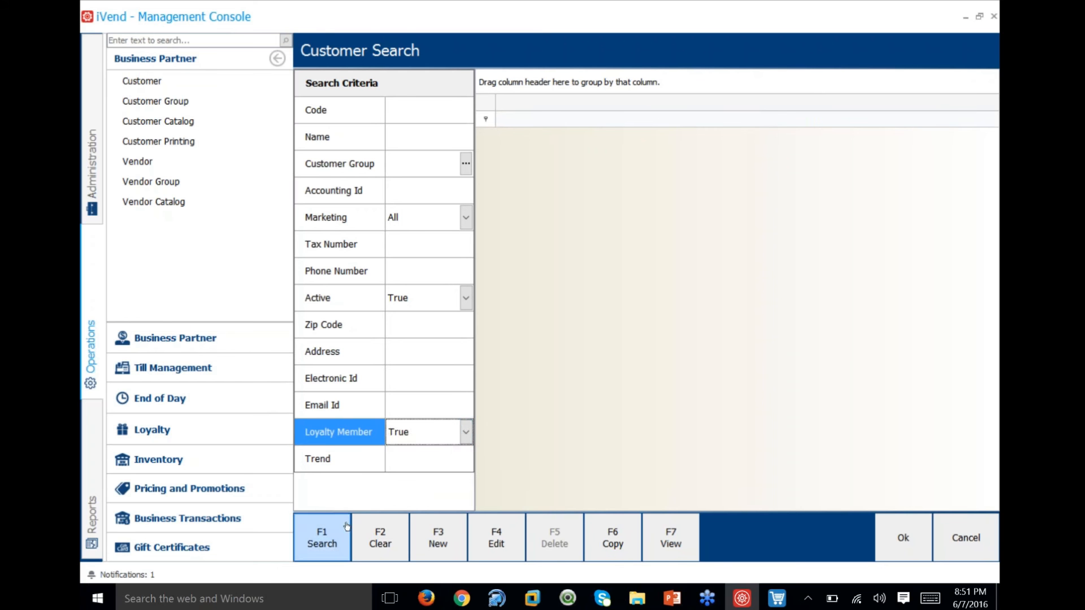
click(345, 528)
click(598, 292)
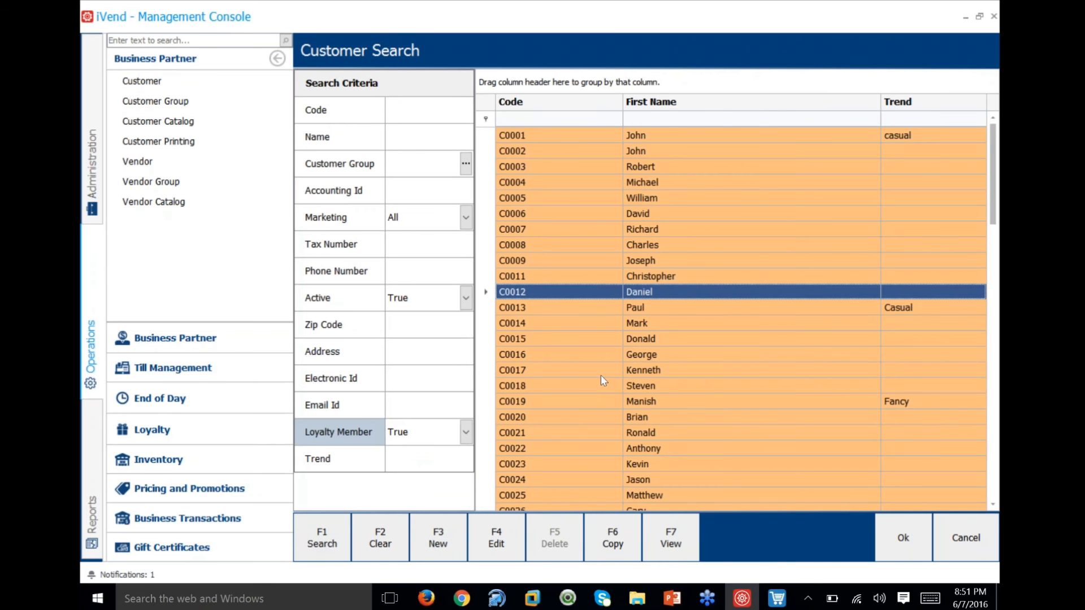
scroll(634, 321, down, 3)
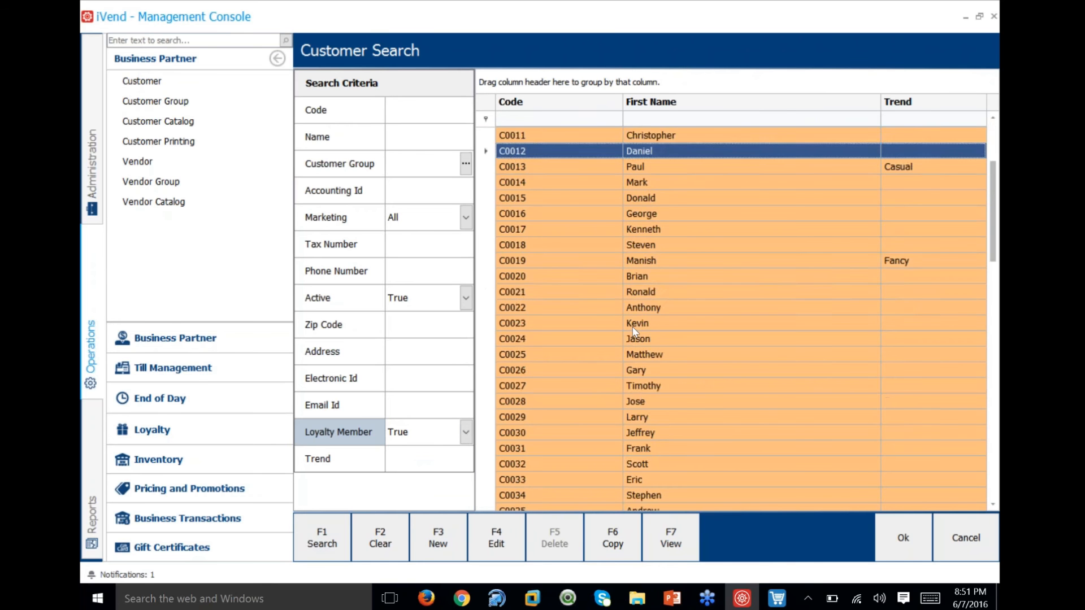
scroll(633, 327, up, 3)
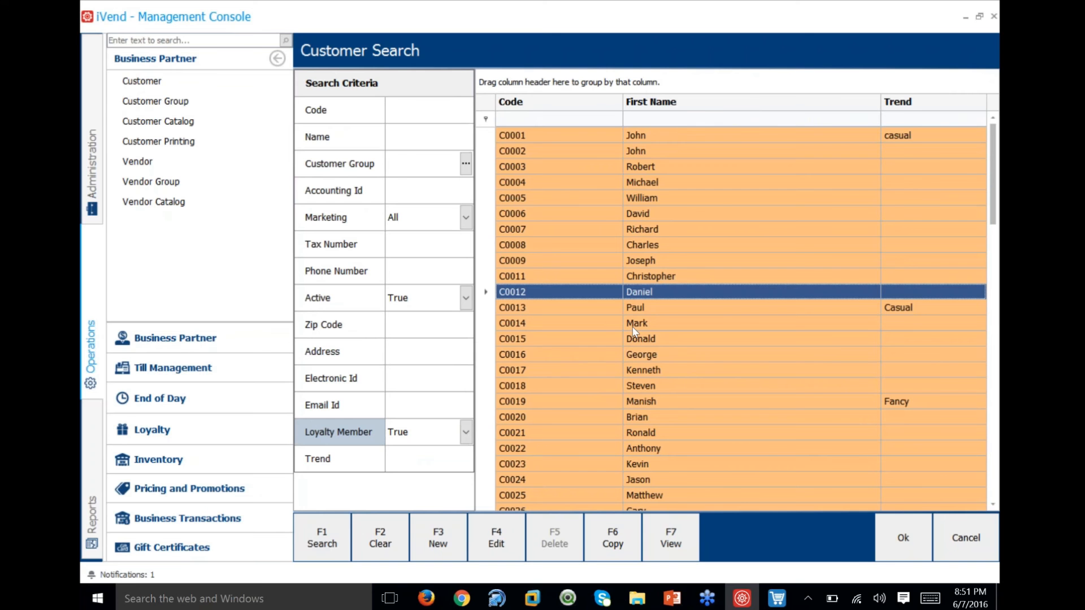
Close the customer and product searches and look at the Administration modules.
click(965, 537)
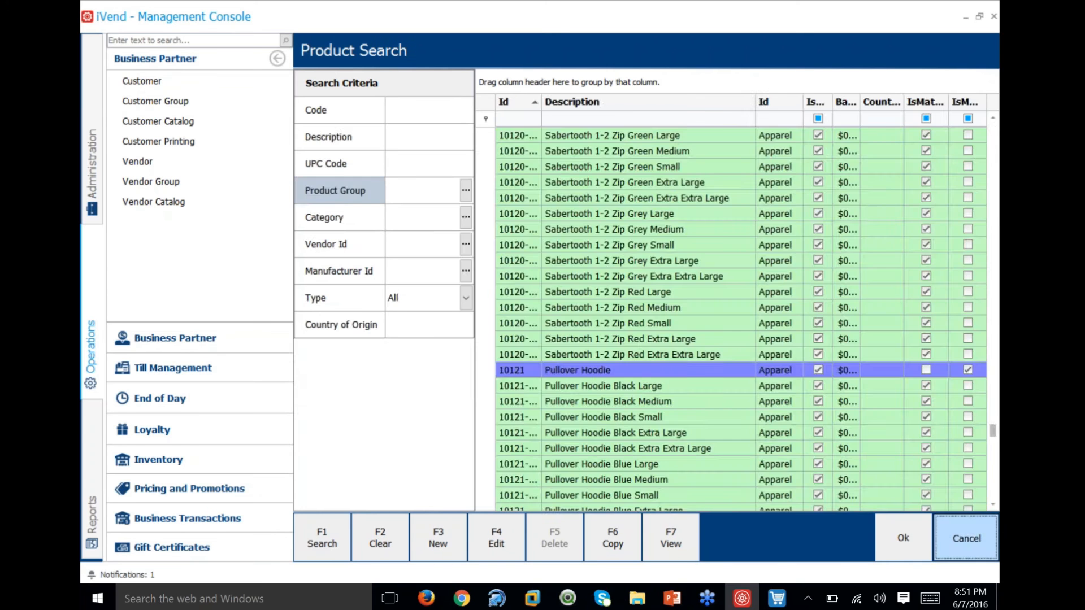
click(963, 540)
click(97, 172)
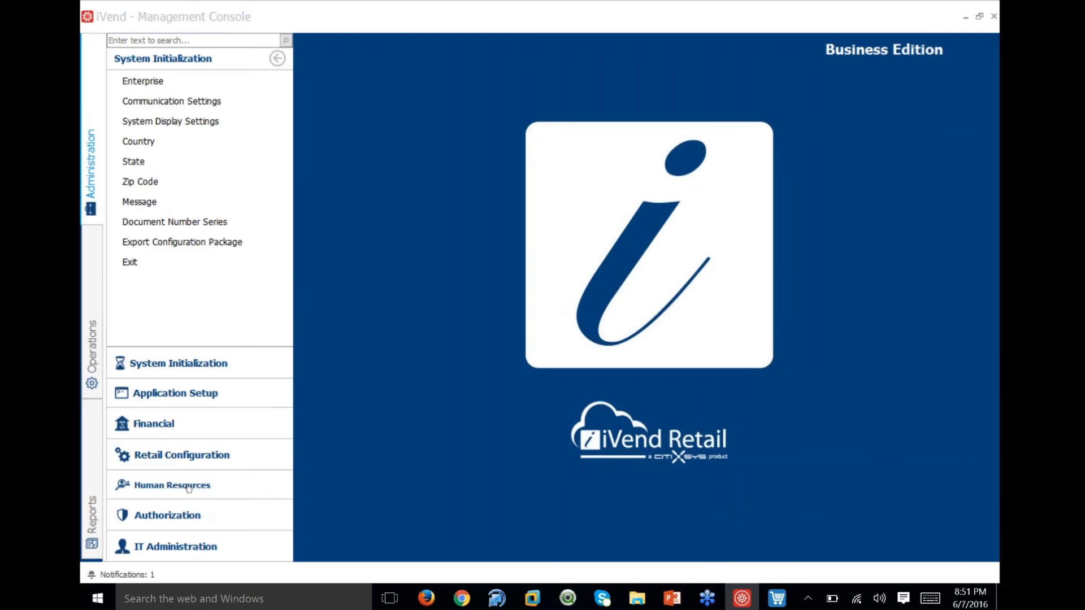
Search for all active customers under Business Partner and open the second customer with the Casual trend for editing.
click(93, 353)
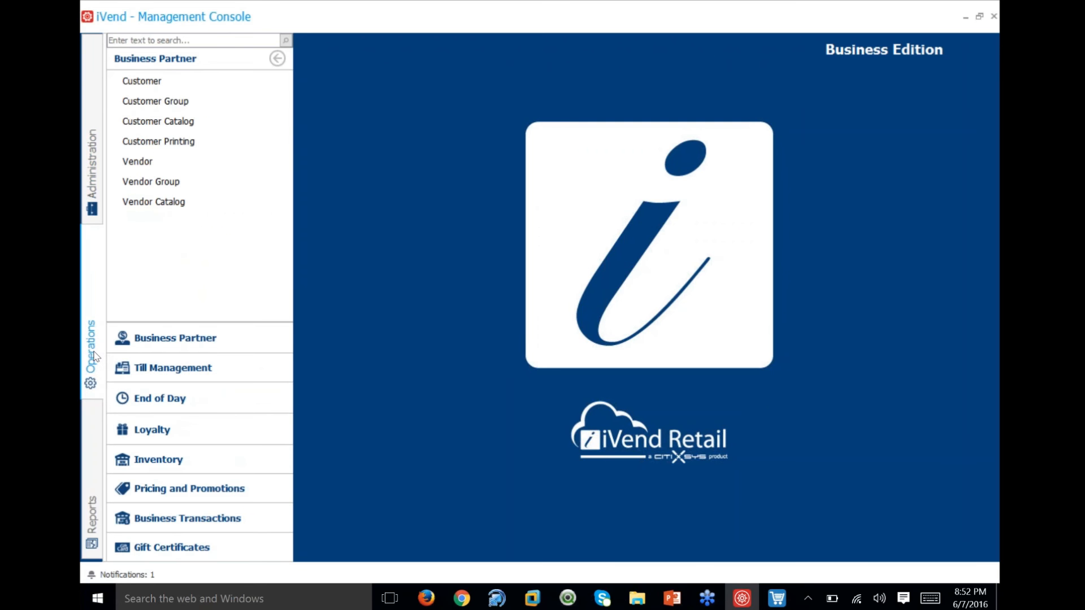
click(144, 80)
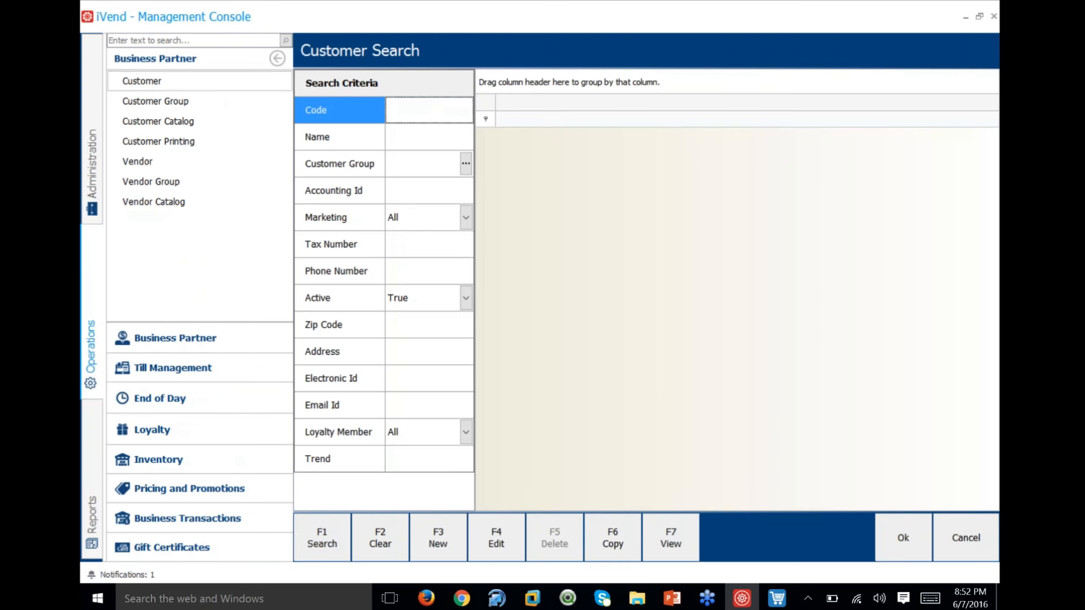
click(322, 538)
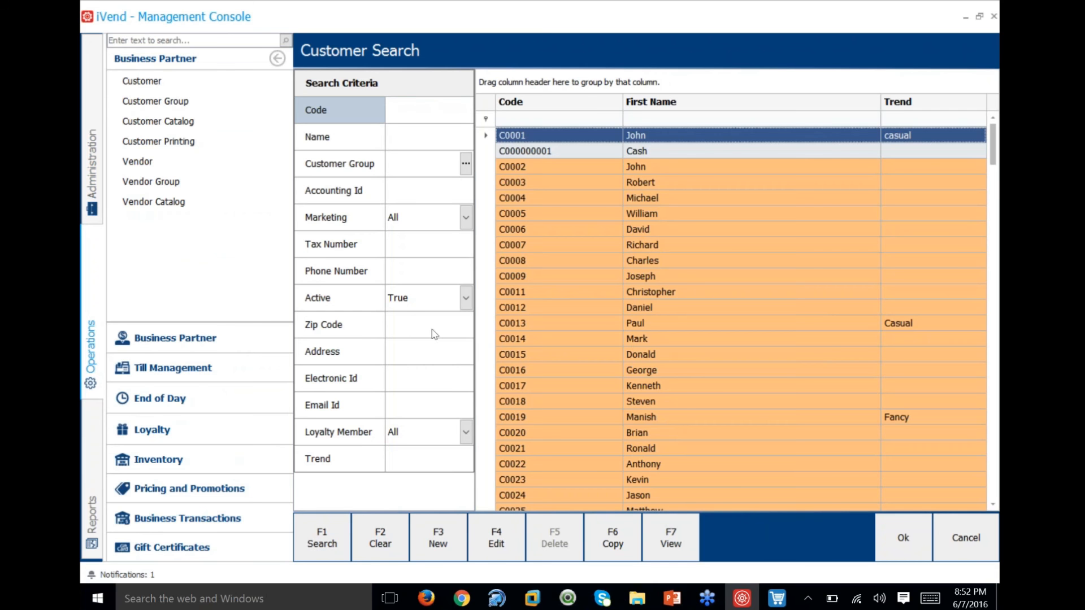
click(277, 58)
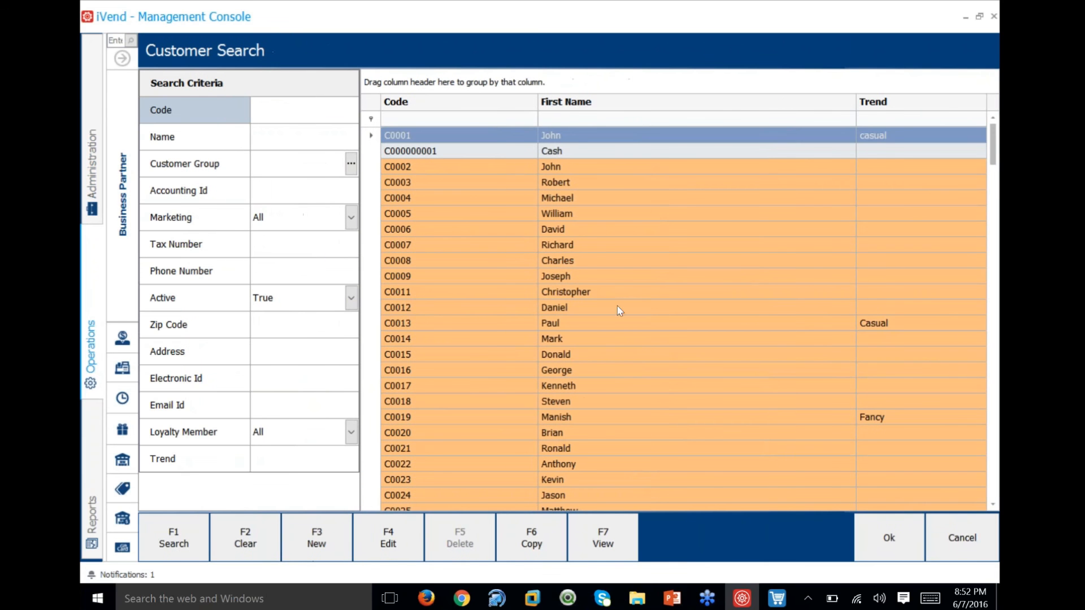
click(591, 320)
click(389, 538)
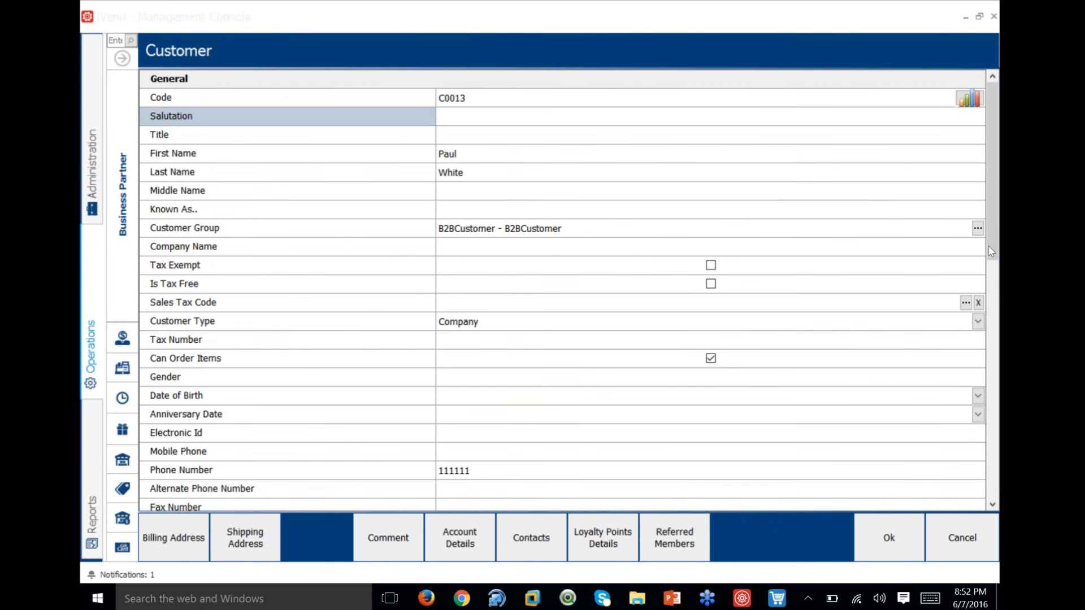
Look over the name fields and Customer Group in the customer's General details.
click(368, 153)
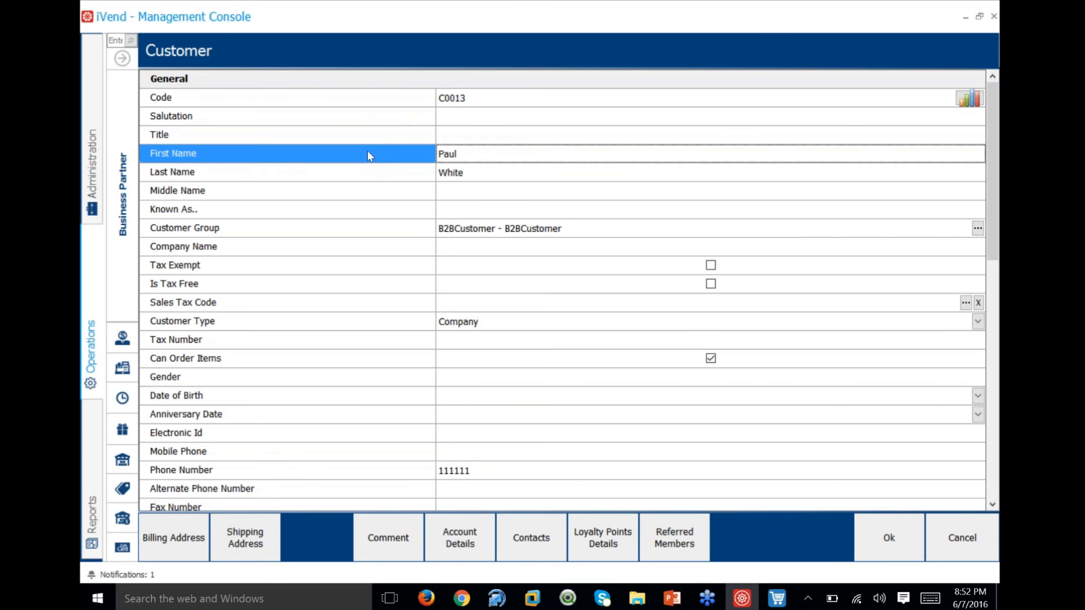
click(482, 176)
key(Tab)
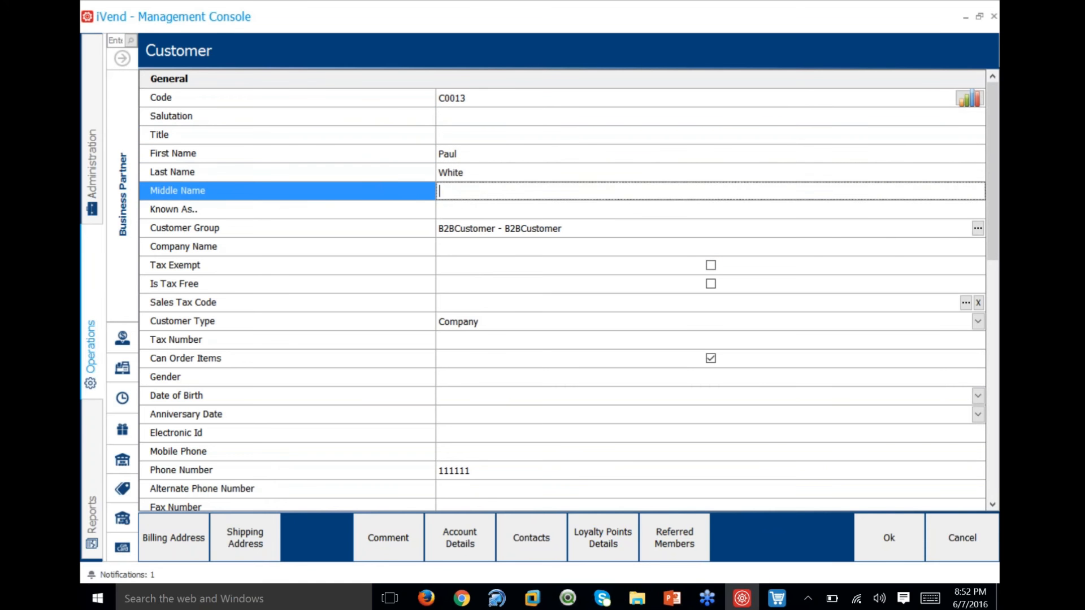
click(481, 217)
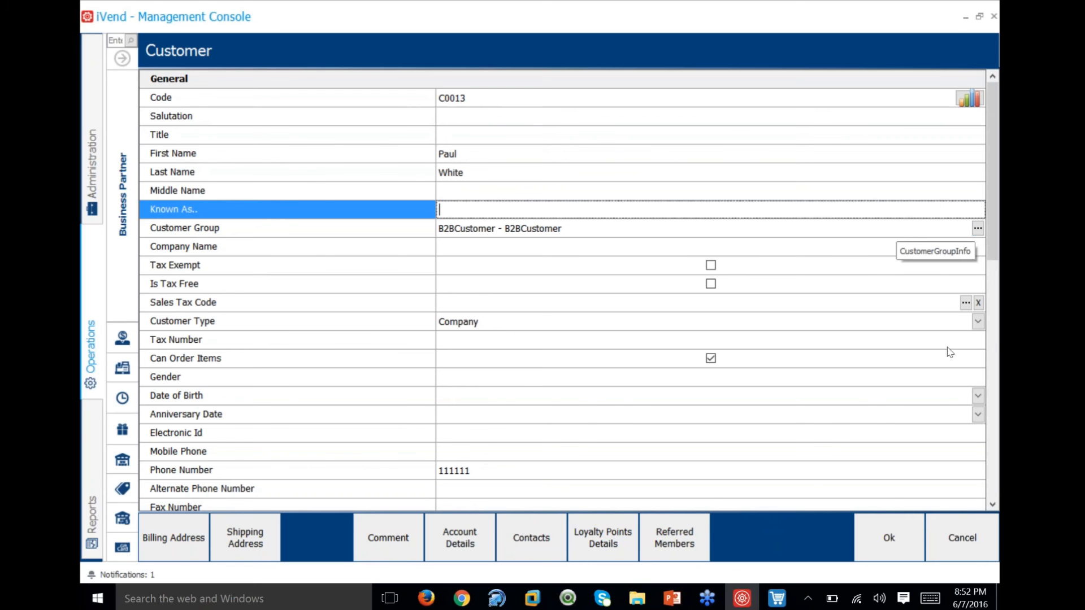
click(989, 333)
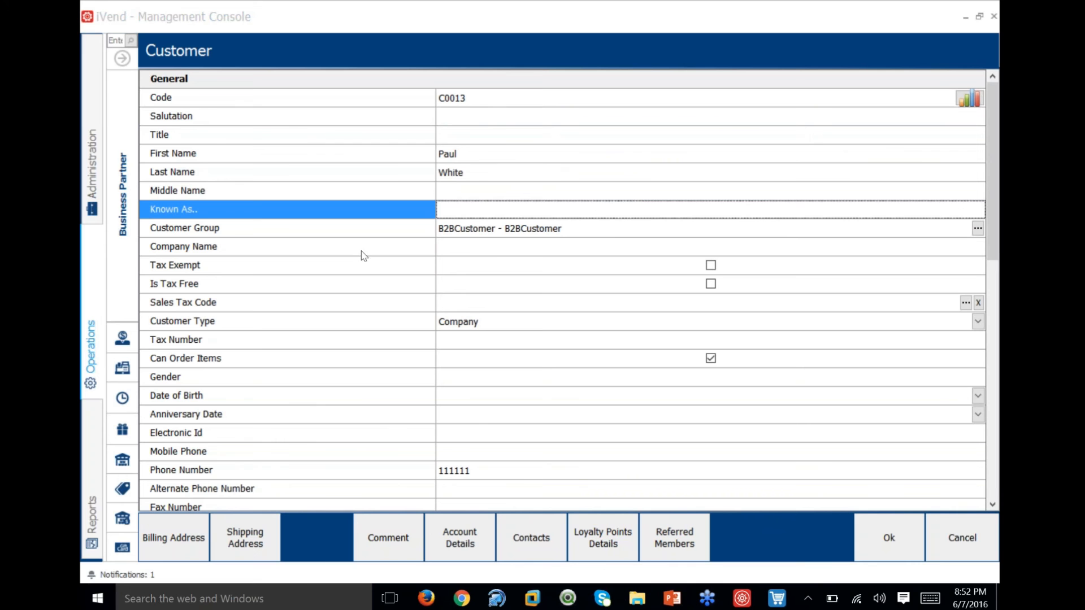
click(233, 173)
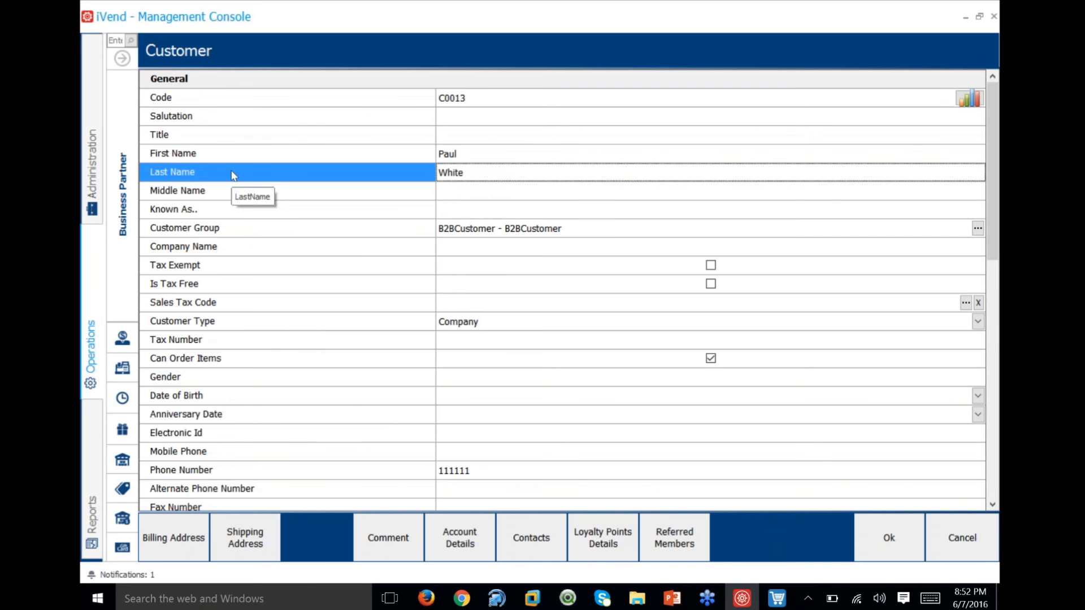
Review the field rules, caption and layout options available for the customer's Middle Name field.
click(205, 192)
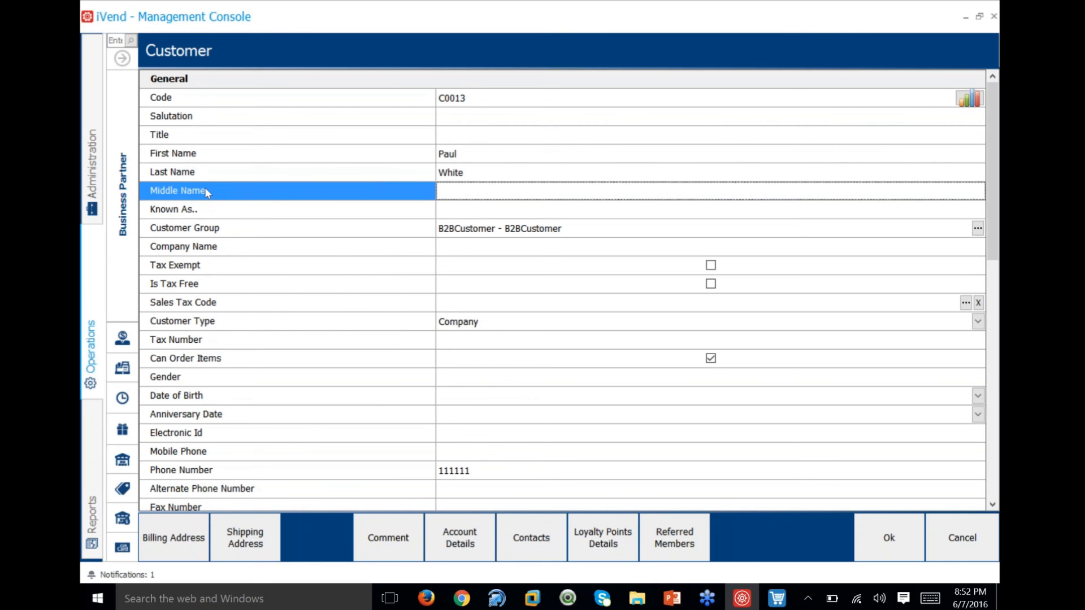
right_click(205, 192)
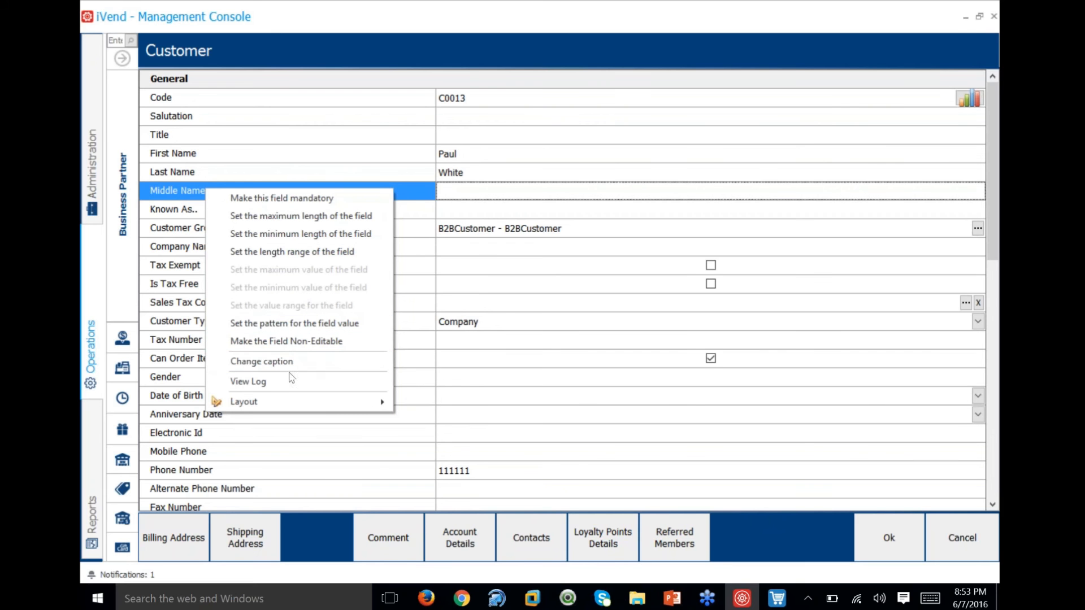
mouse_move(288, 401)
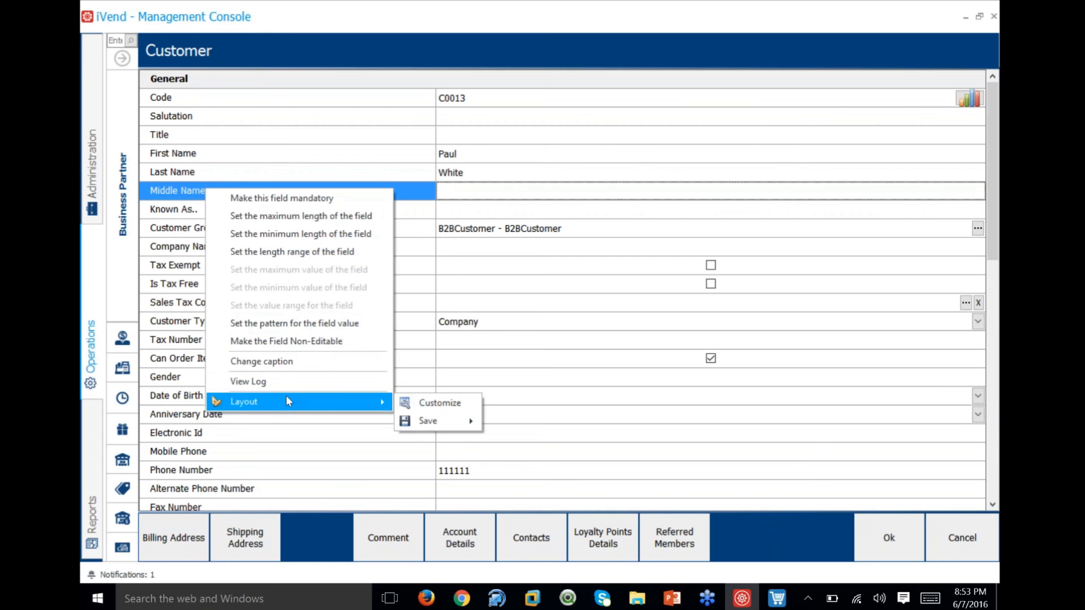
Change the caption of the "Known As.." field to "Nick Name (AKA)" for the English (United States) culture.
click(174, 210)
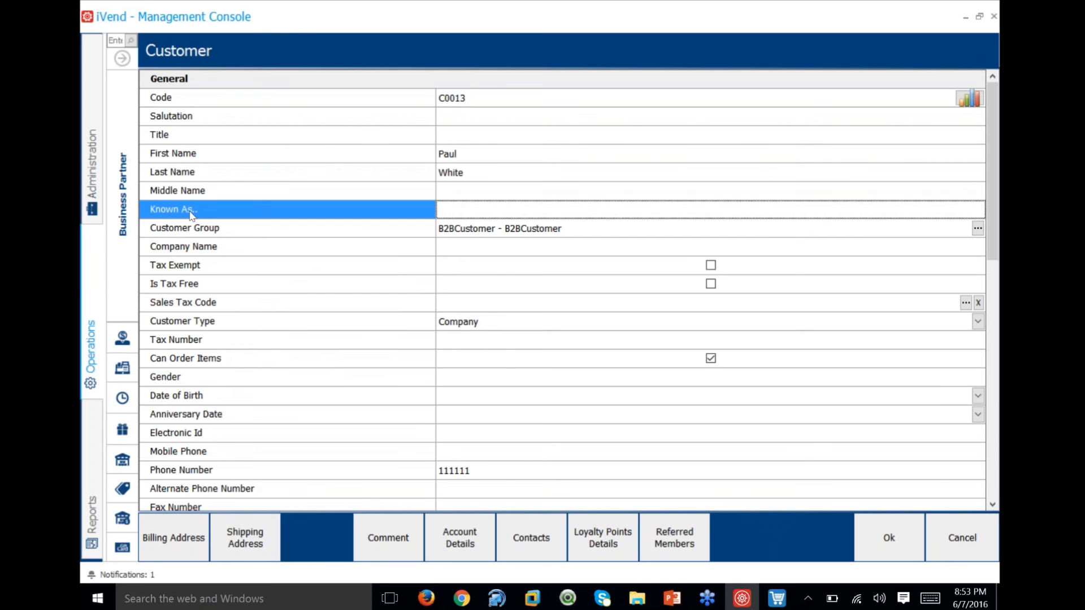
right_click(190, 215)
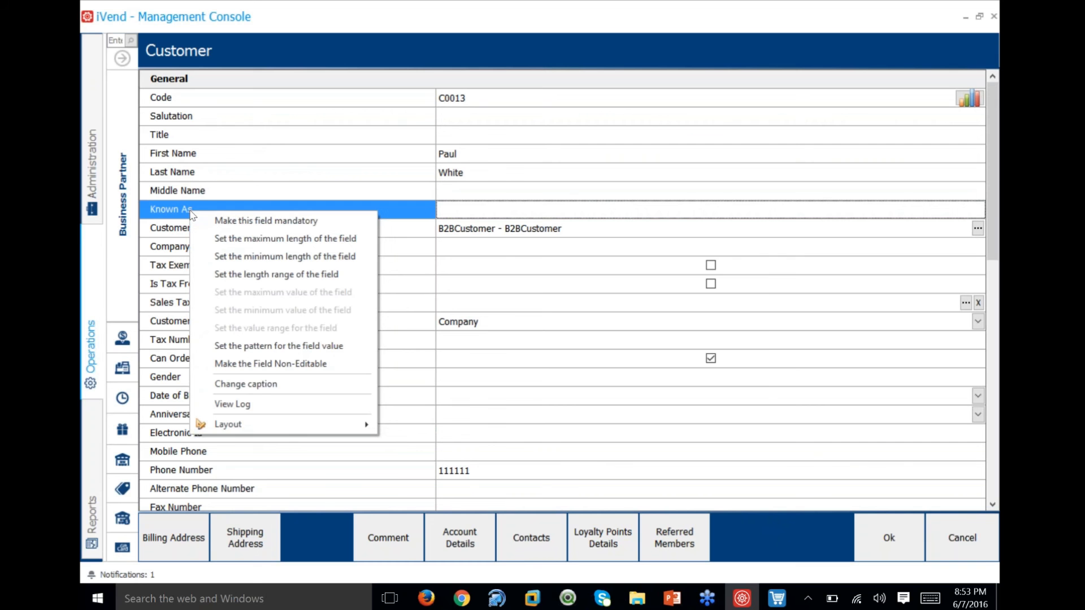
click(254, 364)
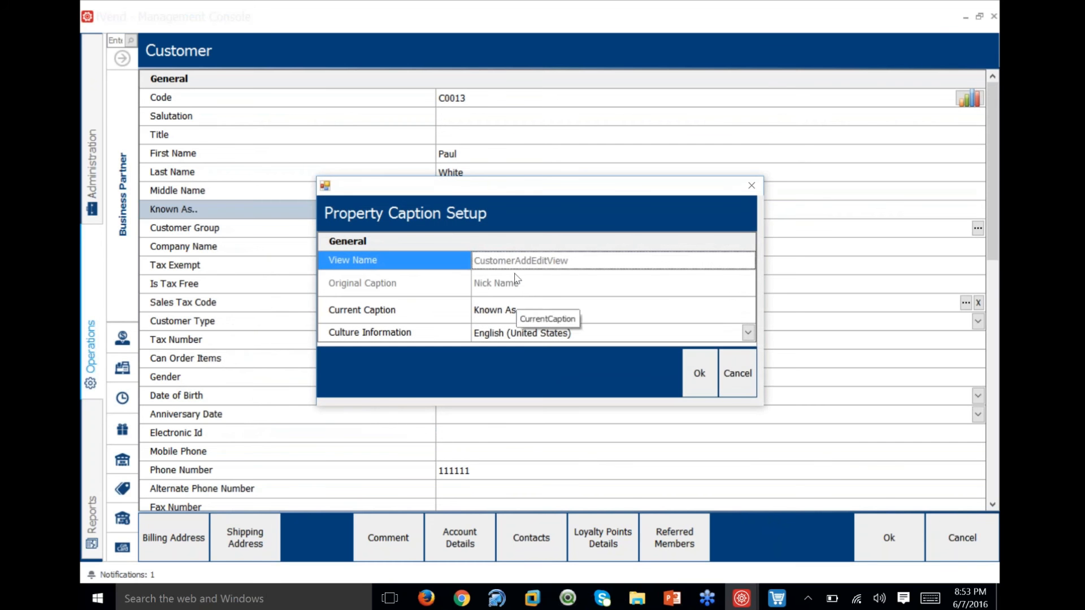
click(539, 317)
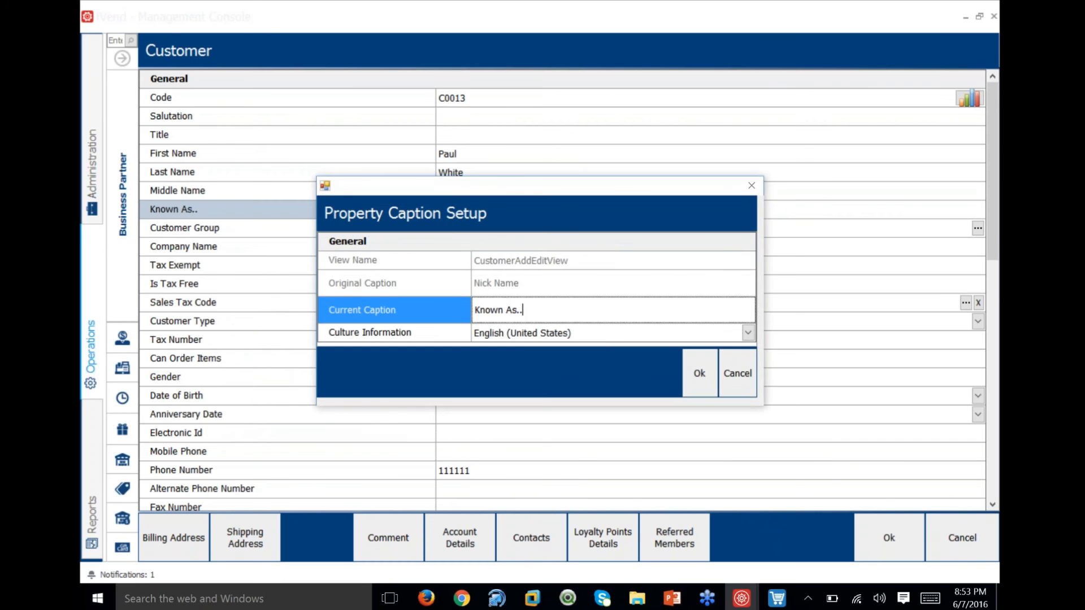
key(BackSpace)
key(BackSpace)
key(BackSpace)
key(BackSpace)
key(BackSpace)
key(BackSpace)
key(BackSpace)
key(BackSpace)
key(BackSpace)
key(BackSpace)
text(Nick Name (AKA))
click(698, 381)
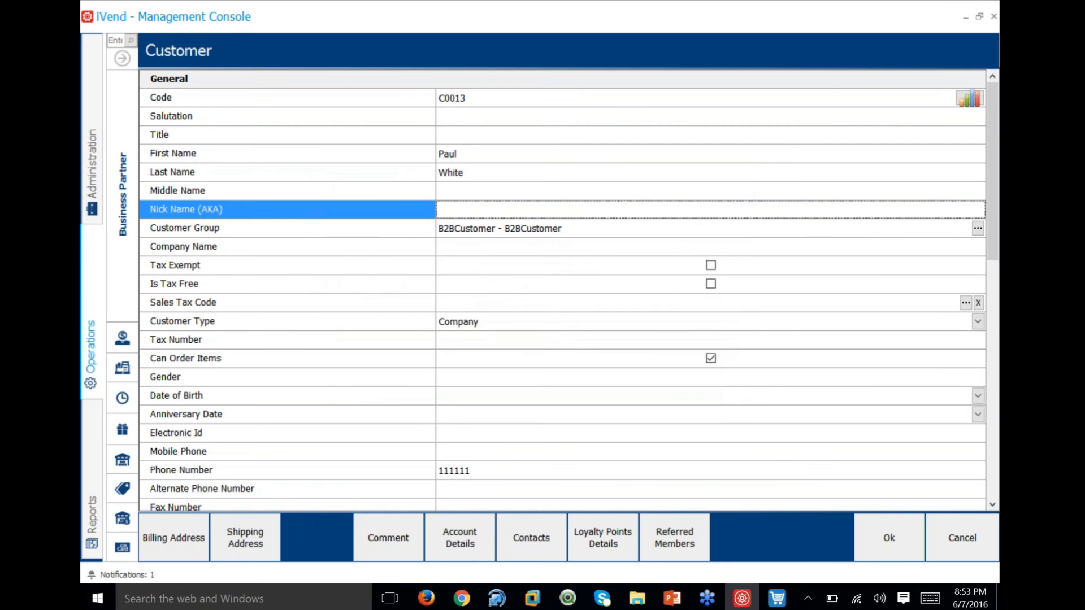
Check the original and current captions in the Nick Name (AKA) field's caption setup and close it without changes.
right_click(250, 218)
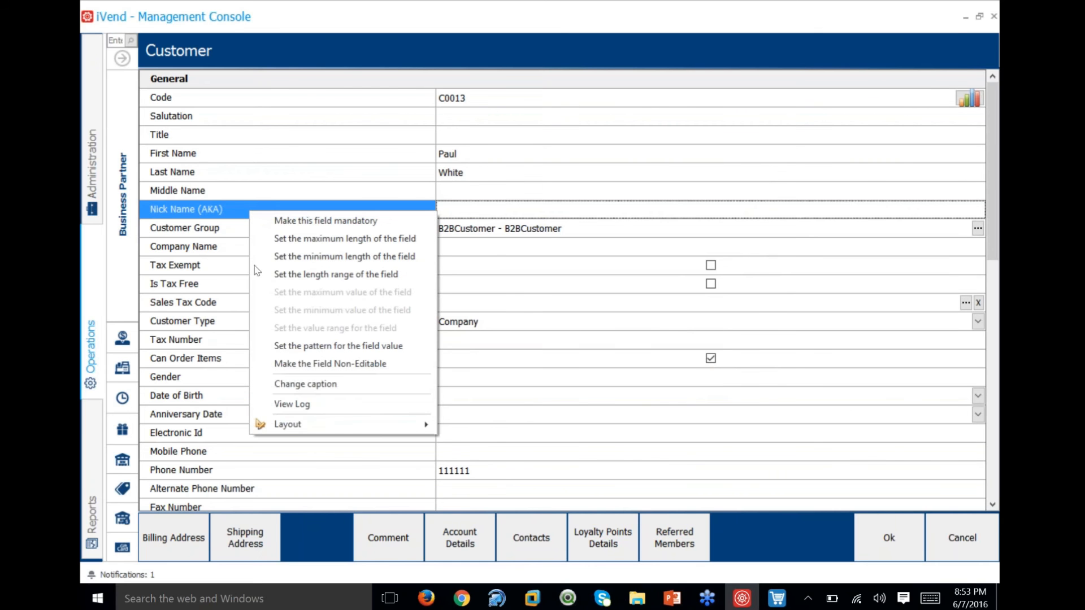
click(305, 383)
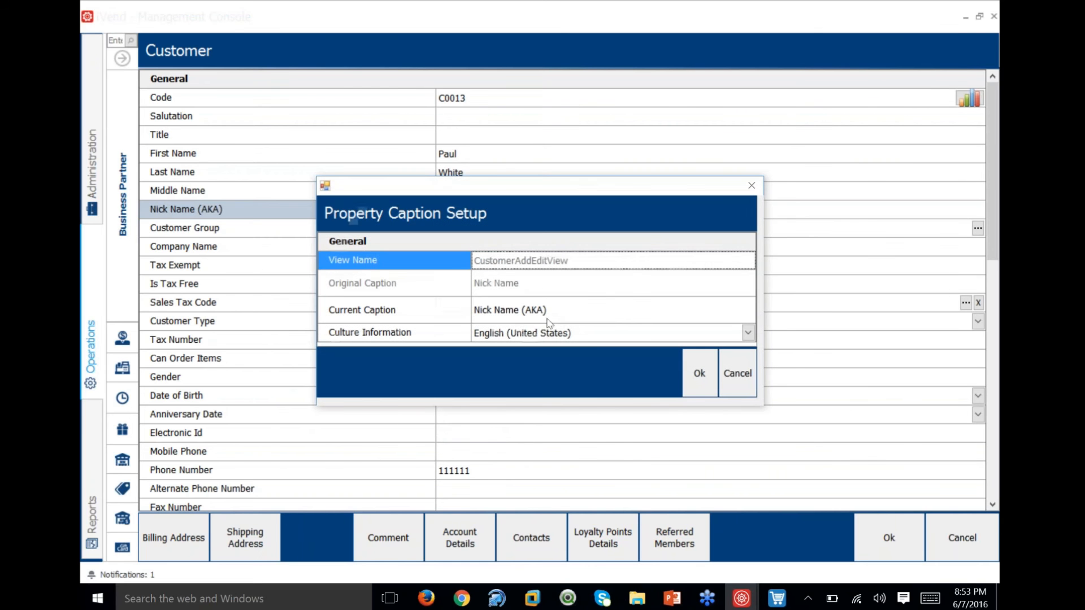
click(738, 388)
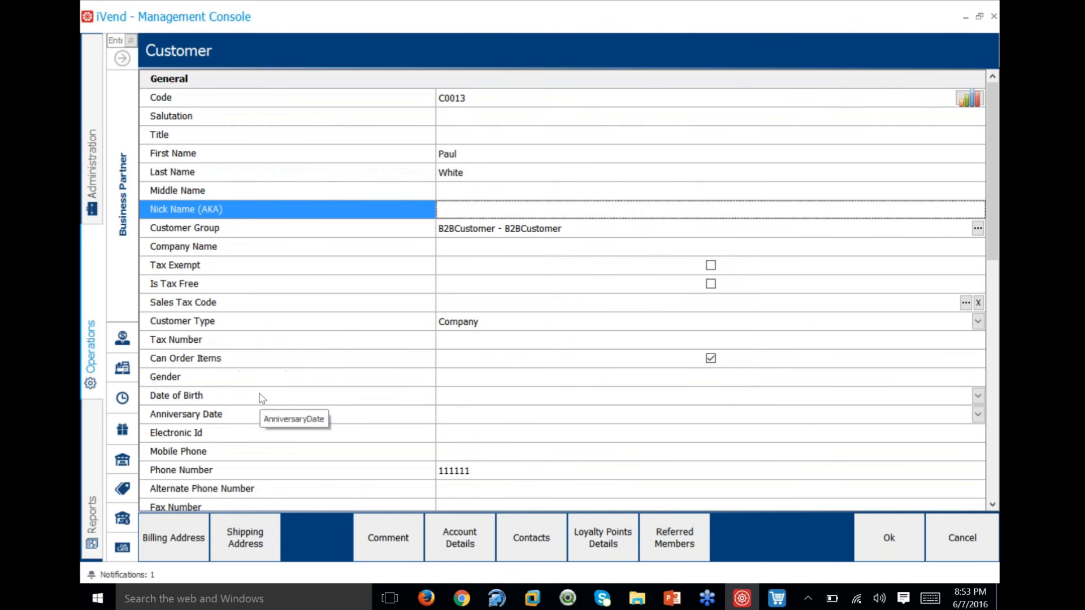
Create a validation rule that makes the customer's On Hold field non-editable and acknowledge the restart notice.
scroll(249, 443, down, 8)
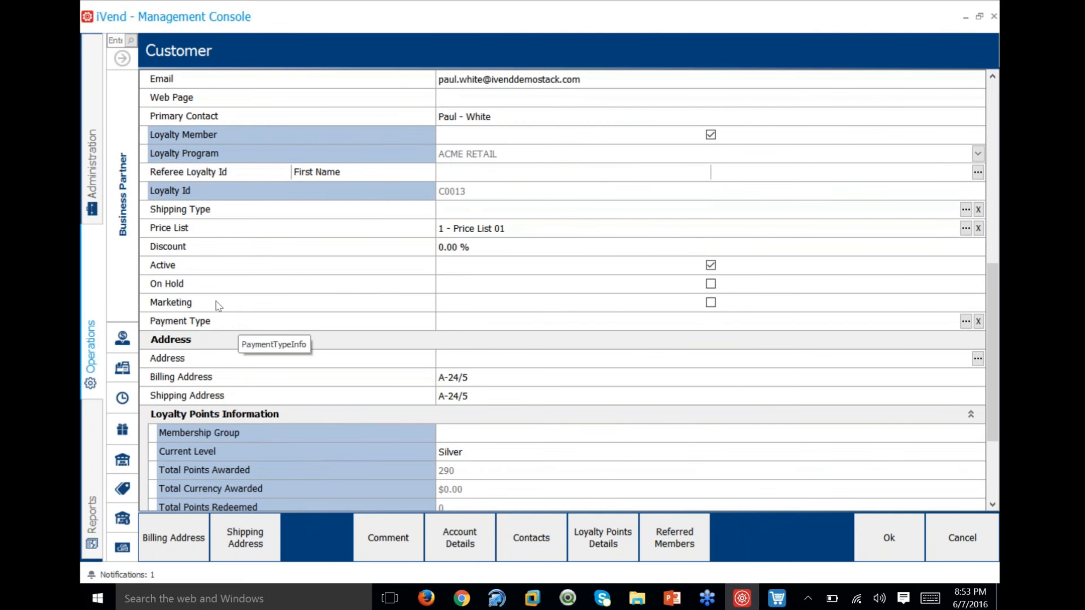
click(219, 283)
right_click(219, 283)
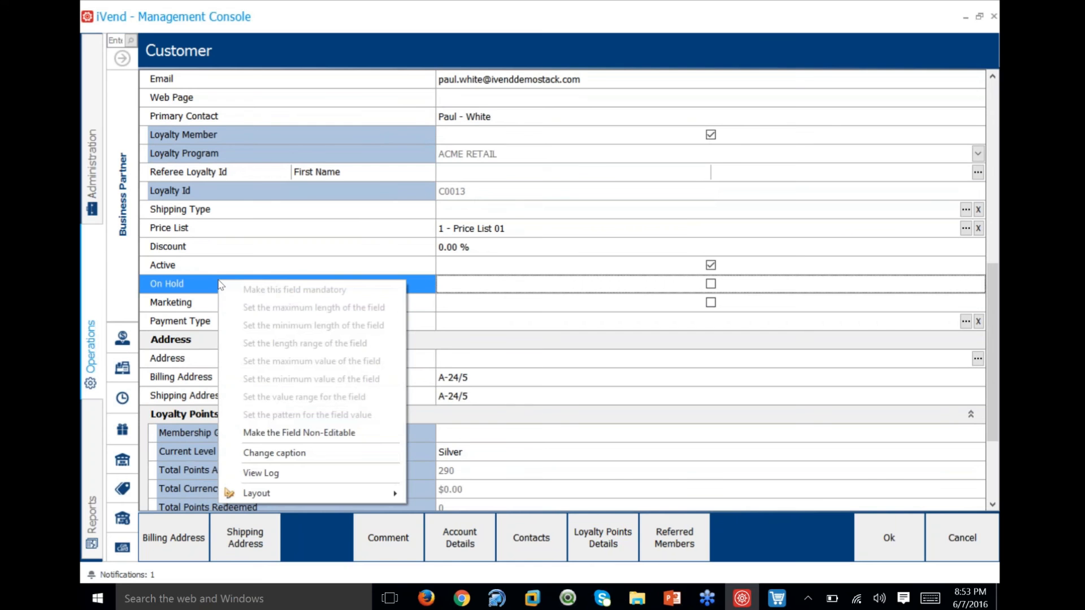
click(309, 432)
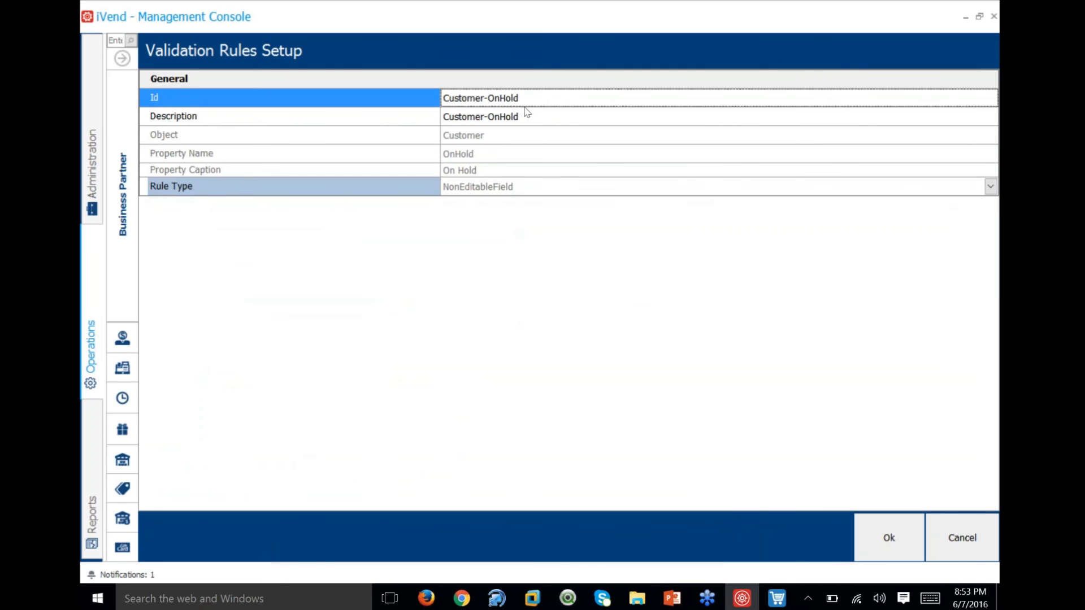
click(889, 537)
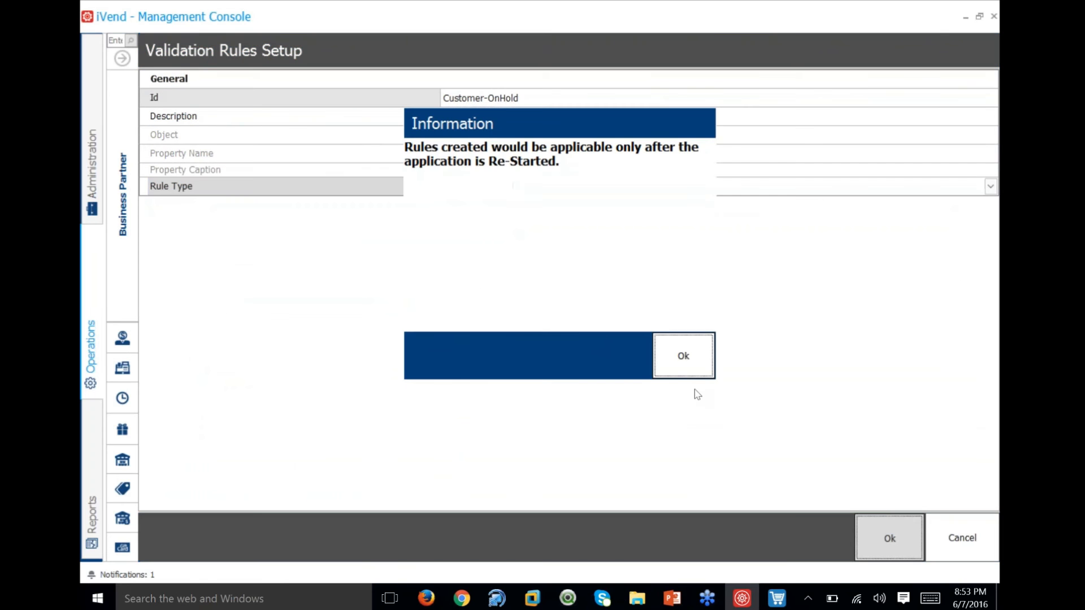
click(683, 356)
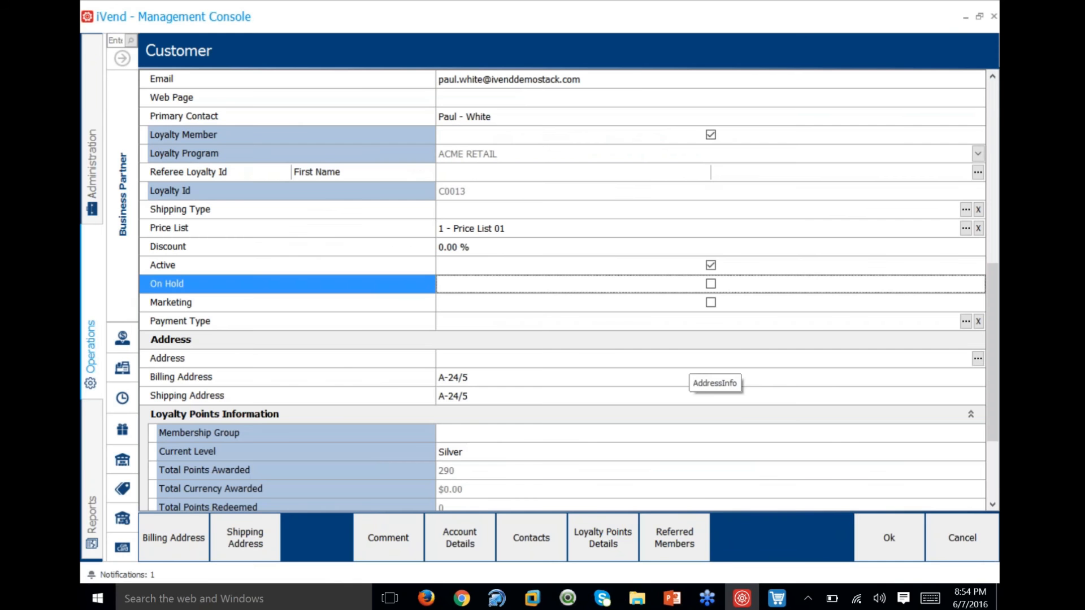
Save the customer, close the search, search all active customers again and reopen the second customer with the Casual trend for editing.
click(889, 537)
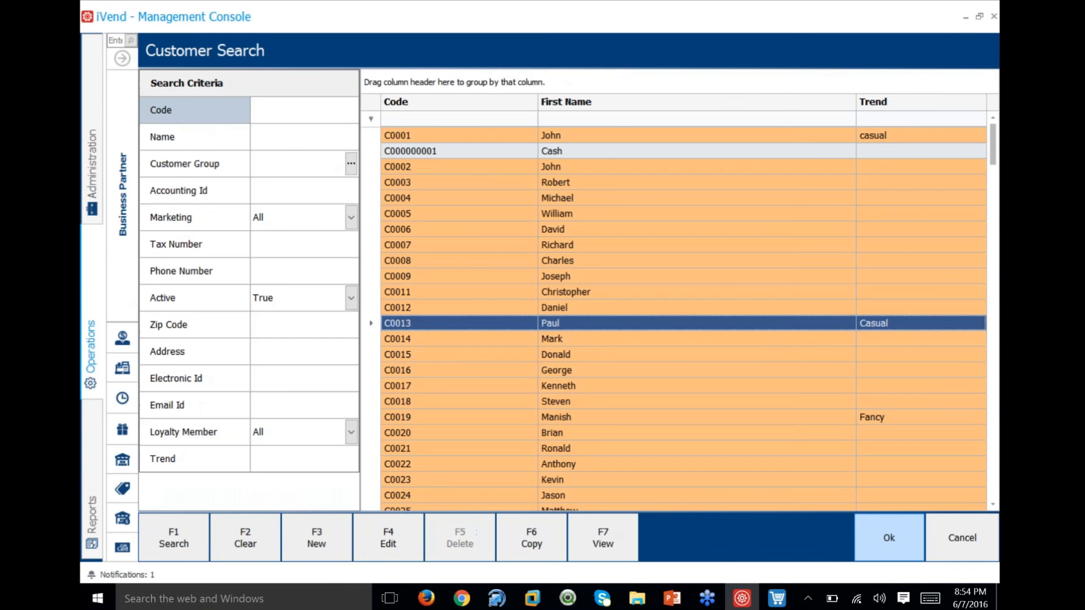
click(864, 537)
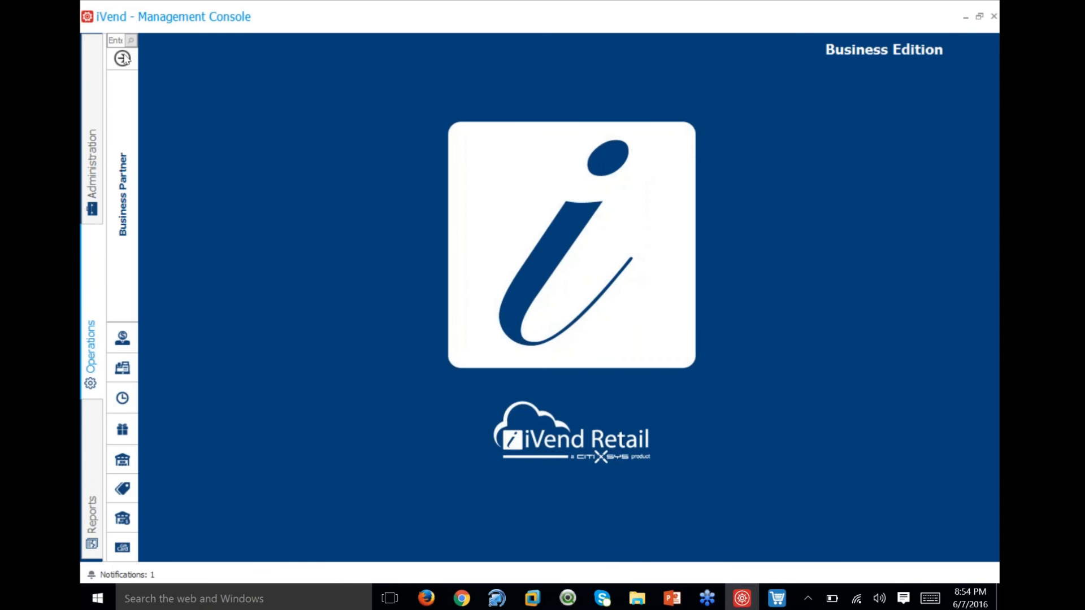
click(123, 58)
click(142, 81)
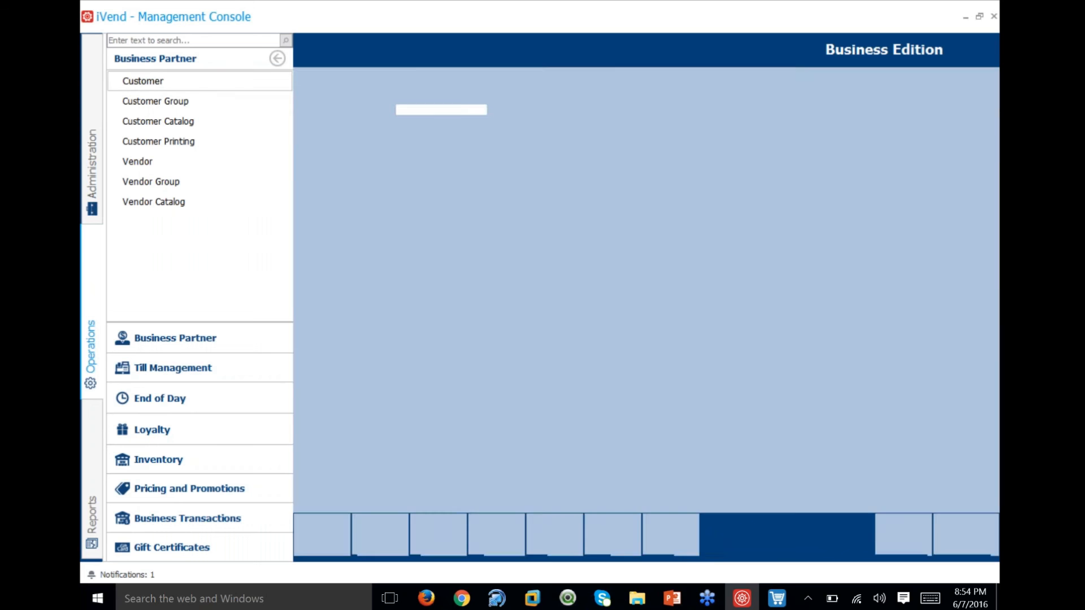
click(321, 551)
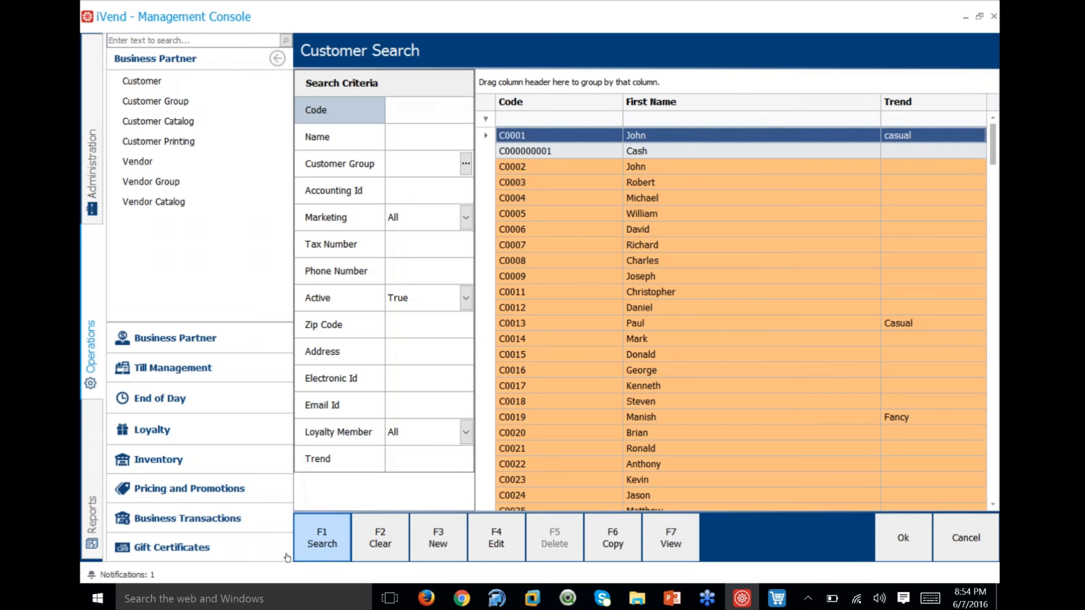
click(672, 320)
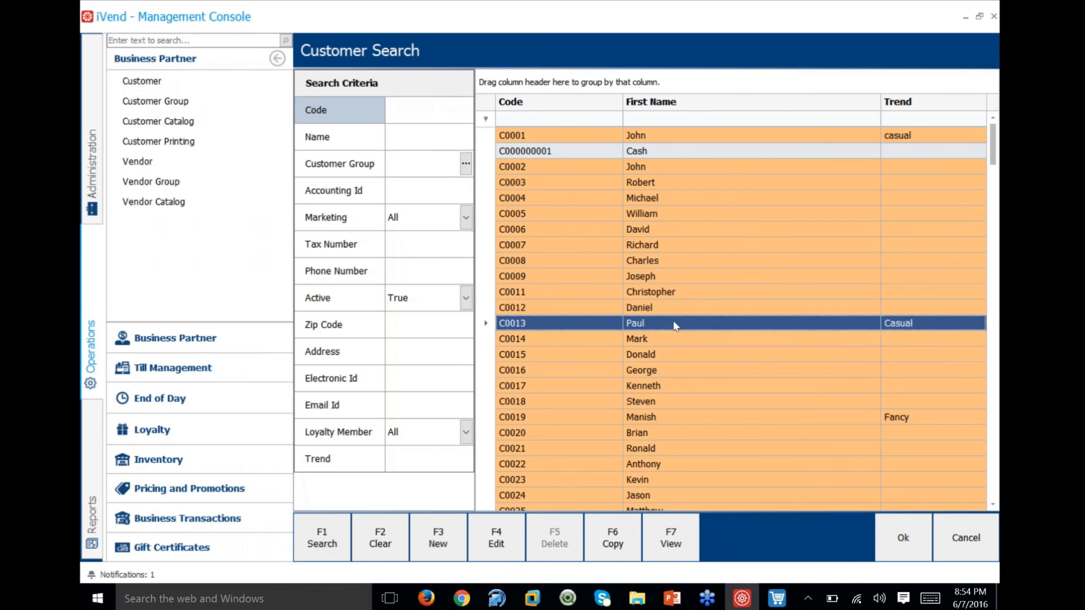
click(496, 538)
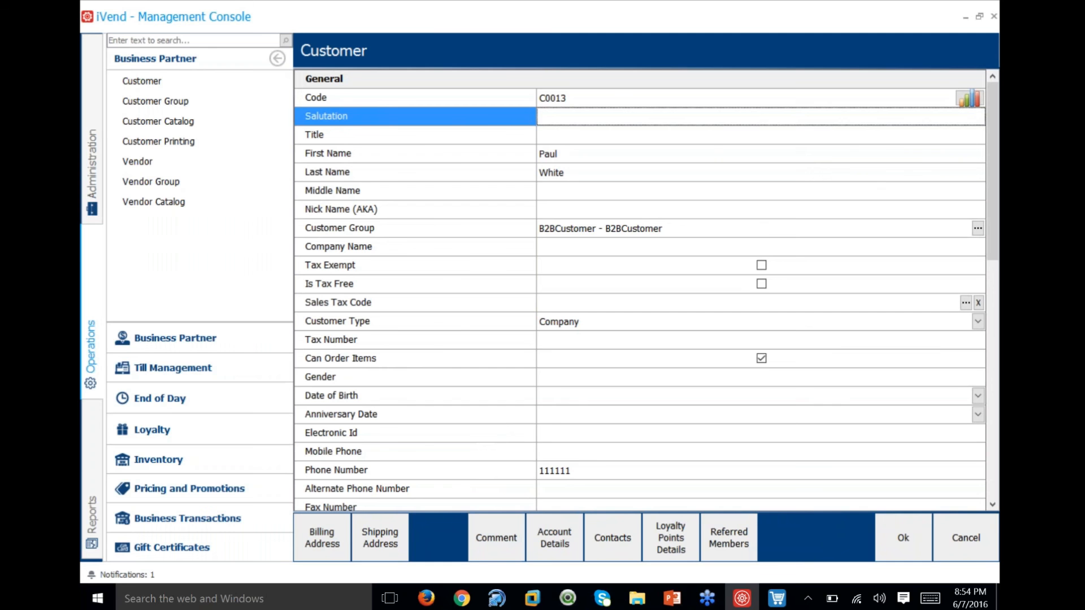
Collapse the navigation pane and examine whether the On Hold field is locked among the customer's details.
click(277, 58)
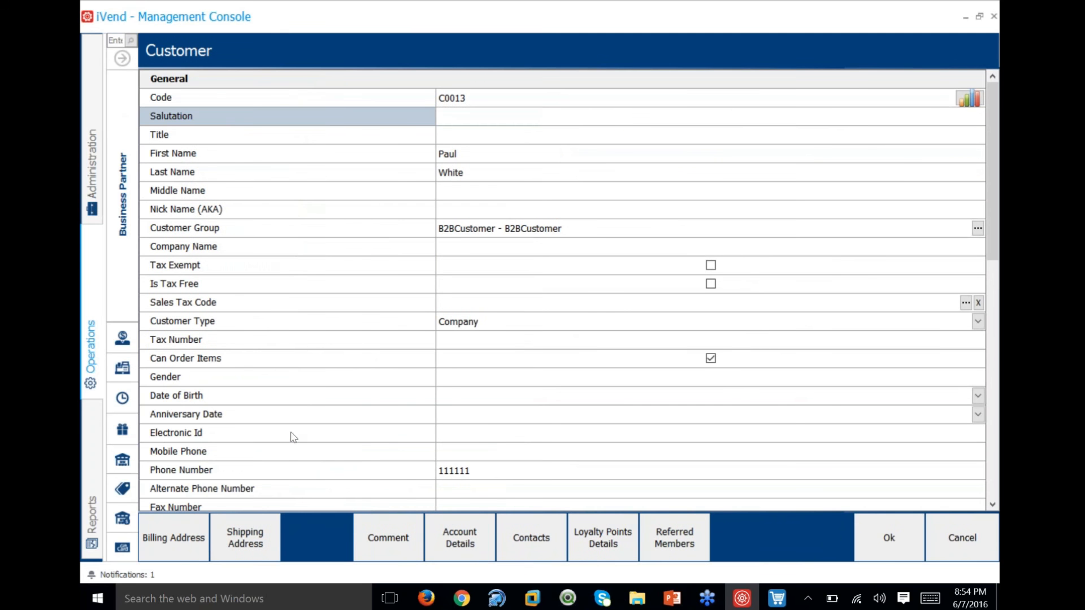
scroll(290, 435, down, 8)
scroll(291, 438, up, 2)
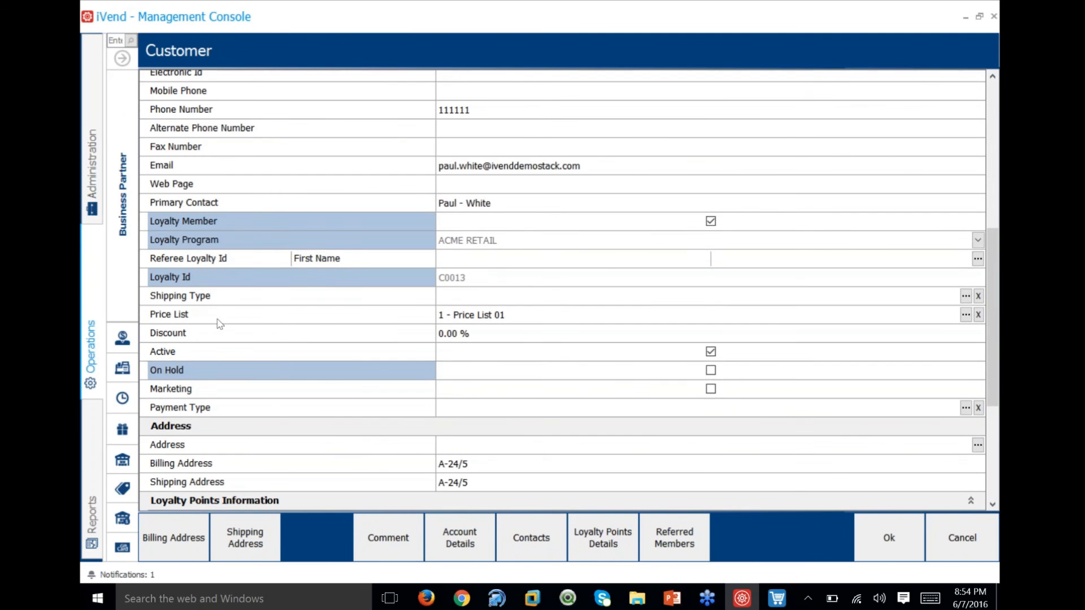
scroll(243, 352, down, 2)
click(265, 284)
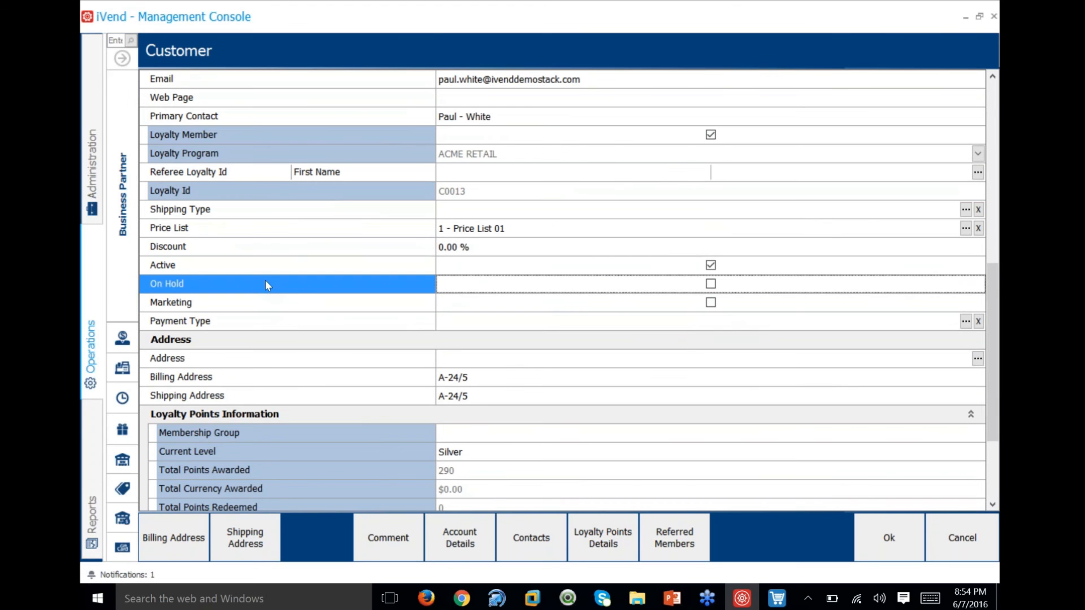
click(264, 315)
key(Down)
click(229, 287)
scroll(369, 286, down, 3)
scroll(369, 287, up, 10)
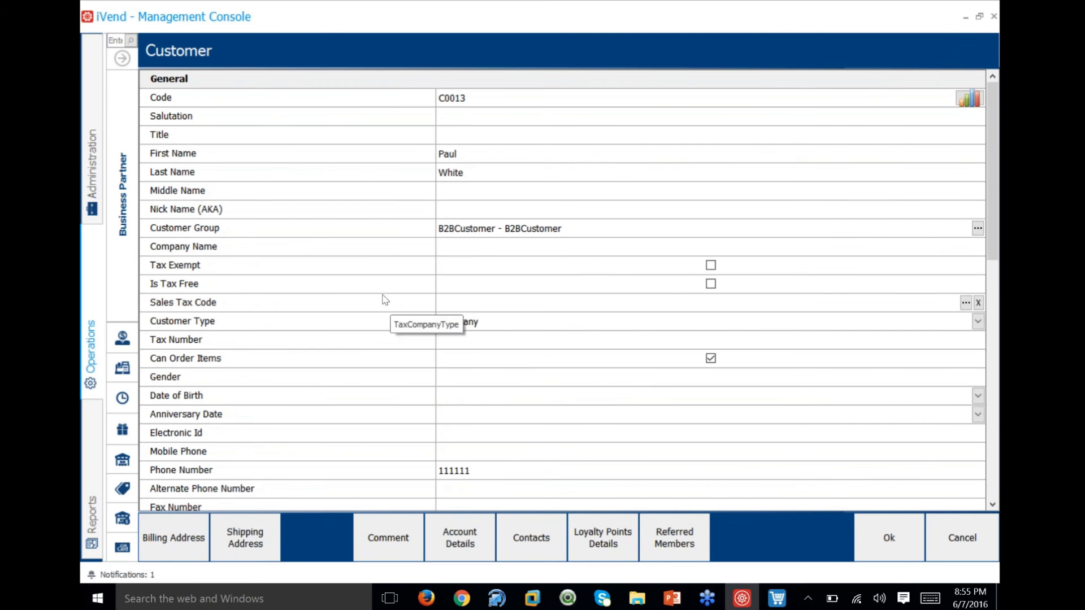
Customize the customer form's layout by moving the Nick Name (AKA) row off the form into the hidden rows.
right_click(238, 197)
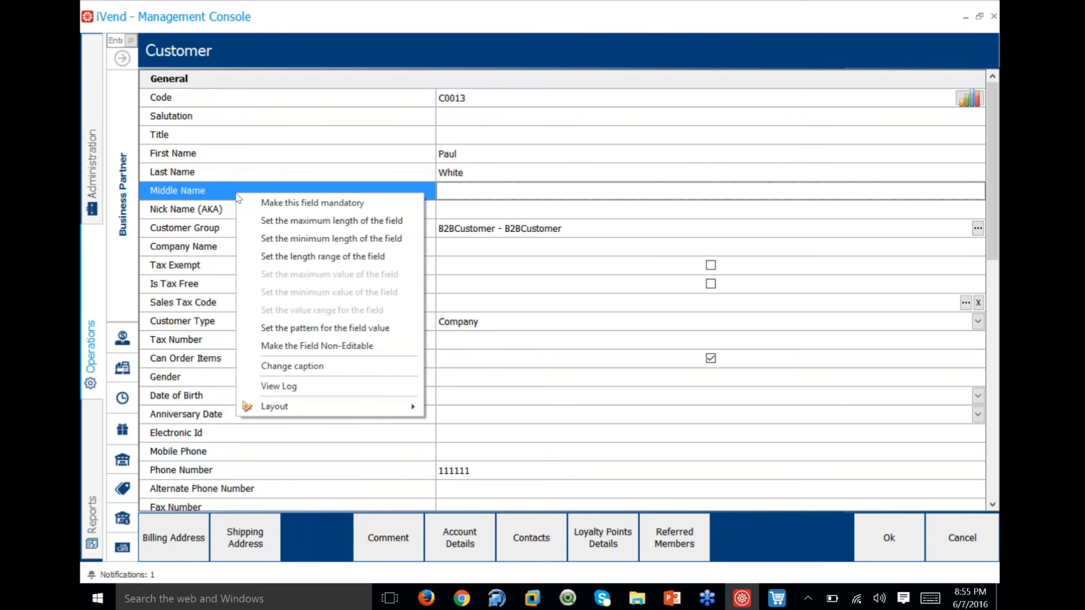
mouse_move(294, 414)
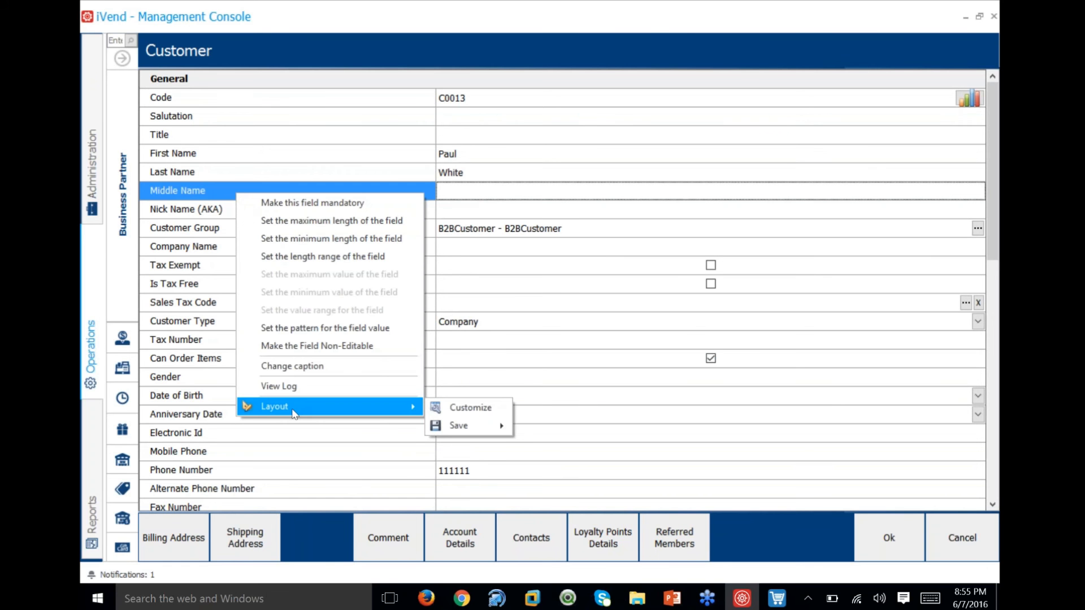
click(459, 408)
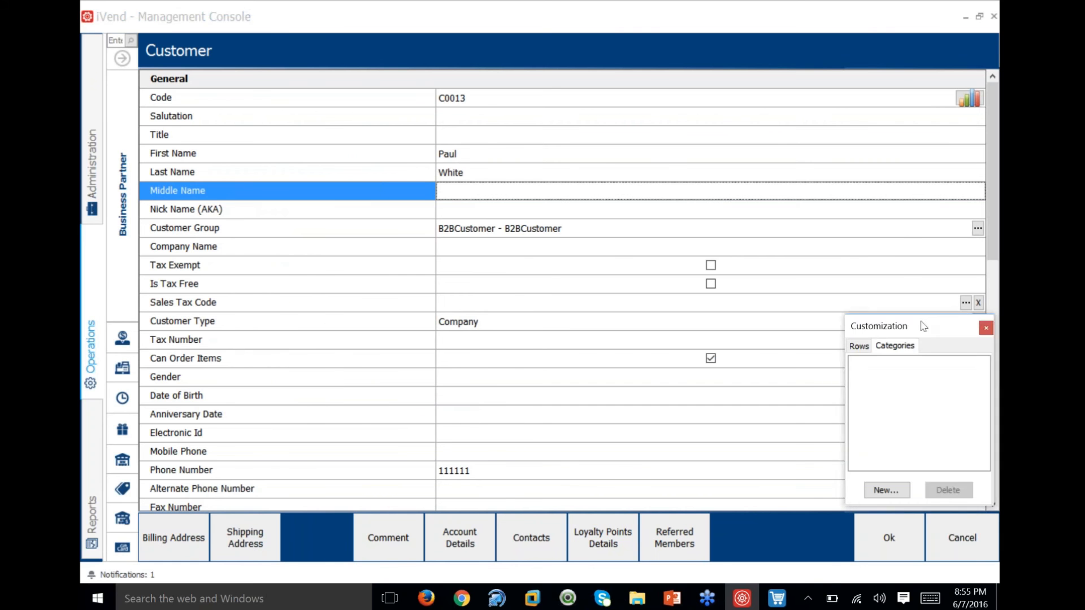
drag(920, 322, 818, 225)
click(751, 249)
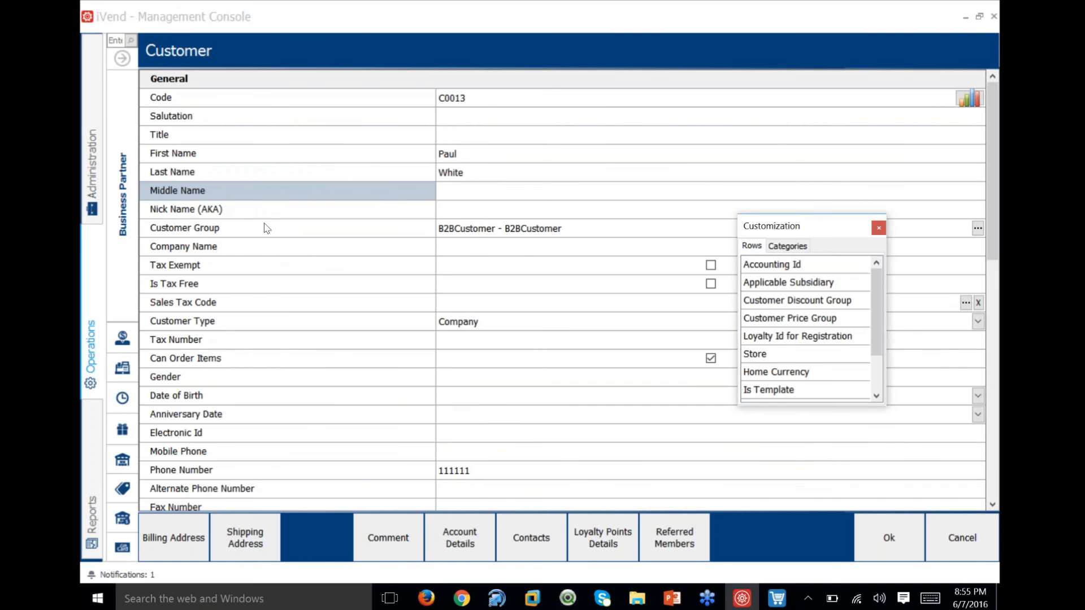
drag(239, 210, 817, 355)
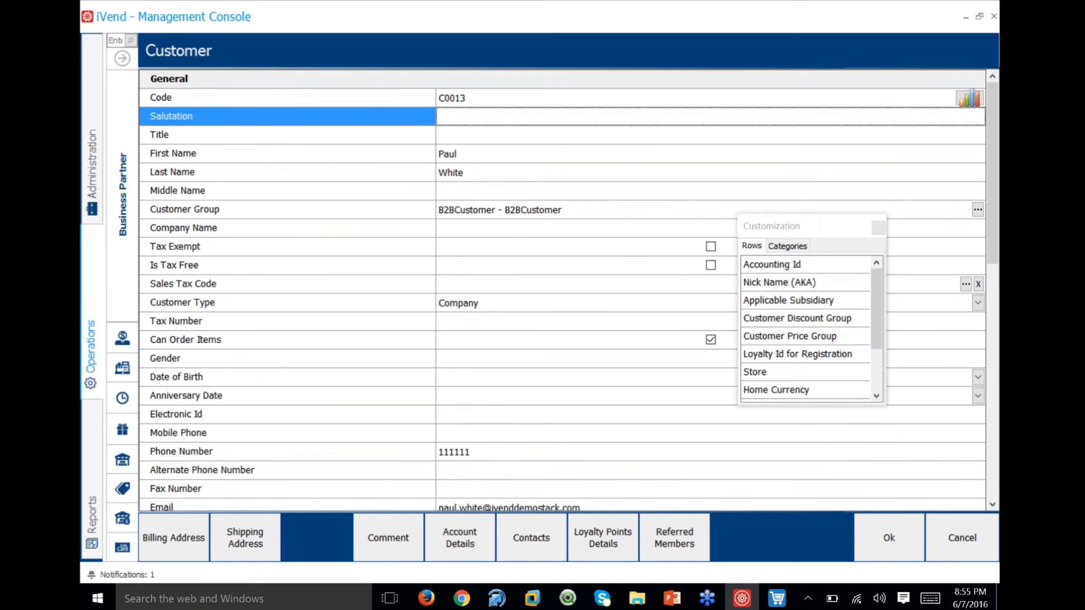
Look over the hidden rows and the profiles available for saving the layout, and close the customer record and its search.
click(790, 287)
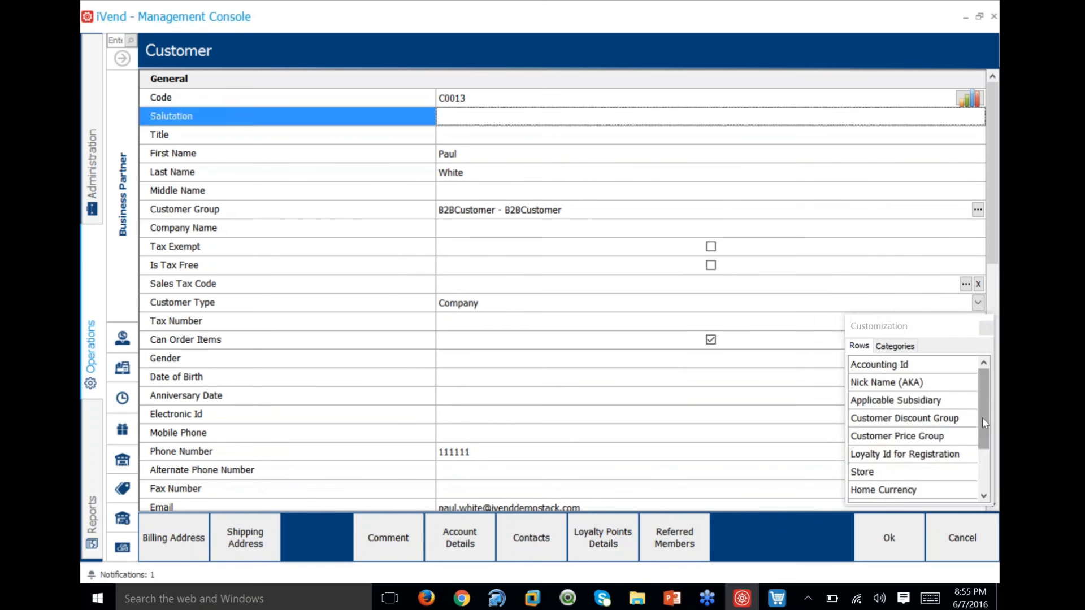
mouse_move(982, 415)
mouse_down()
mouse_move(987, 446)
mouse_move(990, 418)
mouse_up()
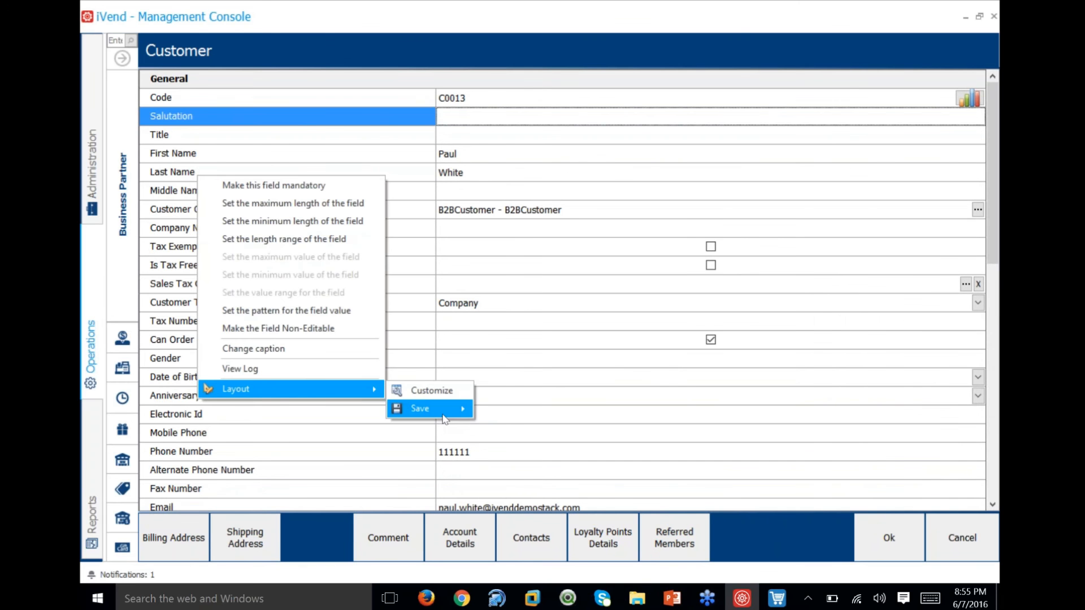
mouse_move(444, 419)
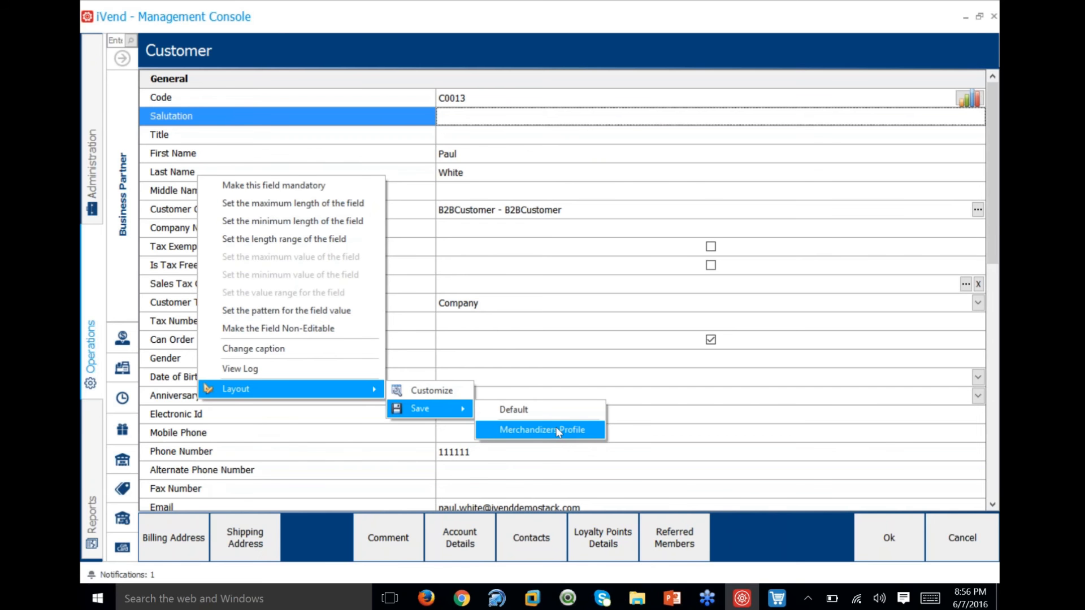
click(960, 540)
click(960, 540)
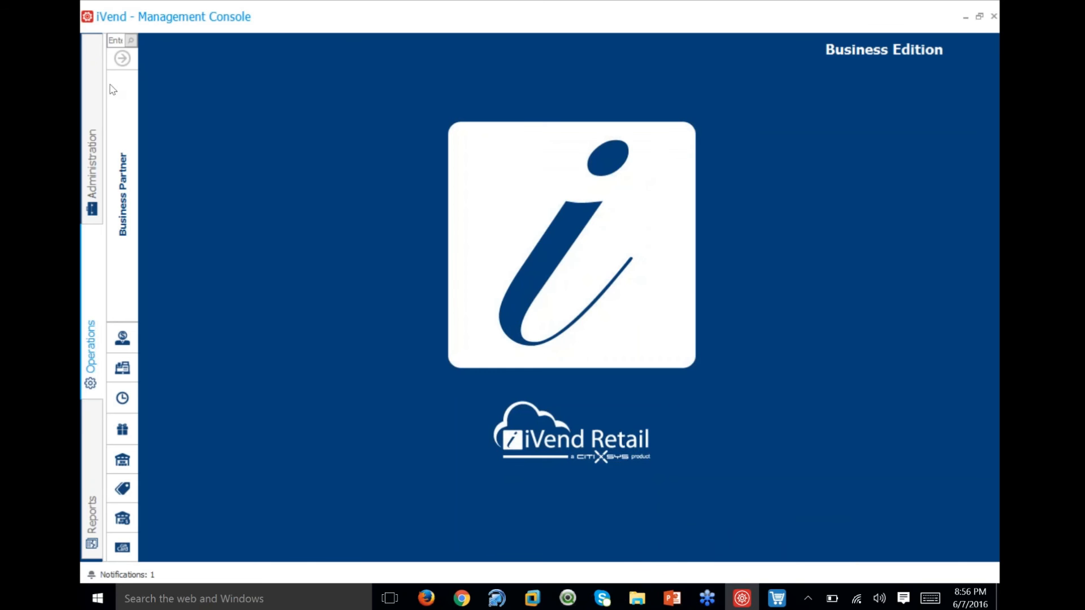
Open the Cashier security role for editing from the administration's authorization settings.
click(122, 58)
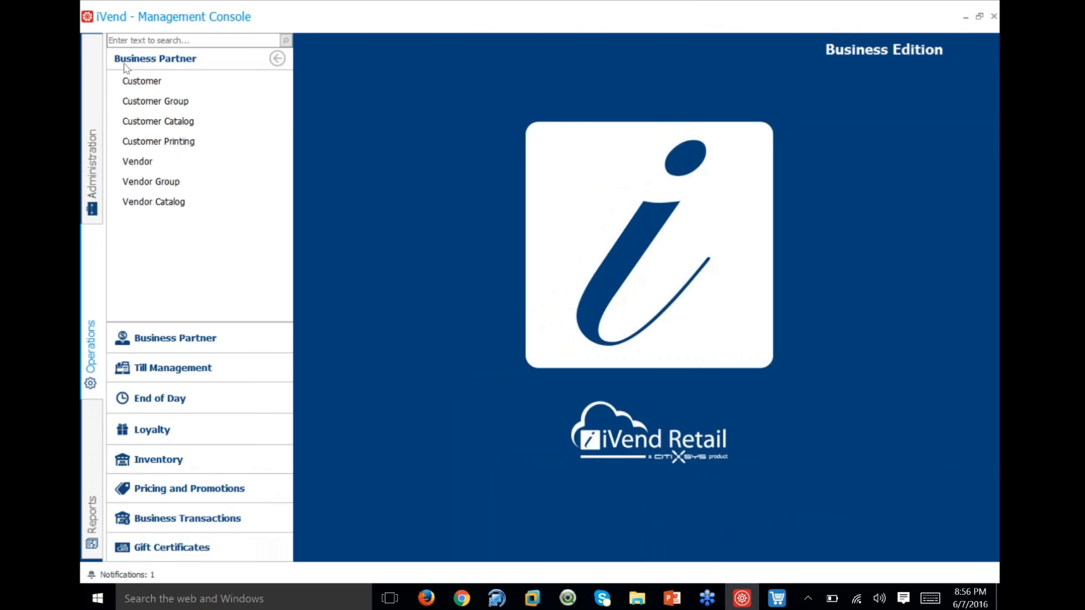
click(95, 195)
click(182, 392)
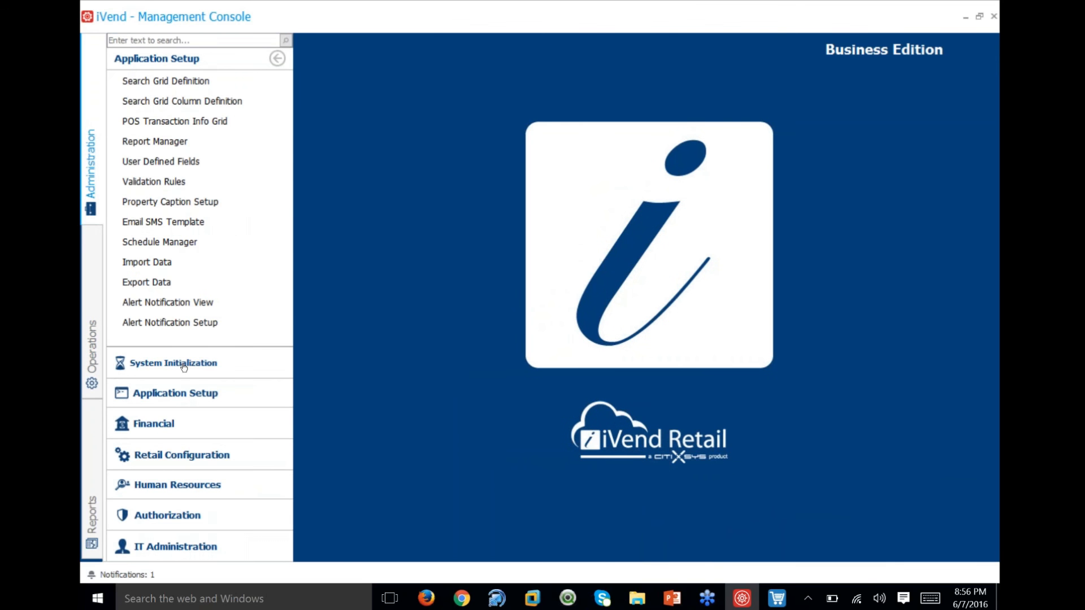
click(183, 515)
click(149, 81)
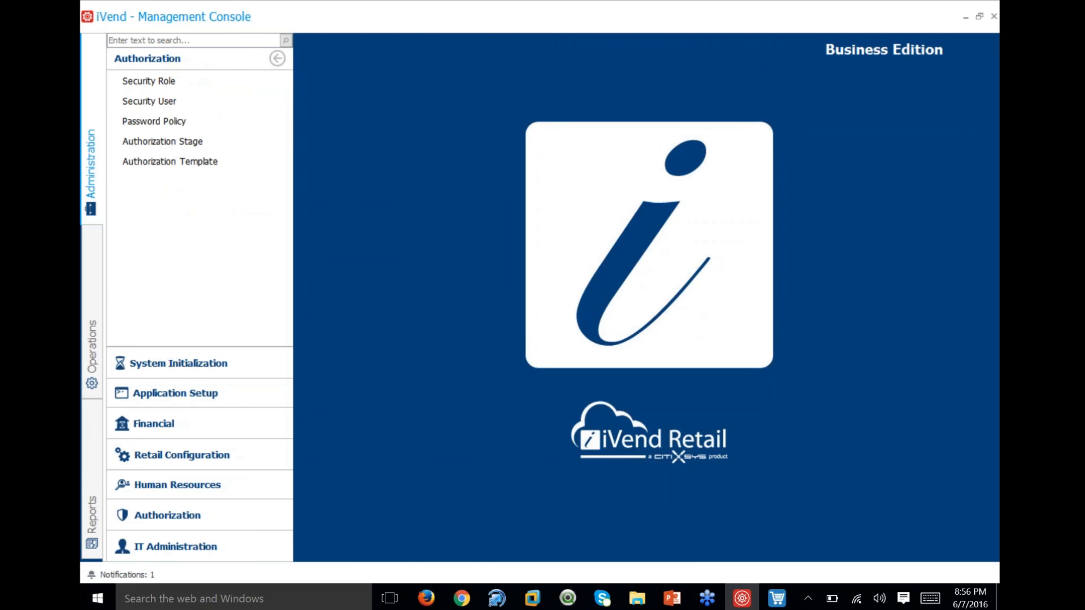
click(525, 154)
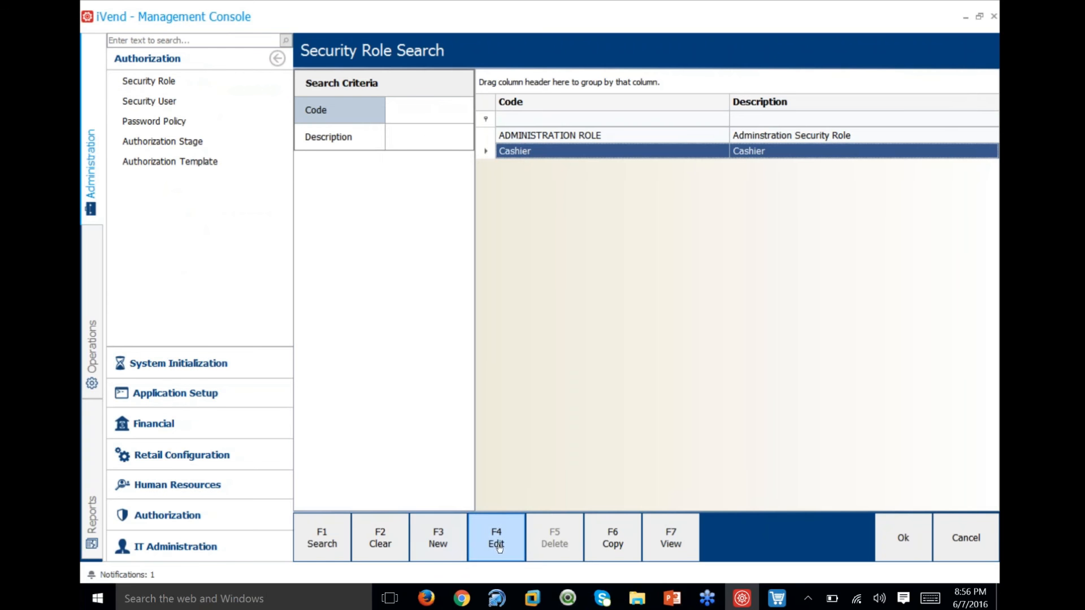
click(499, 547)
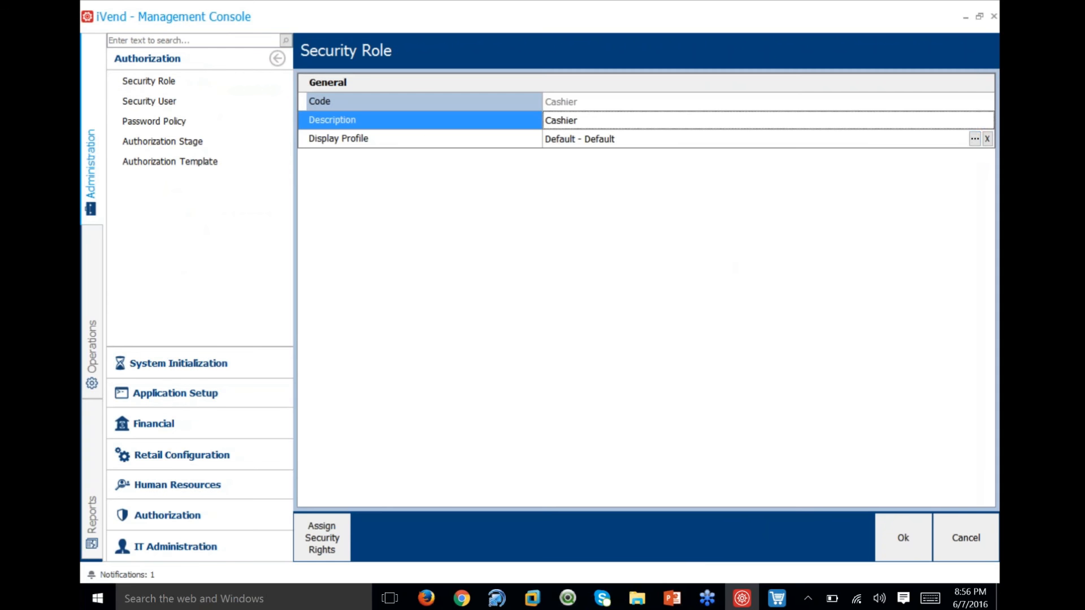
Examine the display profiles available for the Cashier role, including Merchandizer, and cancel out of the role and its search.
click(974, 140)
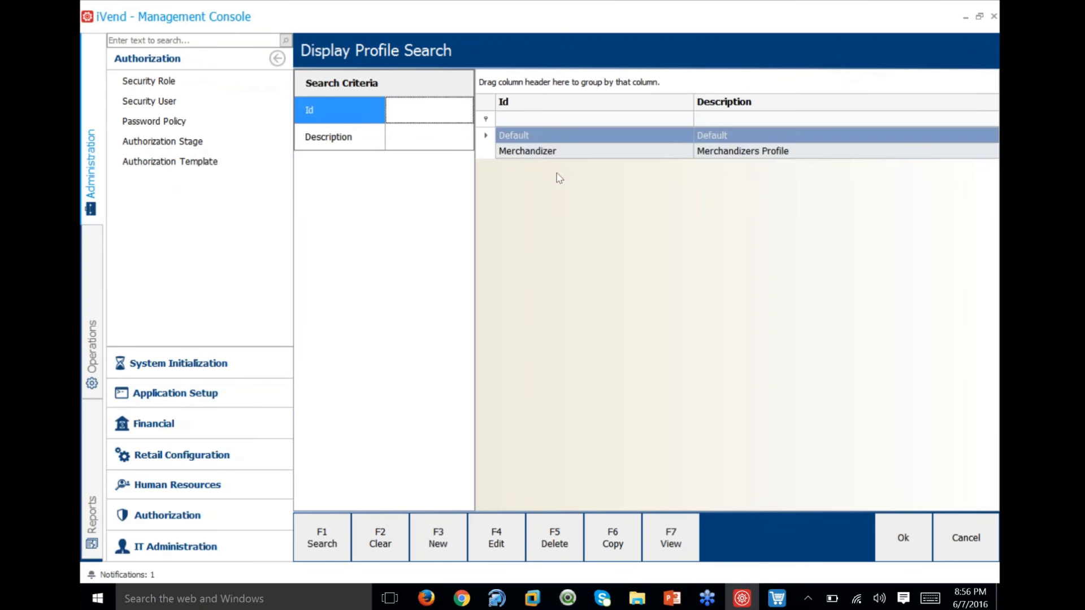
click(550, 152)
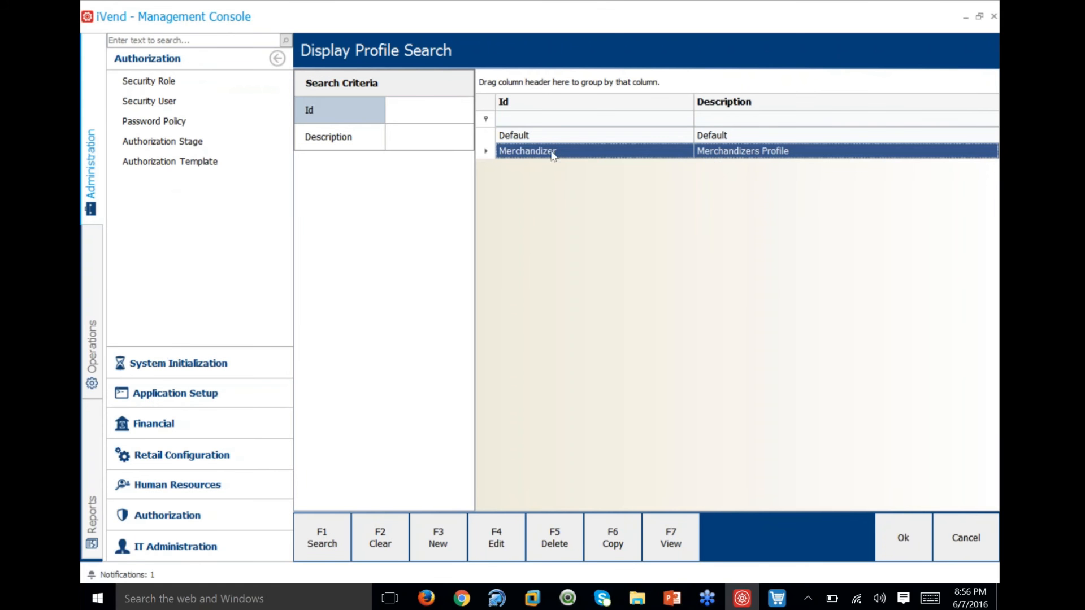
click(968, 552)
click(968, 552)
click(969, 552)
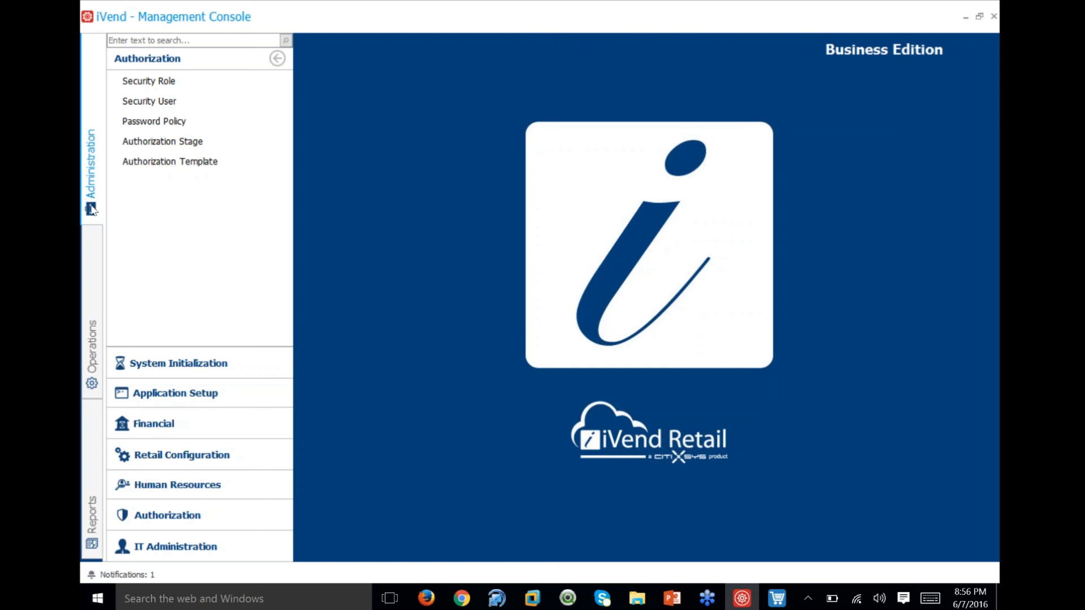
Return to the console's operations area, check the enhancements slide in PowerPoint, and switch to iVend Retail Point of Sale.
click(99, 330)
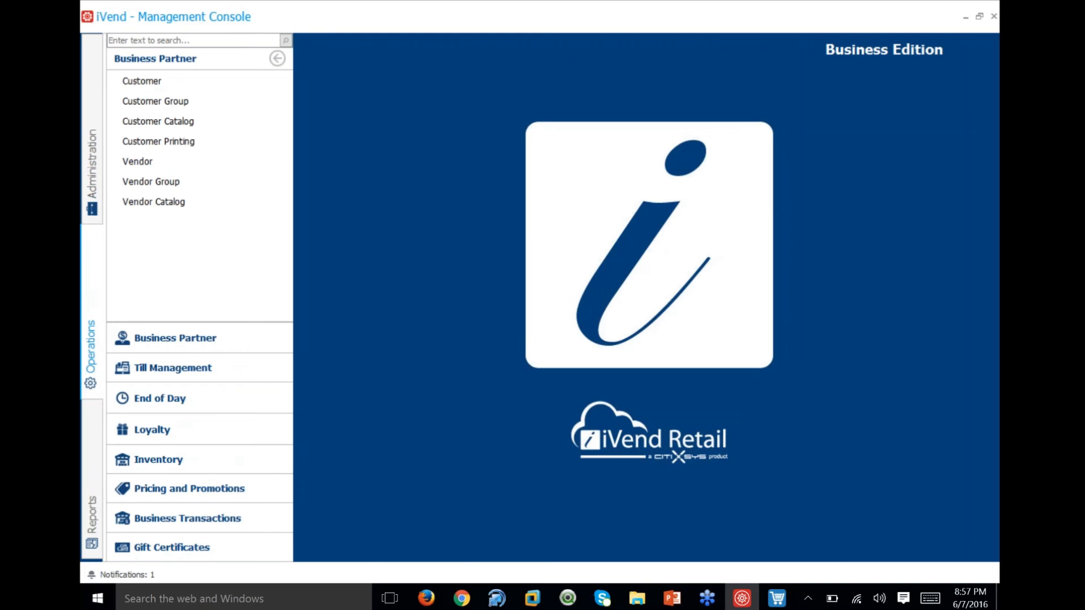
click(672, 599)
click(753, 200)
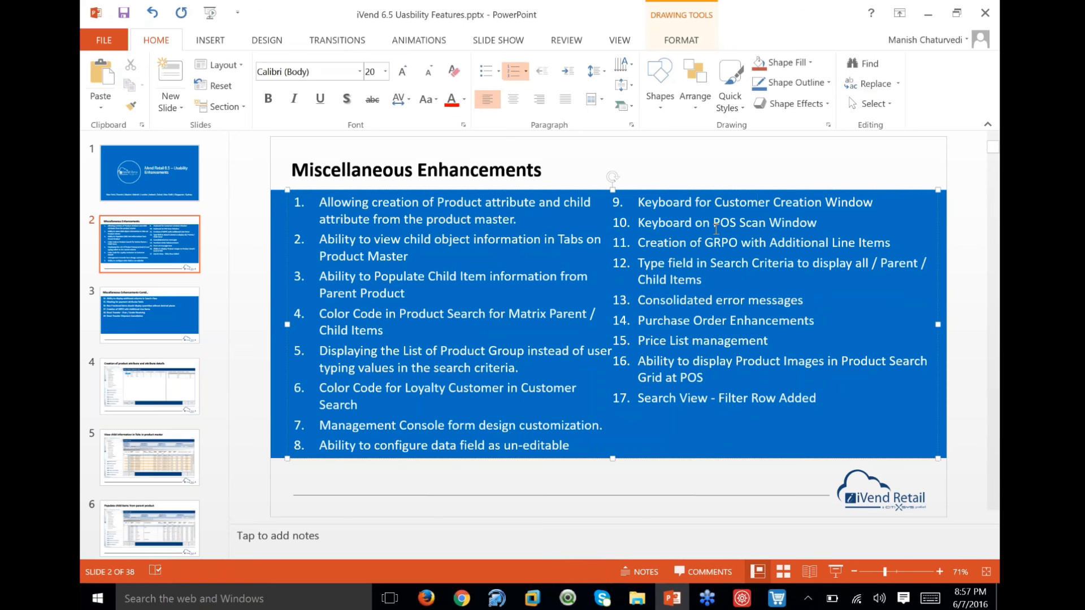
mouse_move(776, 598)
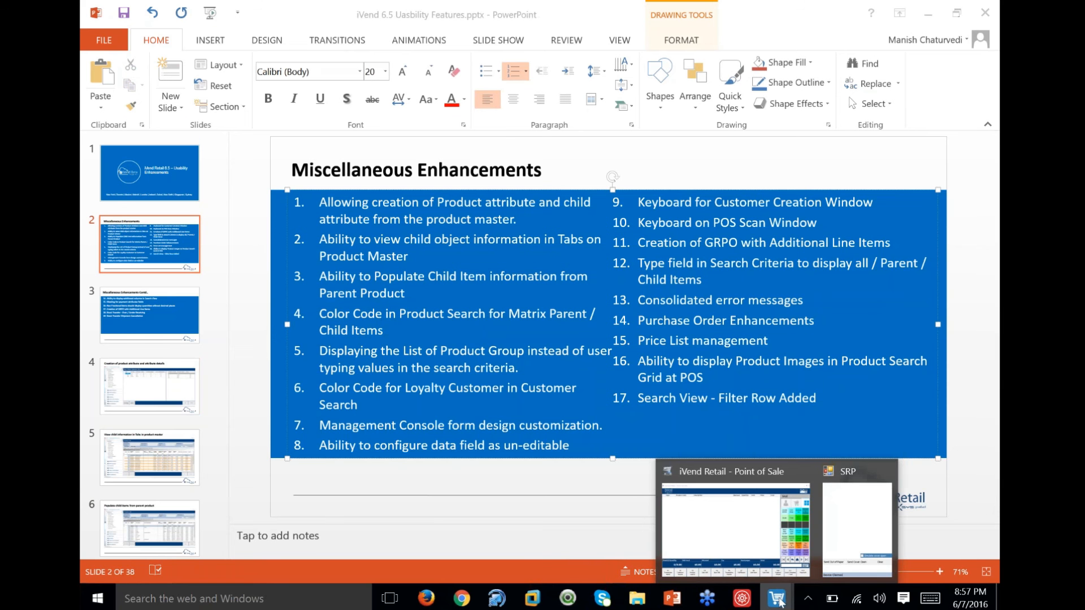
click(736, 521)
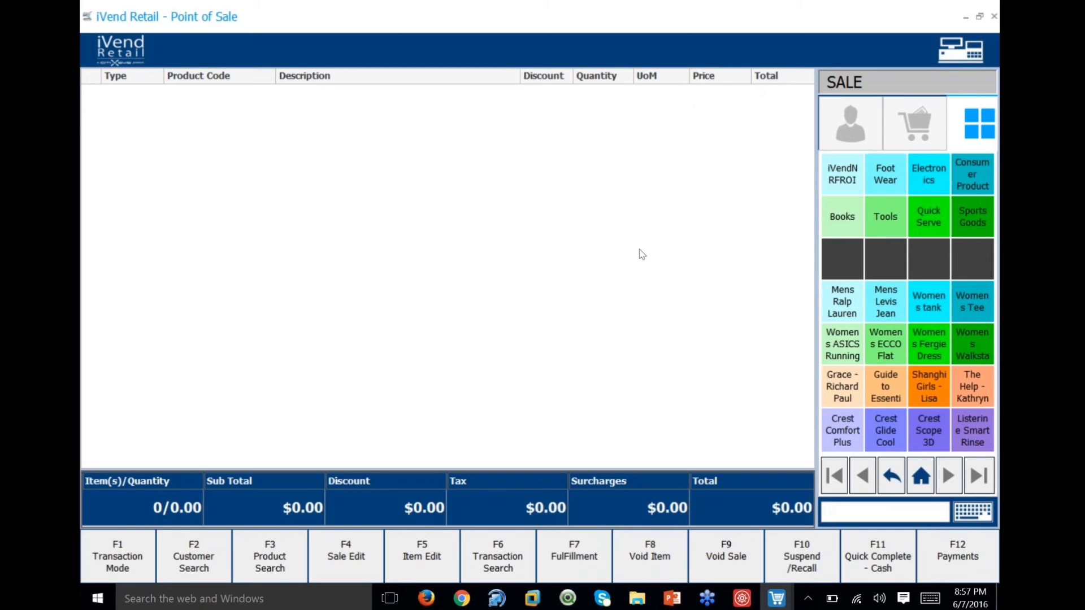
Examine the new customer form and its on-screen keyboard at the point of sale, and cancel the form.
click(855, 129)
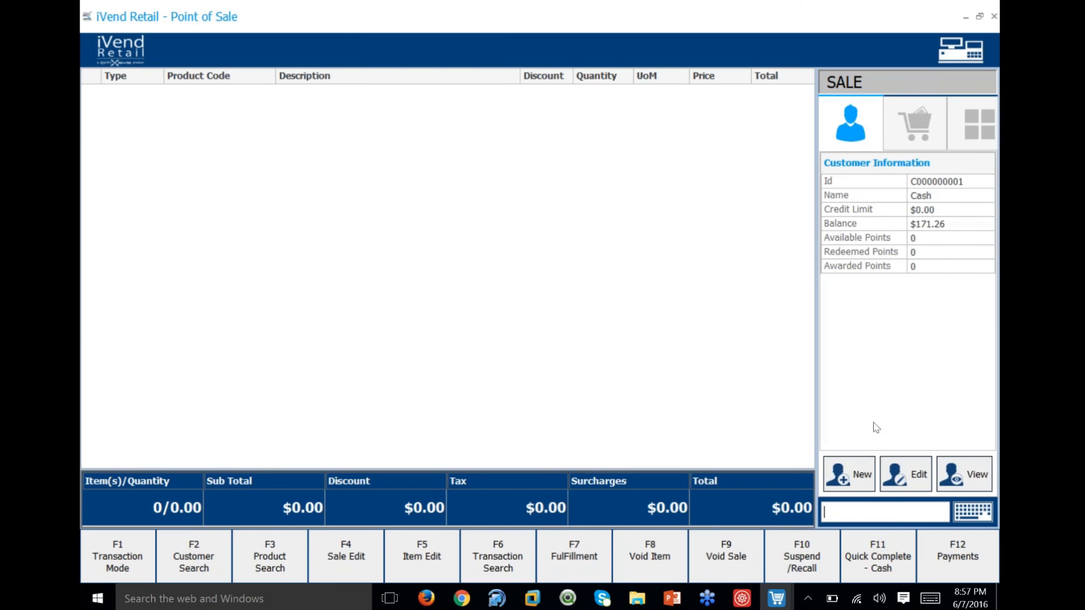
click(862, 476)
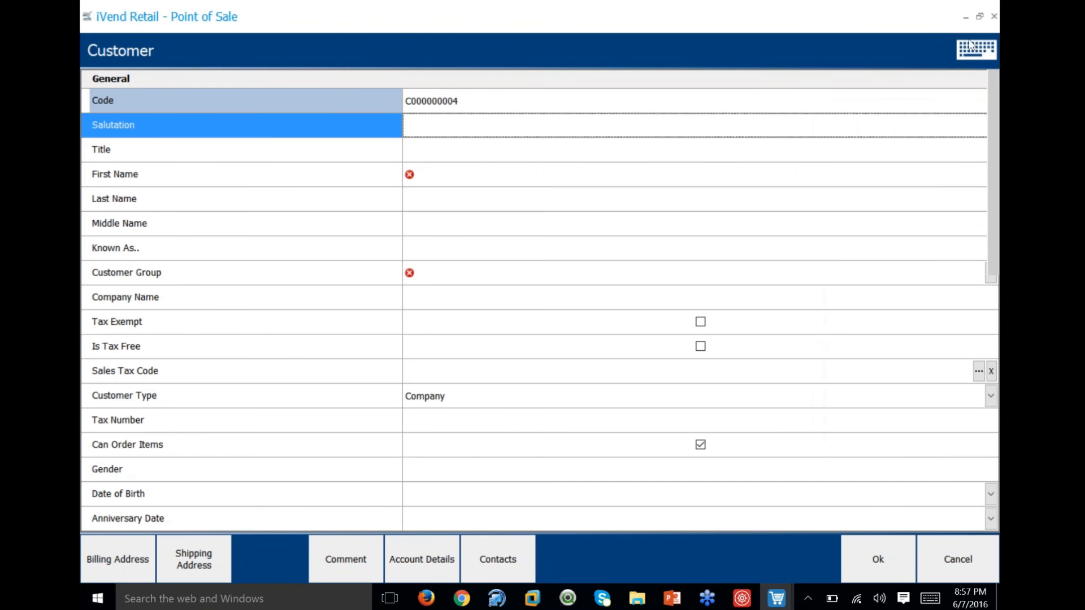
click(960, 558)
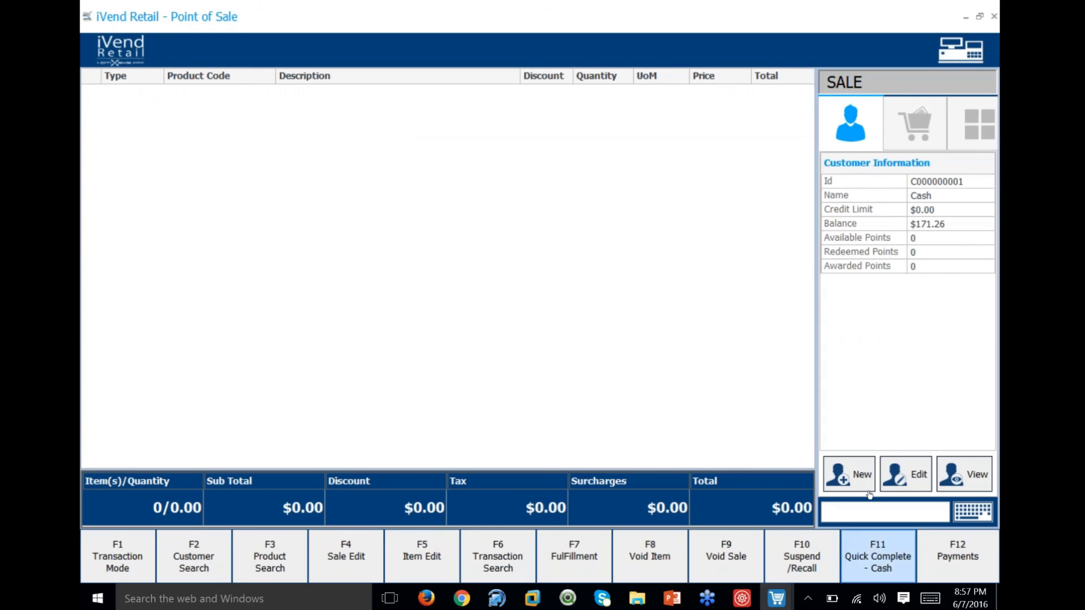
click(847, 474)
click(976, 49)
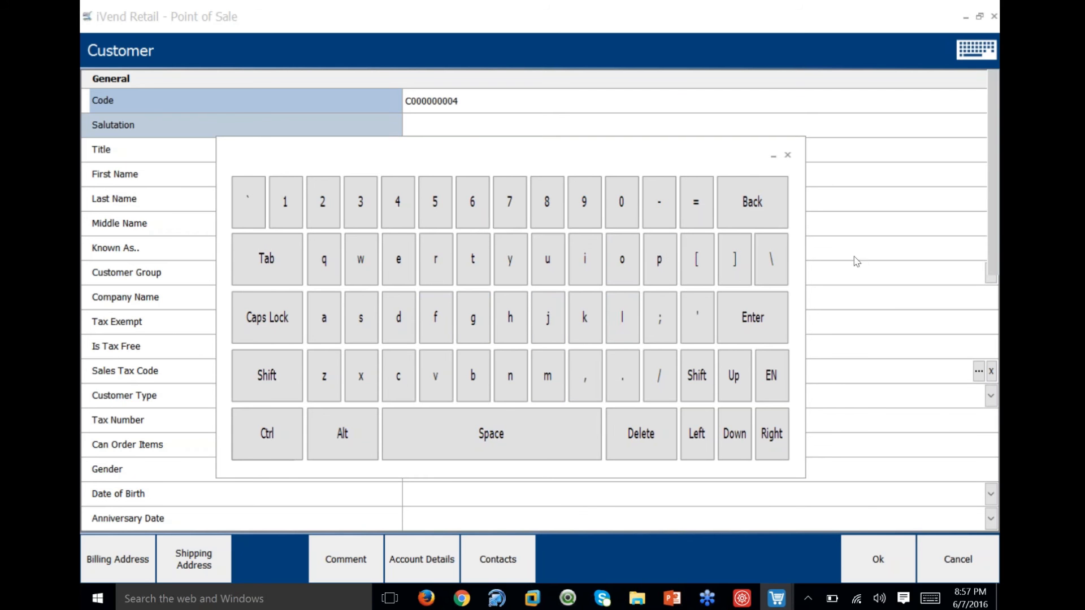
click(787, 157)
click(957, 562)
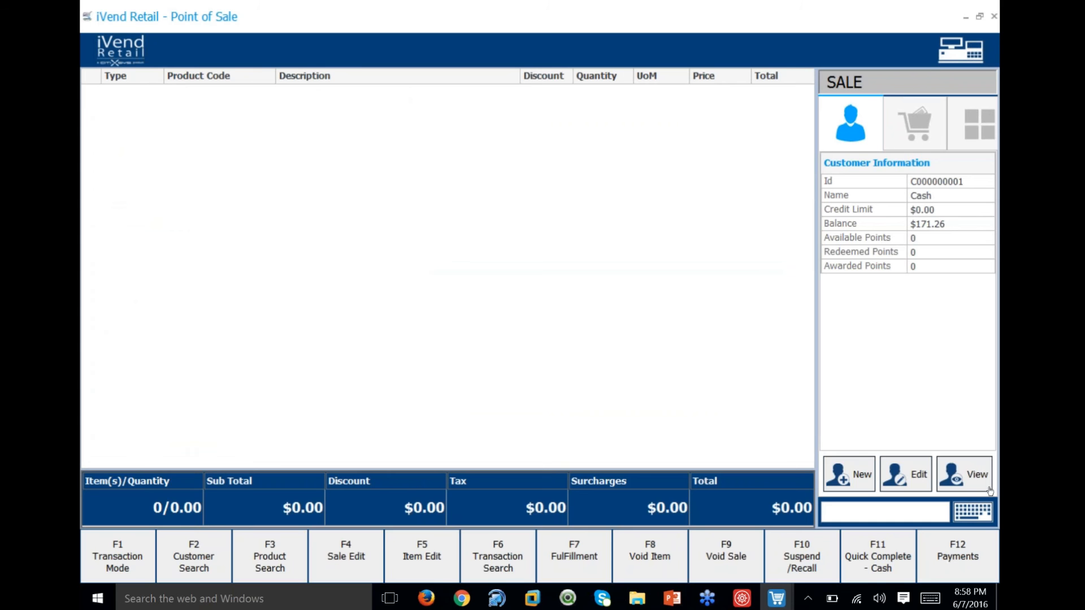
Search for customers by first name from the scan box, entering the name with the virtual keyboard.
click(983, 513)
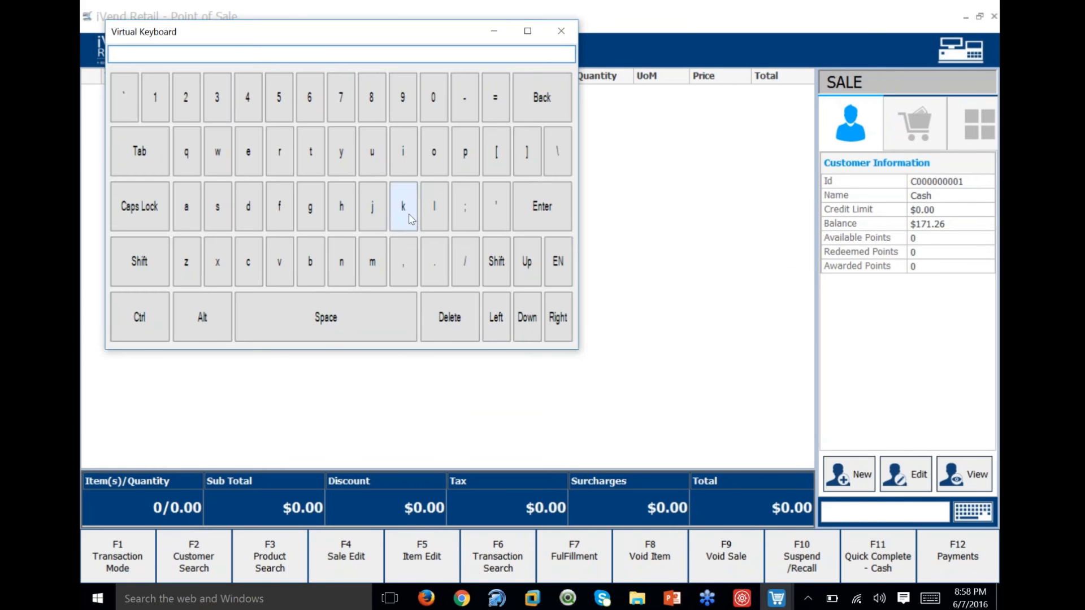
click(372, 275)
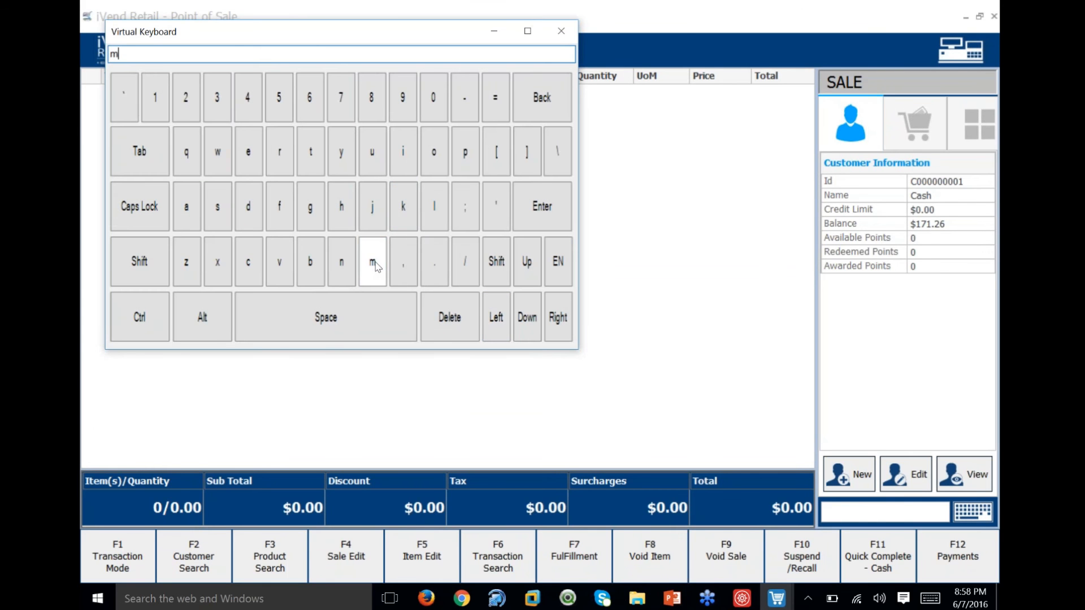
click(190, 205)
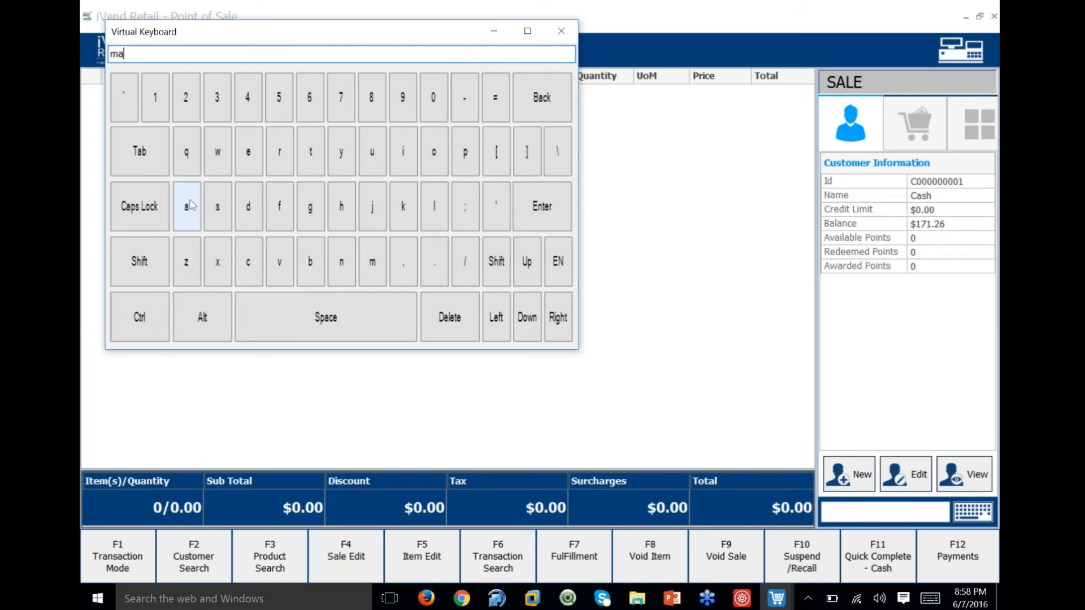
click(349, 264)
click(404, 159)
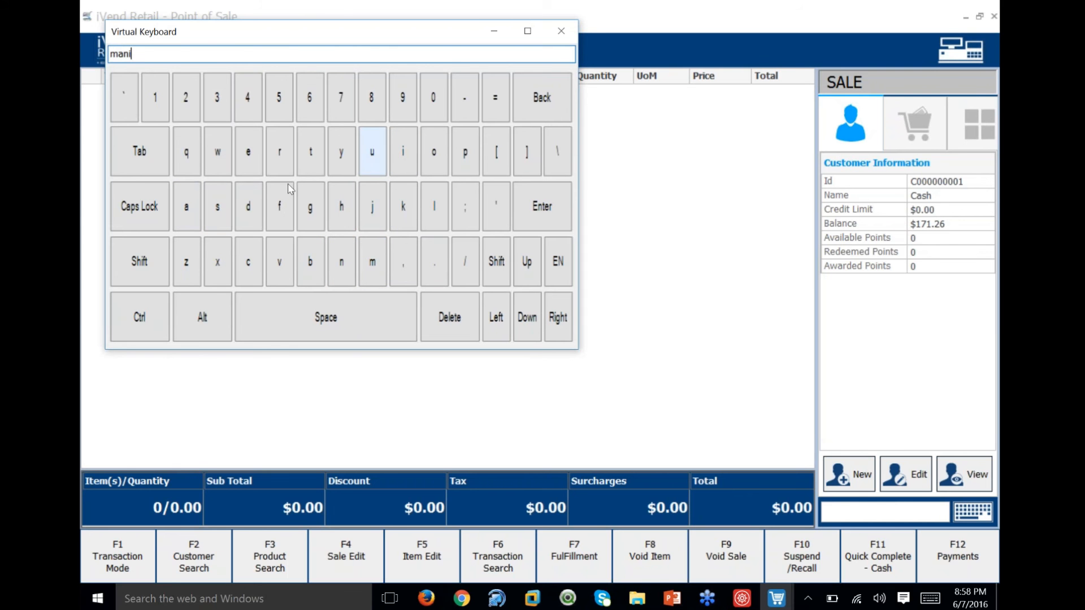
click(218, 210)
click(342, 216)
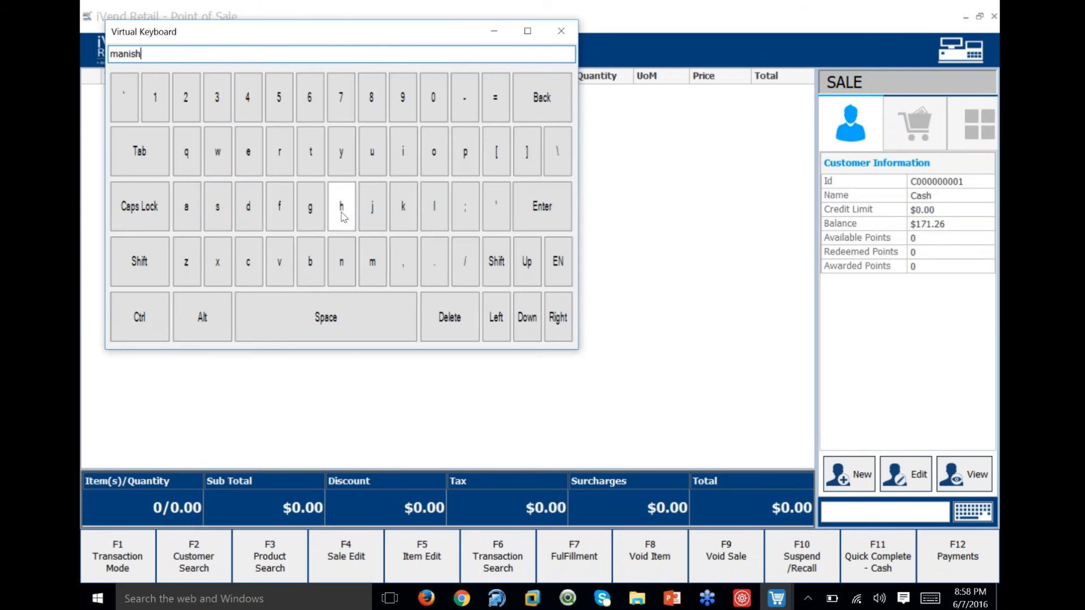
click(543, 218)
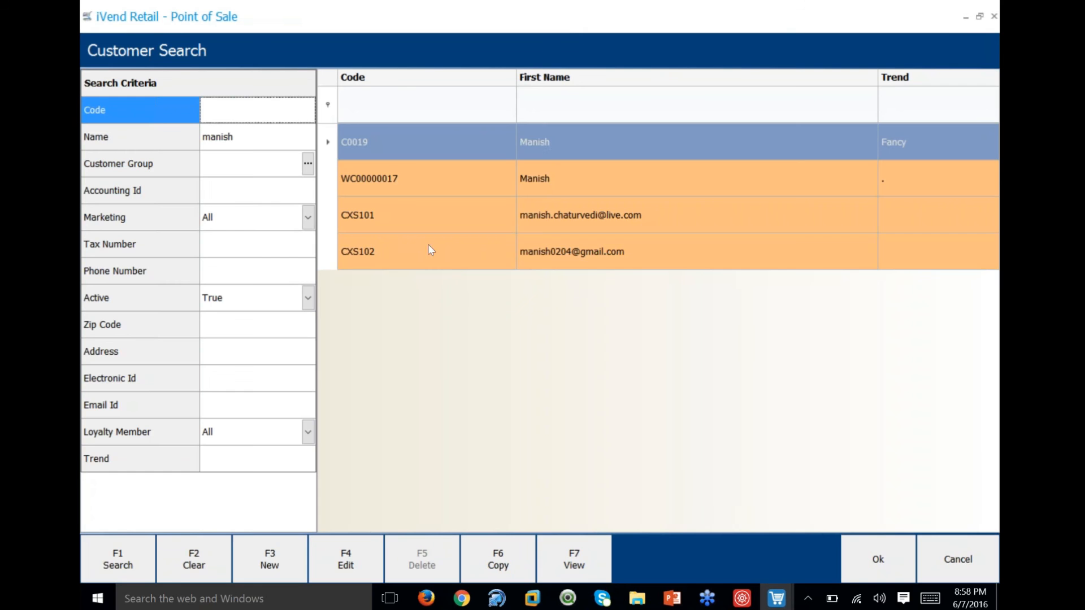
Assign the customer with the Fancy trend to the sale, close the virtual keyboard and show the product shortcuts.
click(879, 565)
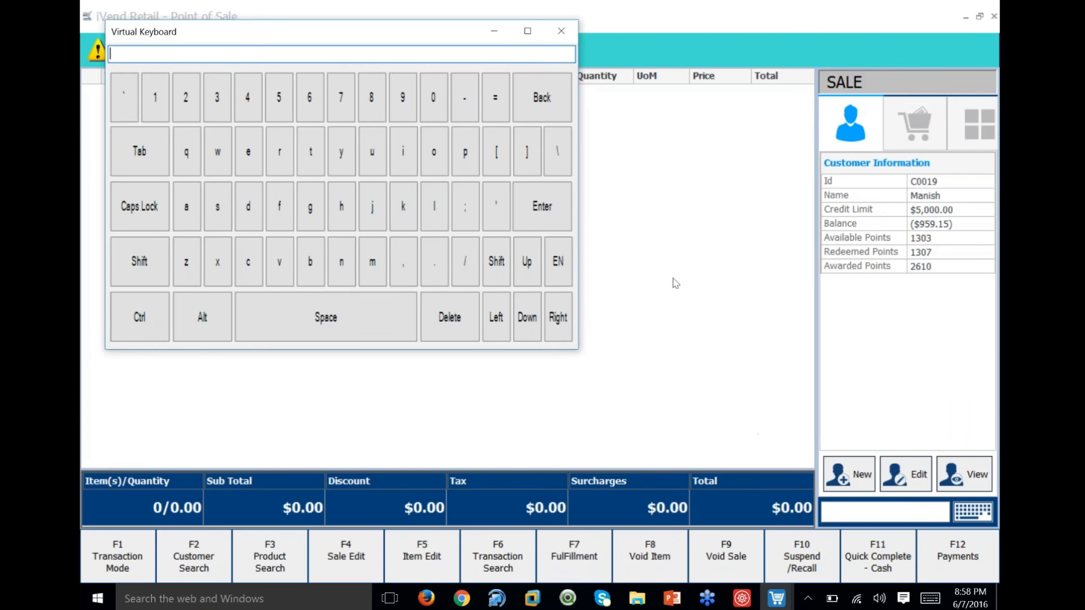
click(560, 35)
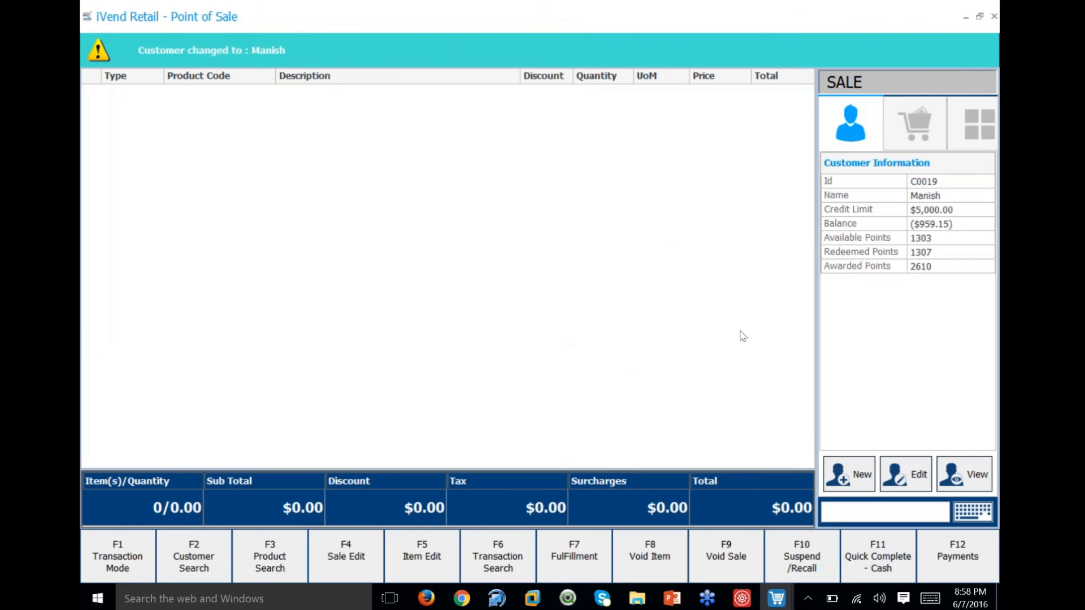
click(912, 122)
click(983, 136)
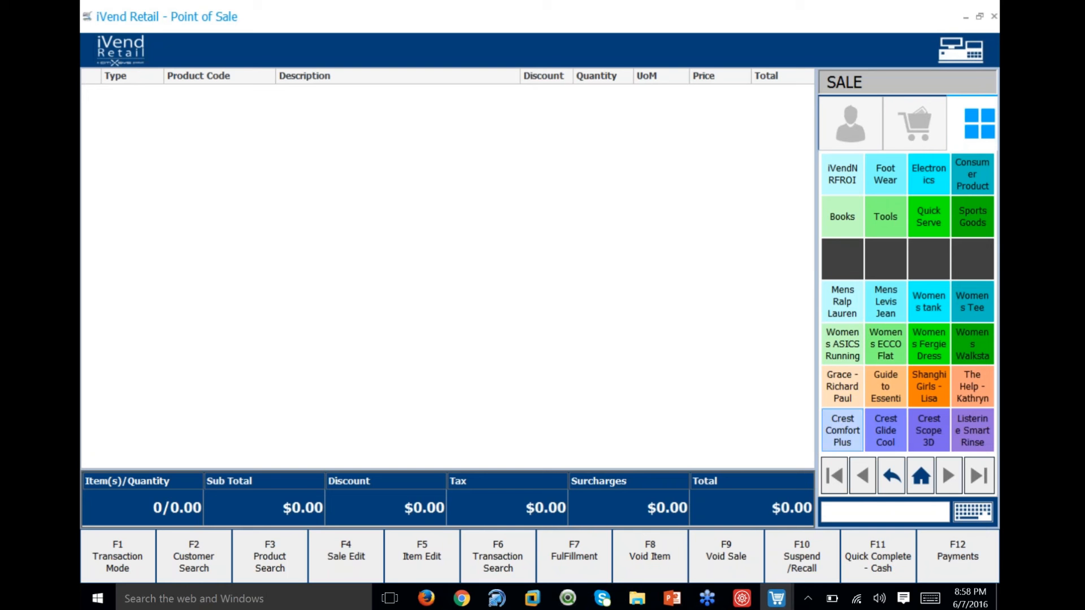
Review the remaining enhancements on the PowerPoint slide and switch back to the iVend Management Console.
click(741, 602)
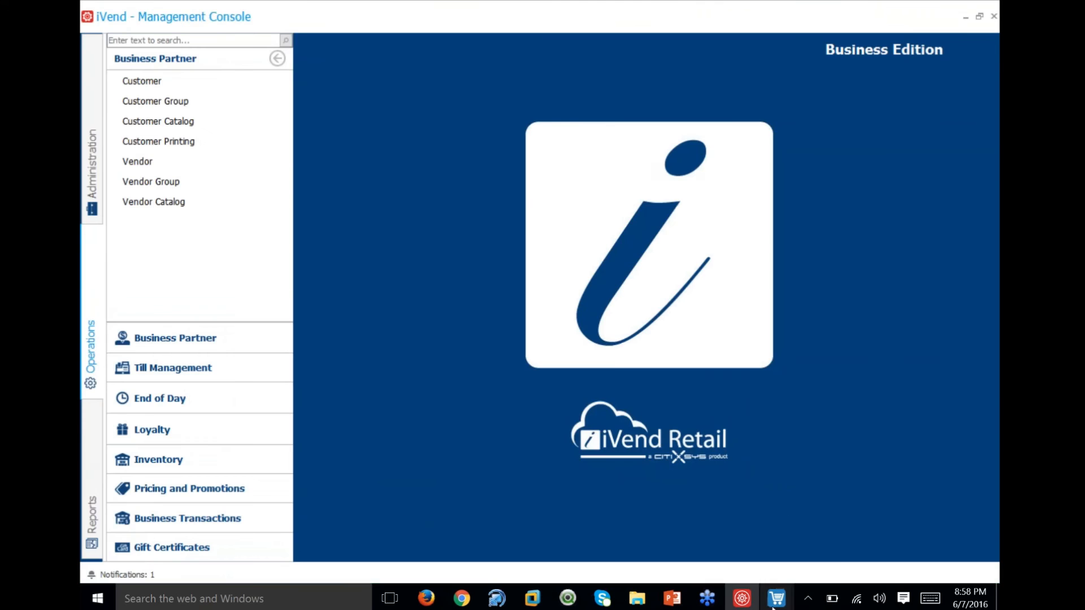
click(672, 599)
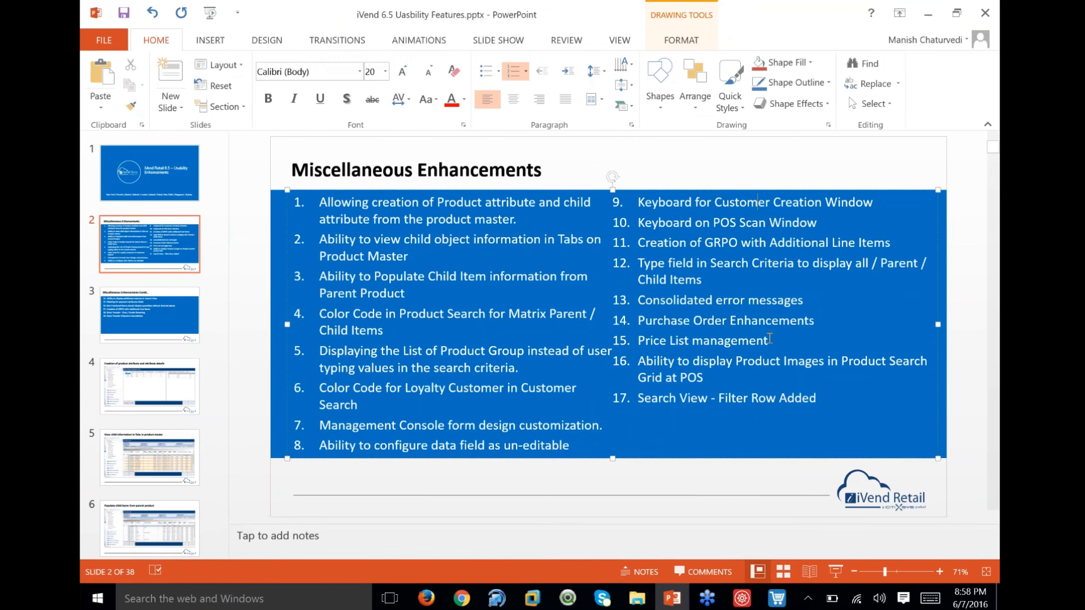
click(742, 599)
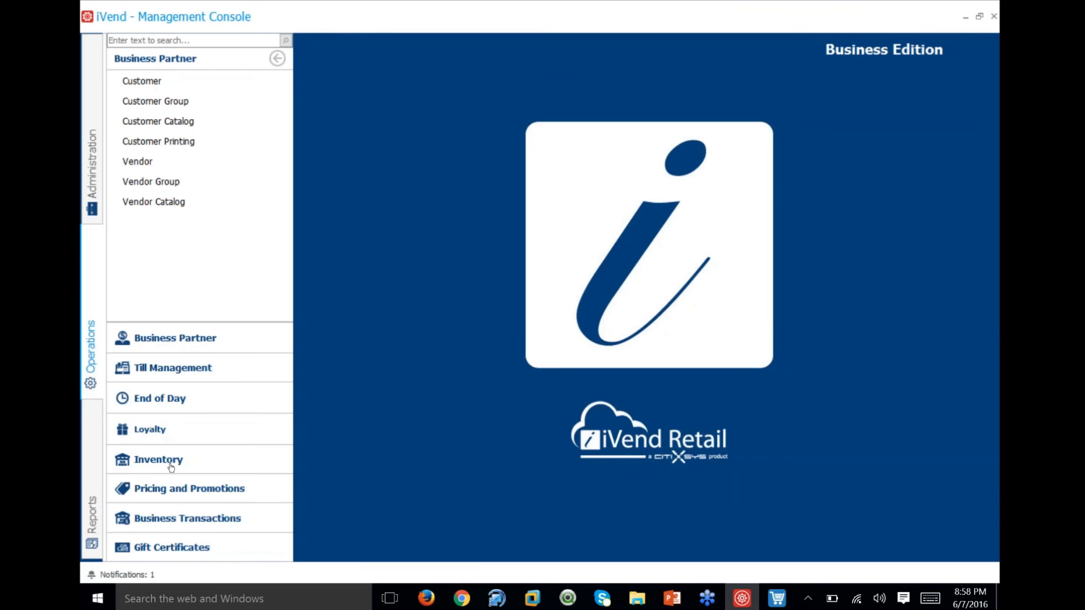
Look up the open purchase orders among the business transactions and start a new purchase order.
click(190, 517)
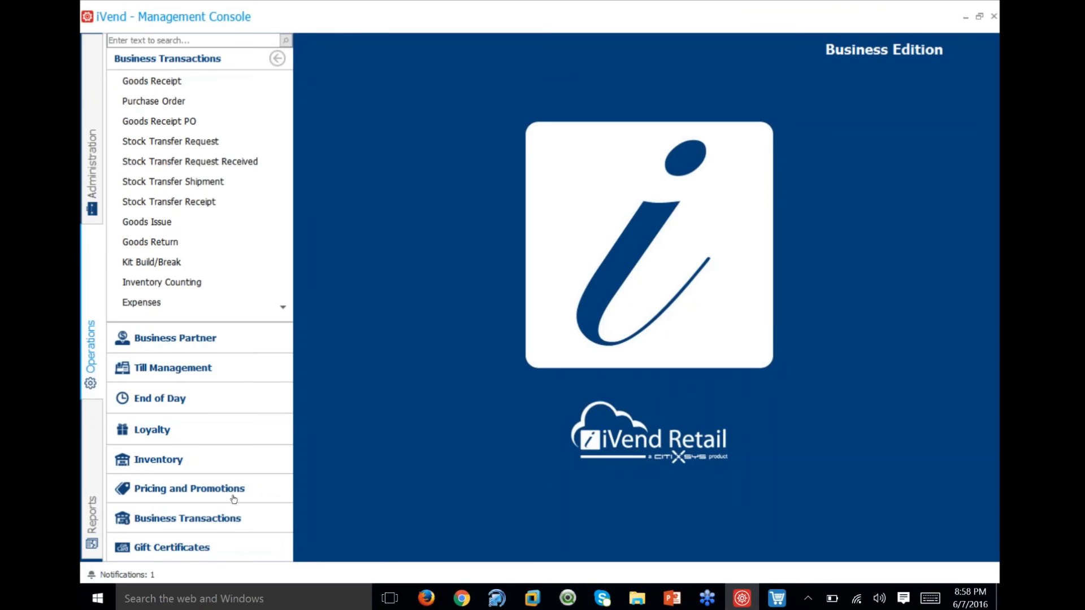
click(177, 102)
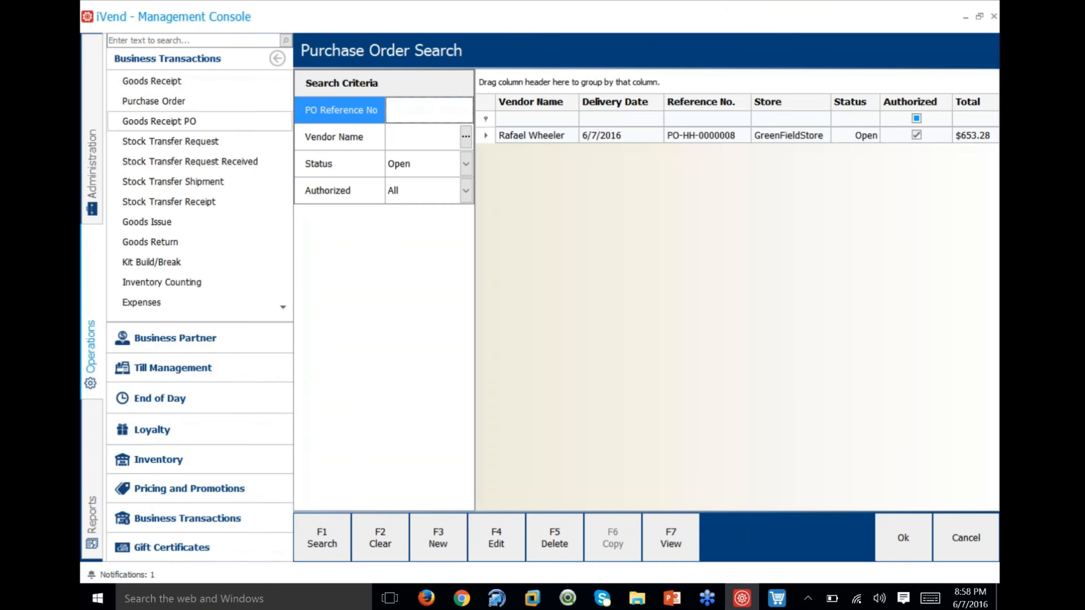
click(544, 136)
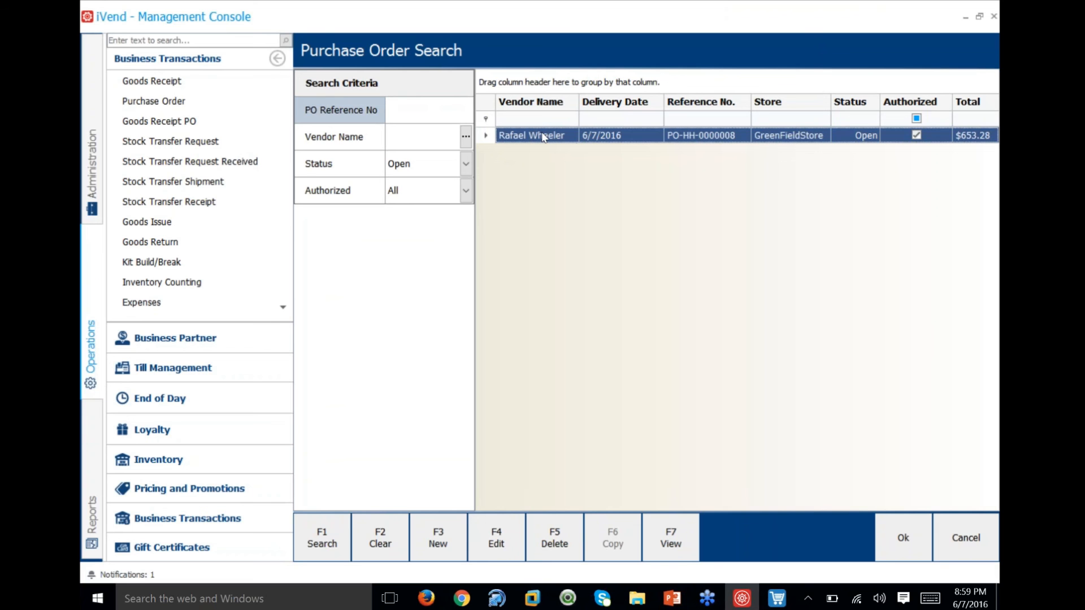
click(432, 540)
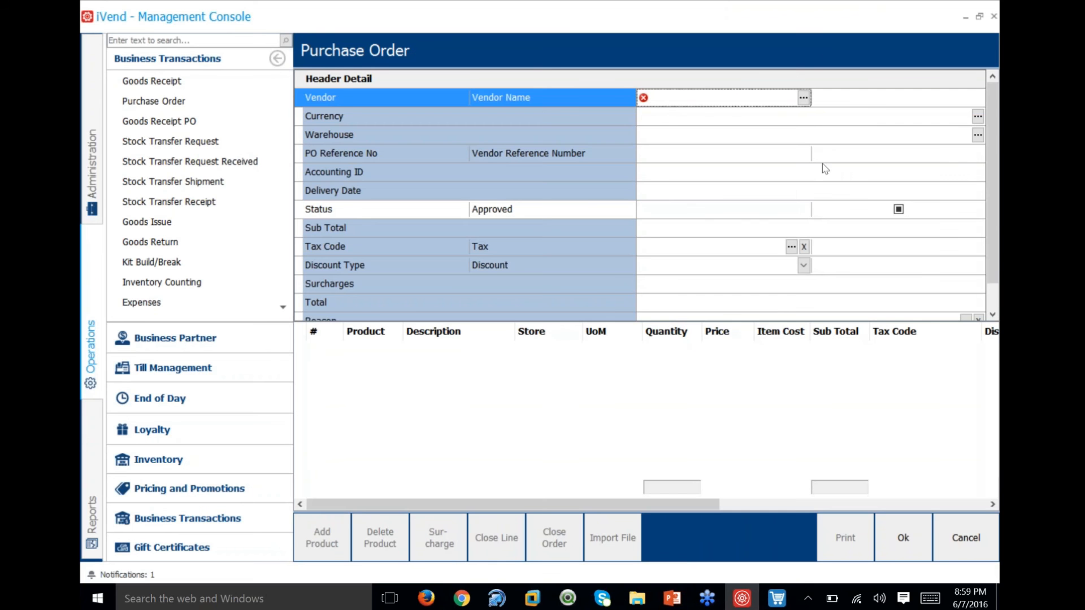
Choose the purchase order's vendor from the list of active vendors.
click(803, 97)
click(694, 357)
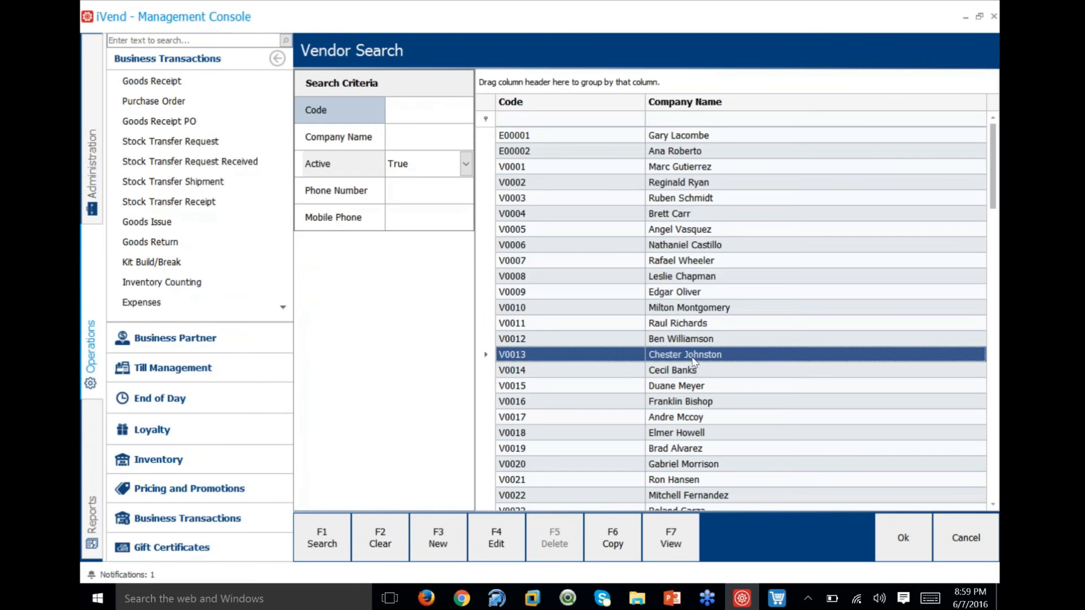
click(903, 537)
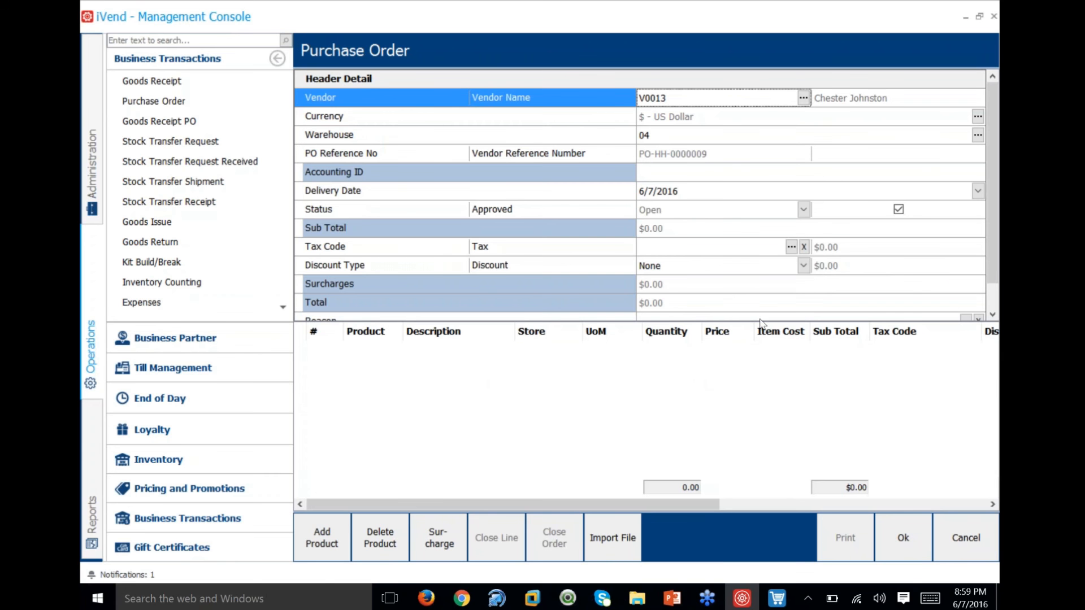
Check the warehouses available for the purchase order and set its tax code to NY - NewYork.
click(978, 136)
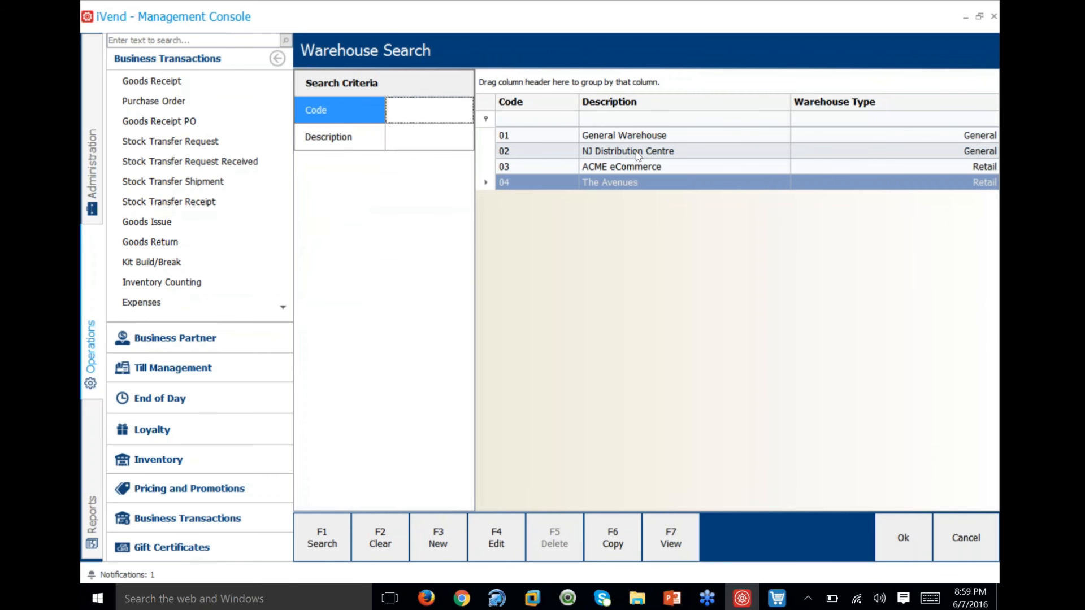
click(977, 561)
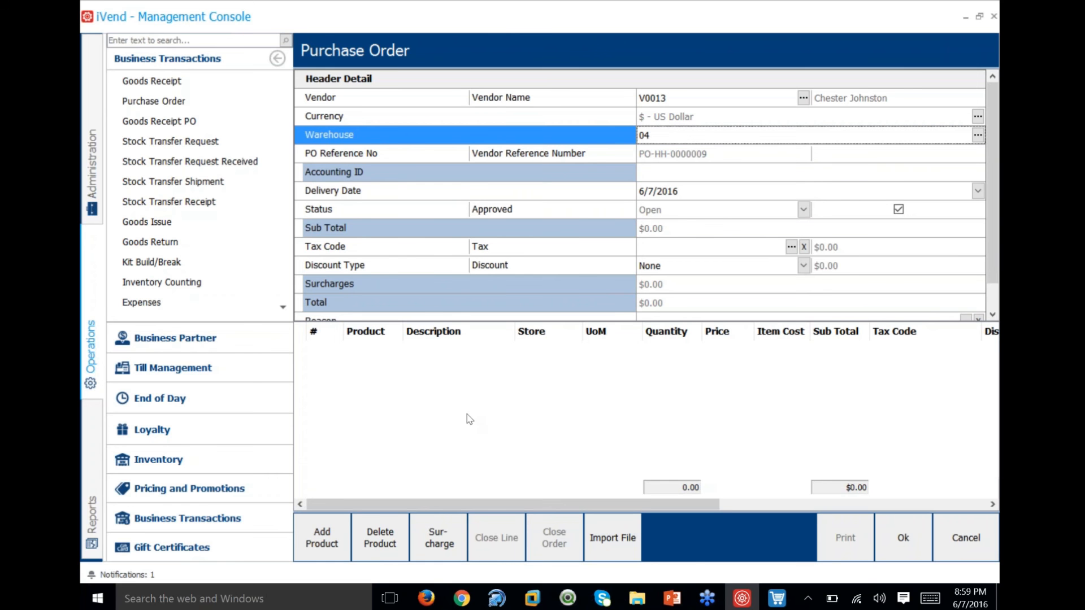
click(791, 248)
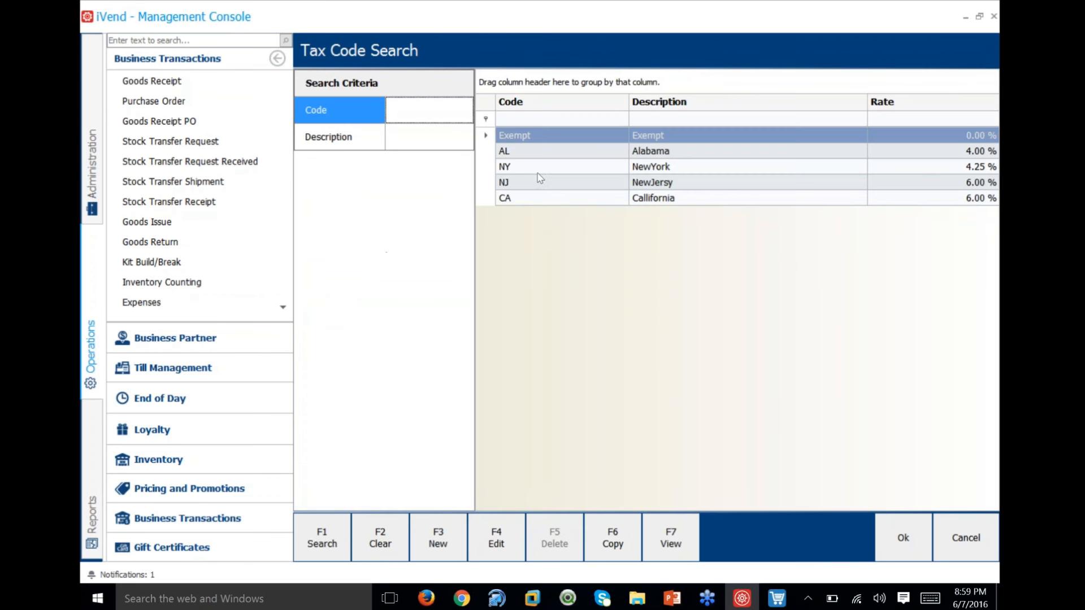
double_click(542, 168)
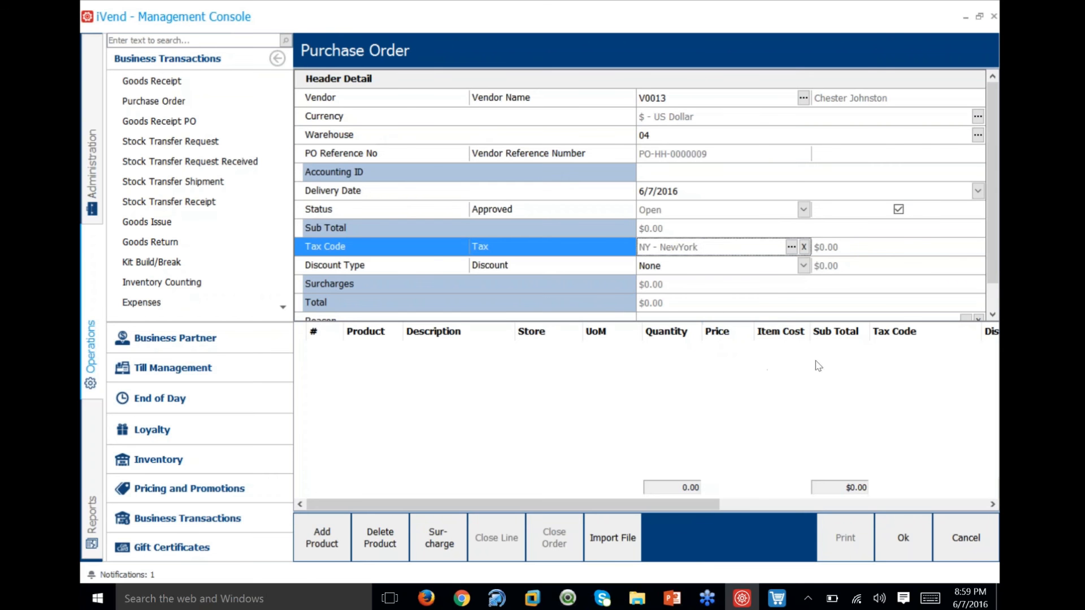
Add products 100109 Mens Addidas Running, 100110 Mens Allen Edmunds Black Oxford and 100111 Mens Walkstar Sandal to the purchase order.
click(319, 536)
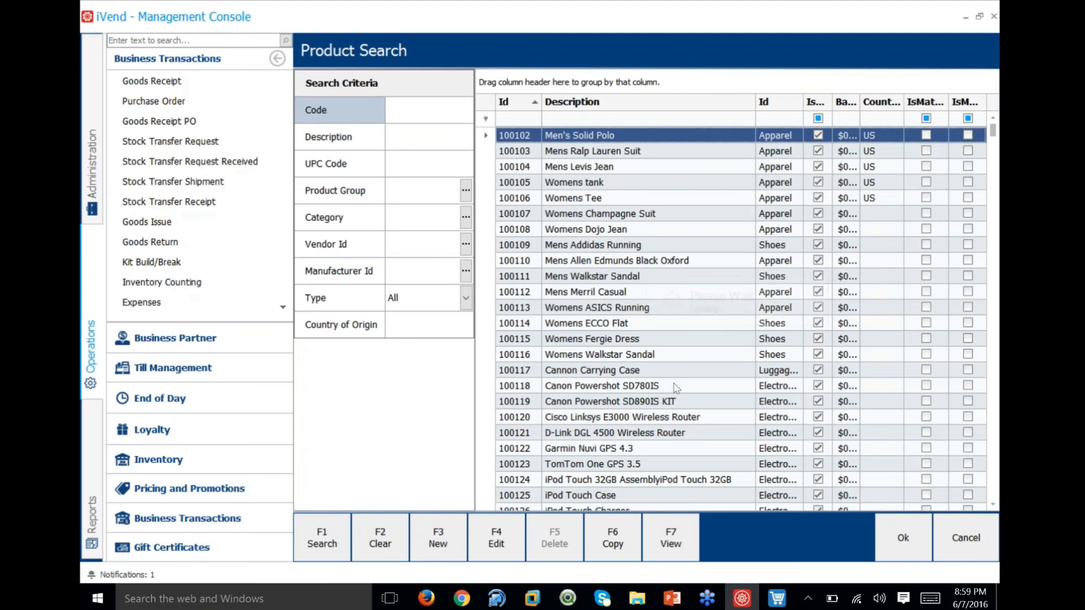
click(592, 250)
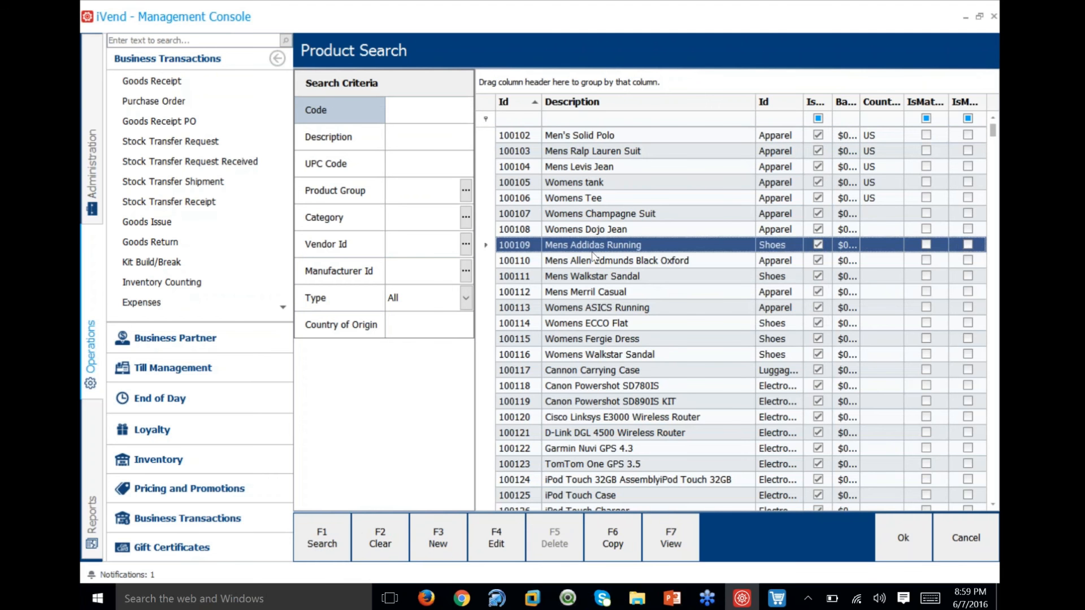
ctrl+click(592, 262)
ctrl+click(591, 274)
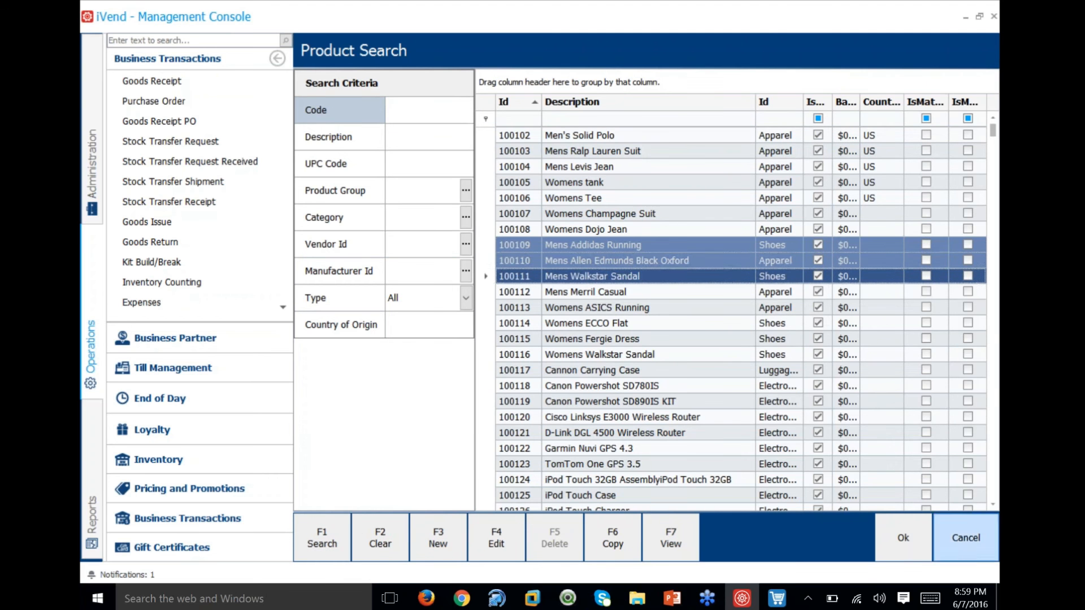
click(903, 537)
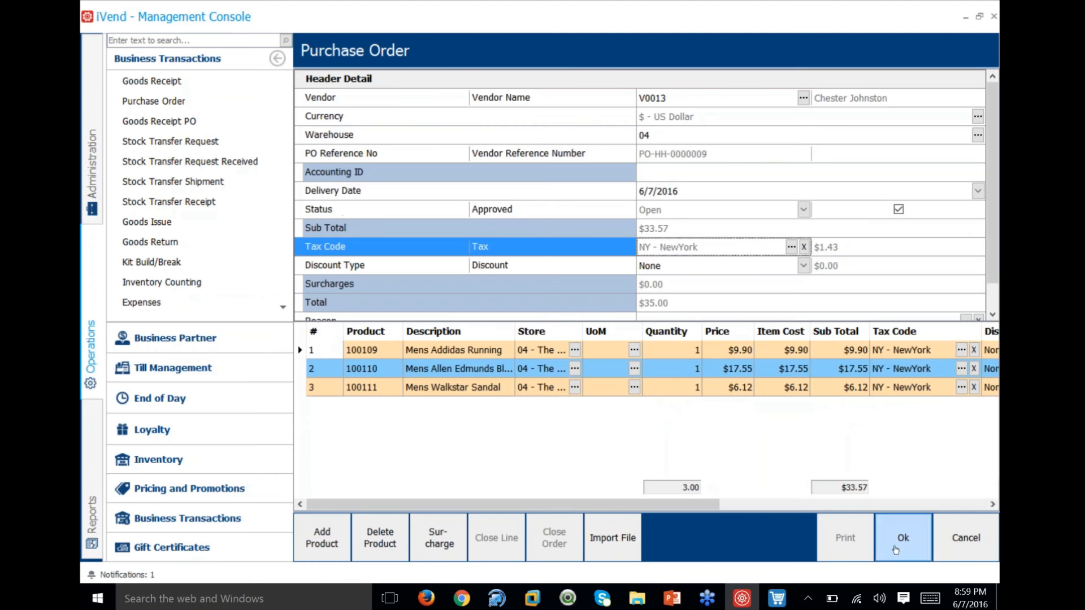
Set the quantity to 20 on all three product lines of the purchase order.
click(691, 350)
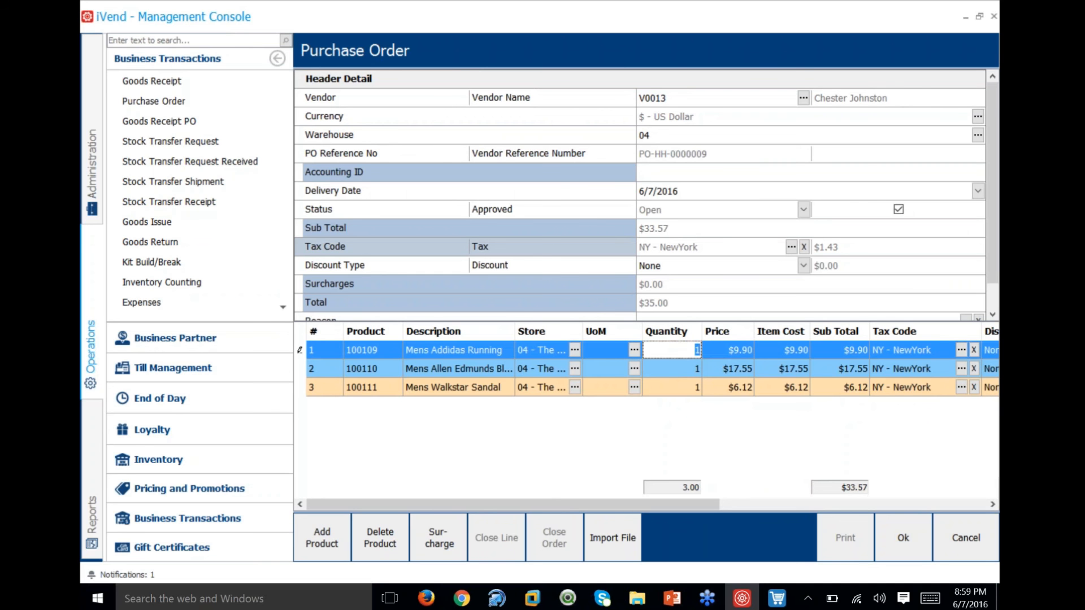
text(20)
key(Down)
text(20)
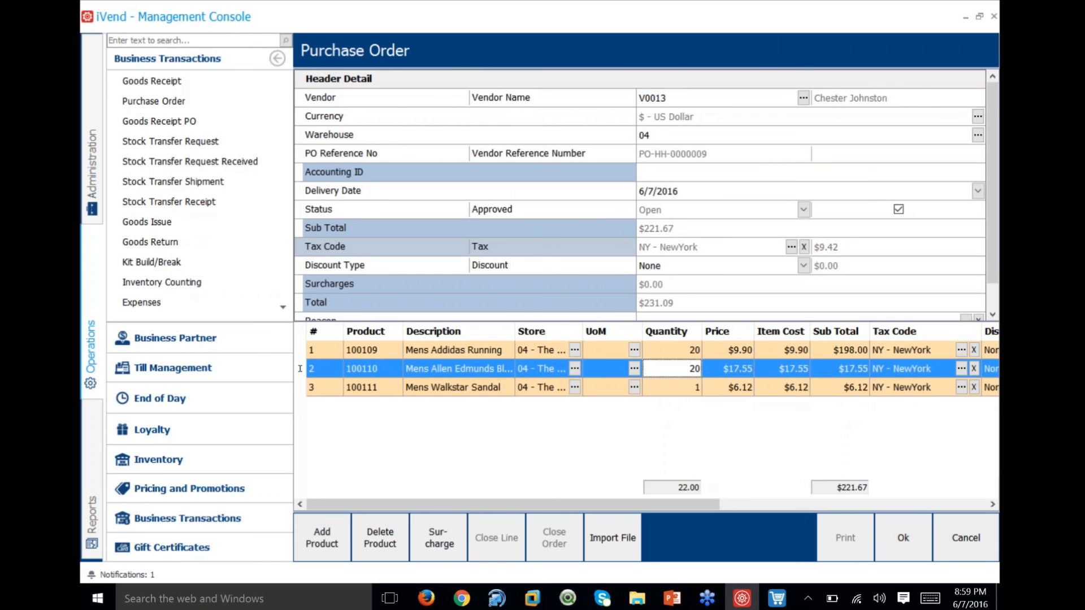
key(Down)
text(20)
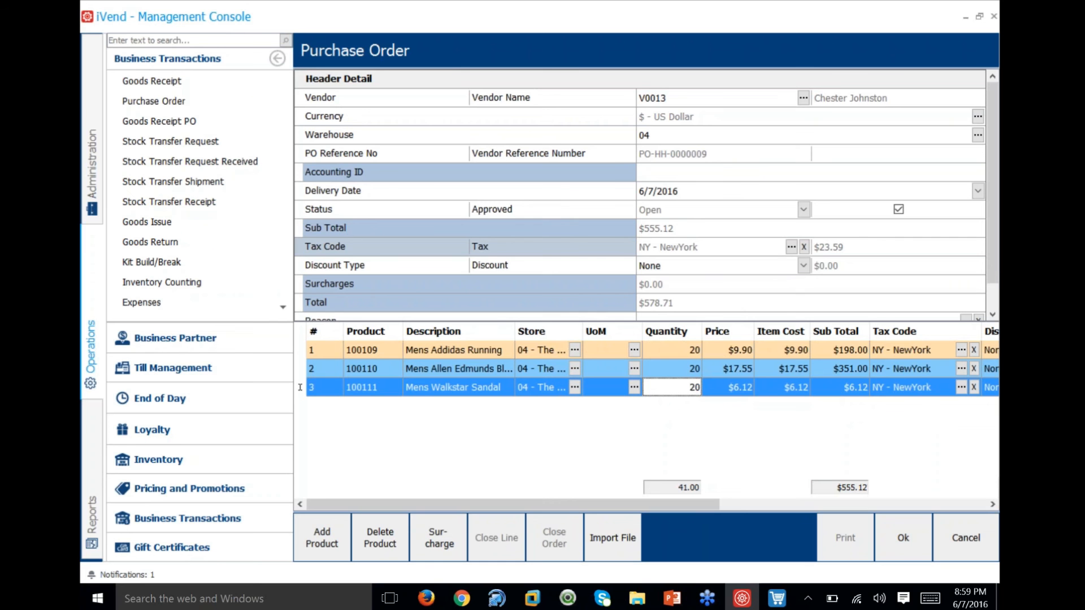
key(Tab)
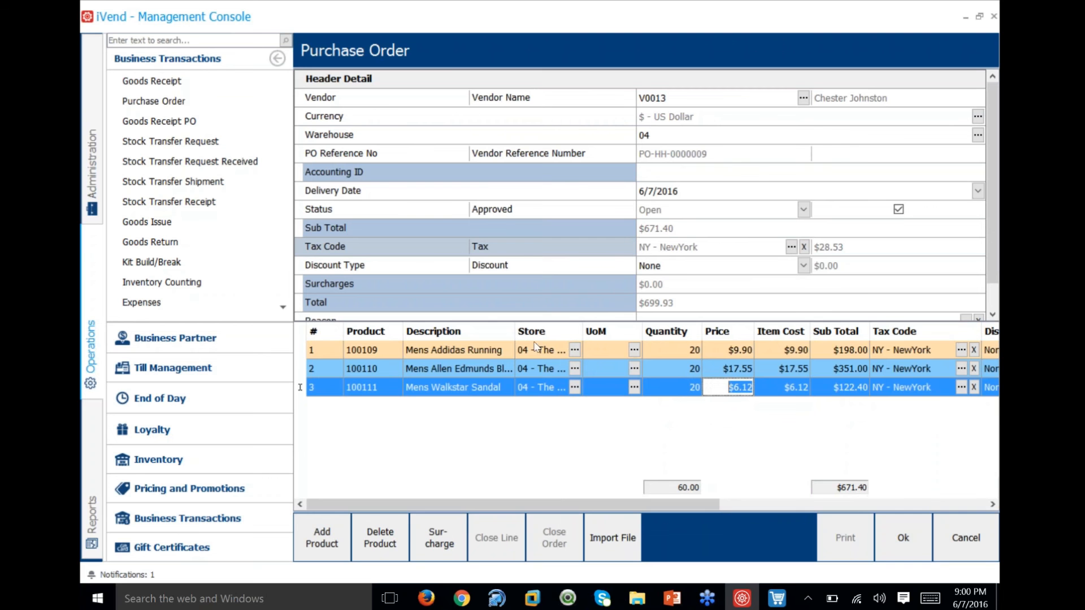
Enter the header comment "This is a rush order" on the purchase order, then save and confirm it.
click(277, 61)
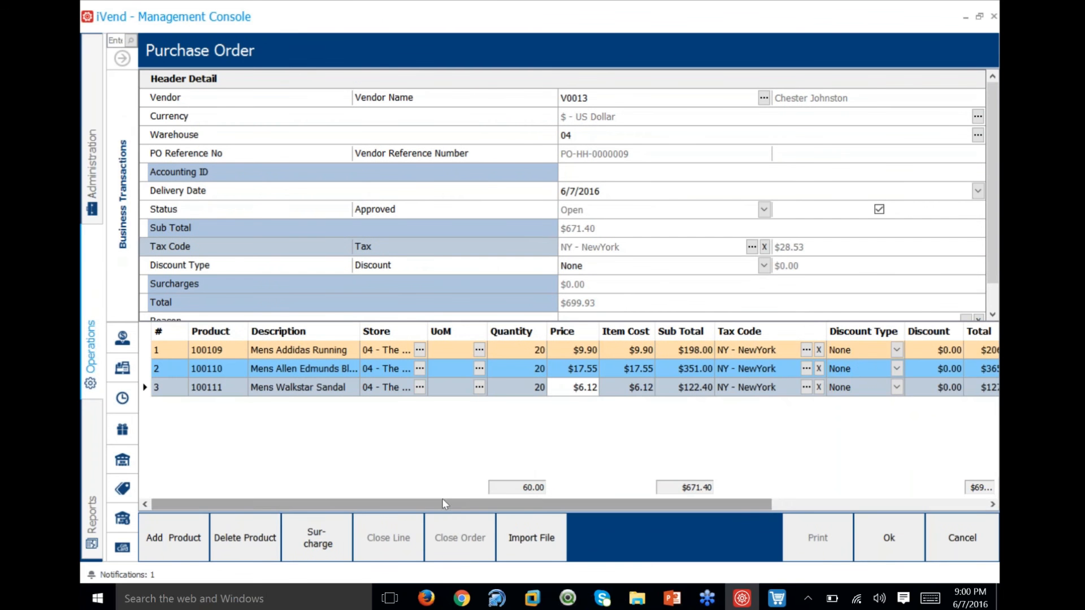
drag(514, 500, 888, 515)
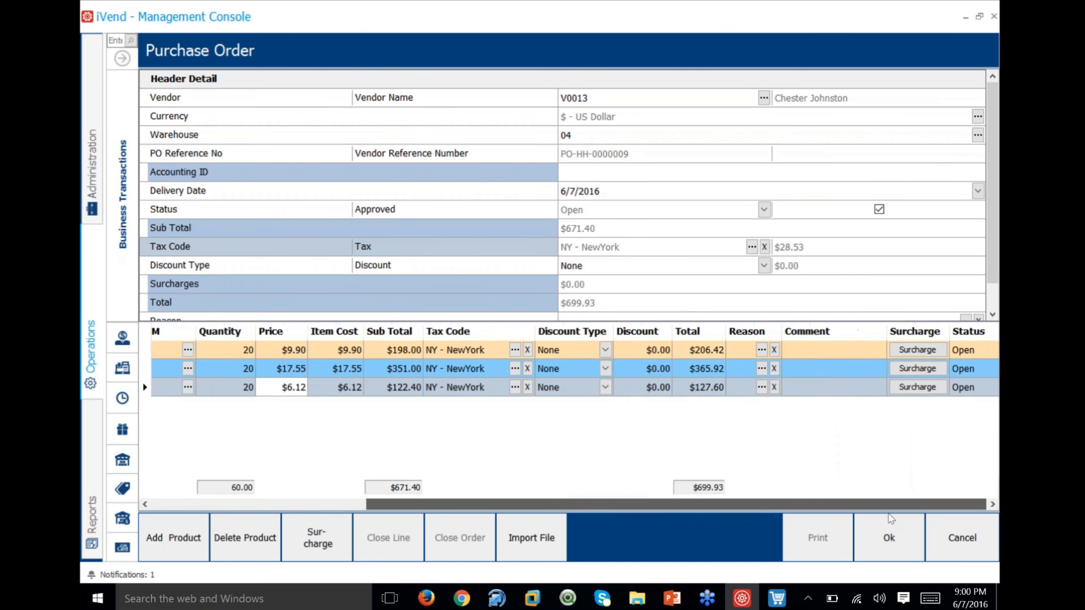
scroll(764, 176, down, 1)
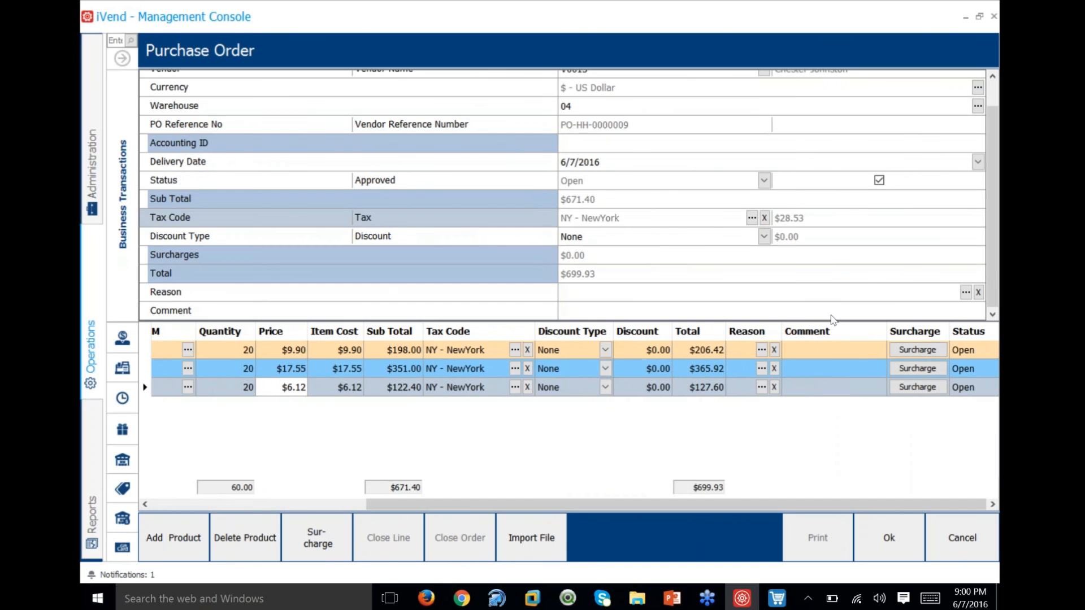
click(603, 311)
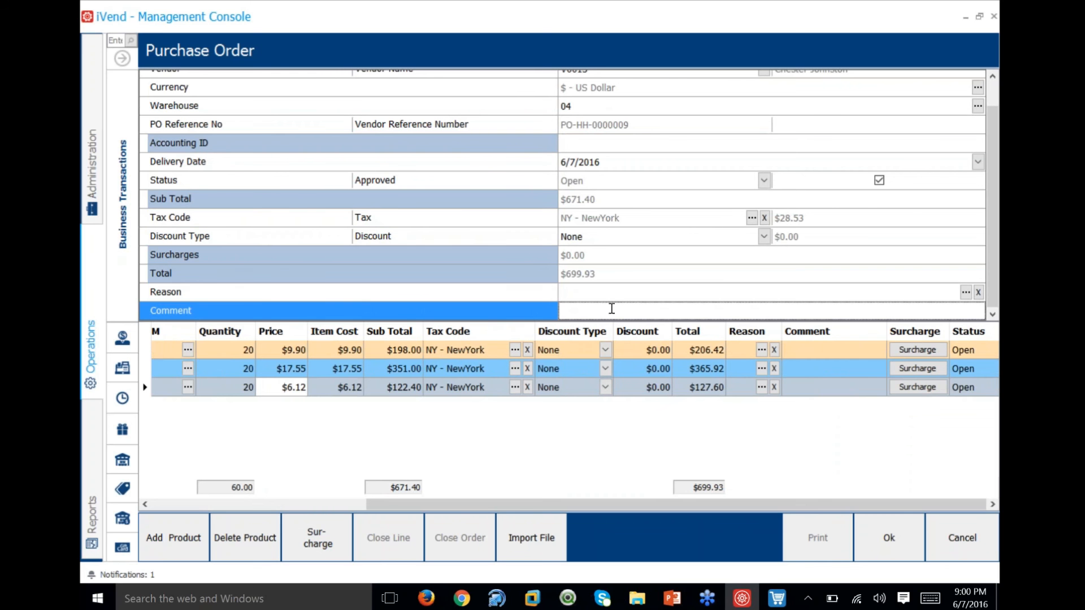
text(This is a rush order)
click(889, 546)
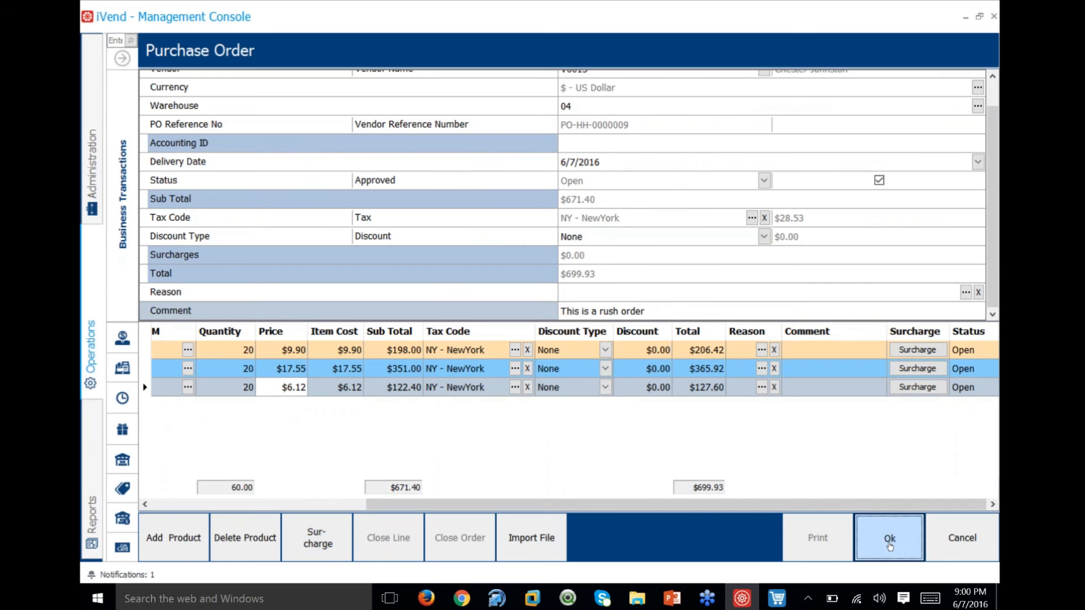
click(620, 355)
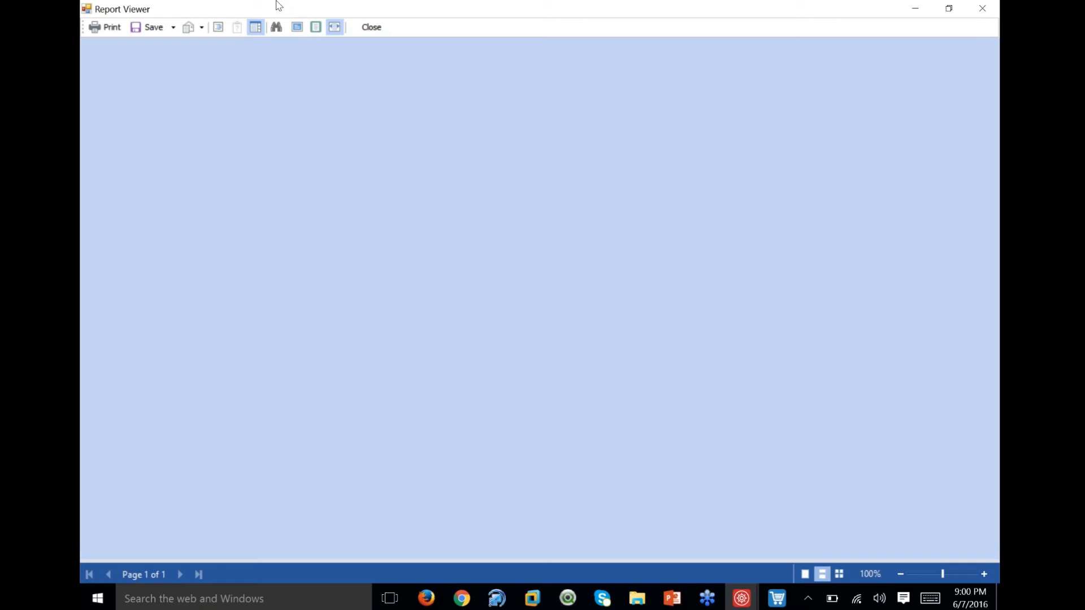
View the purchase order printout in full screen, then close the report viewer.
click(295, 28)
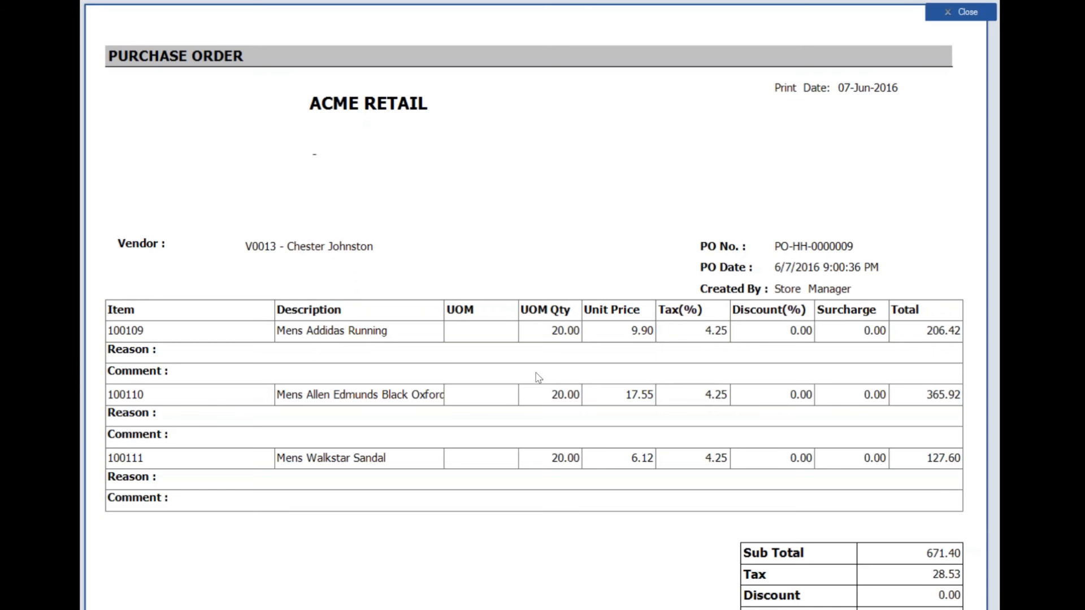
click(956, 13)
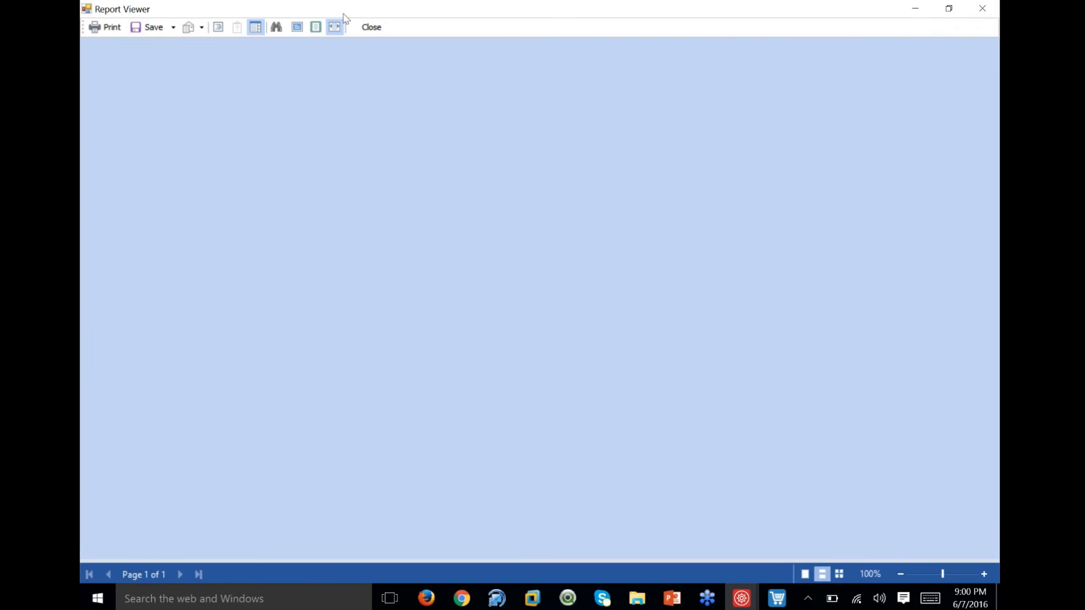
click(367, 28)
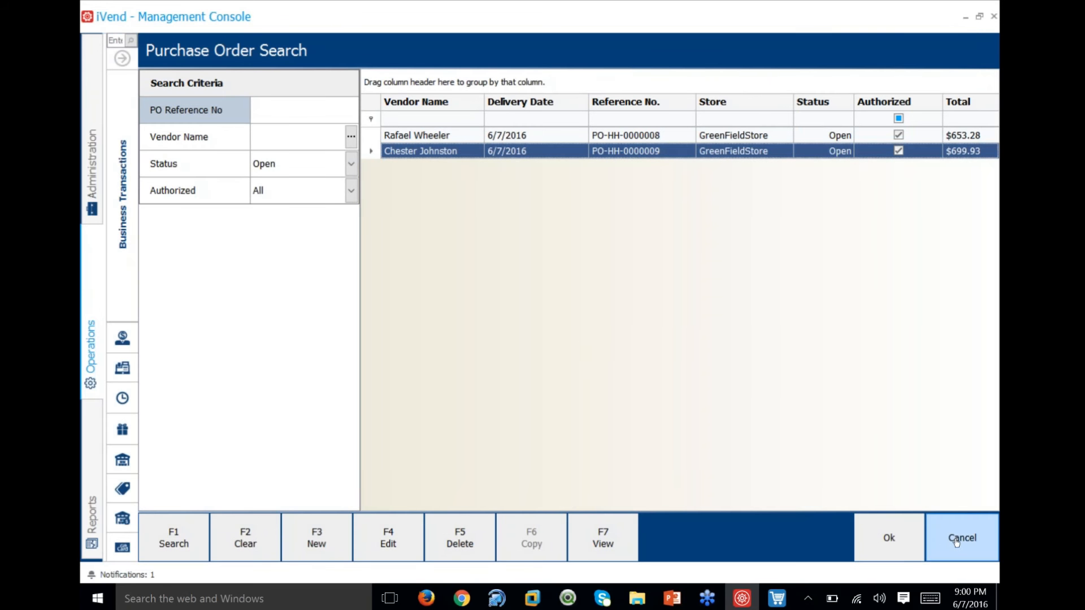
Create a new Goods Receipt PO based on the open purchase order totalling $699.93.
click(122, 195)
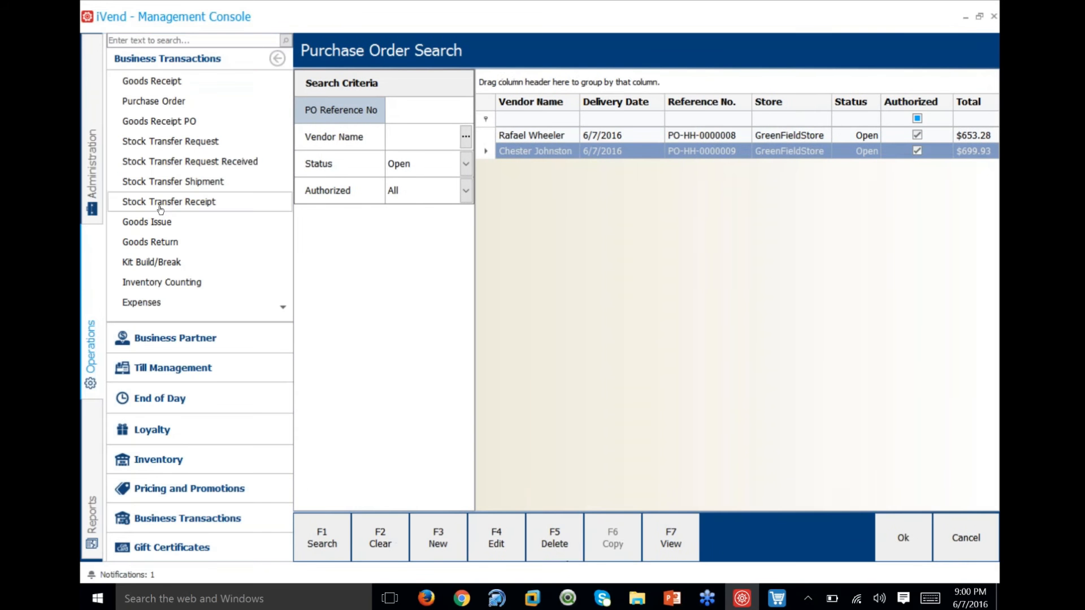
click(179, 122)
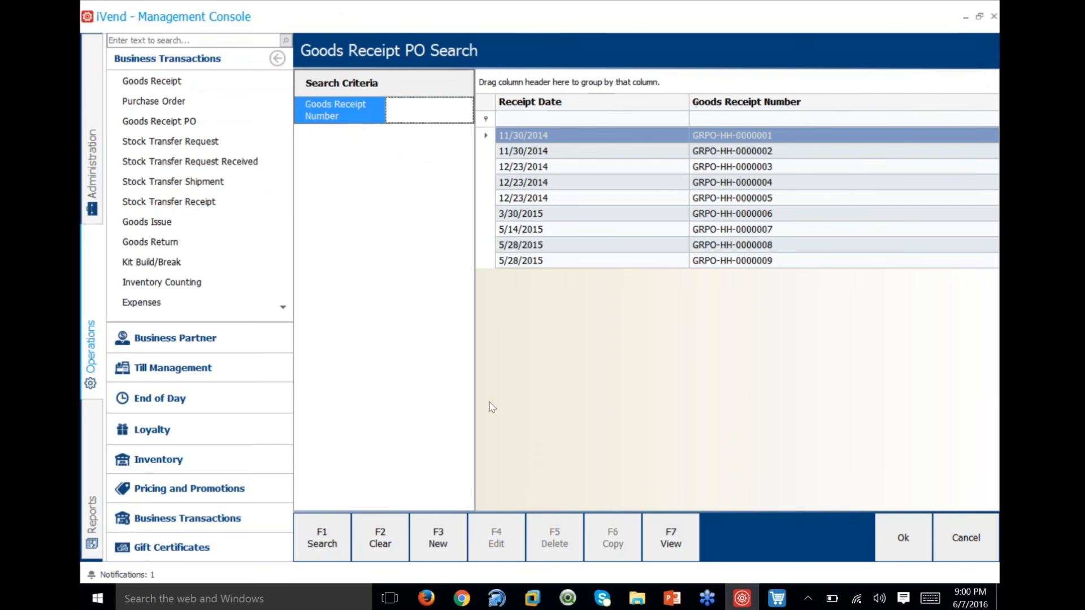
click(544, 261)
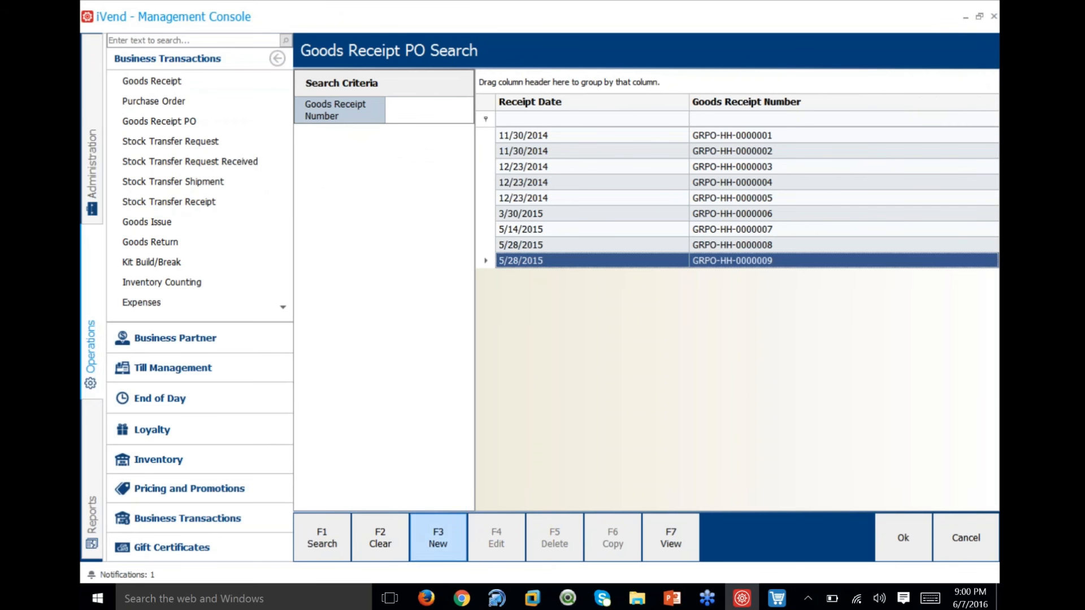
click(443, 536)
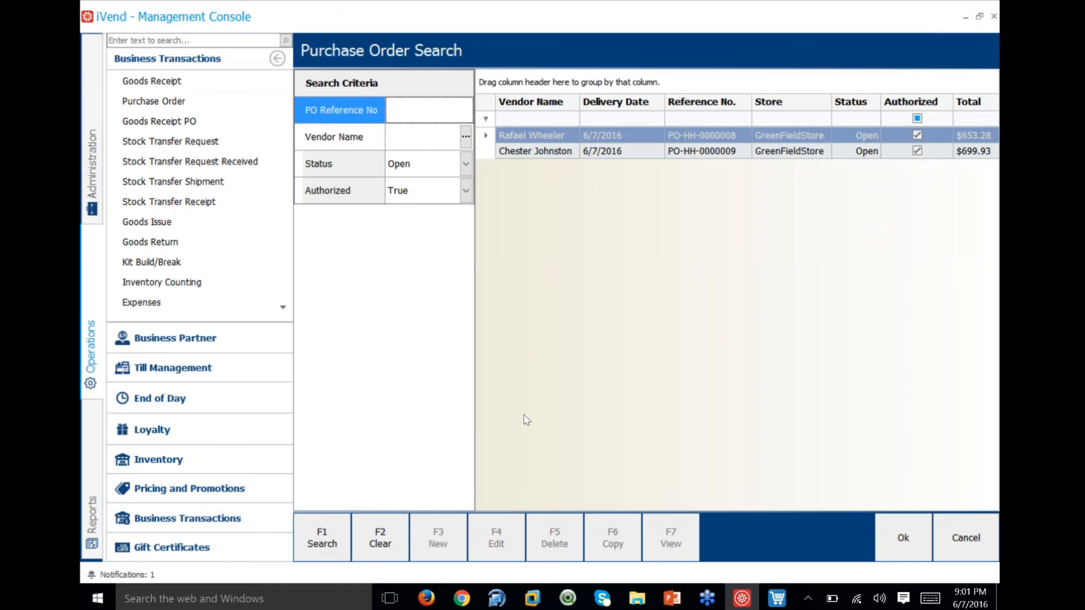
click(548, 151)
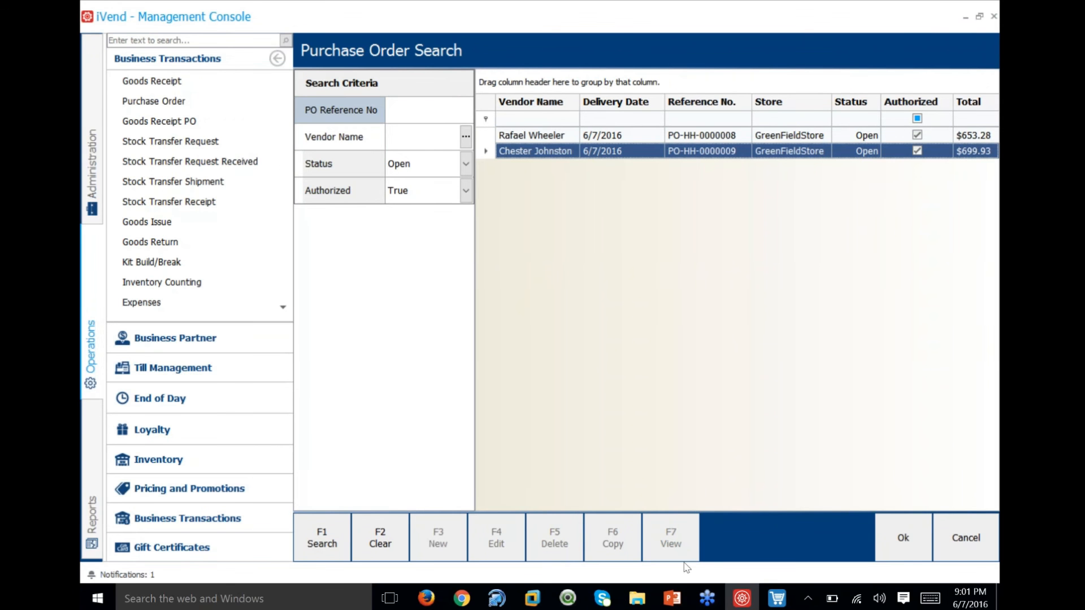
click(915, 542)
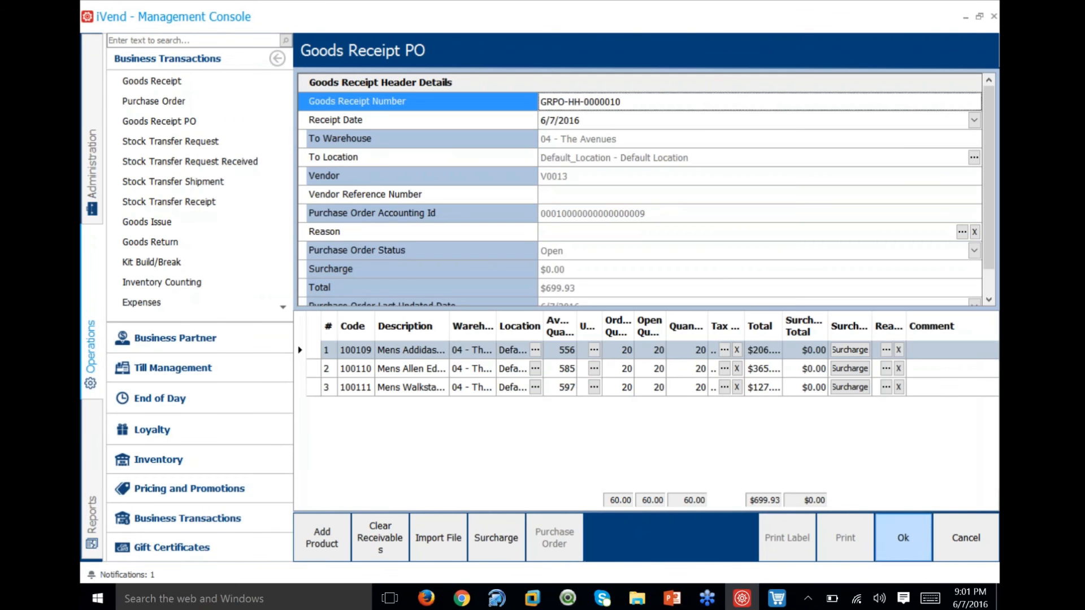
Add product 100105 Womens tank as an extra line on the goods receipt, with the navigation pane collapsed.
click(277, 58)
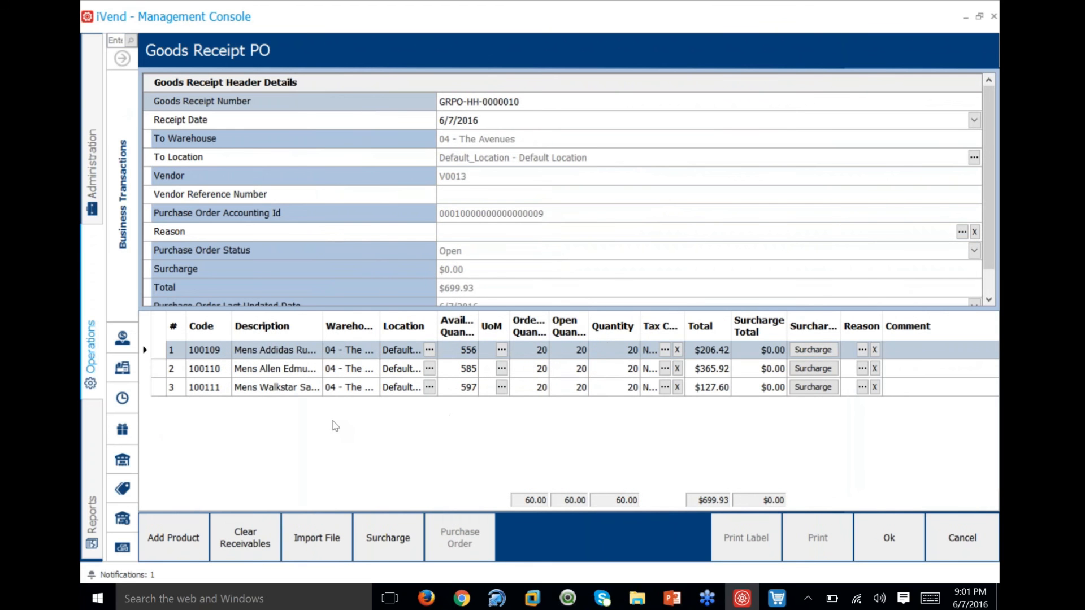
click(253, 388)
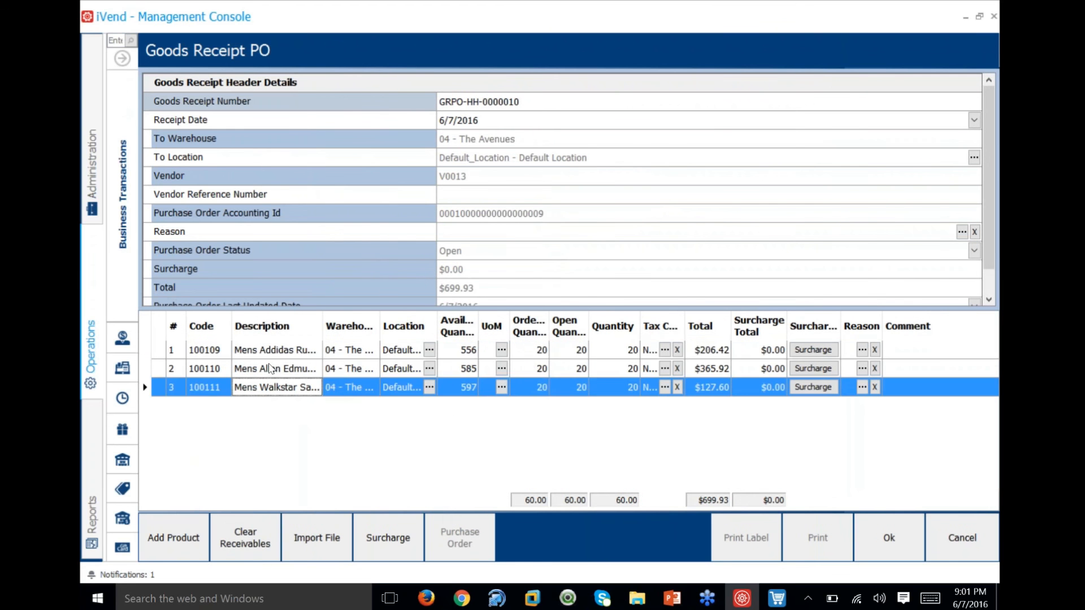
click(271, 369)
click(217, 351)
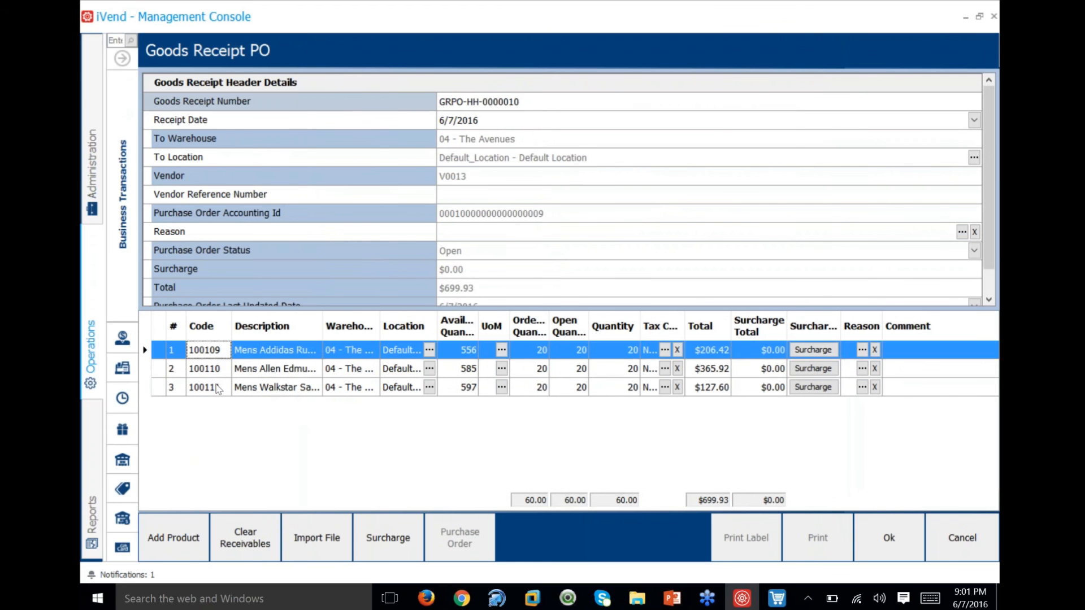
click(273, 388)
click(189, 539)
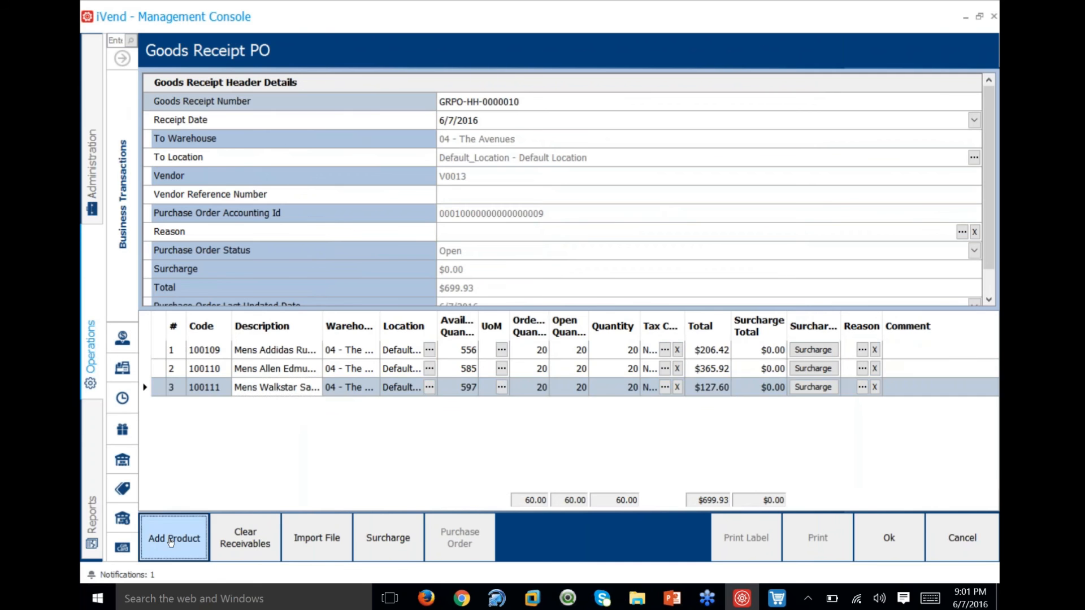
click(189, 540)
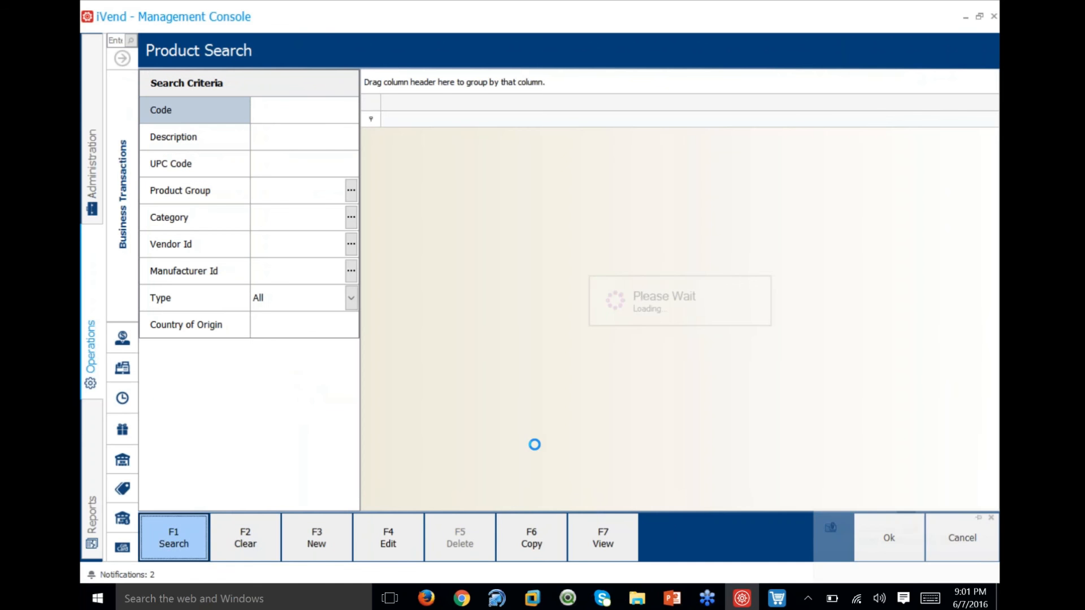
click(501, 184)
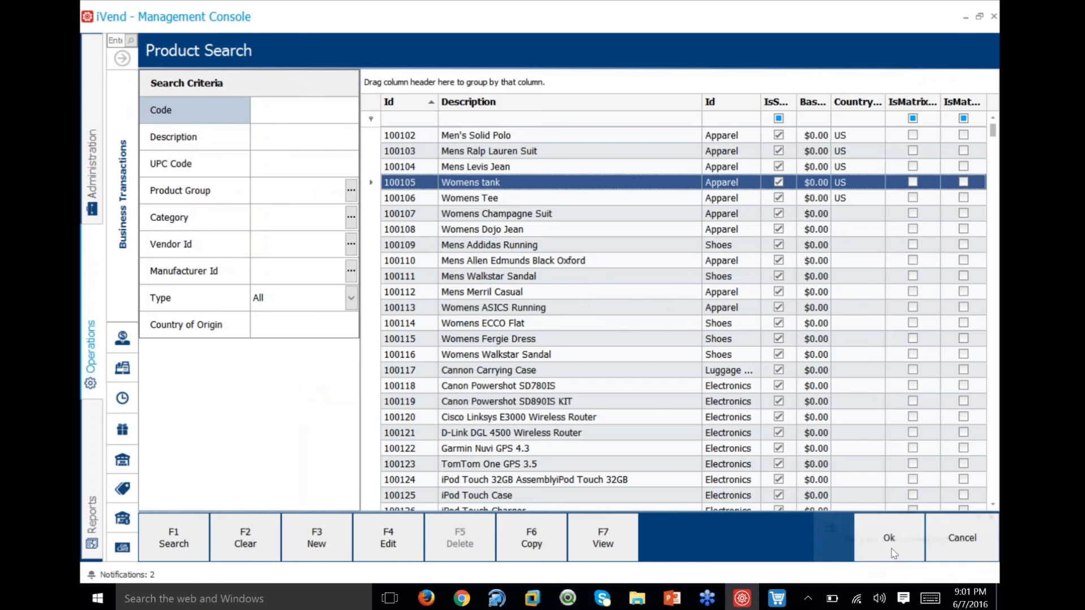
click(889, 538)
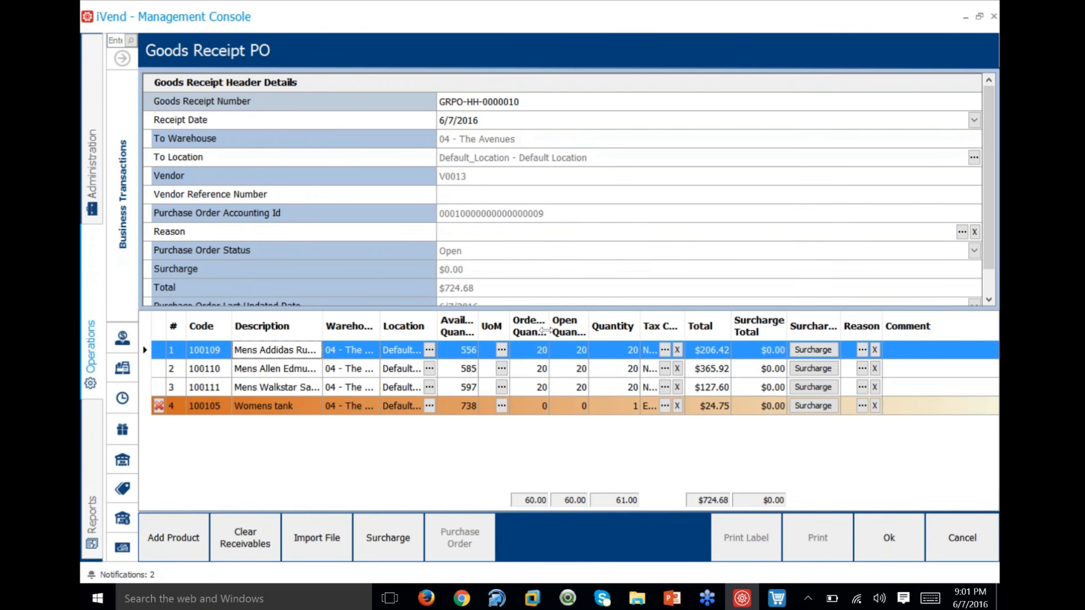
Set the received quantity of the Womens tank line to 10.
click(539, 407)
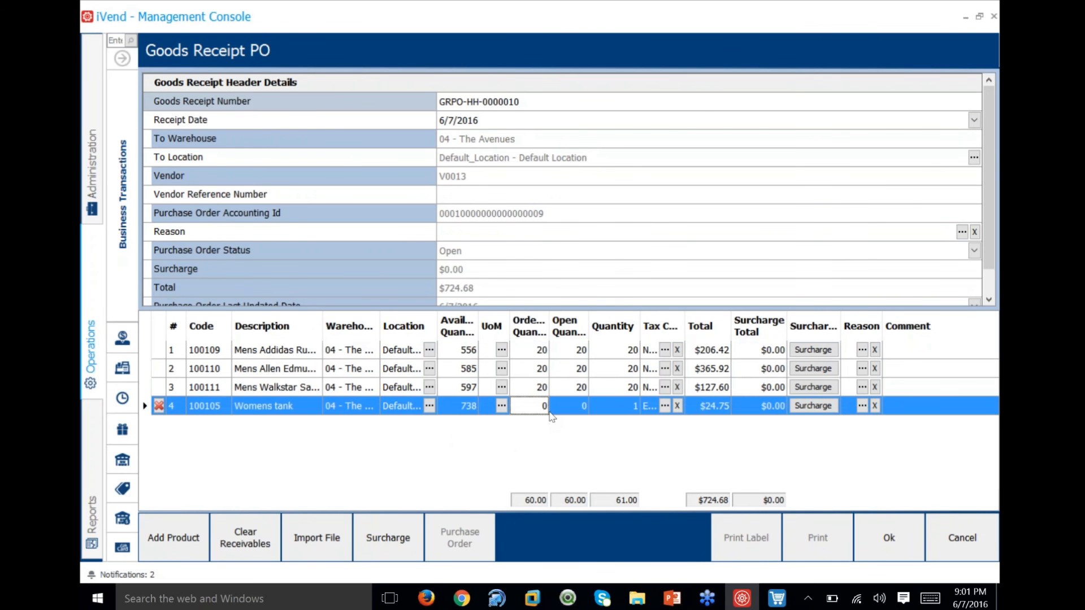
click(635, 407)
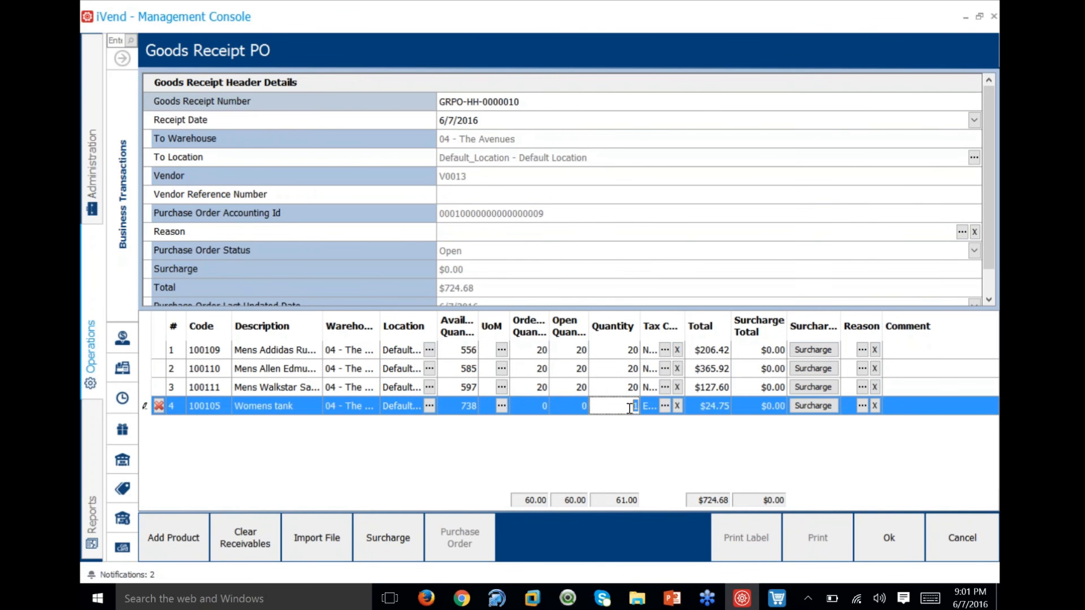
text(10)
key(Tab)
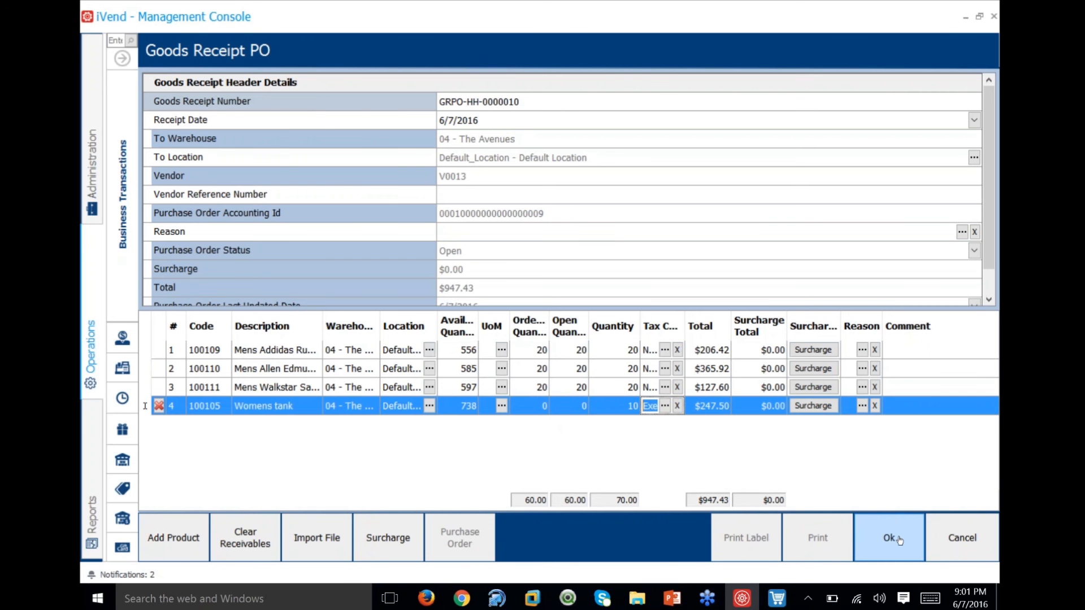
Add the comment "This in addition to the oroginal PO Items" to the Womens tank line and save the goods receipt.
click(914, 410)
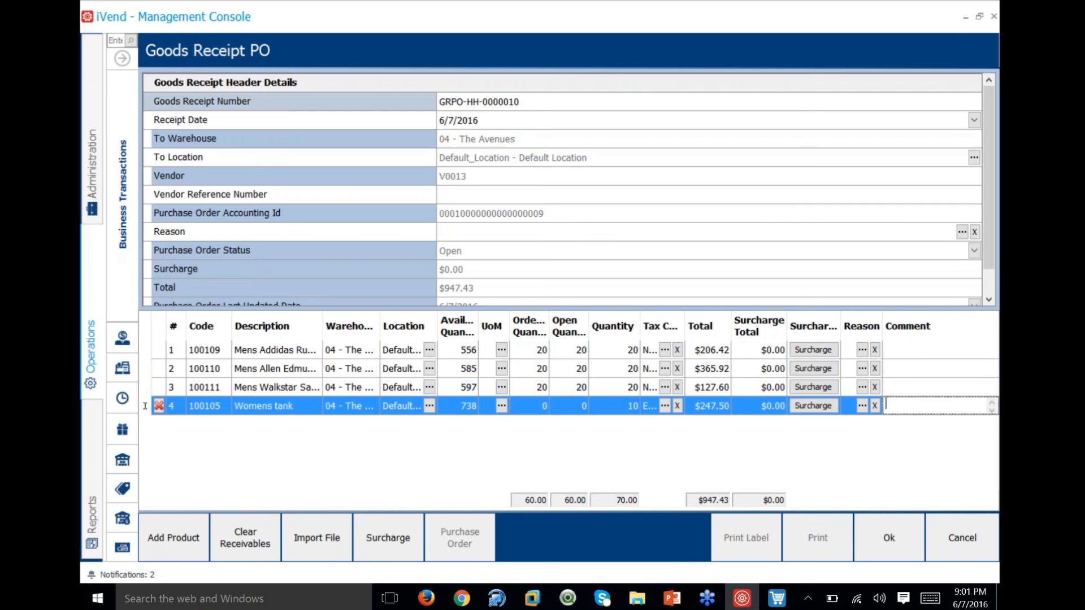
text(Th)
text(is )
text(in addition to the)
text( oroginal)
text( PO)
text( Items)
click(888, 537)
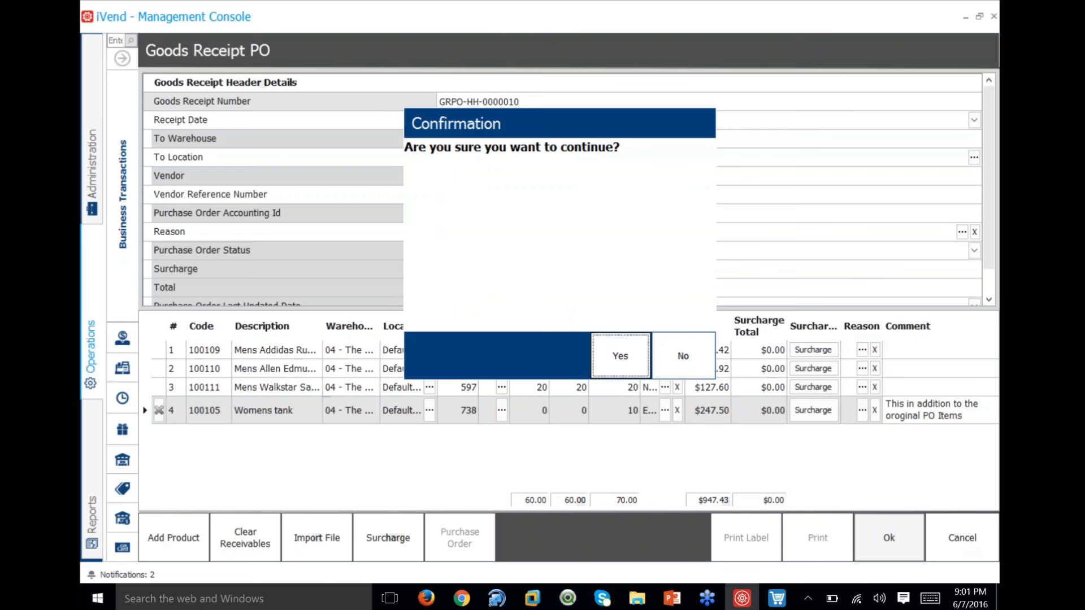
click(600, 355)
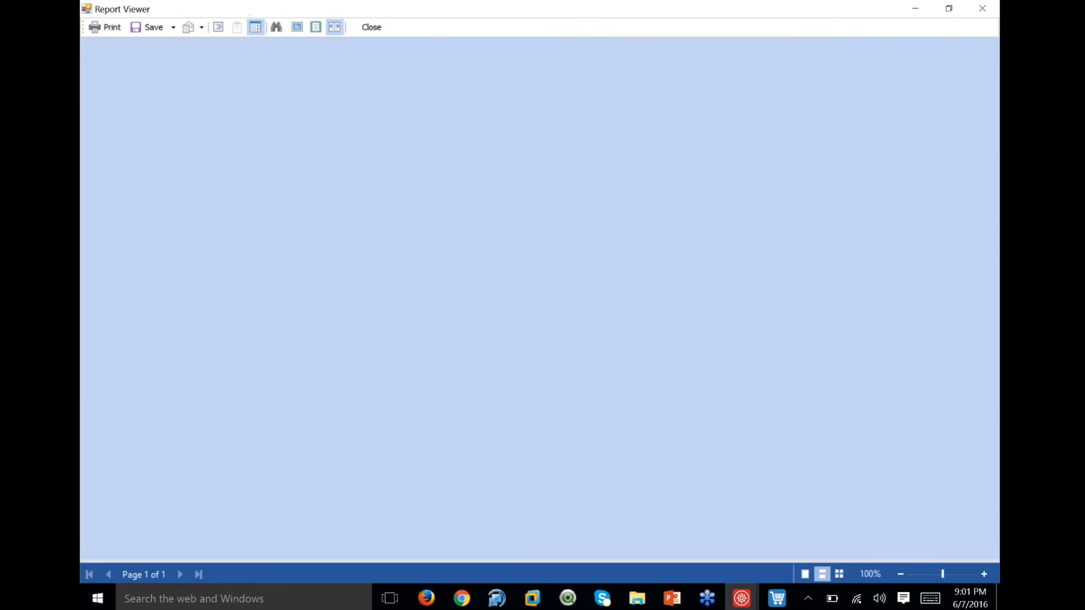
View the goods receipt printout in full screen, then close the report viewer and the Goods Receipt PO search.
click(296, 28)
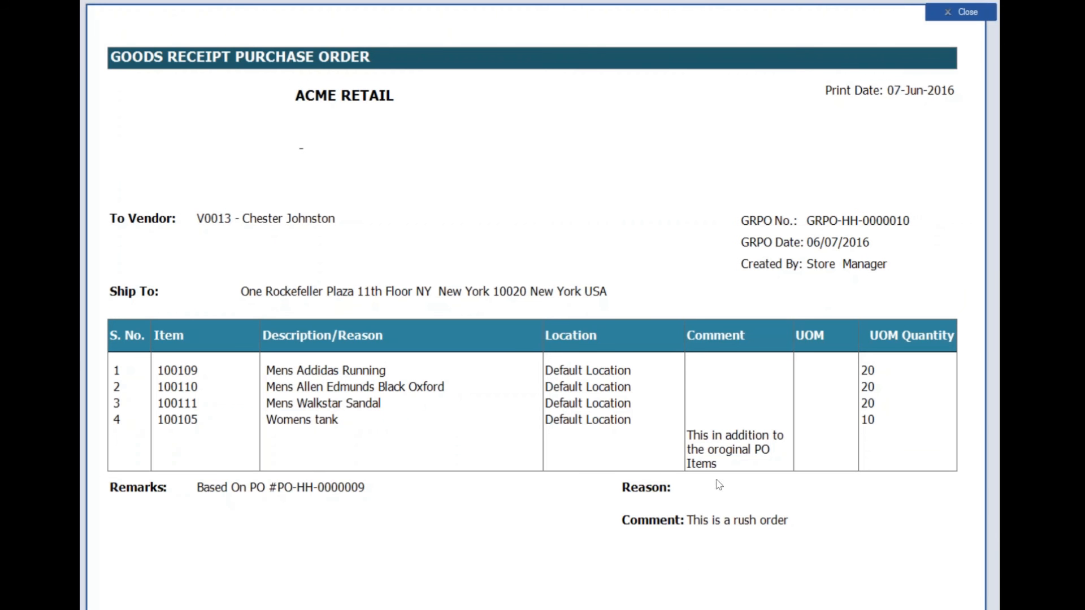
click(985, 6)
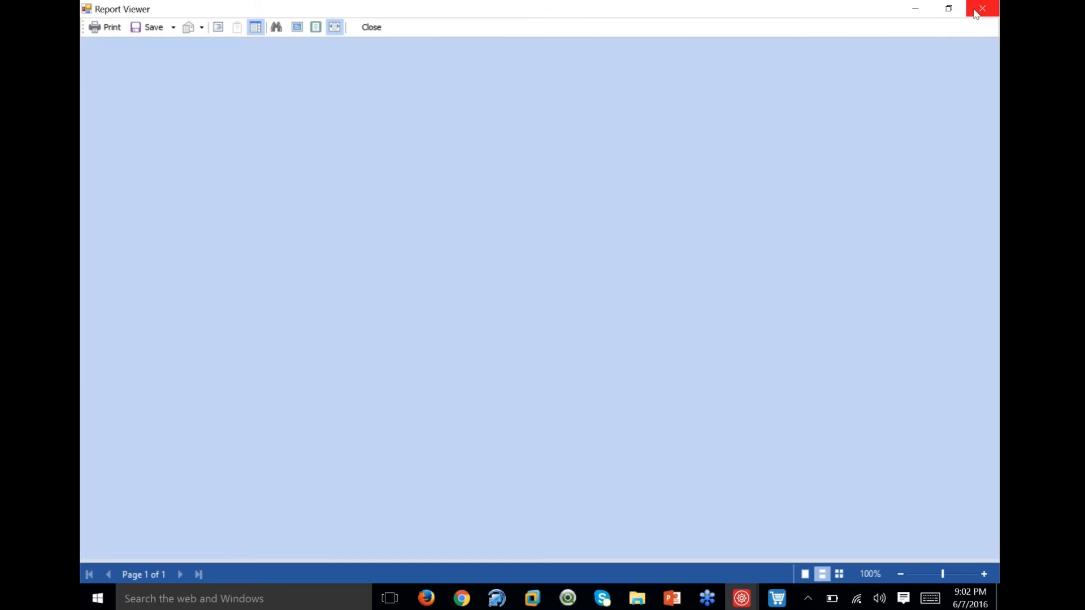
click(379, 26)
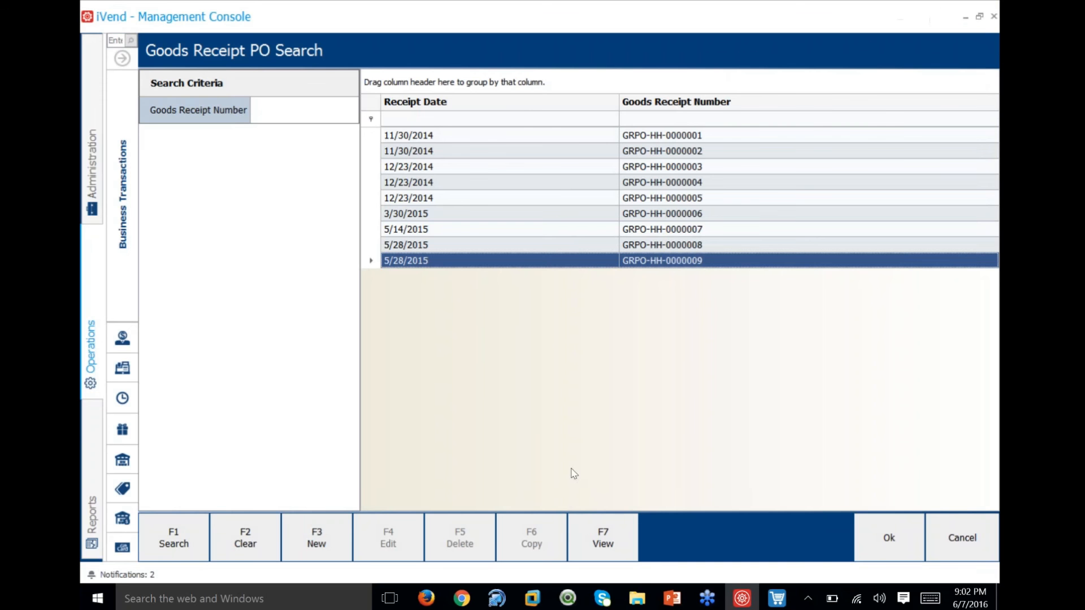
click(881, 542)
click(881, 542)
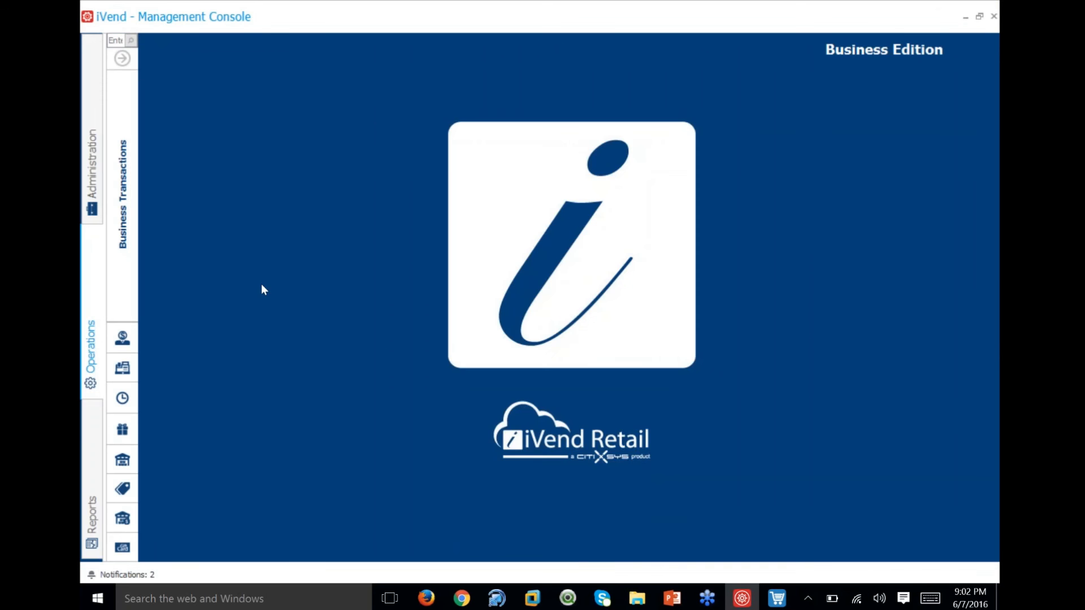
Expand the navigation pane and view the two unread purchase order alerts in the notifications.
click(123, 58)
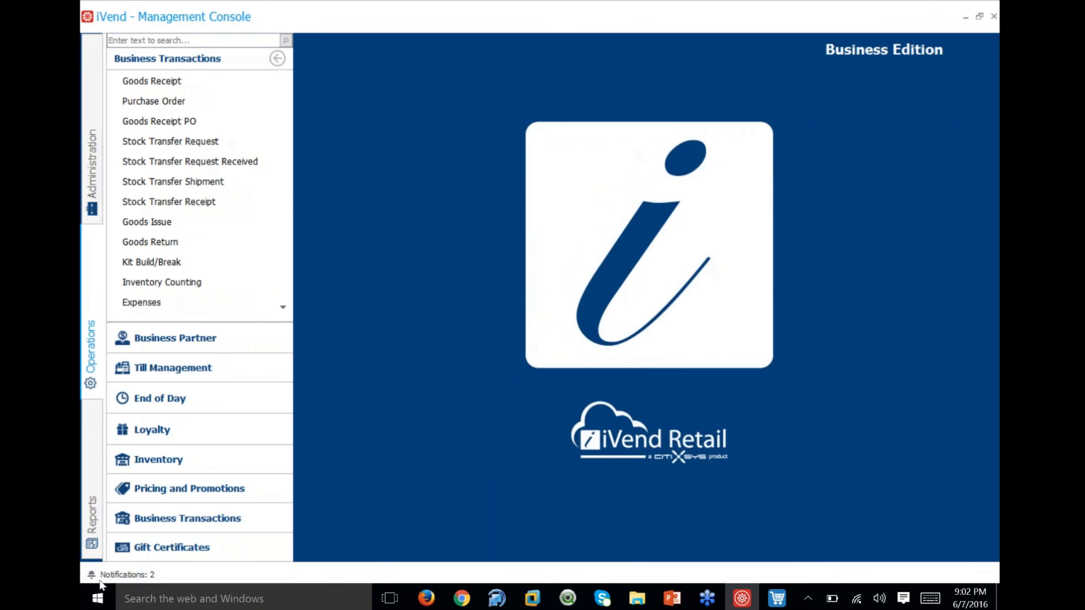
click(115, 574)
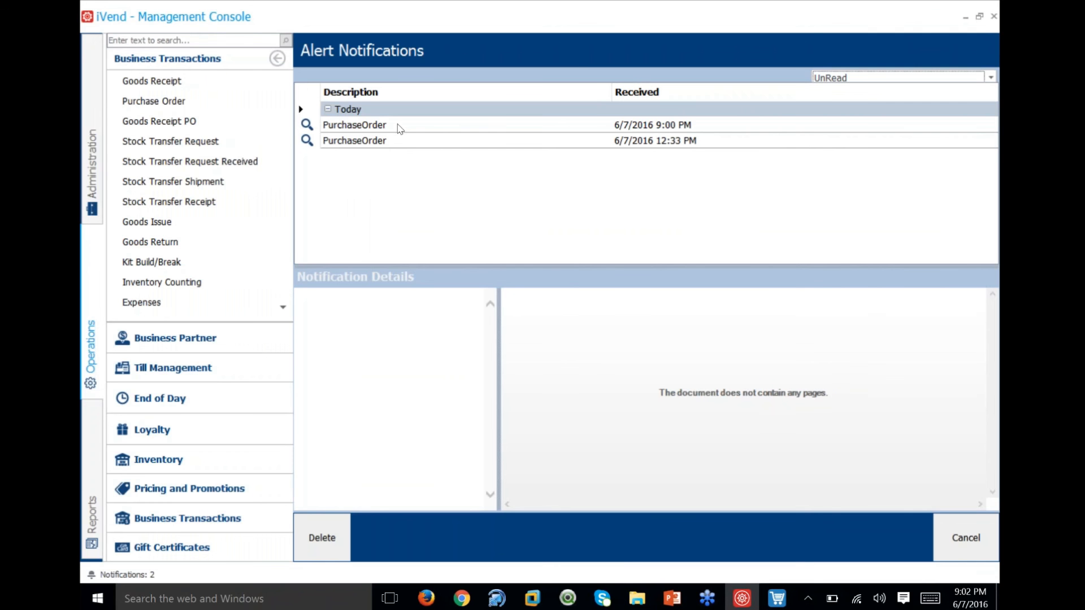
click(398, 127)
click(388, 145)
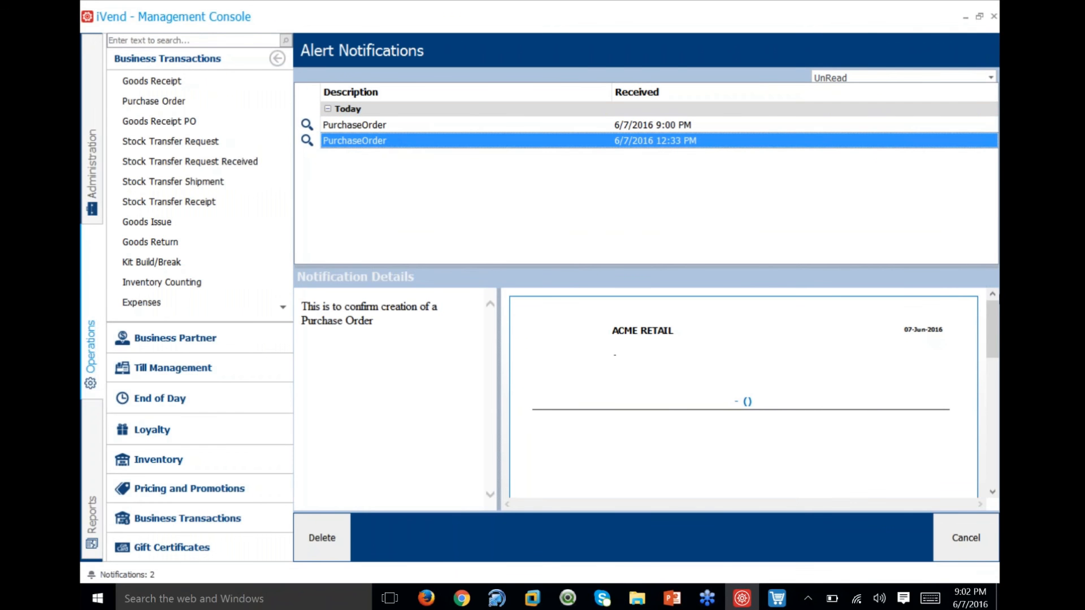
Filter the alert notifications to All, look through the older entries, and close the notifications.
click(959, 79)
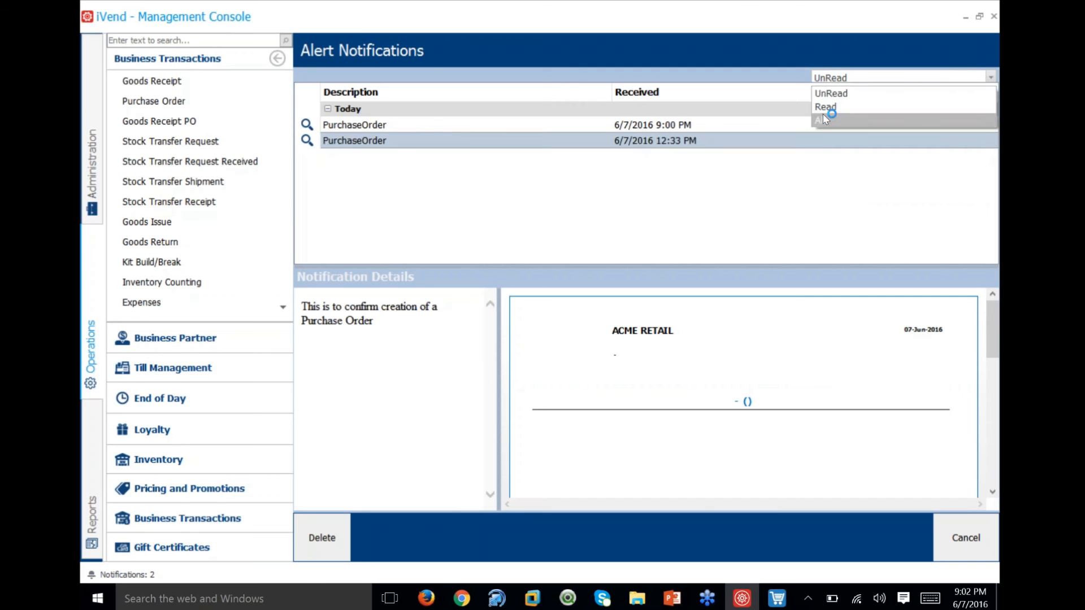
click(823, 113)
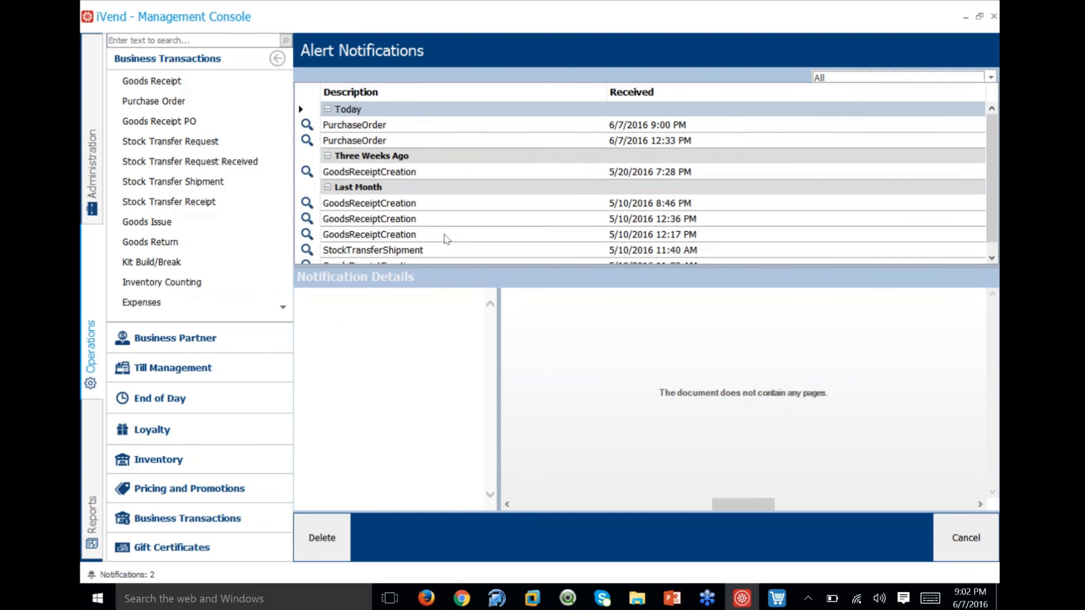
scroll(444, 237, down, 3)
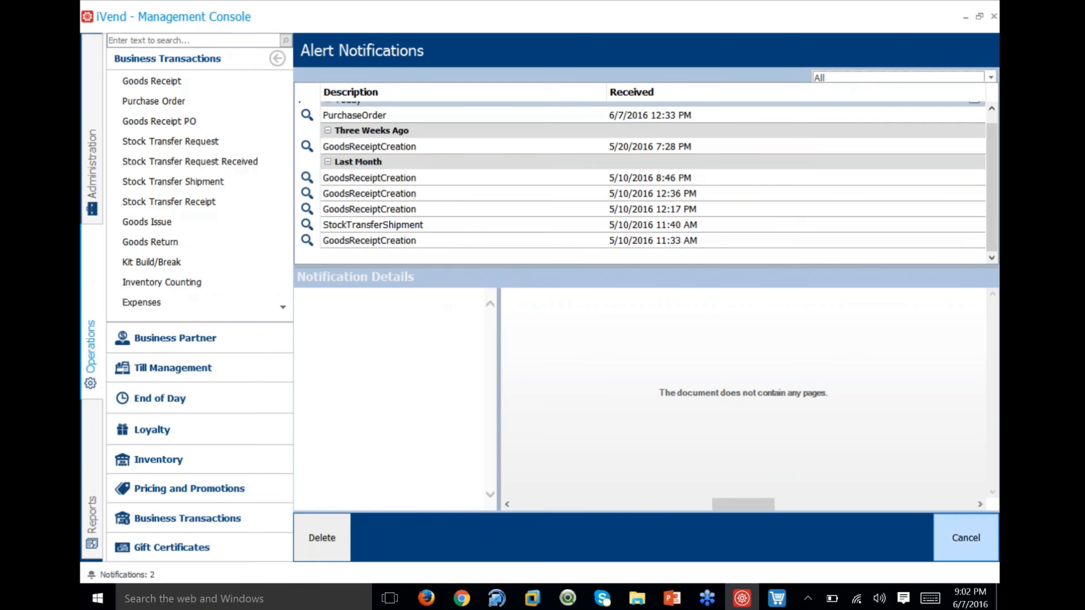
click(965, 537)
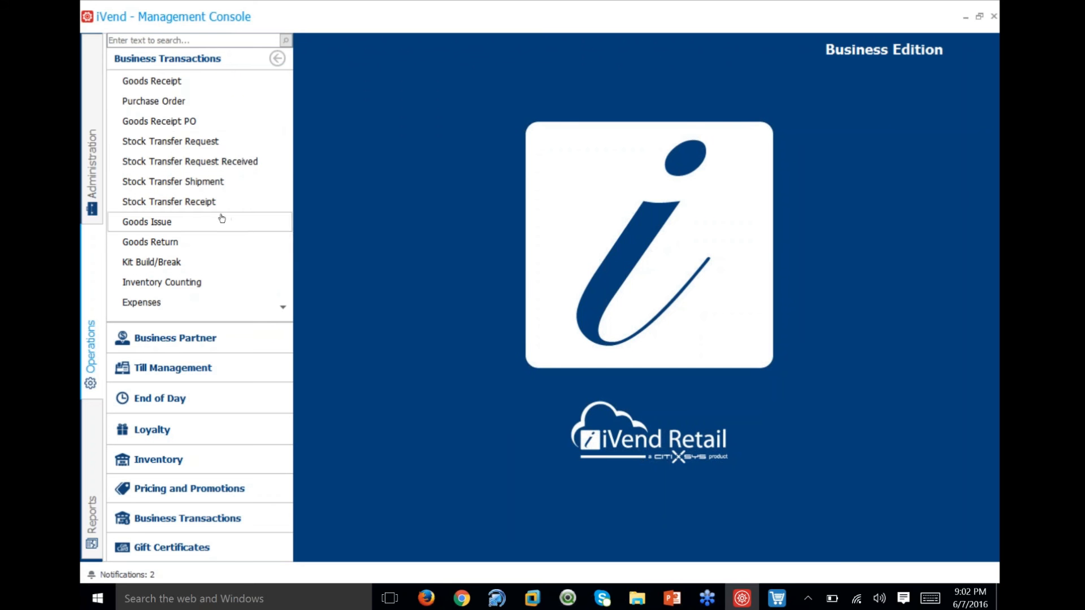
Switch to the PowerPoint slide of enhancements, highlight the "Price List management" item, and return to the iVend Management Console.
click(672, 598)
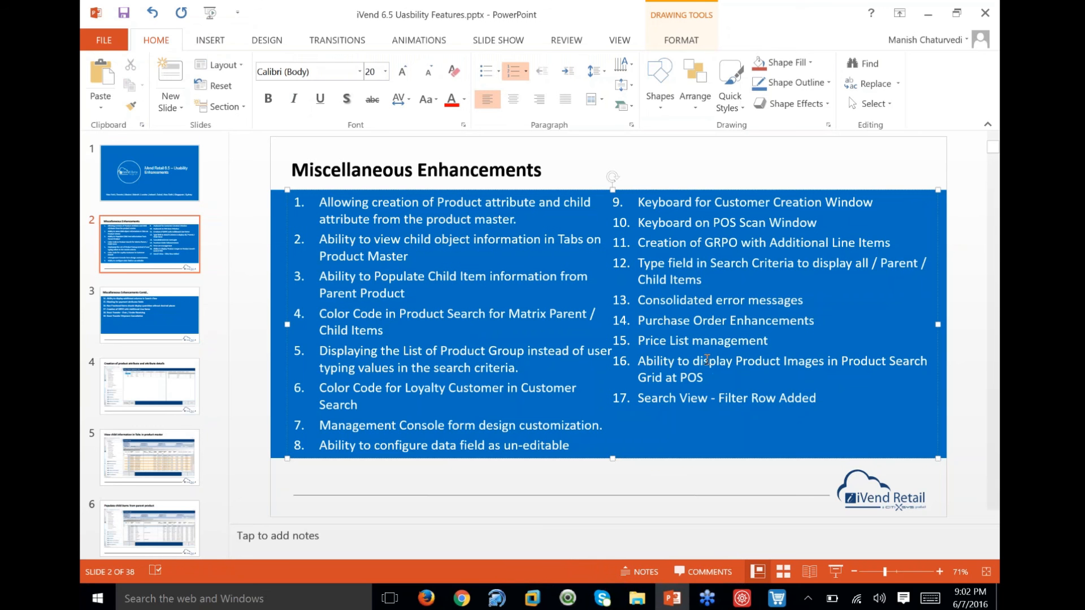
click(710, 340)
click(741, 599)
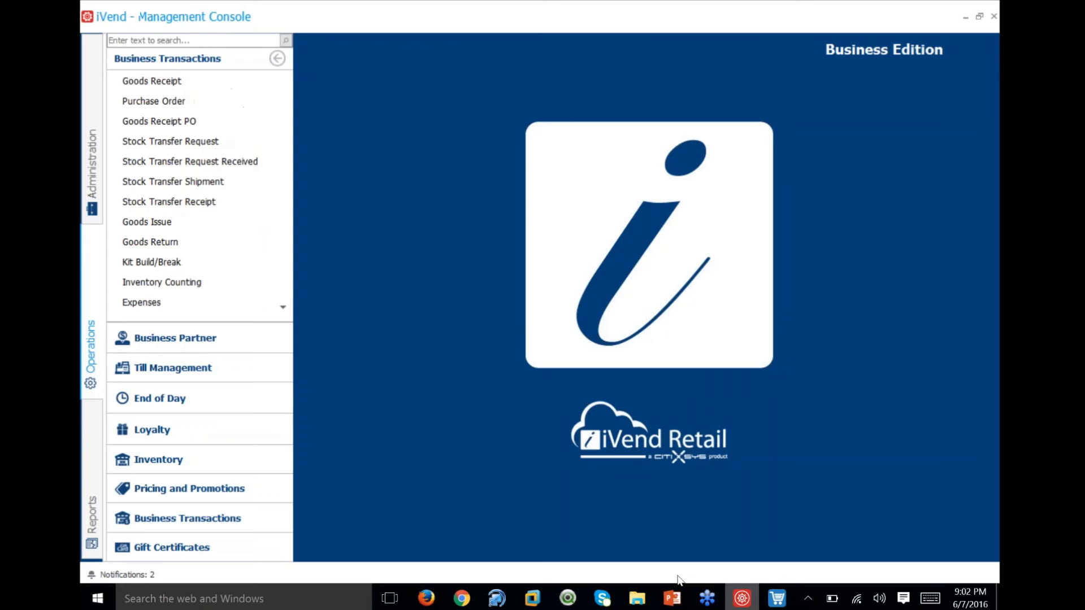
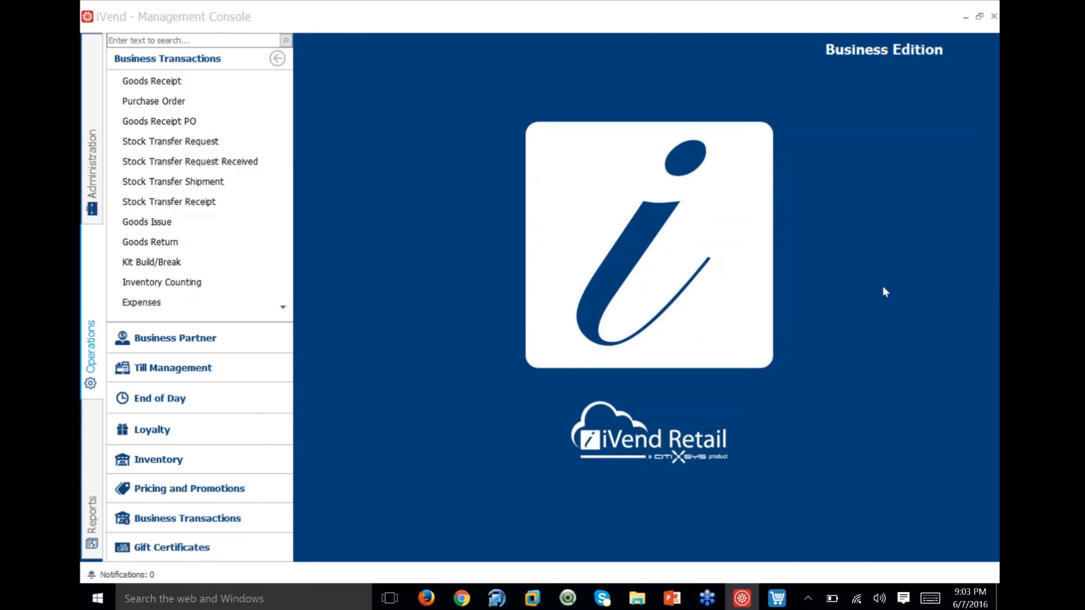
key(alt+Tab)
triple_click(695, 342)
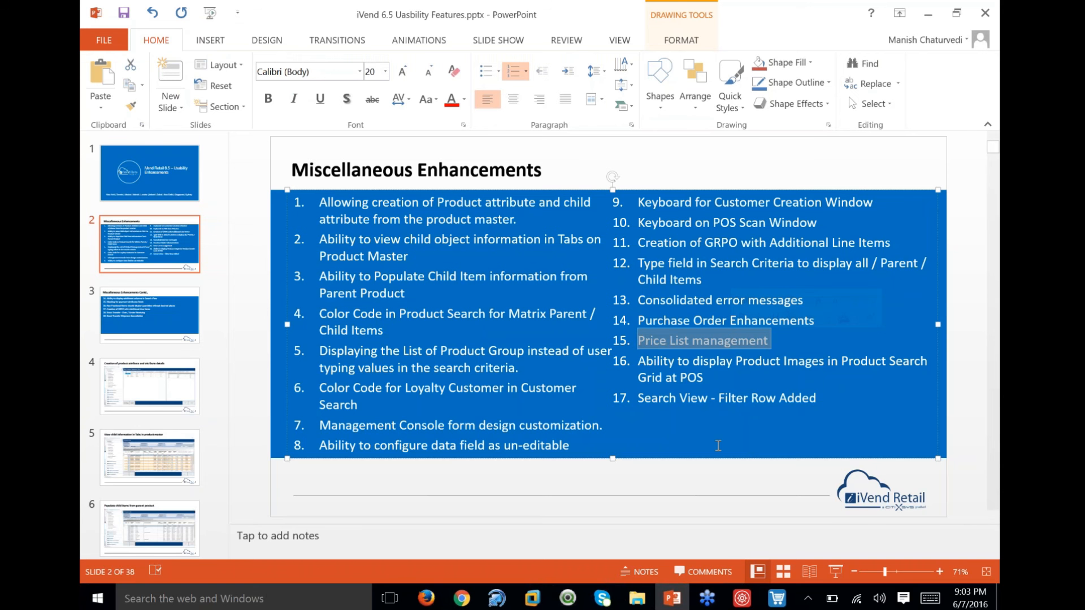
key(alt+Tab)
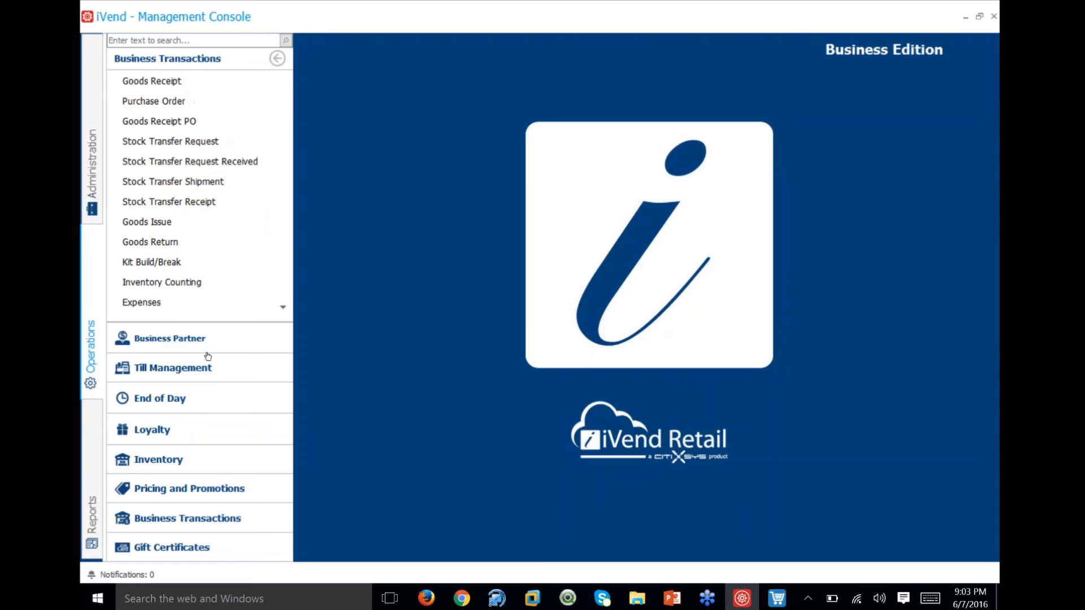
Open the New_Price_list record in Price Manager for editing, with the navigation pane collapsed.
click(195, 489)
click(155, 204)
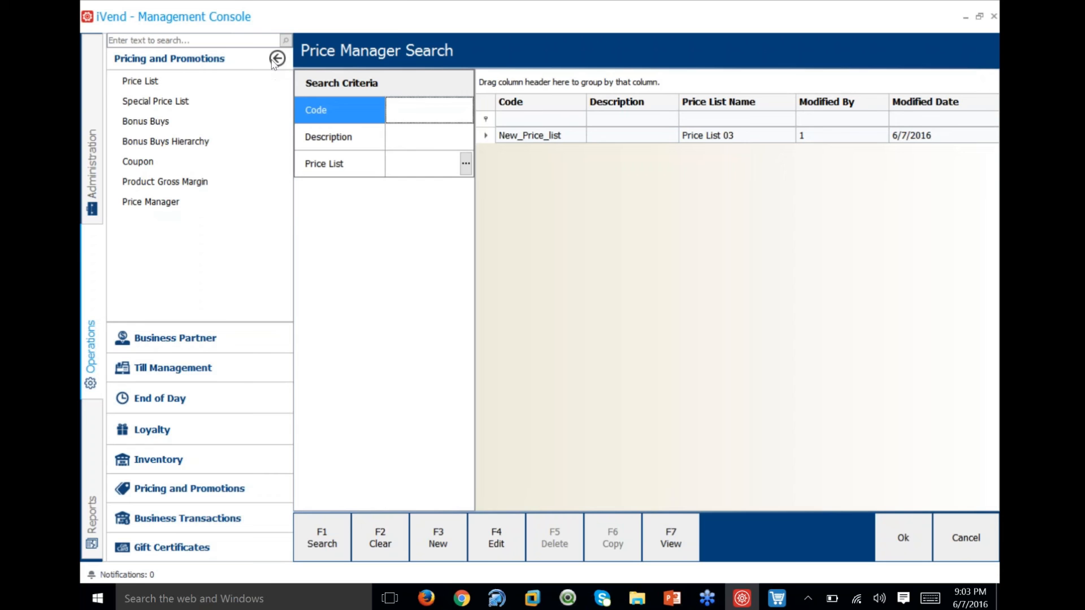
click(276, 59)
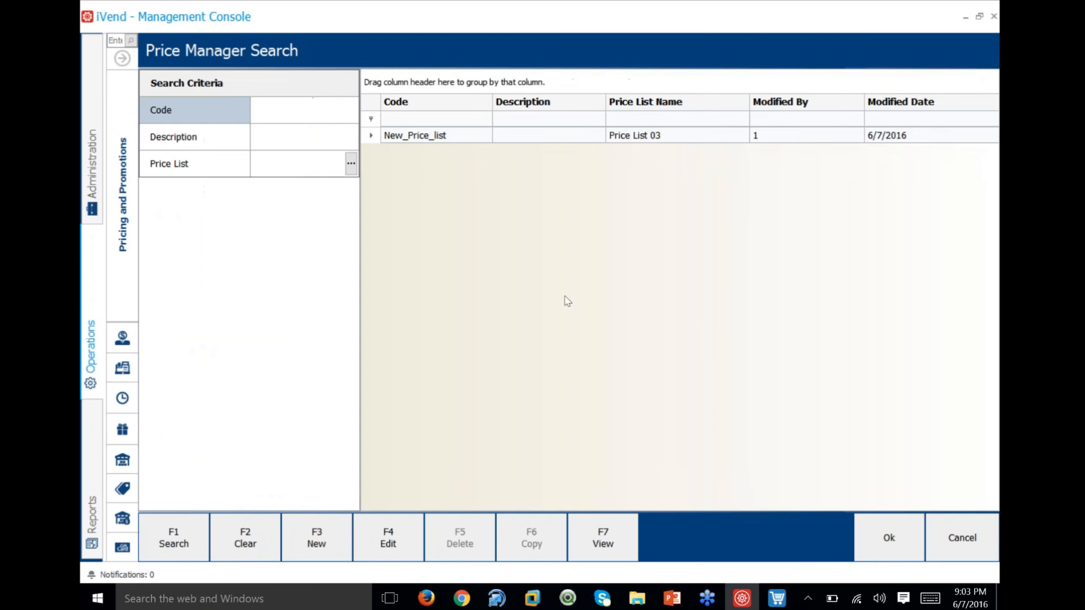
click(437, 137)
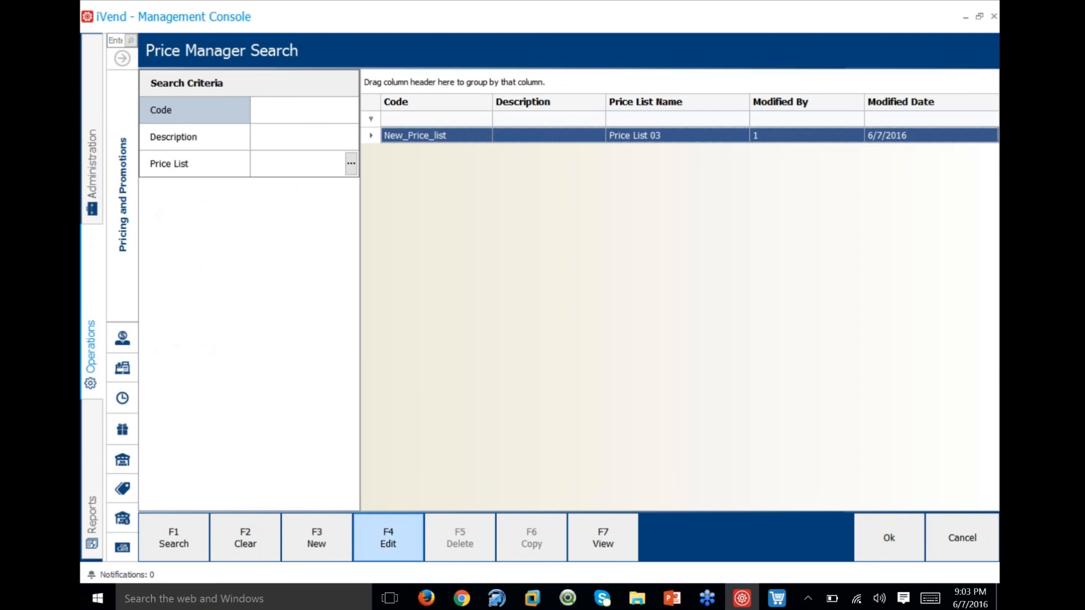
click(395, 541)
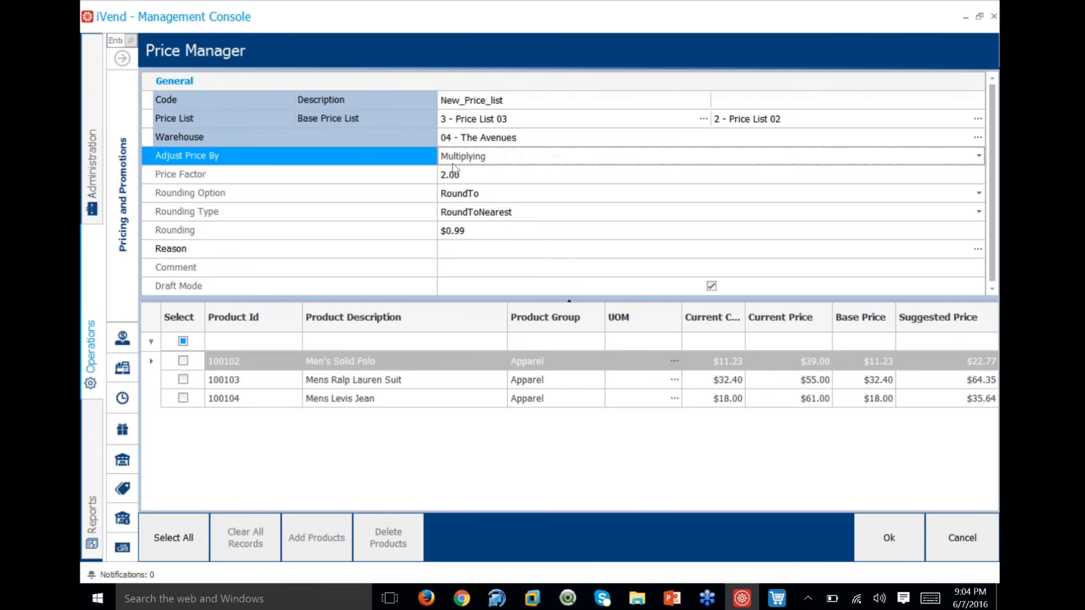
Examine the available Adjust Price By options and the Price Factor field of the price list.
click(679, 161)
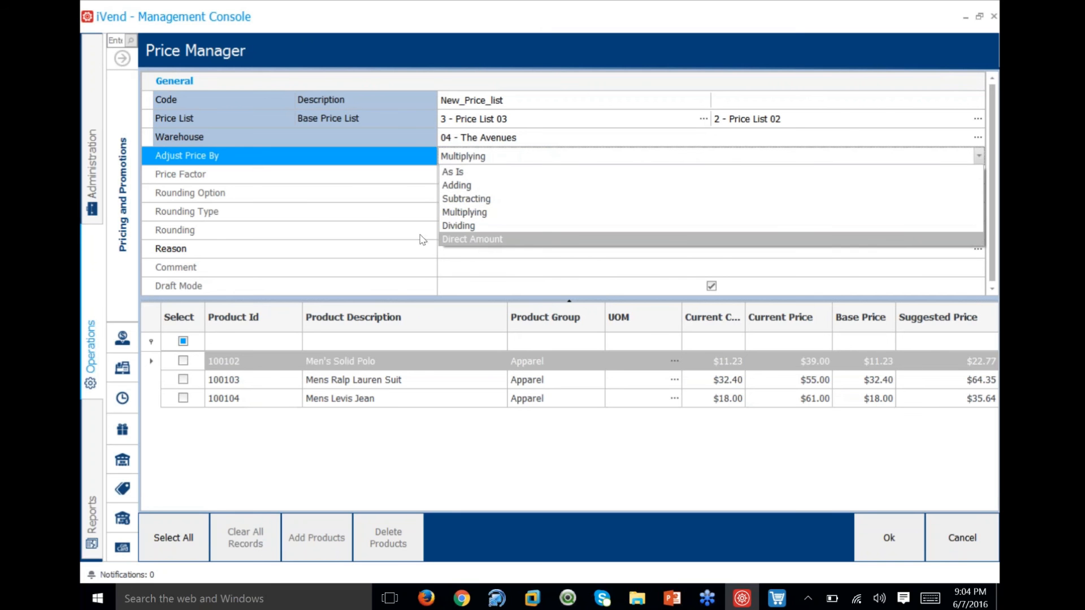
click(388, 181)
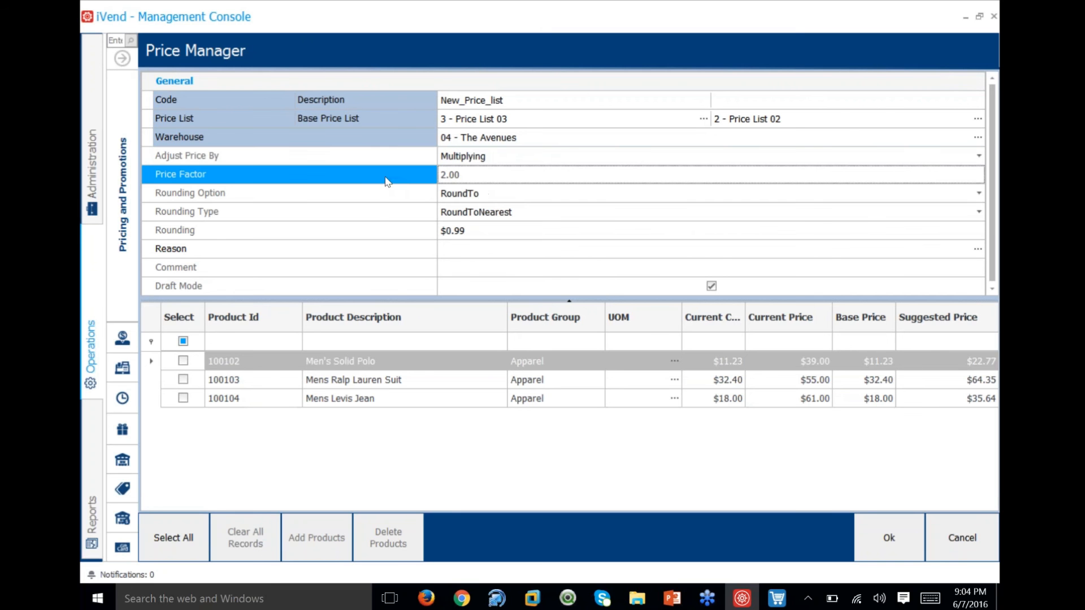
click(496, 179)
Select all three Apparel products in the price list's product grid.
click(183, 362)
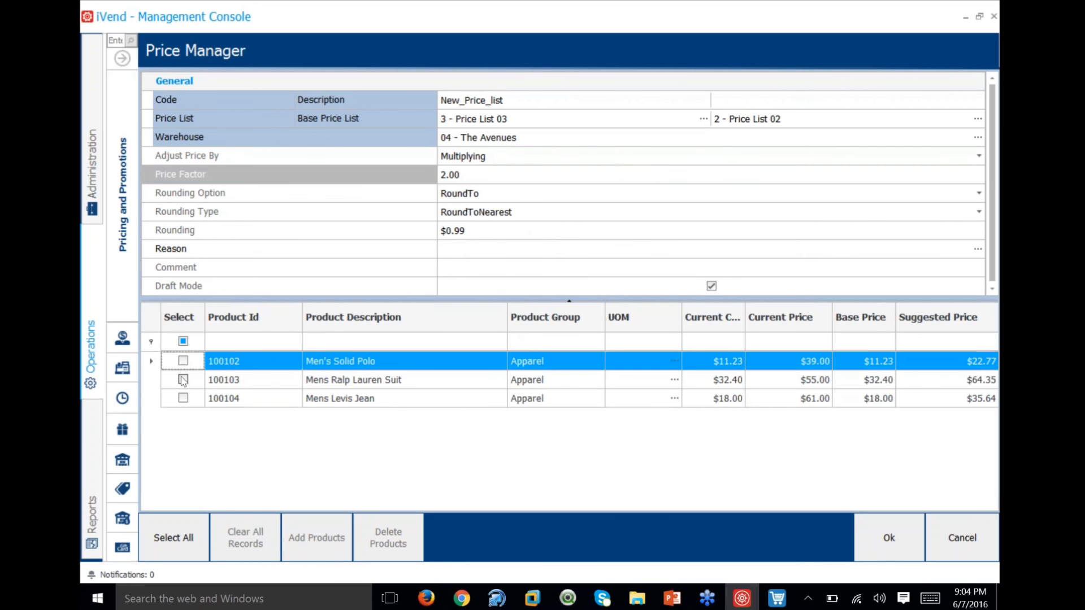
click(183, 379)
click(184, 364)
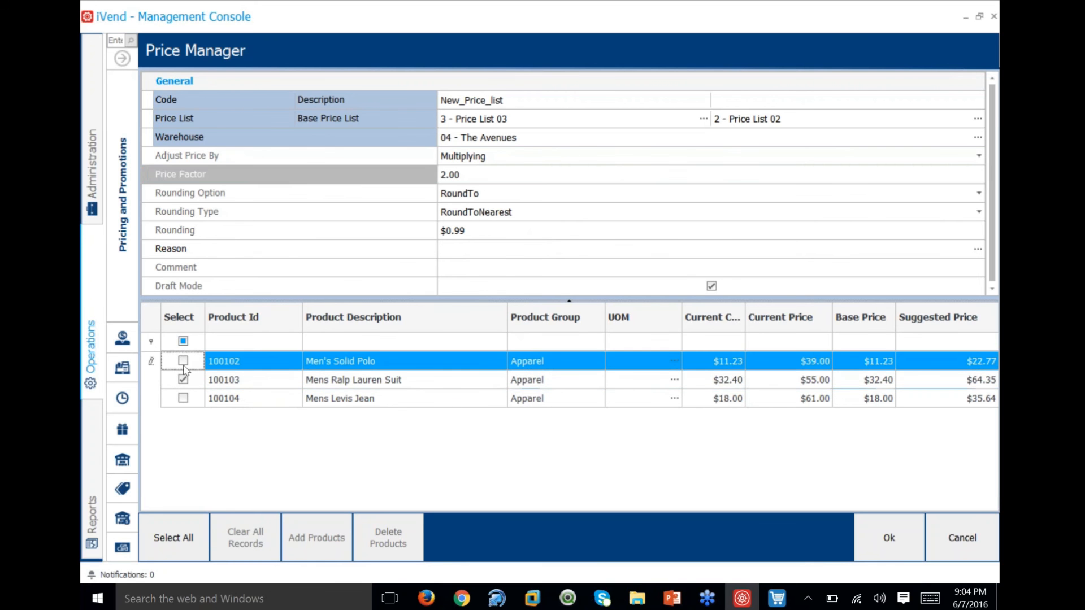
click(173, 537)
Set the Price Factor of the price list to 1.50.
click(488, 178)
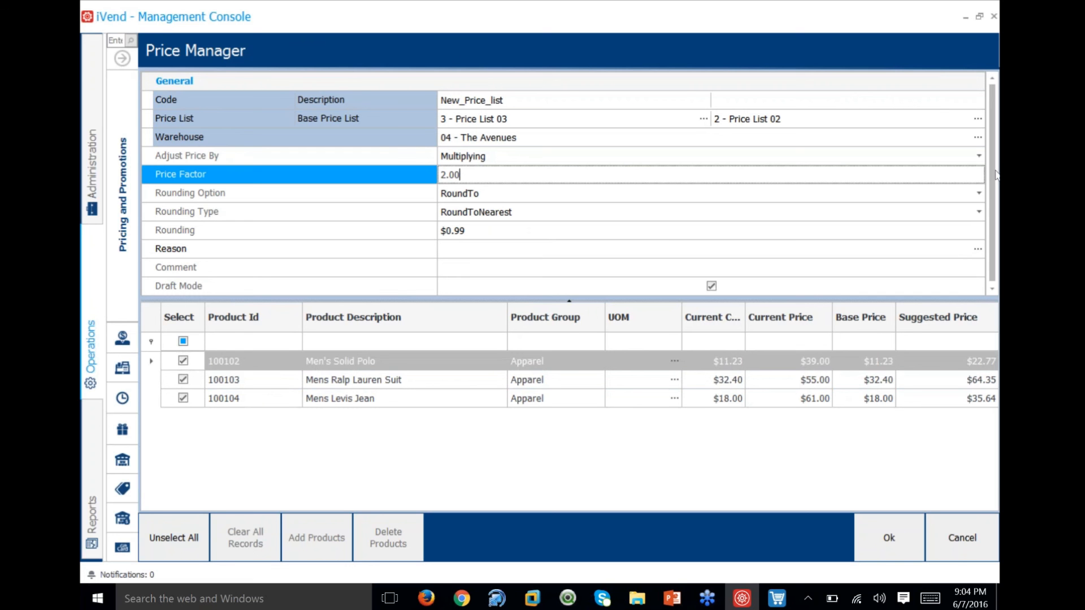
double_click(539, 176)
text(1.50)
key(Tab)
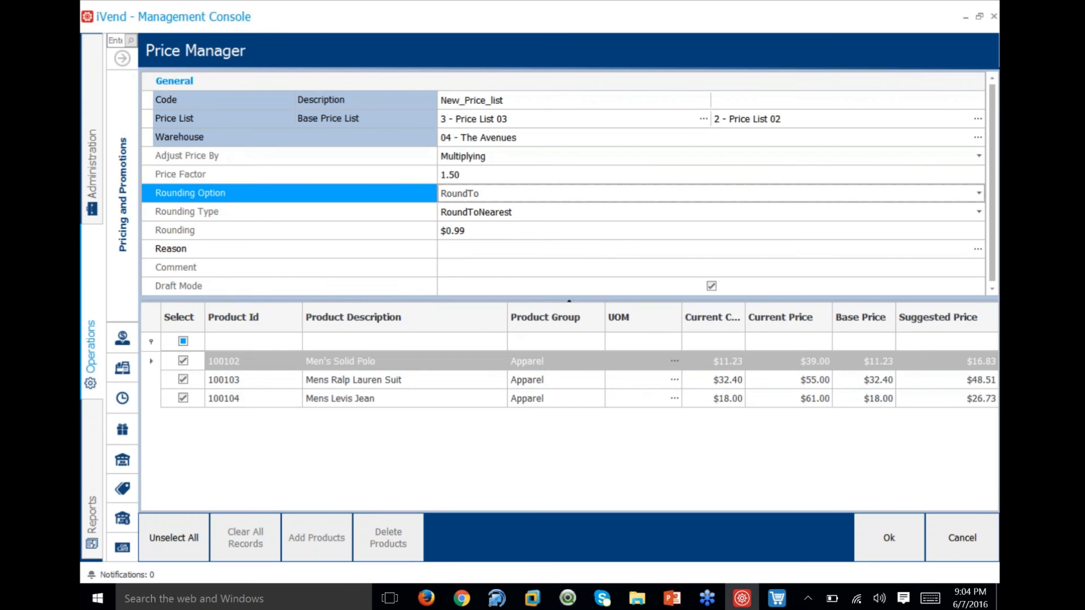
Save the selected price records and reopen New_Price_list for editing.
click(985, 215)
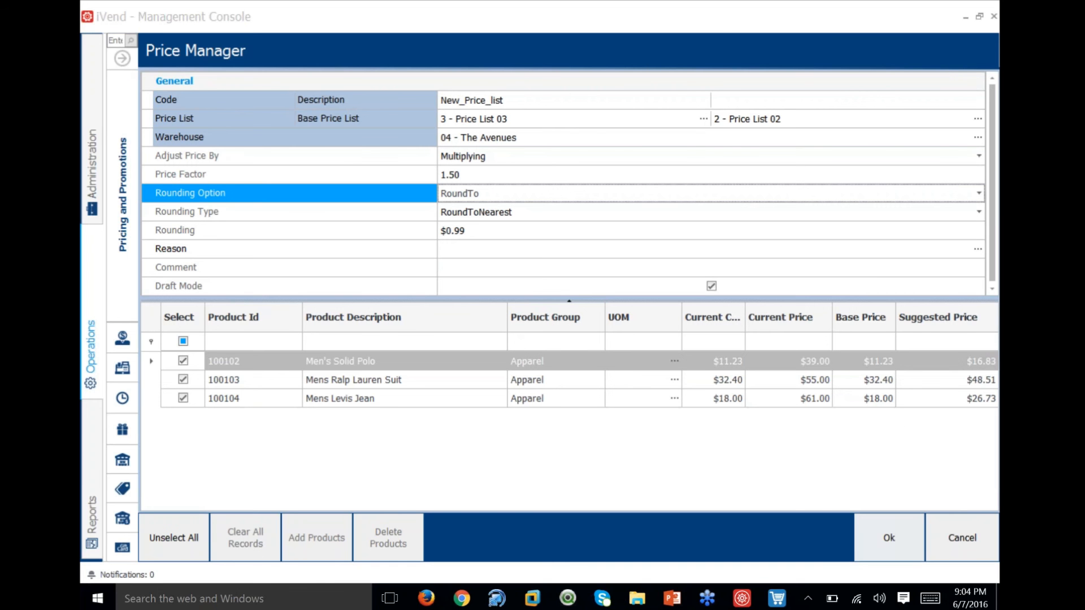
click(895, 537)
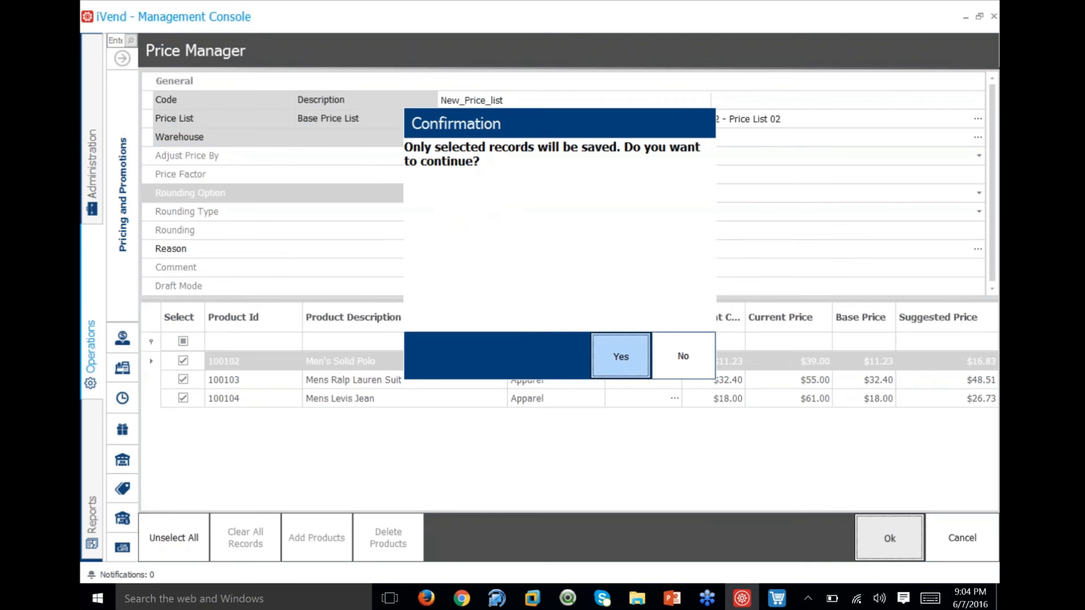
click(621, 357)
click(388, 537)
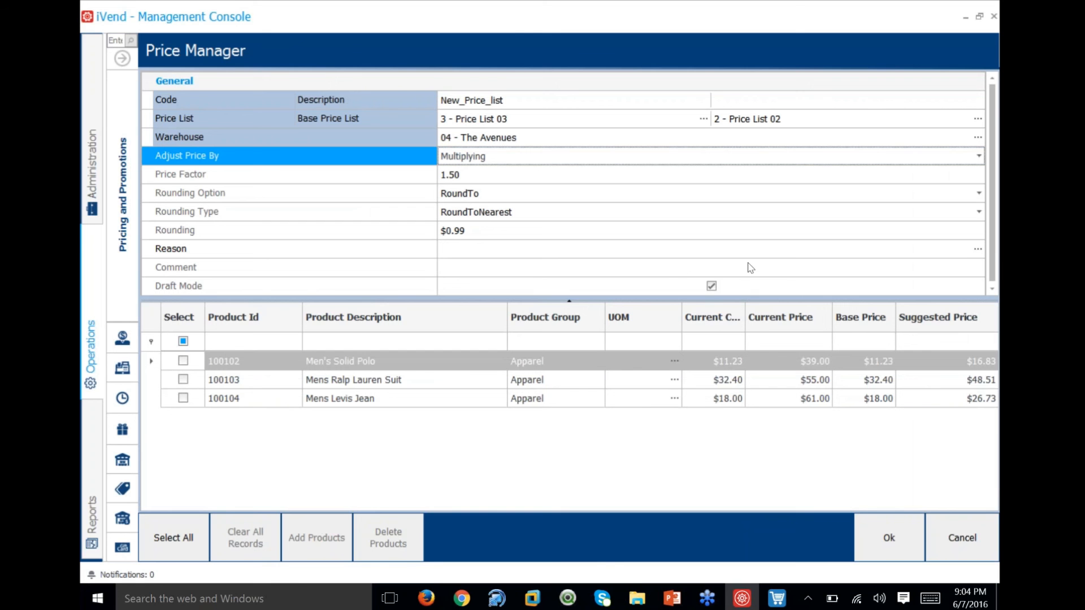
Keep Draft Mode enabled and enlarge the product grid by shrinking the General details area down to the Warehouse row.
click(711, 286)
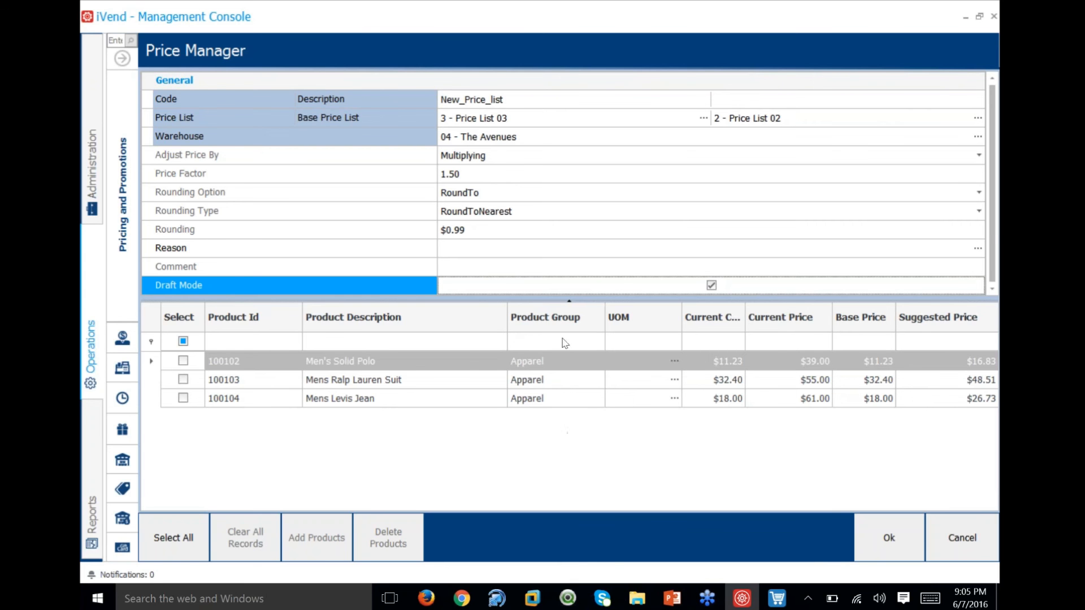
drag(571, 282, 572, 117)
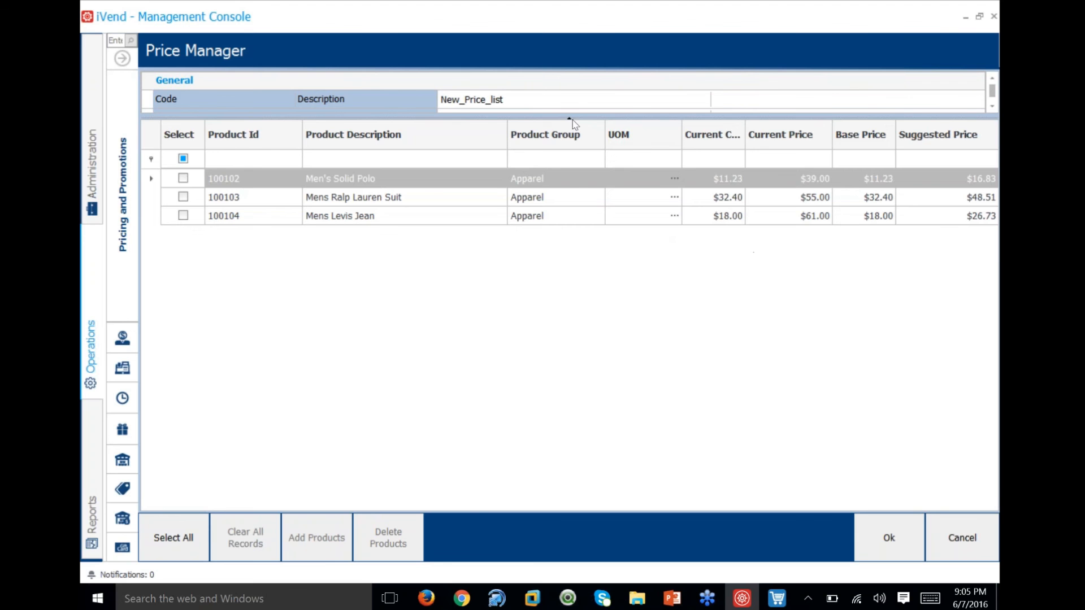
drag(572, 123, 569, 162)
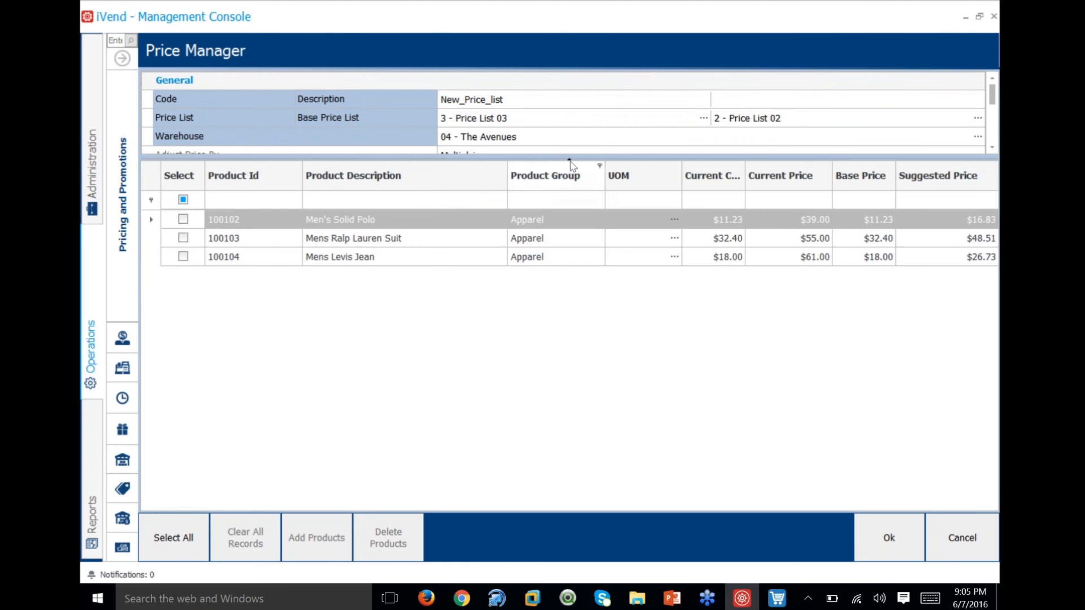
Expand the General details area again, then close New_Price_list and the Price Manager search and restore the full navigation menu.
drag(571, 160, 572, 330)
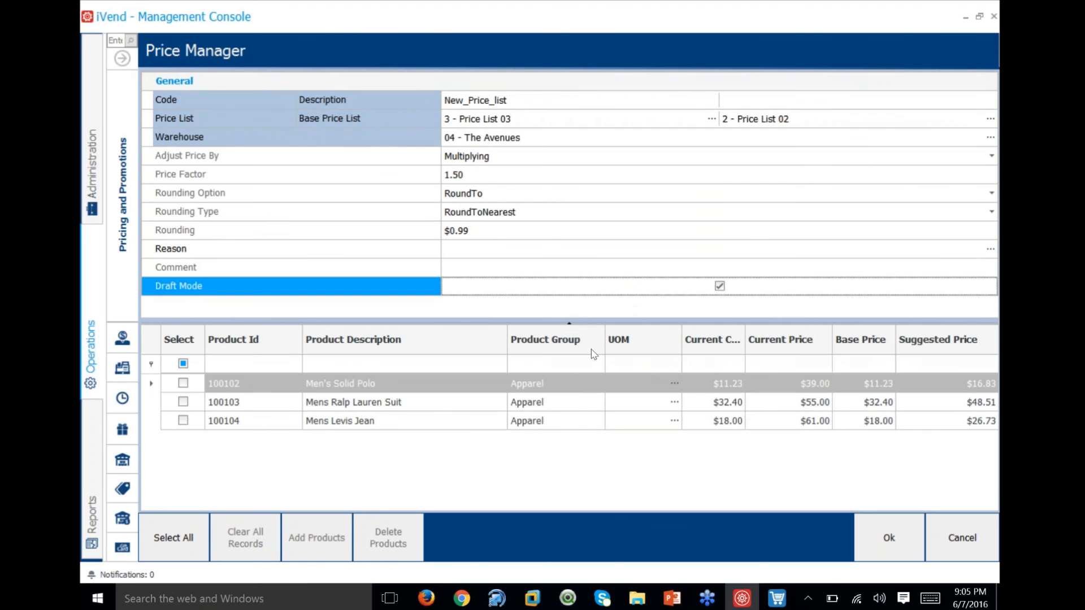
click(961, 540)
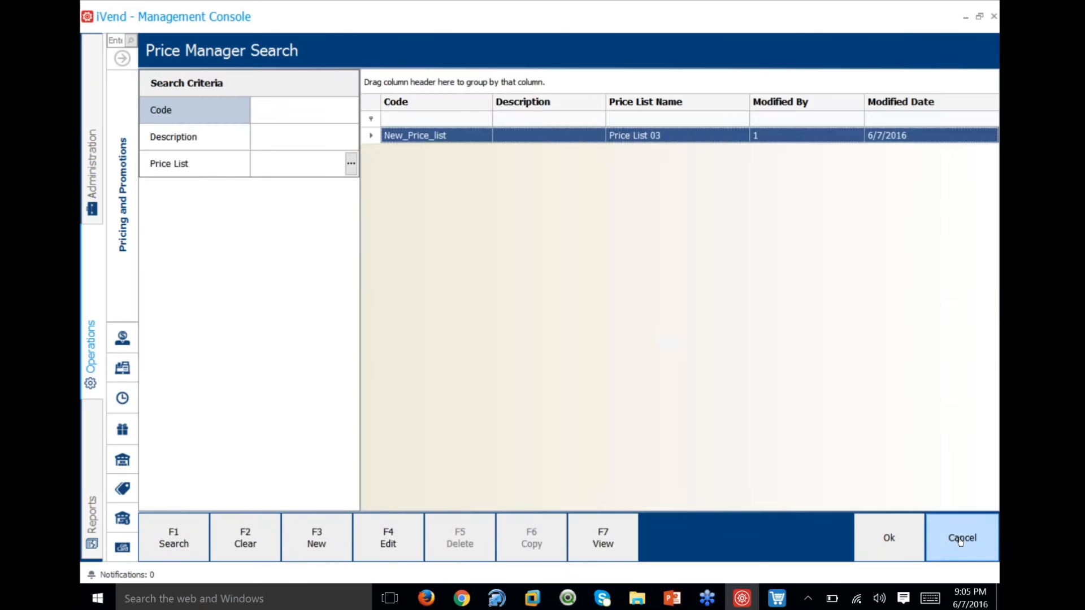
click(961, 538)
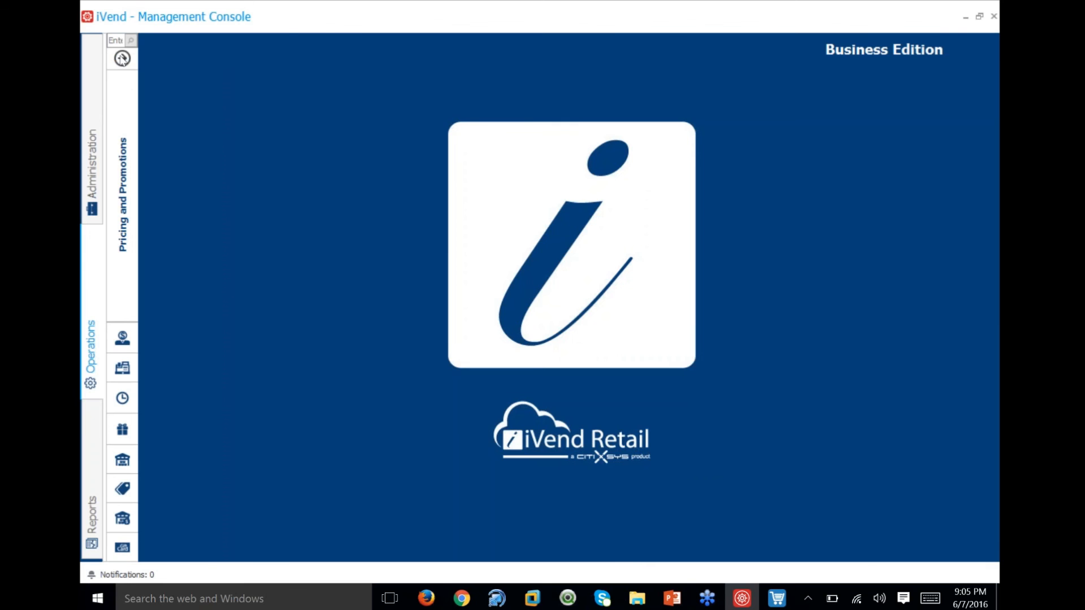
click(122, 58)
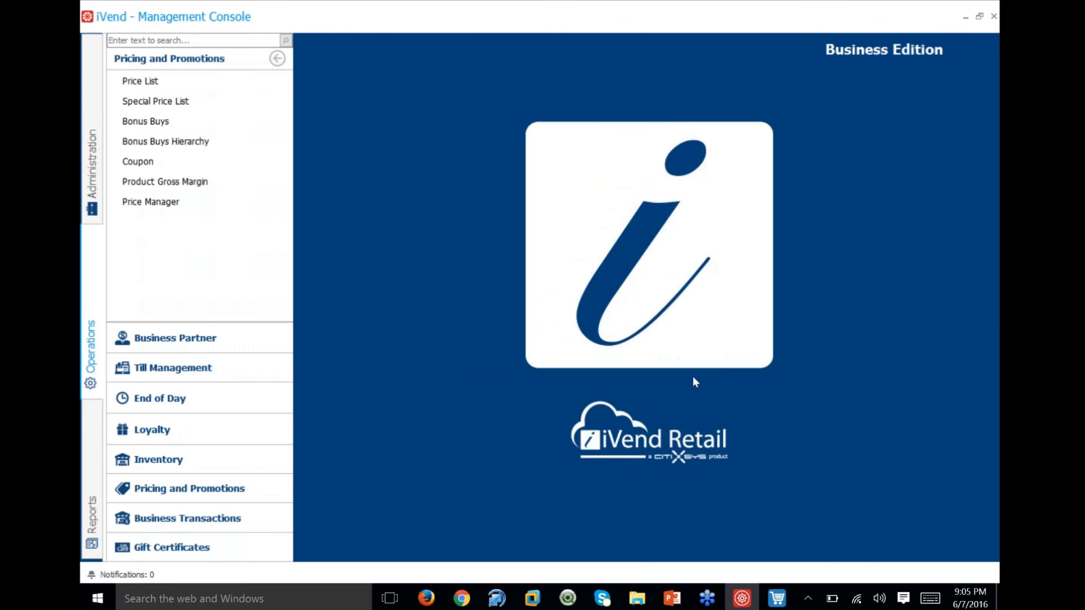
Switch to the PowerPoint deck and review the Miscellaneous Enhancements Contd.. list on slide 3.
click(678, 600)
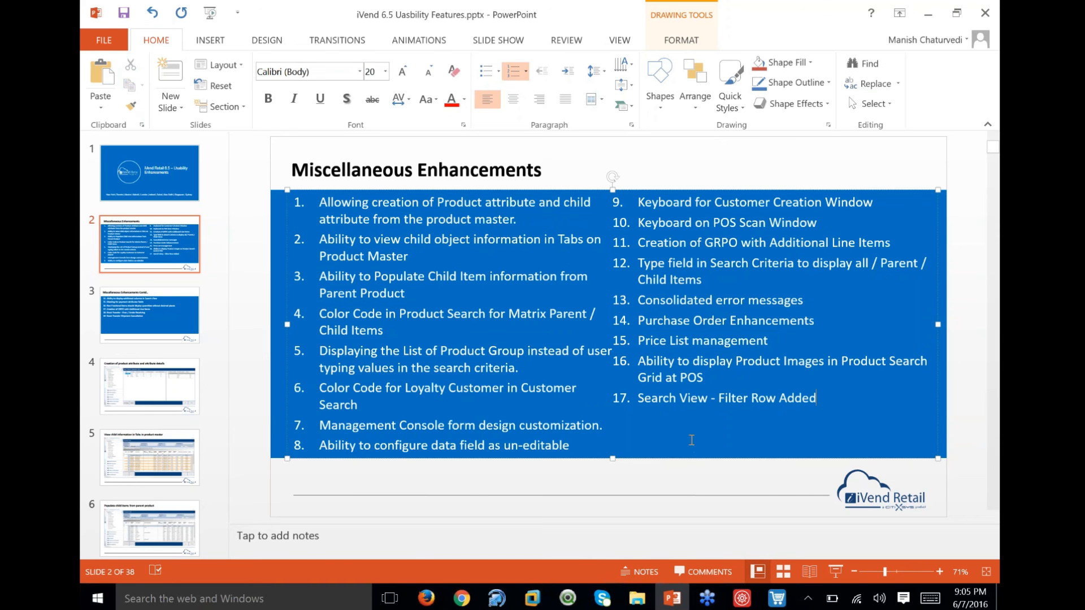
click(142, 311)
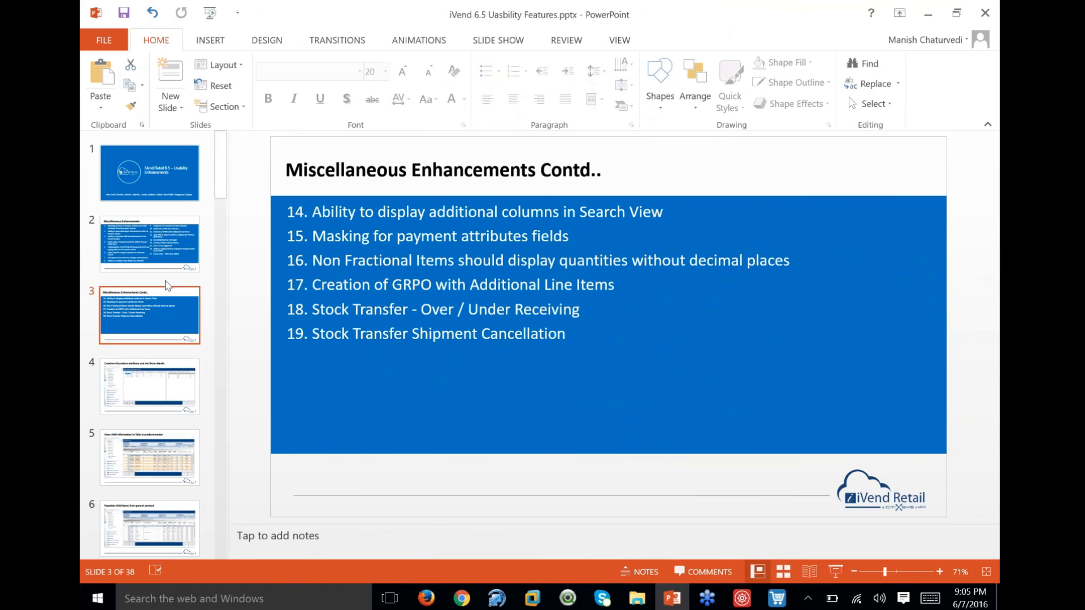
drag(371, 285, 410, 333)
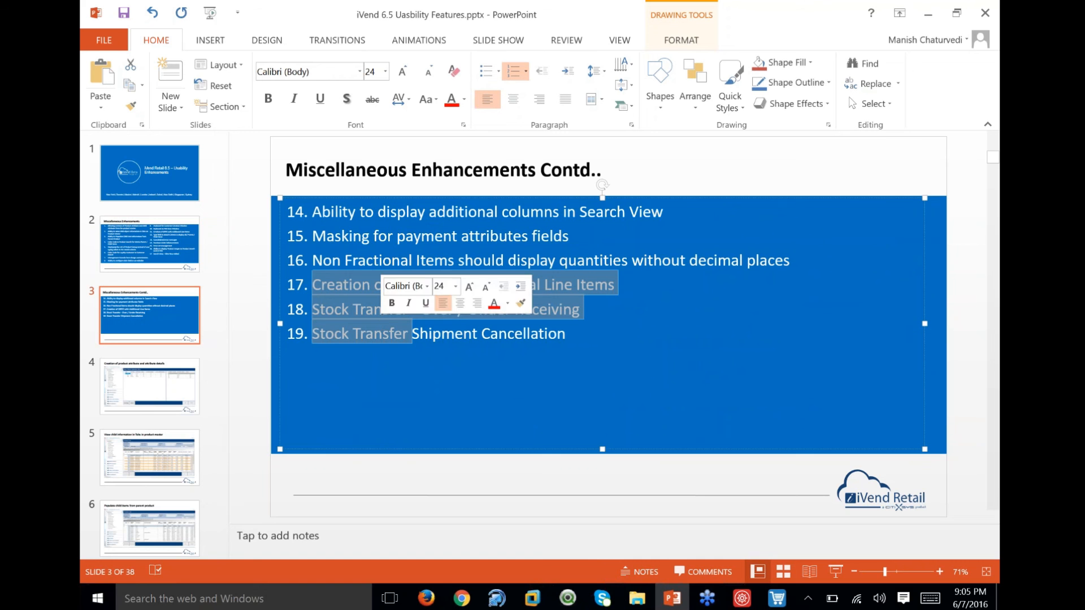
click(446, 212)
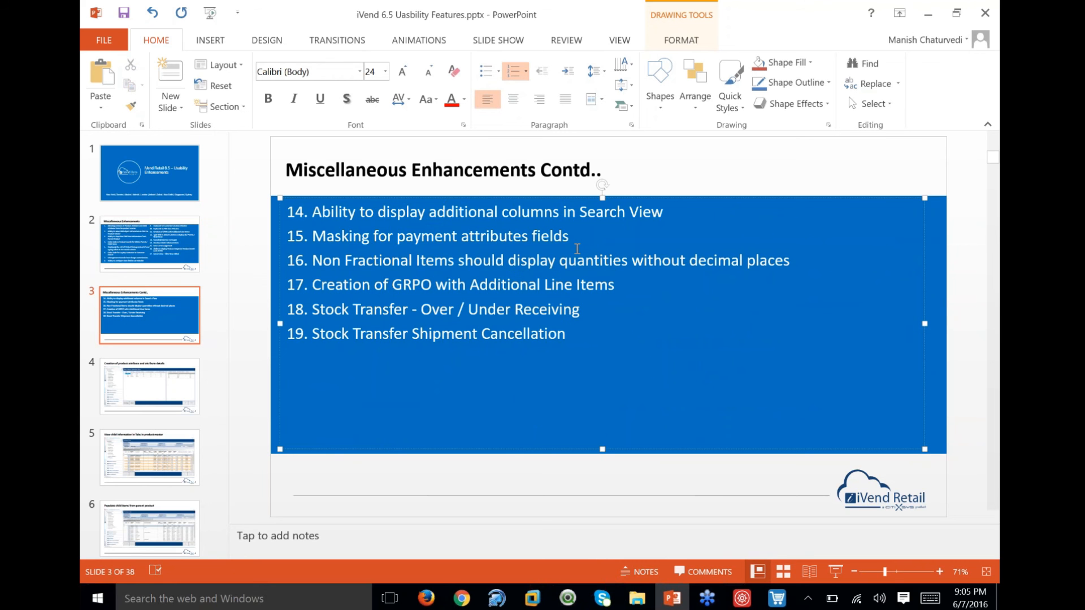
Switch to iVend Management Console and open the ProductSearch entry of Search Grid Column Definition for editing.
click(742, 597)
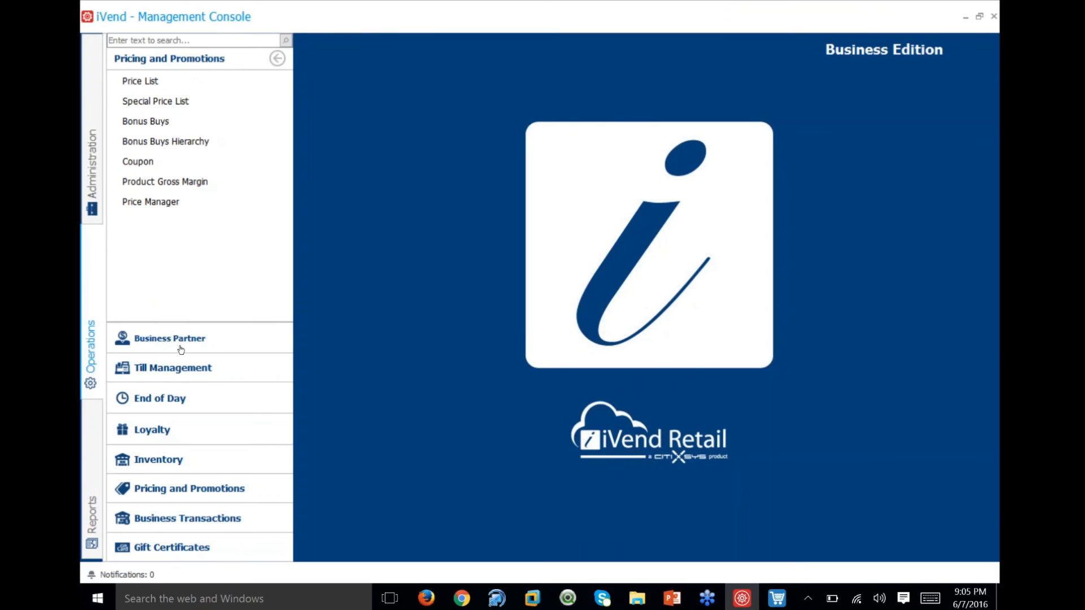
click(92, 192)
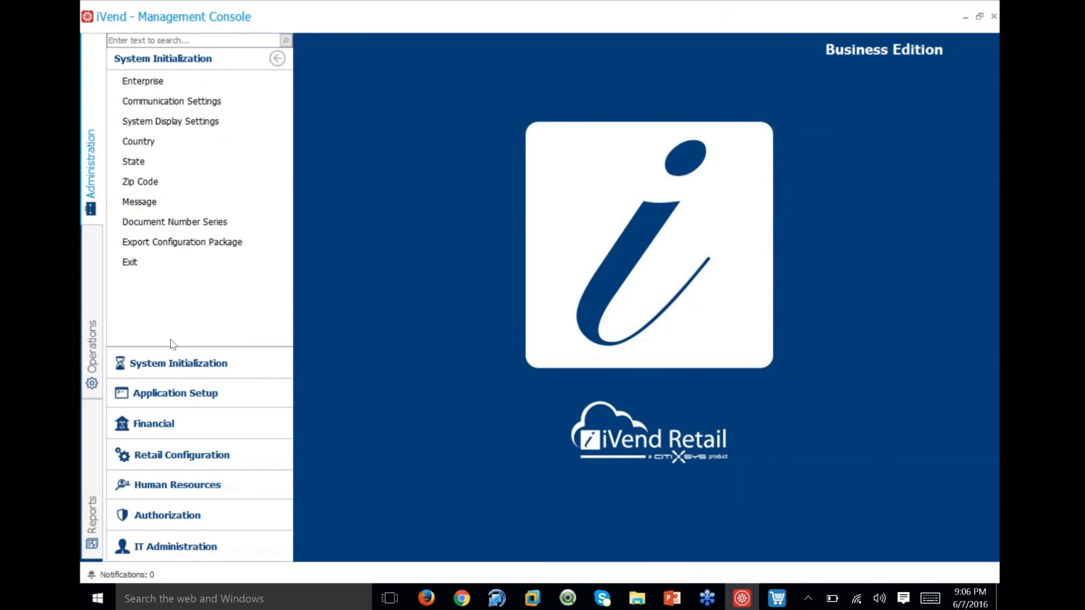
click(185, 399)
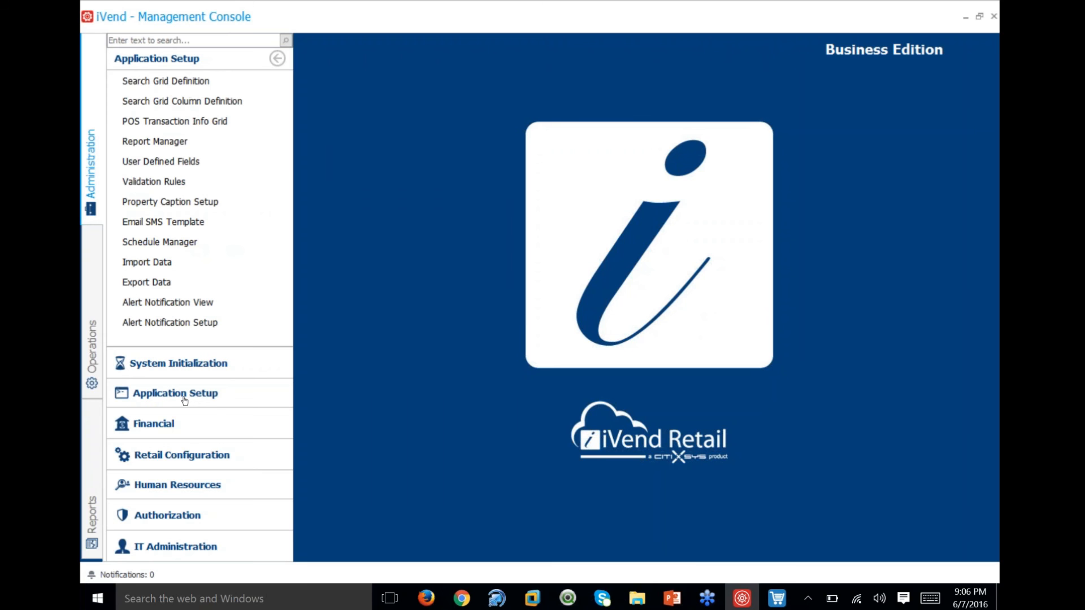
click(182, 101)
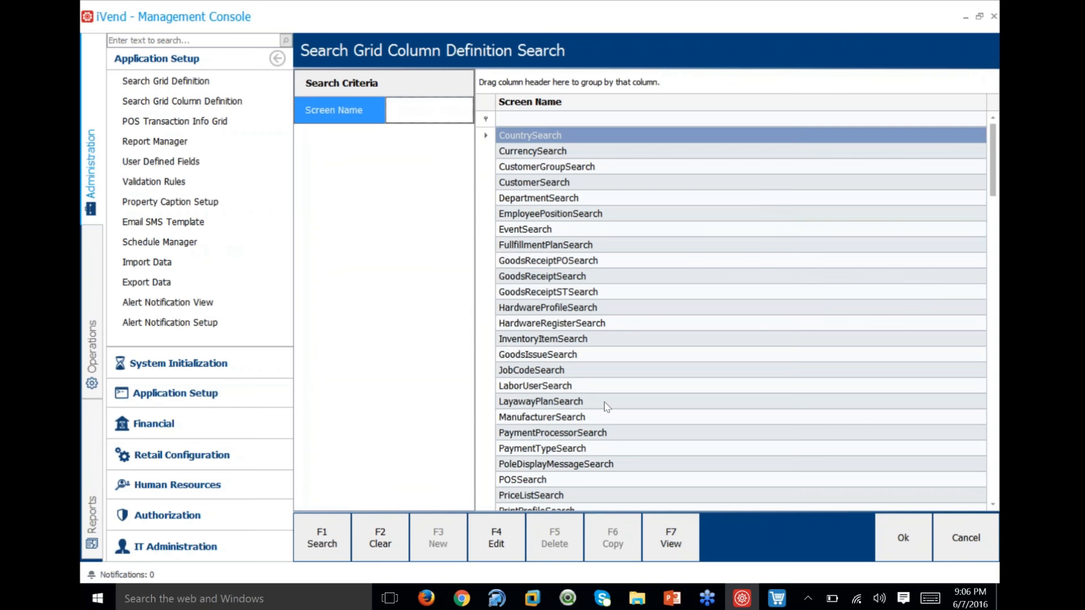
scroll(584, 401, down, 5)
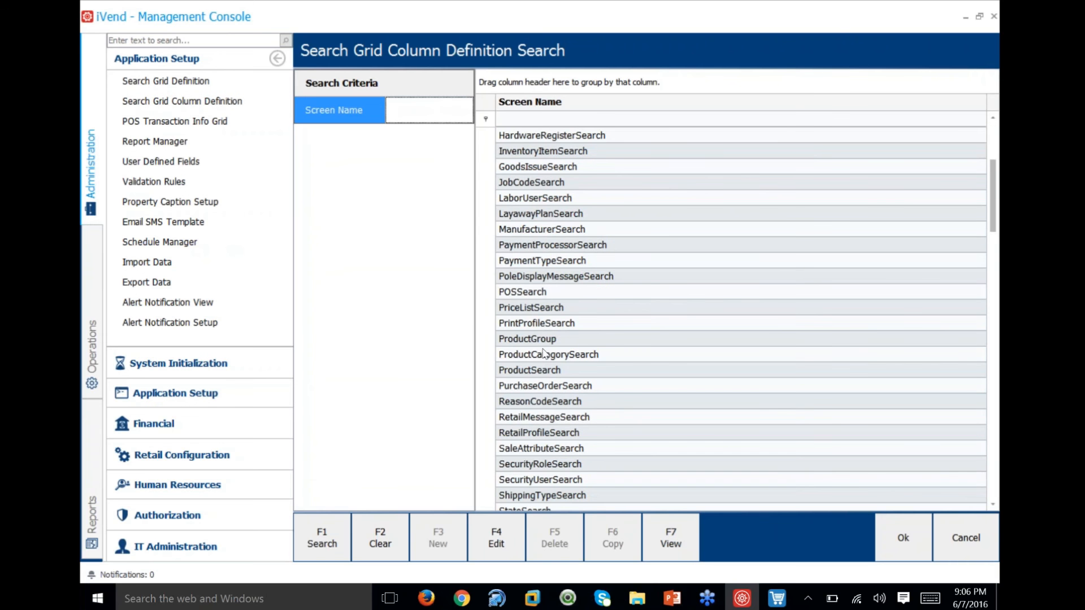
click(545, 370)
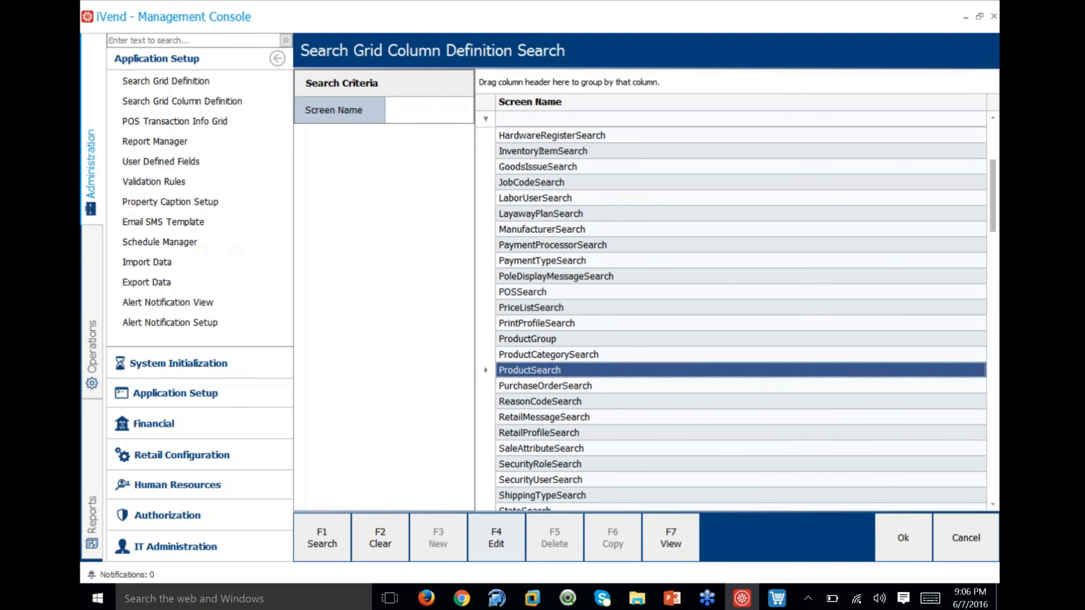
click(496, 538)
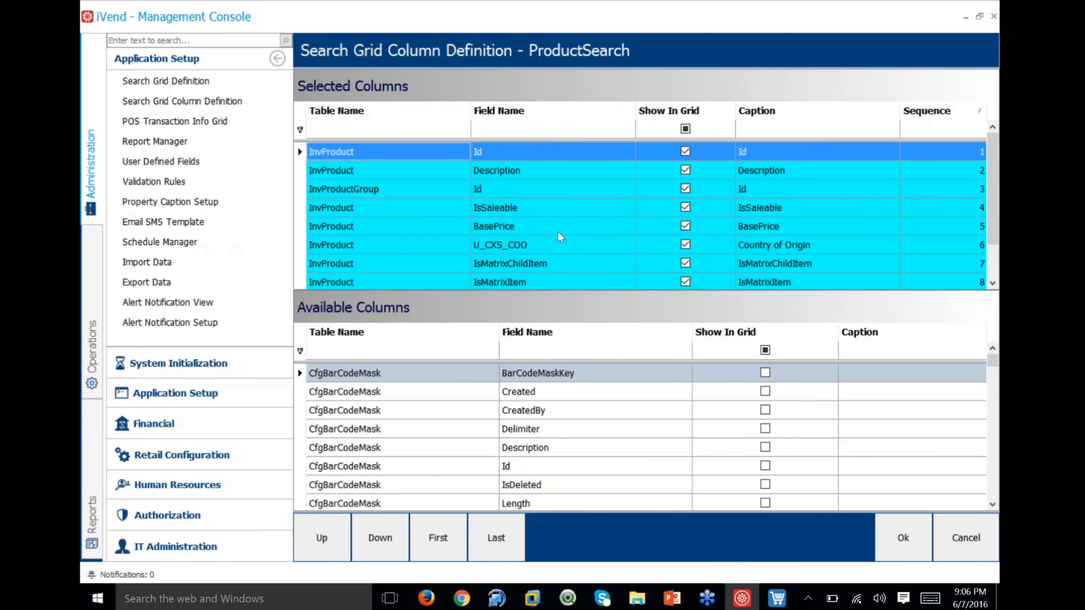
Add the BarCodeMaskKey field of CfgBarCodeMask to the ProductSearch grid columns, then save the definition and close its search screen.
scroll(557, 232, down, 1)
scroll(557, 232, up, 1)
scroll(557, 232, down, 1)
scroll(557, 232, up, 1)
click(764, 373)
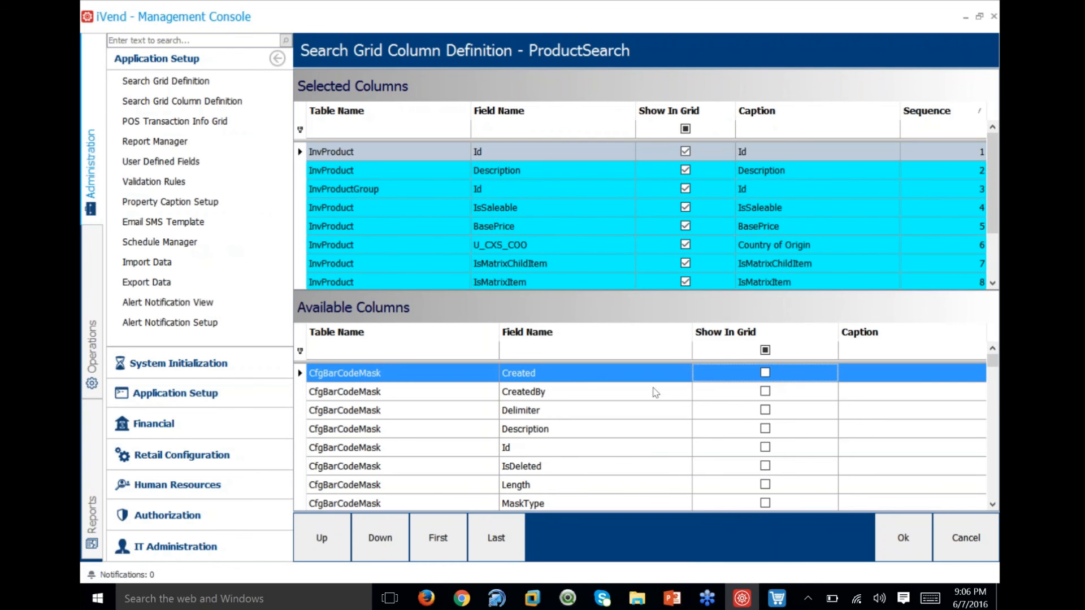
scroll(529, 256, down, 2)
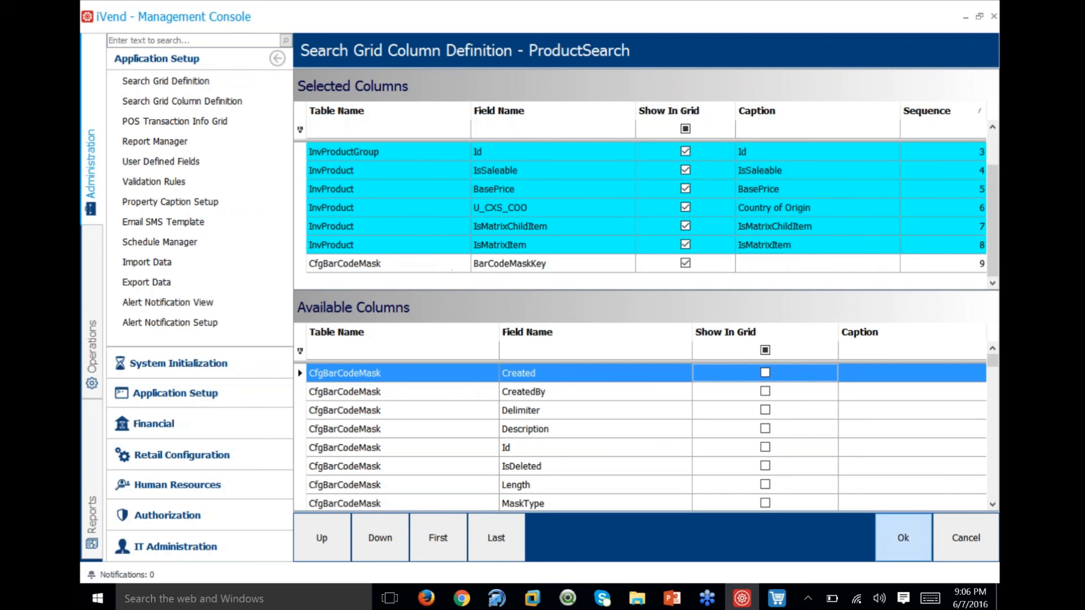
click(903, 539)
click(903, 539)
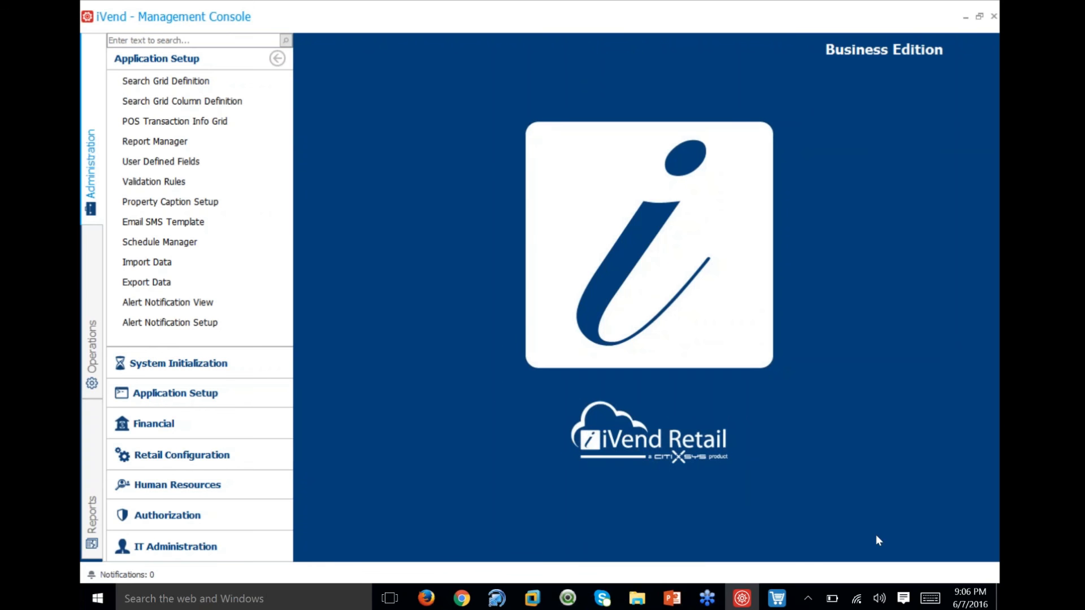
Open the Inventory product search and collapse the navigation menu to show the whole product grid.
click(94, 349)
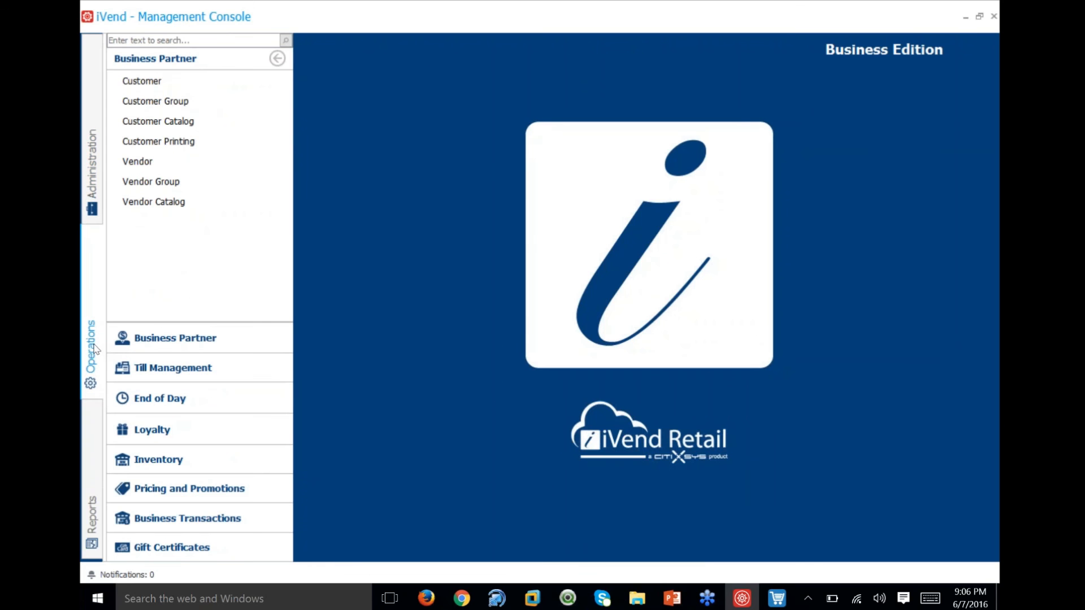
click(170, 459)
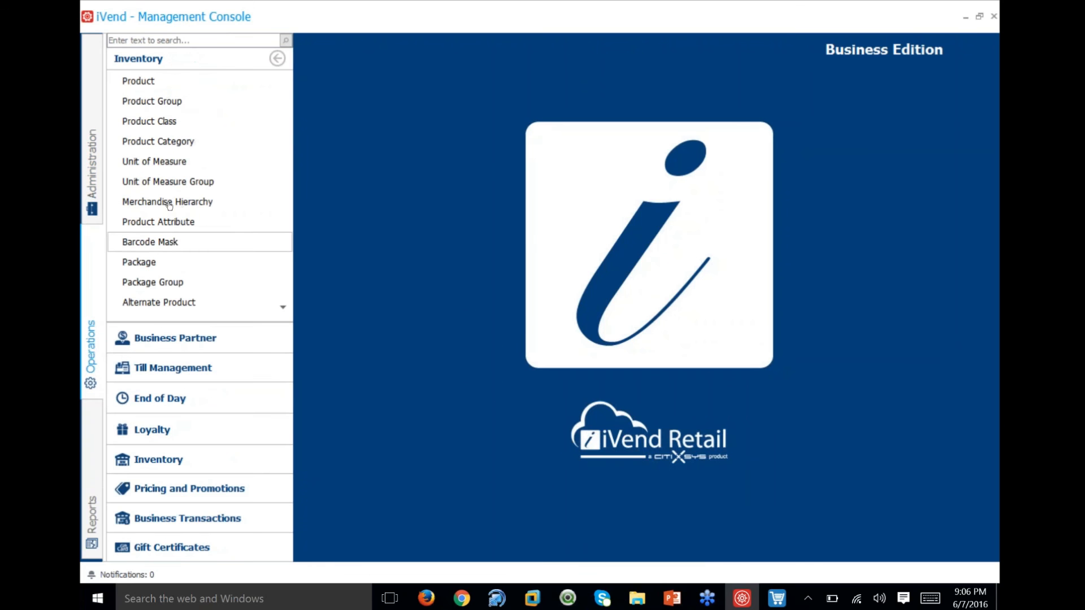
click(175, 82)
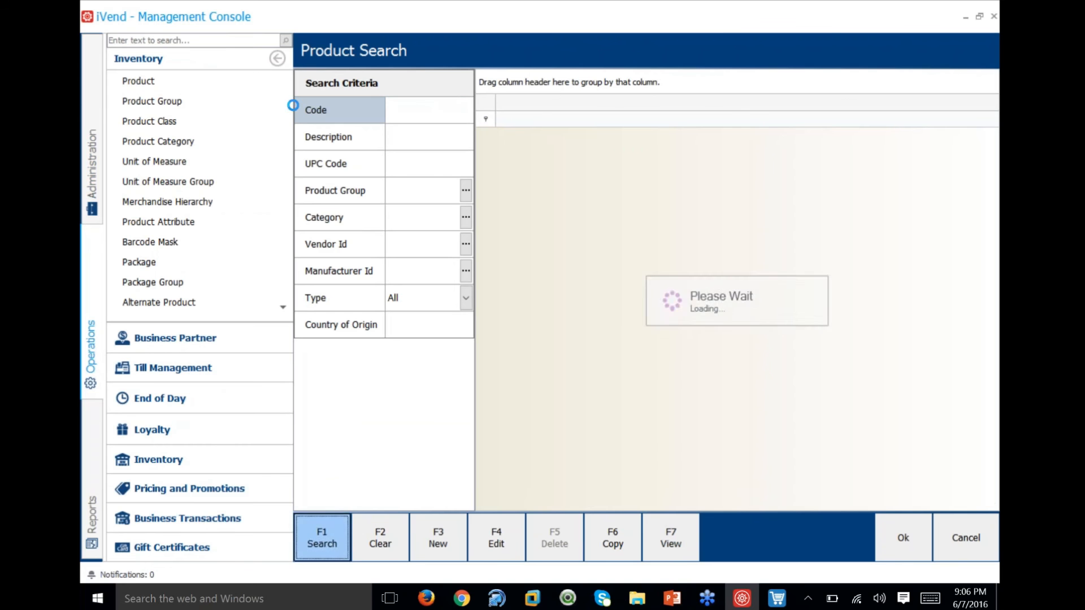
click(277, 58)
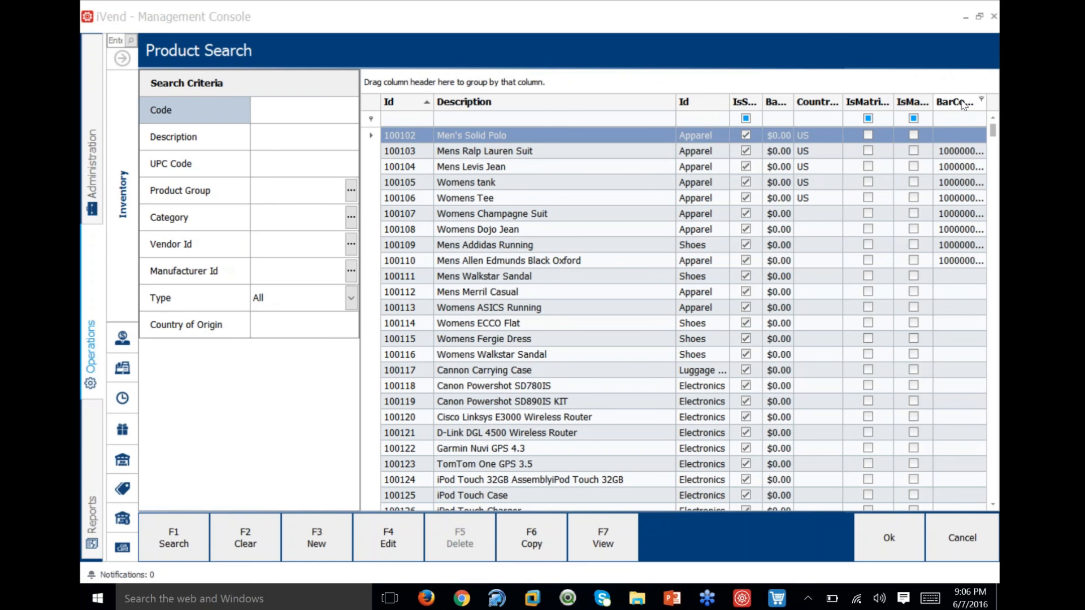
Filter the product grid by descriptions starting with "mens", then clear the filter.
click(568, 121)
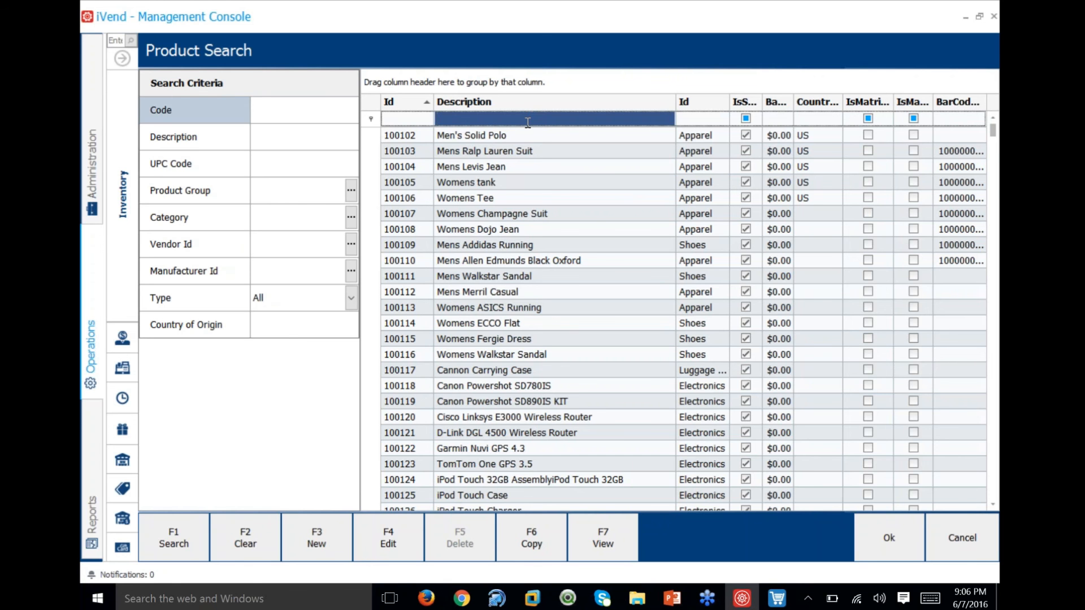
text(mens)
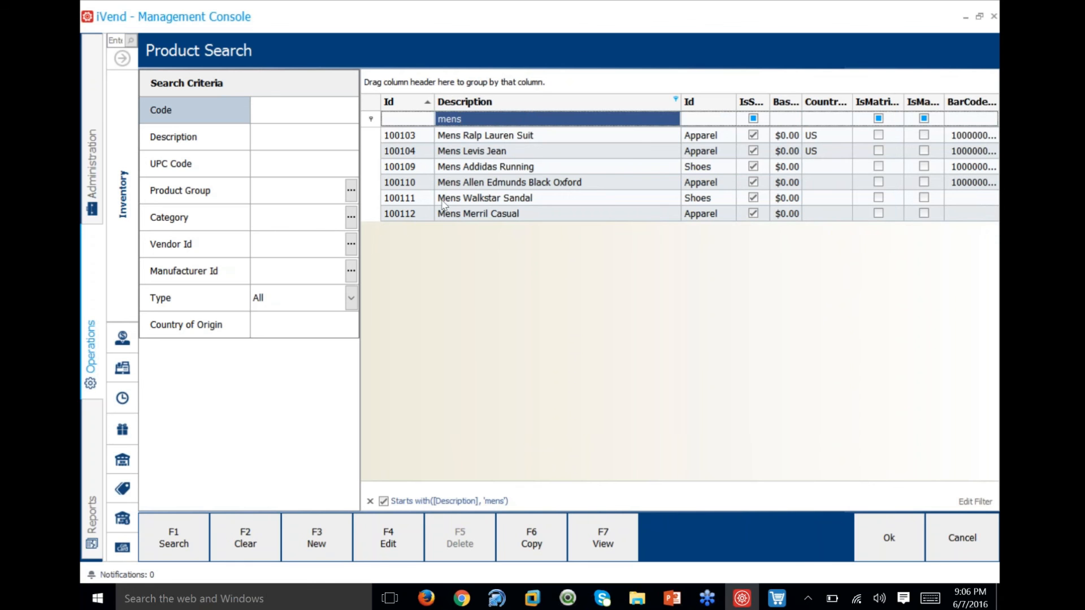
double_click(486, 119)
key(BackSpace)
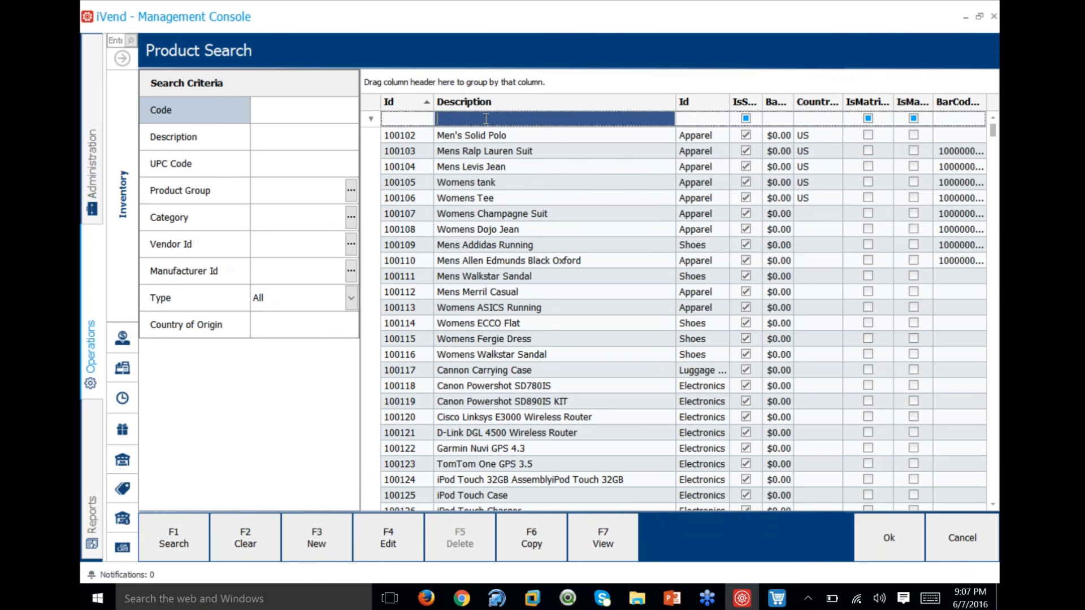
Filter the product grid by descriptions containing "%merri", then clear the filter and select the Womens Dojo Jean row.
text(%merri)
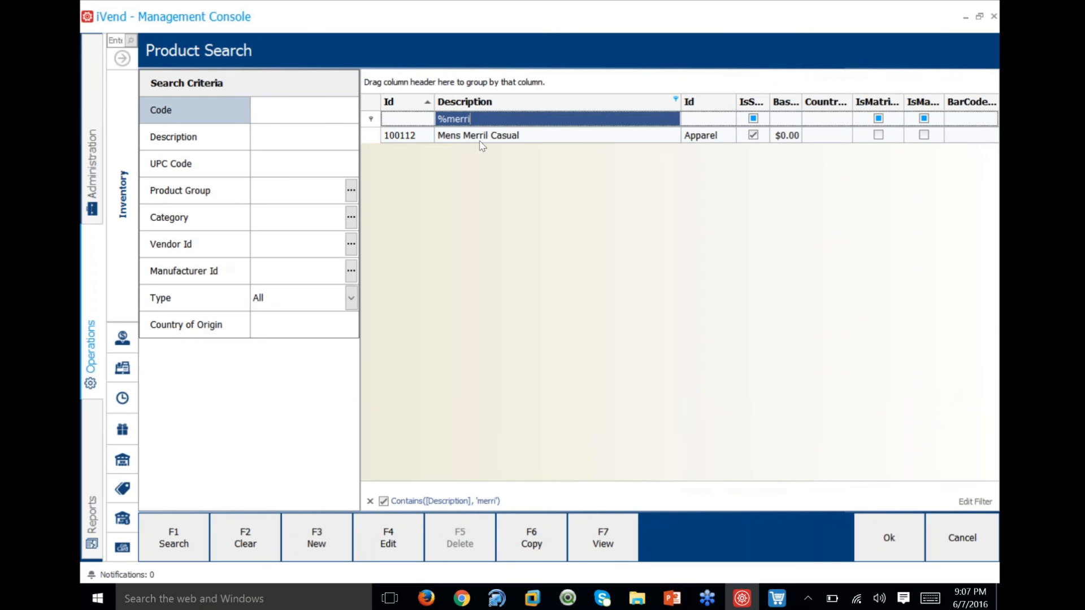
key(BackSpace)
key(BackSpace)
key(BackSpace)
key(BackSpace)
key(BackSpace)
key(BackSpace)
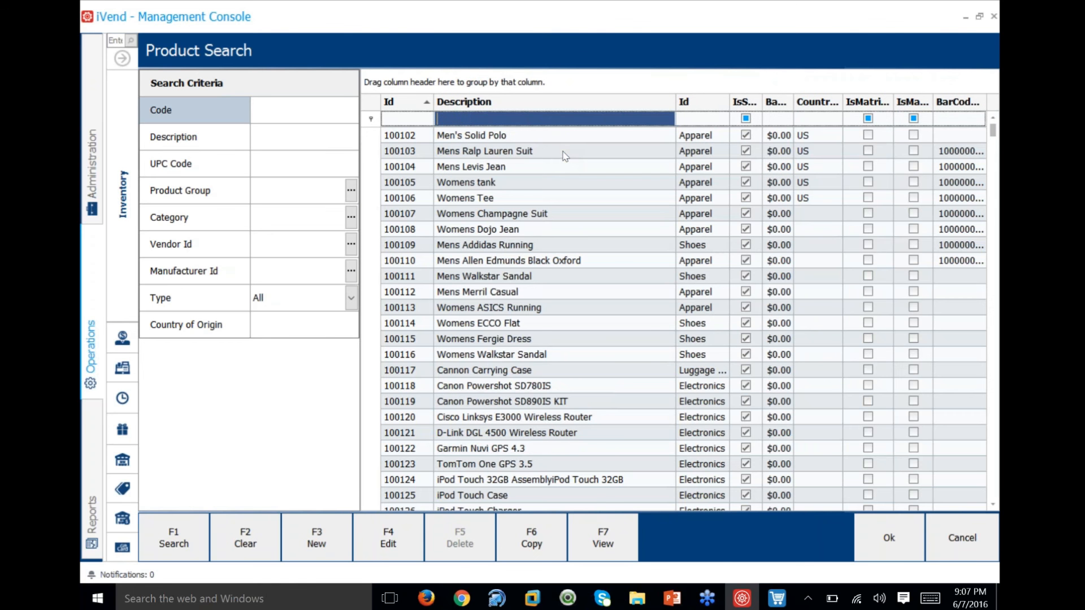
click(590, 230)
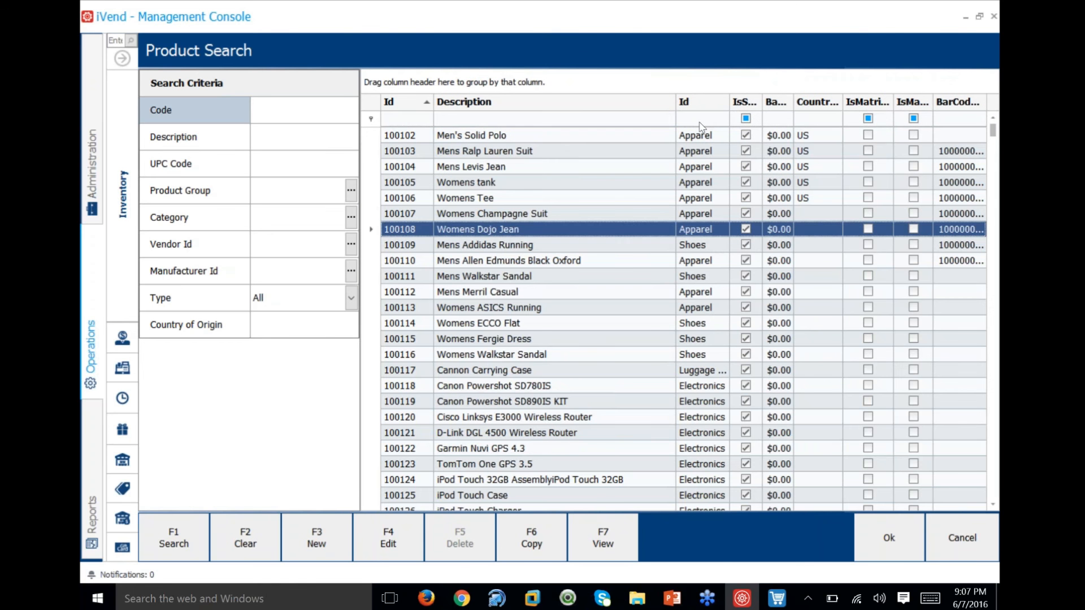
Filter the product grid's Description column by "canon", then remove the filter.
click(402, 121)
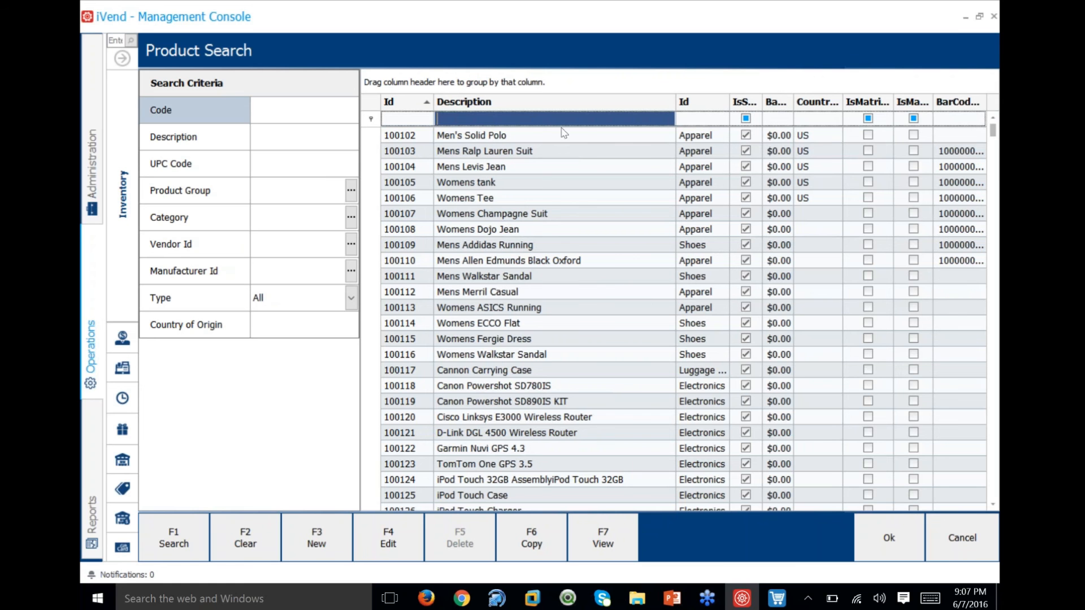
click(532, 122)
text(can)
text(on)
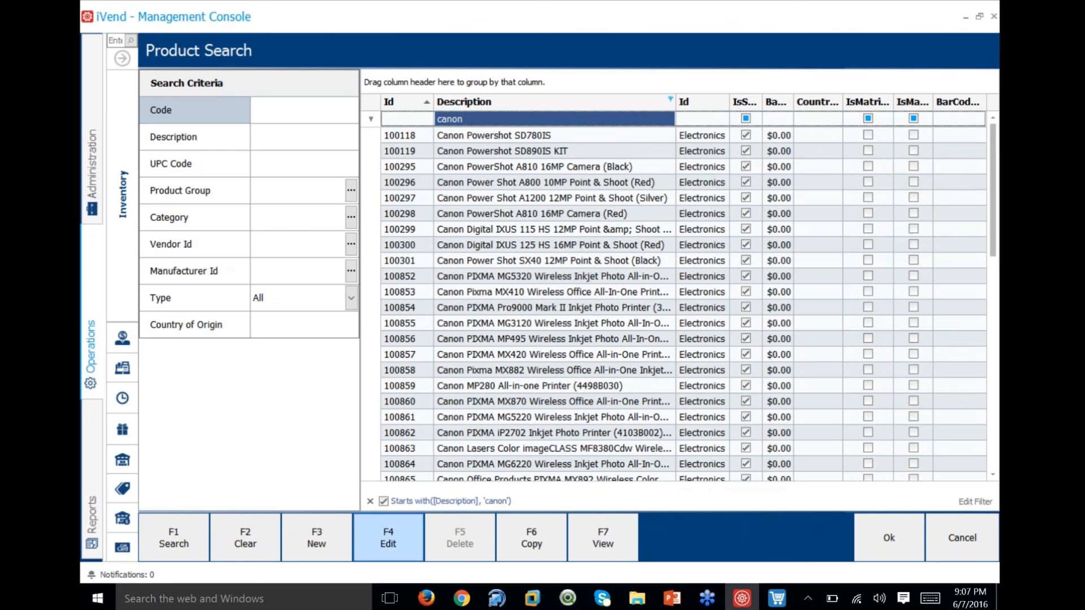
click(370, 501)
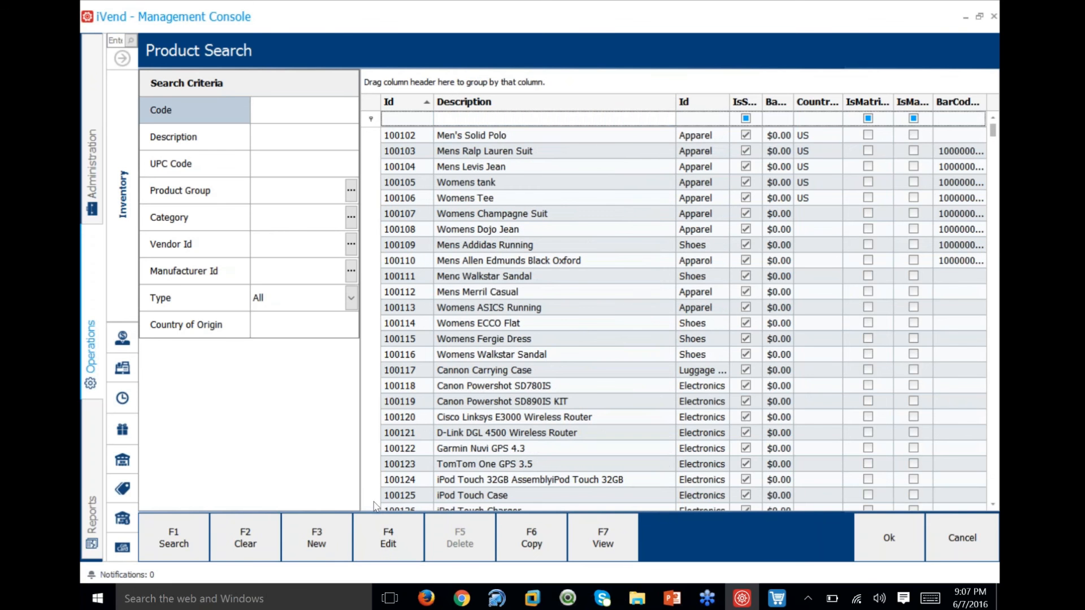
Close Product Search with the navigation menu expanded again and switch back to the PowerPoint enhancements slide.
click(962, 537)
click(122, 58)
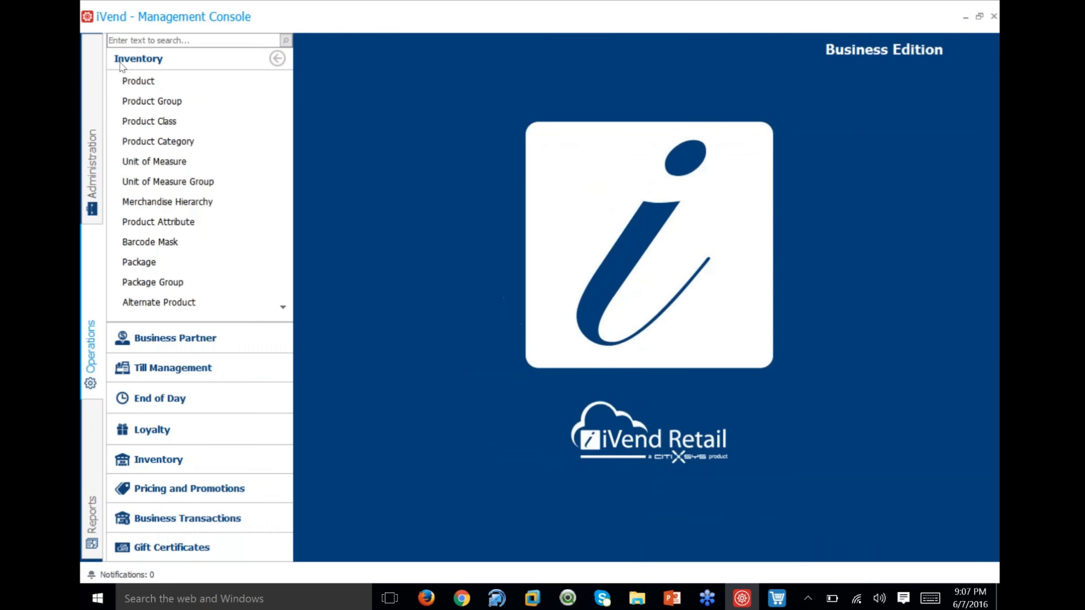
click(671, 598)
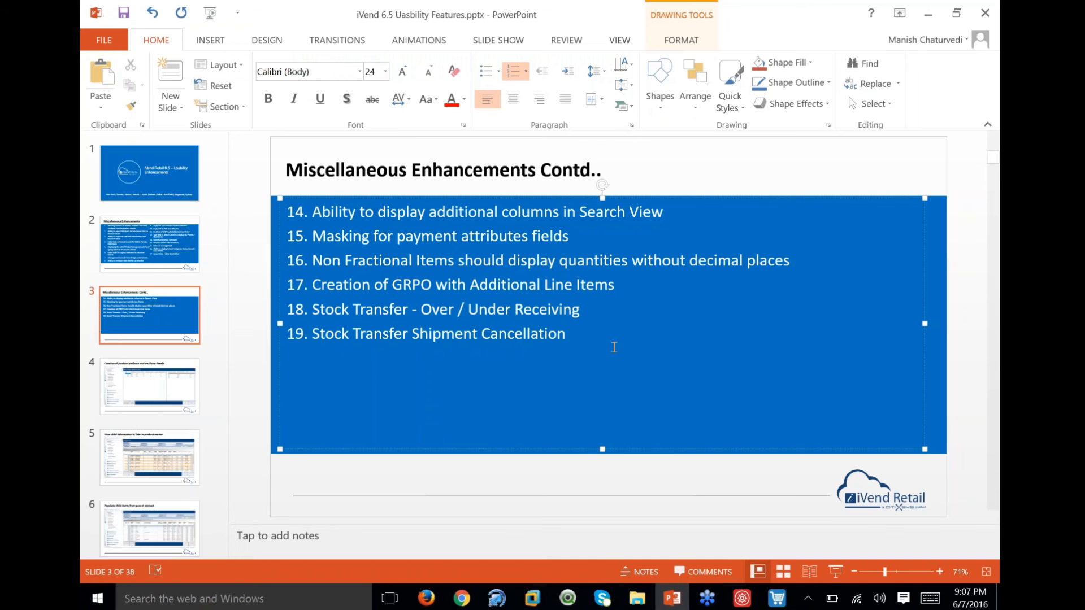
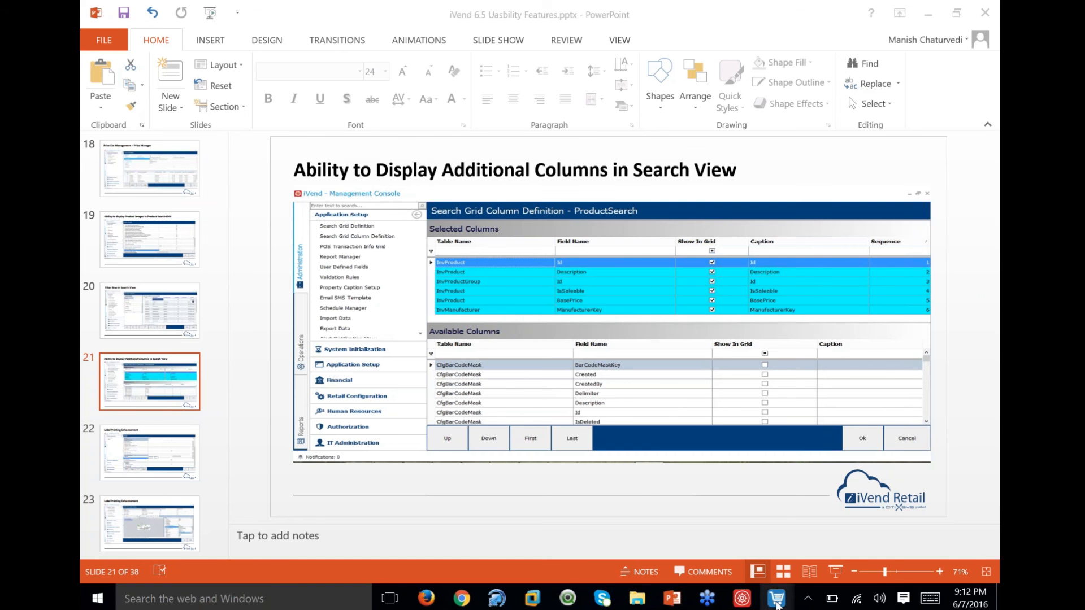
Switch from the PowerPoint deck to the iVend Retail Point of Sale window.
mouse_move(777, 604)
click(734, 540)
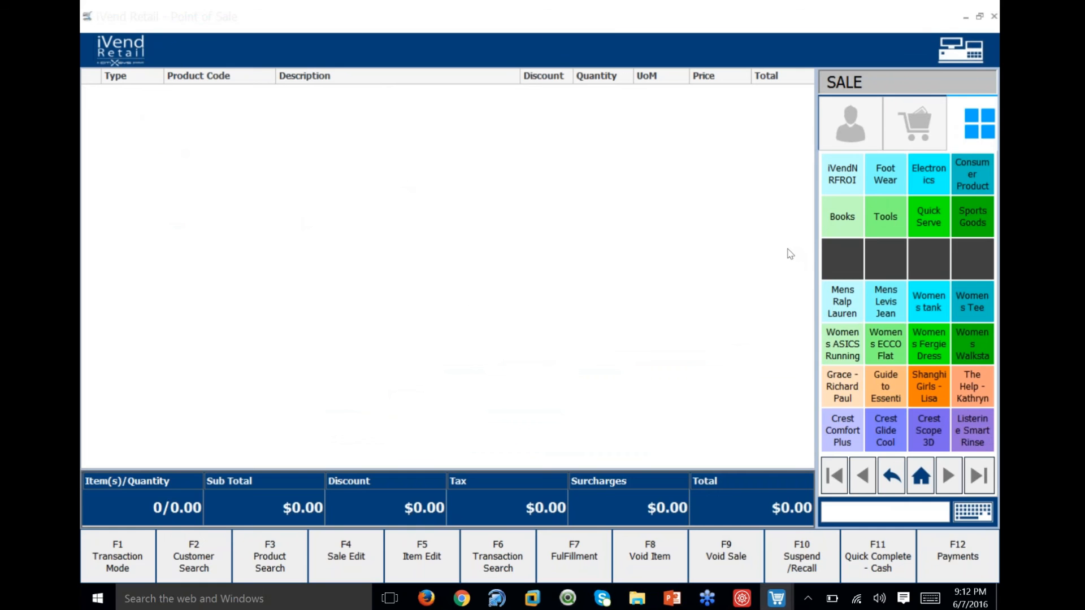
Add Mens Ralp Lauren Suit, Mens Levis Jean, Womens ASICS Running and Womens ECCO Flat to the sale, accepting the Mens Merril Casual upsell.
click(841, 301)
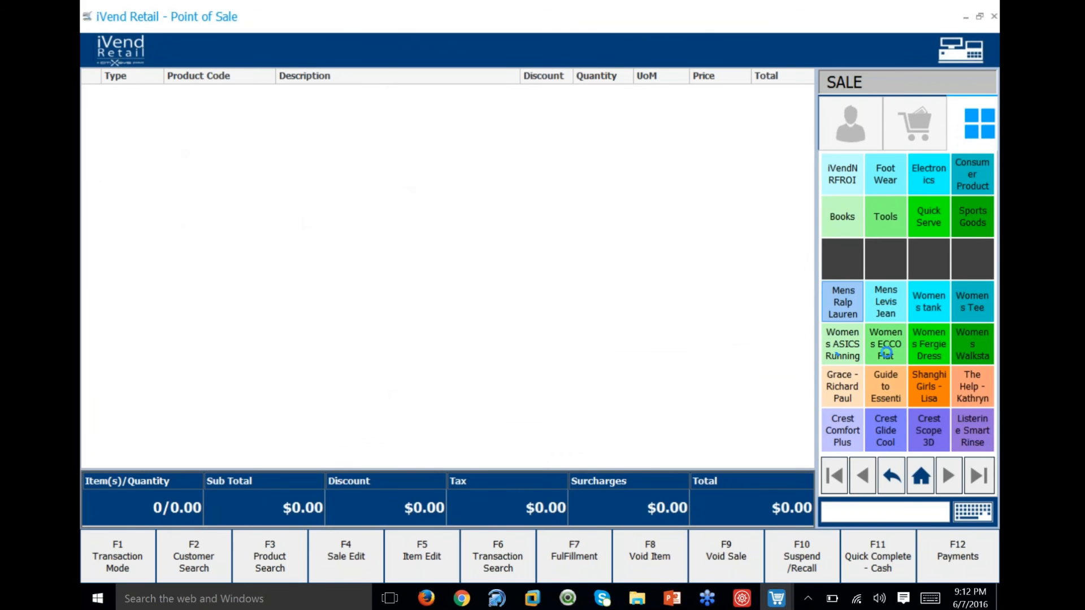
click(893, 353)
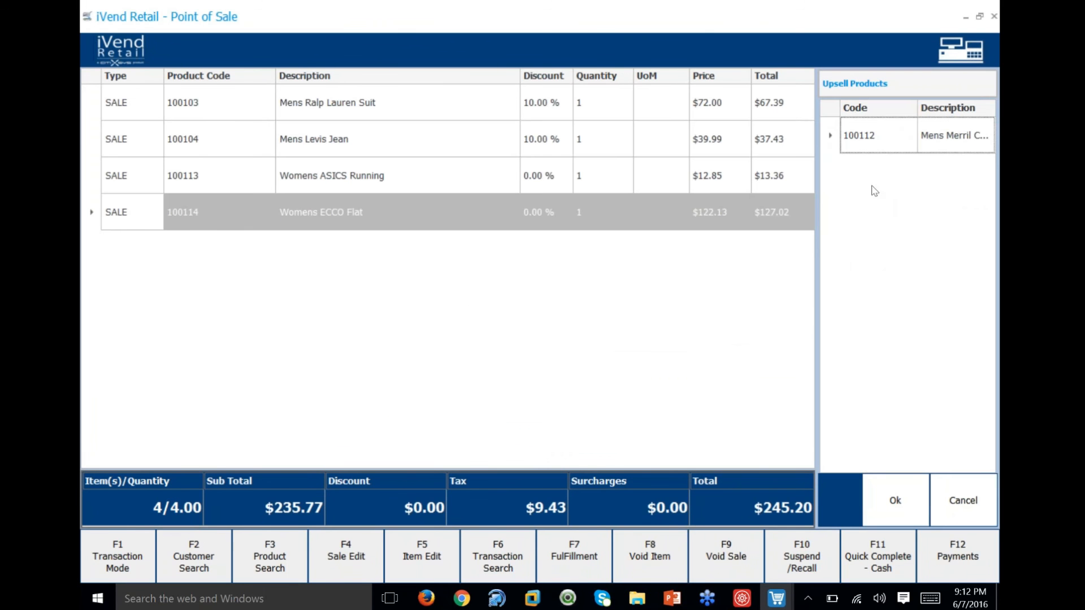
click(874, 146)
click(895, 500)
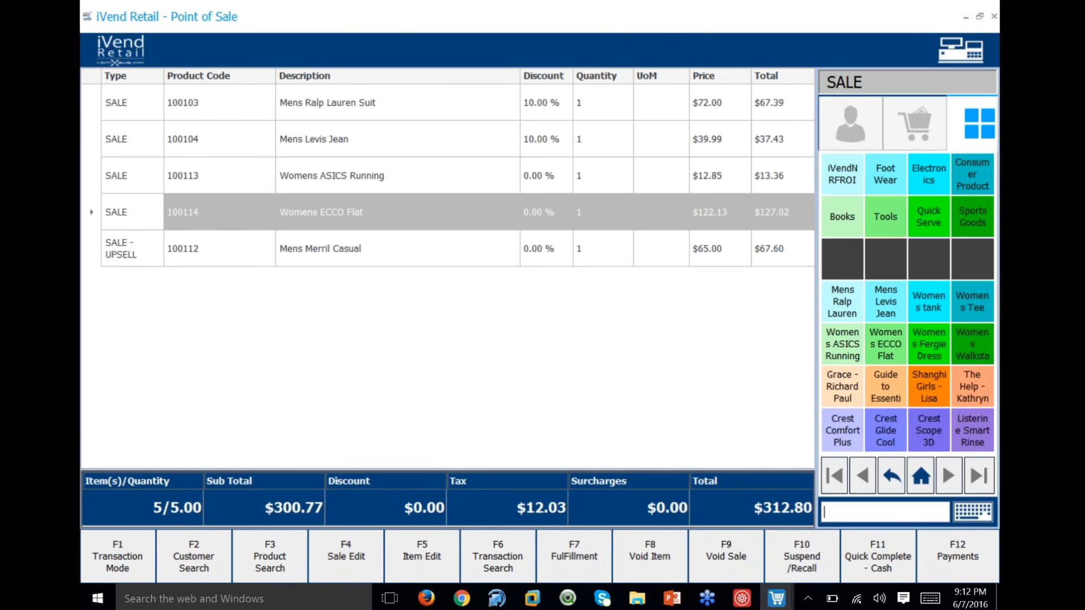
click(432, 221)
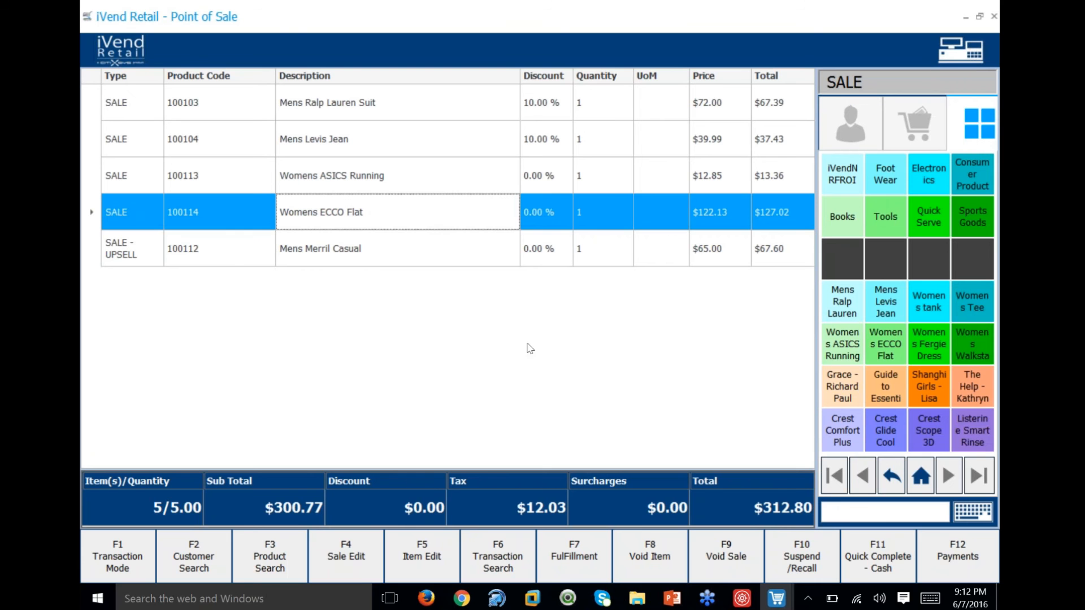
click(338, 172)
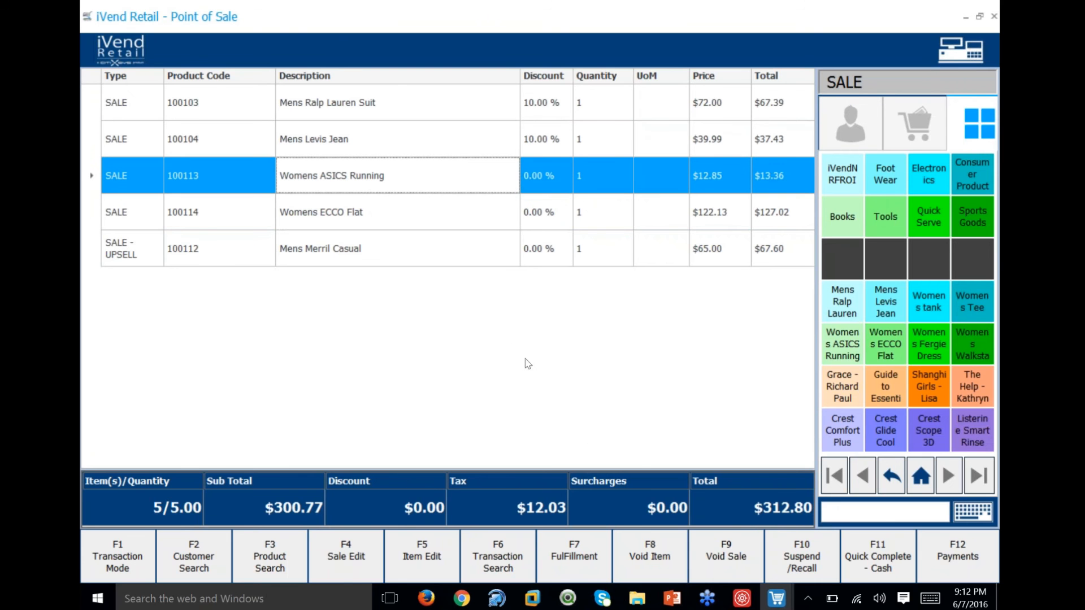
Complete the sale with a quick cash payment and choose the Receipt Printer from the available printers.
click(869, 568)
click(588, 361)
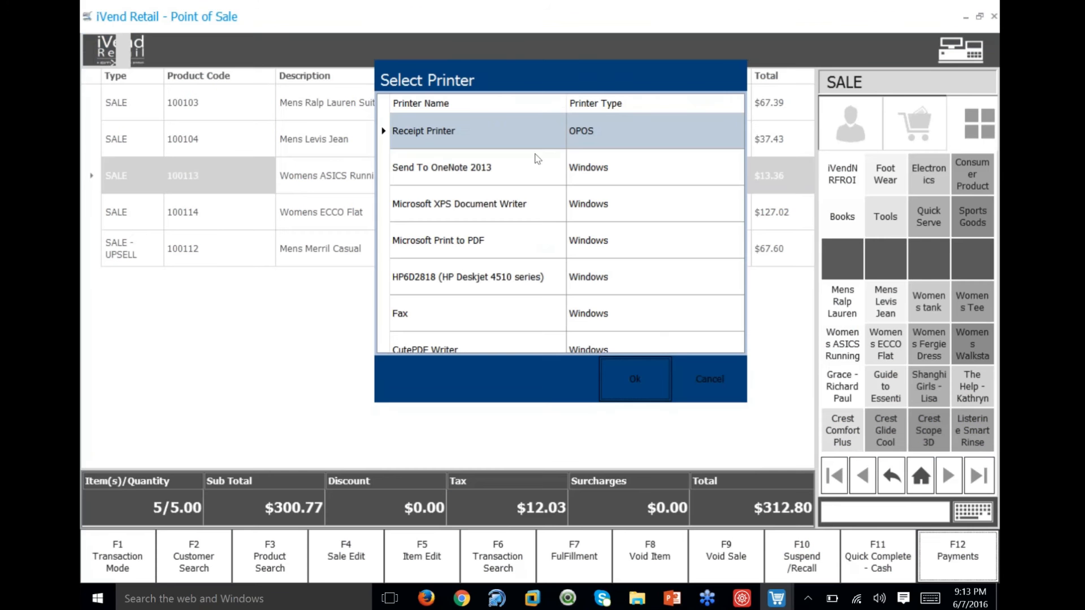
click(483, 136)
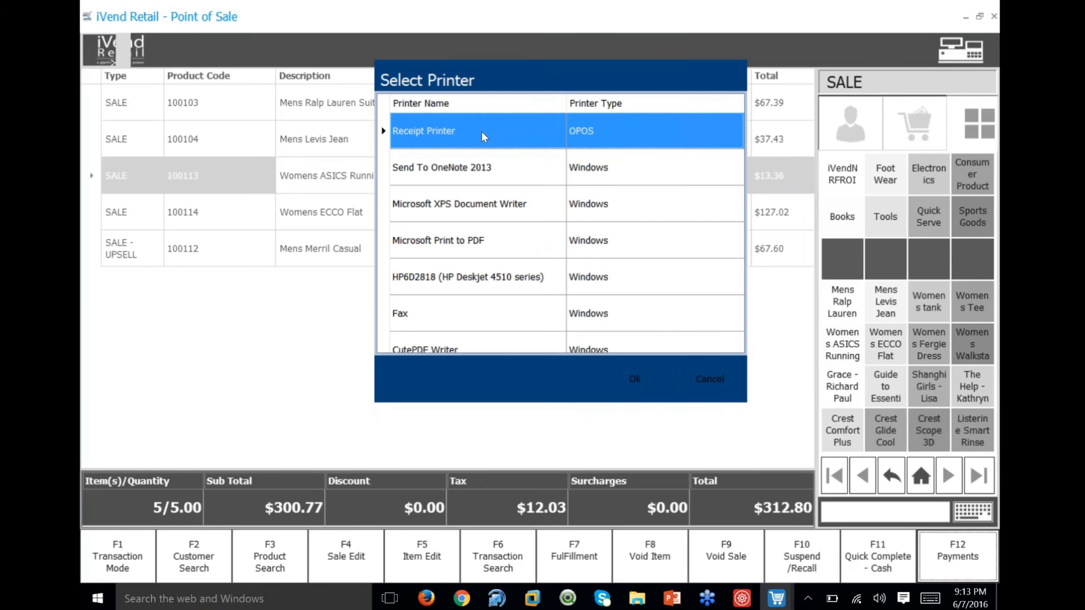
click(496, 287)
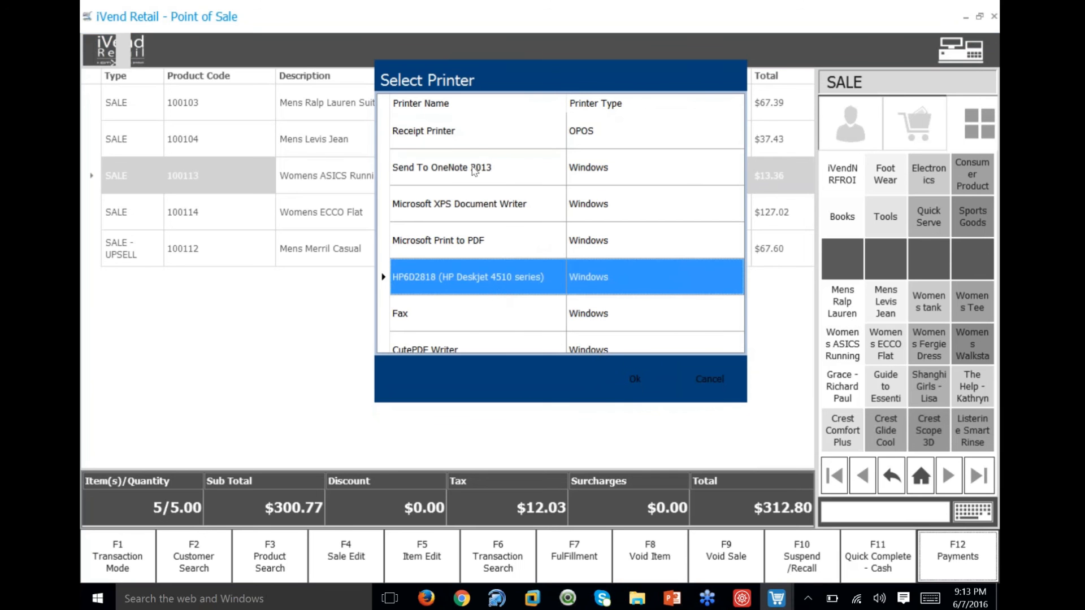
click(473, 135)
click(479, 285)
click(472, 132)
click(472, 279)
click(483, 135)
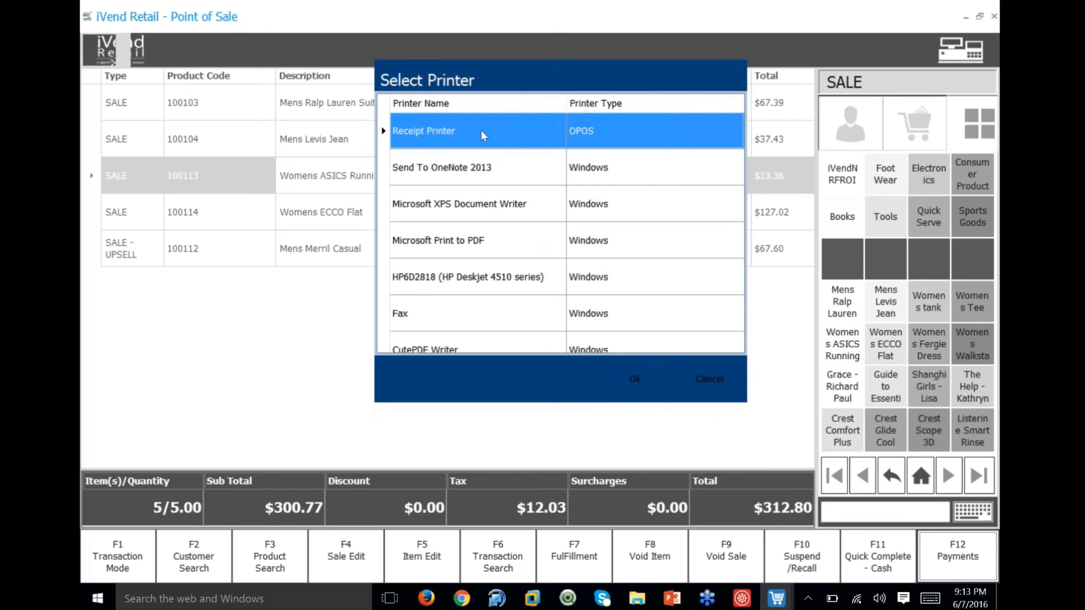
click(634, 380)
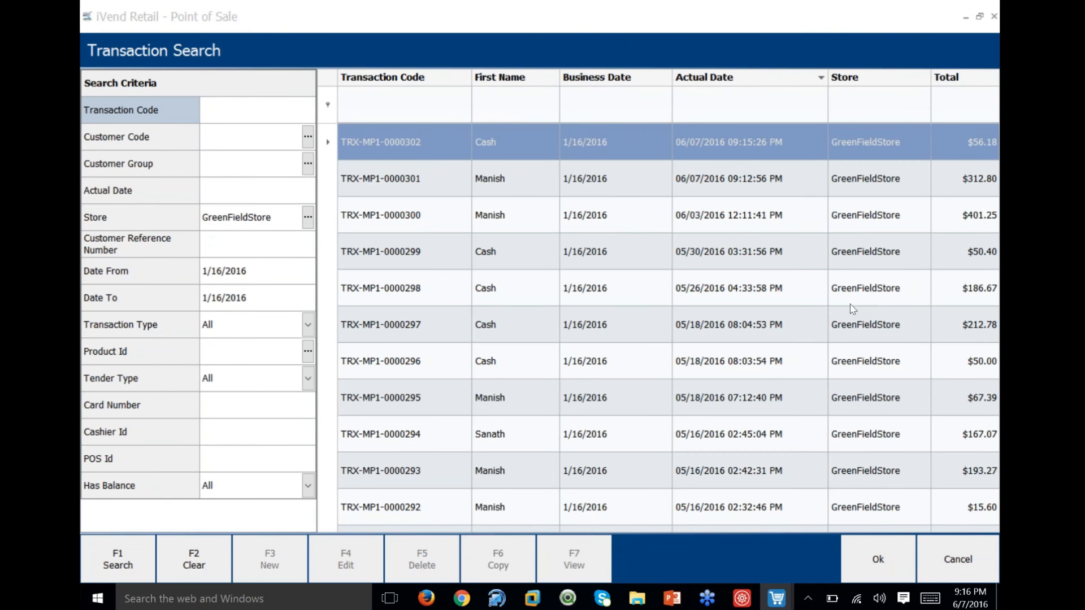
Leave Transaction Search and open the Price List search in the iVend Management Console, selecting Price List 02.
click(956, 565)
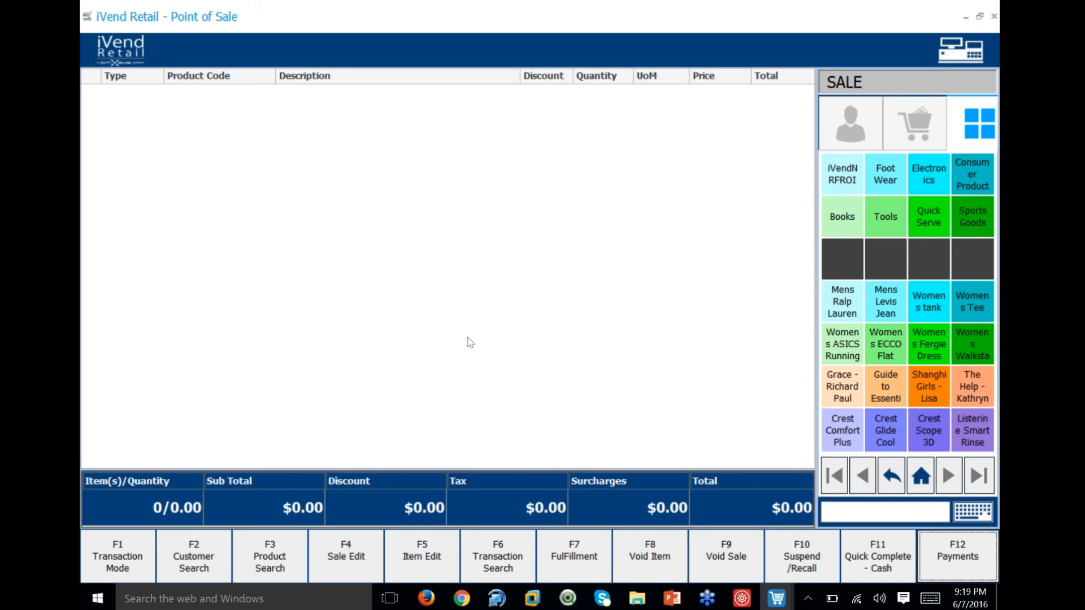
click(740, 600)
click(229, 491)
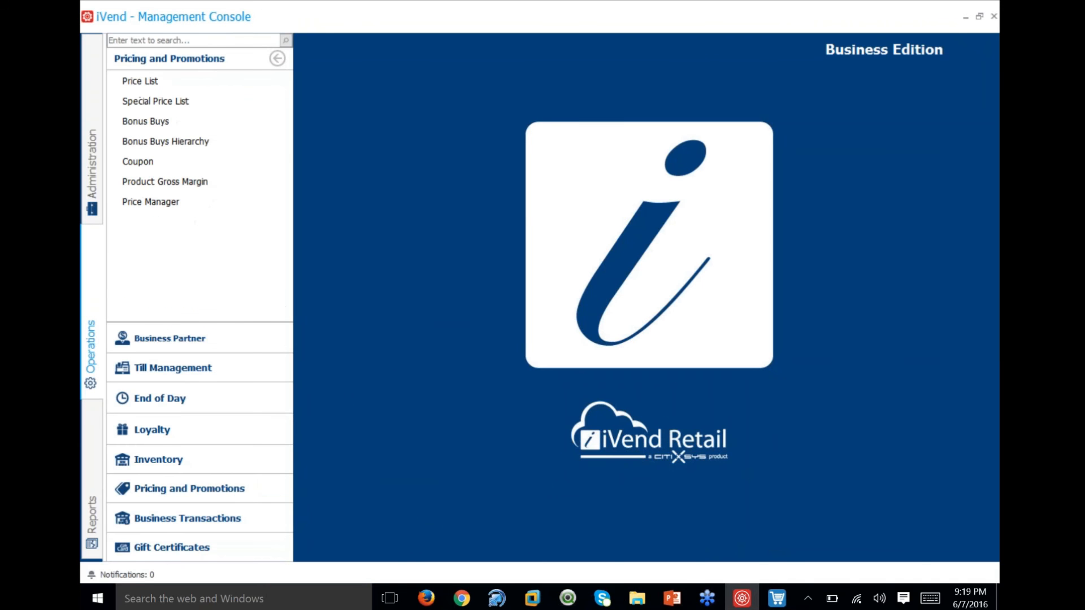
click(156, 80)
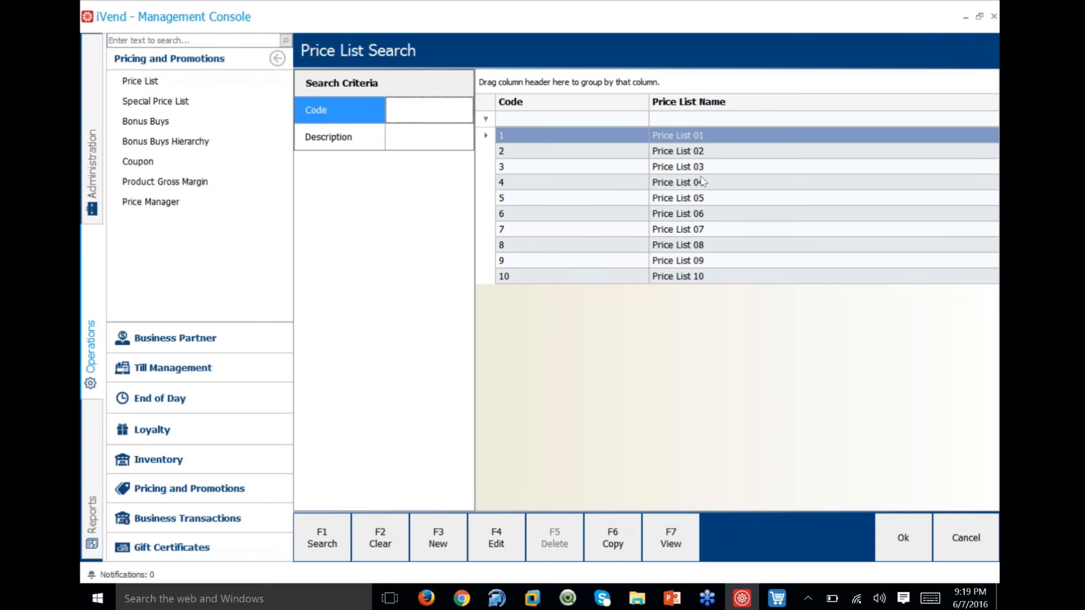
click(700, 152)
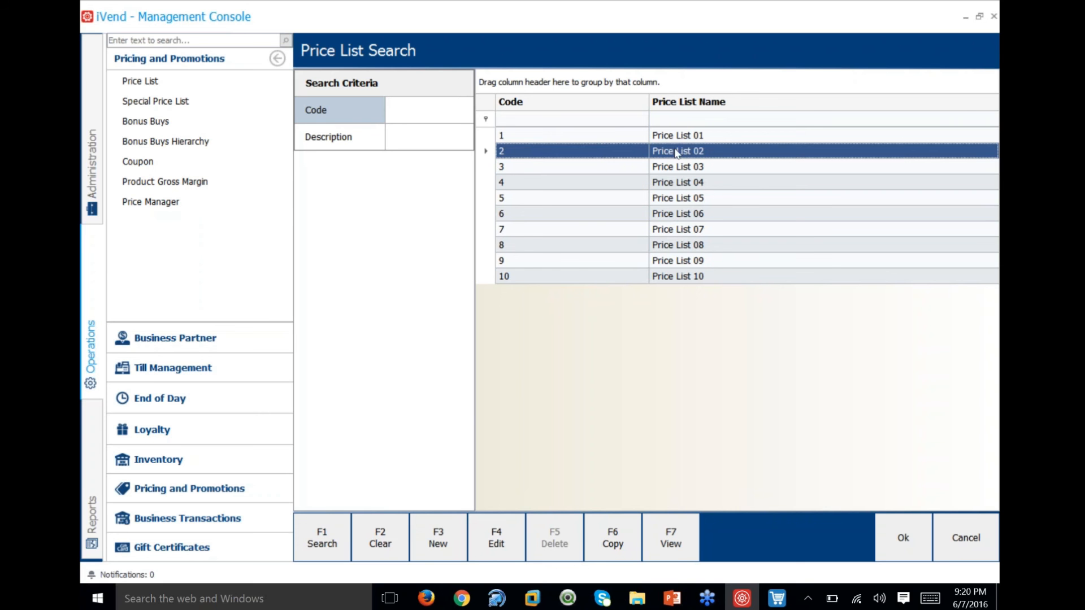
Open New_Price_list in Price Manager with the navigation menu collapsed, review its Adjust Price By options, and close it unchanged.
click(222, 203)
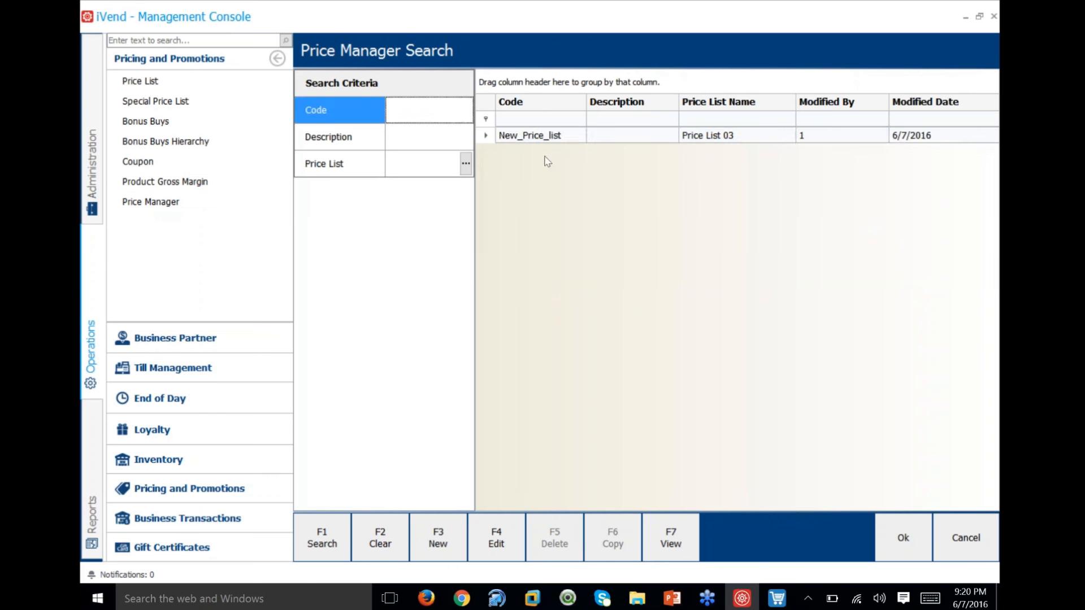
click(553, 139)
click(496, 537)
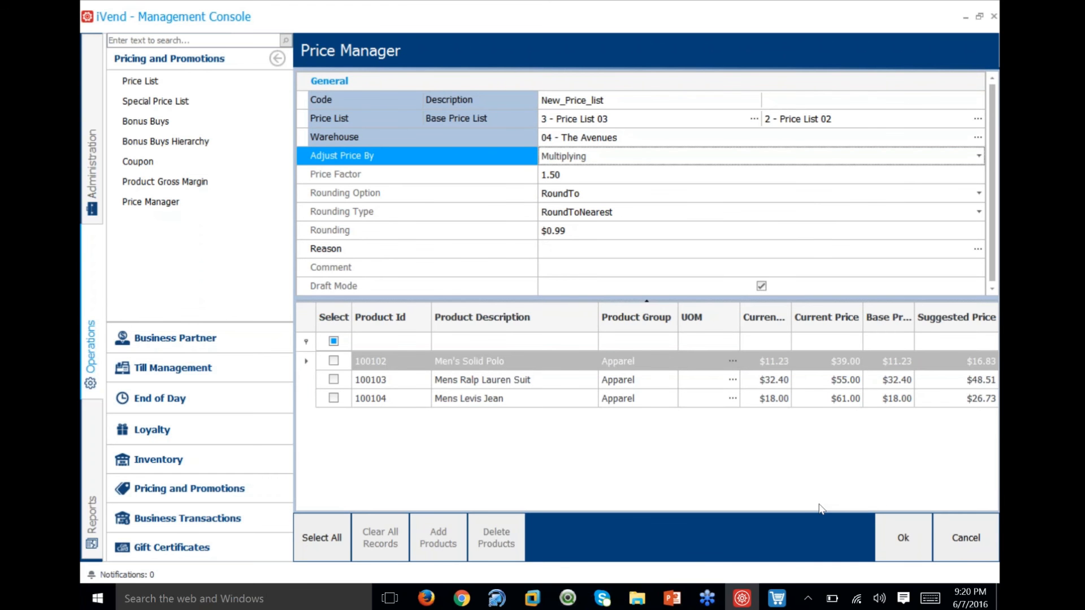
click(277, 58)
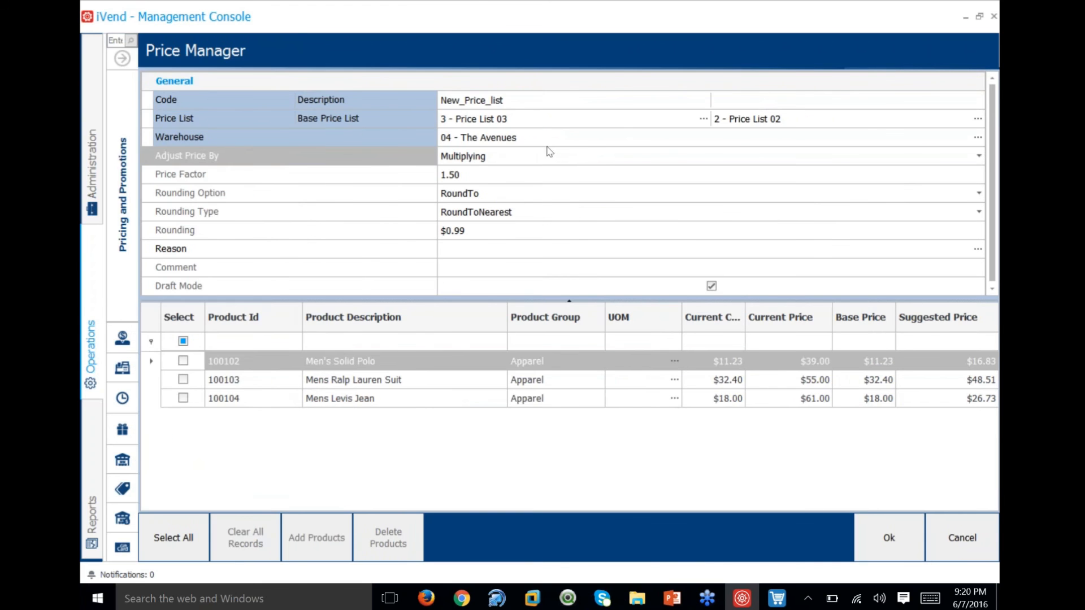
click(549, 155)
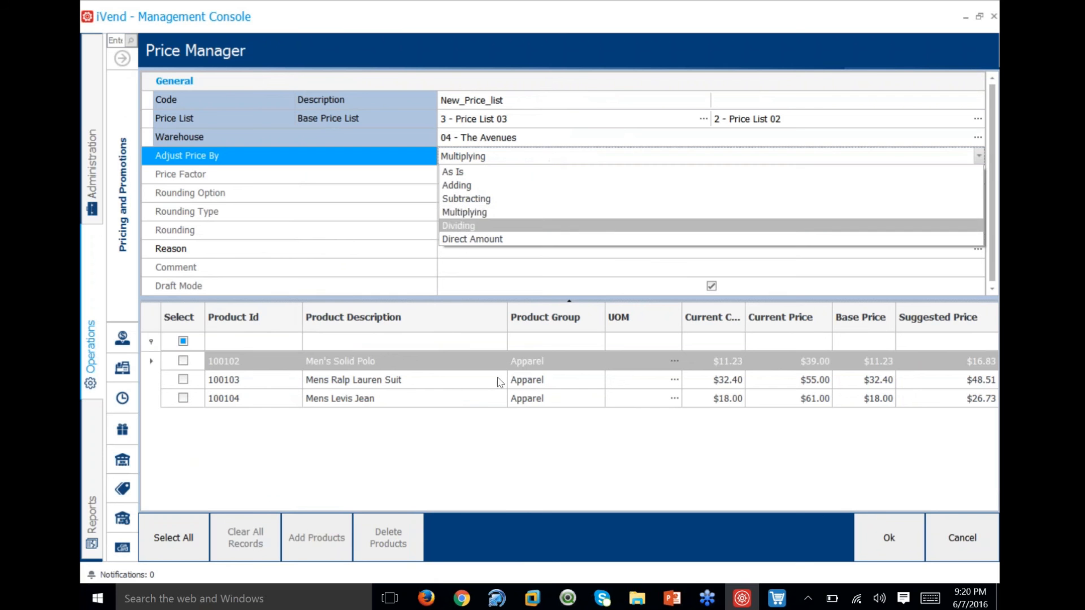
click(489, 449)
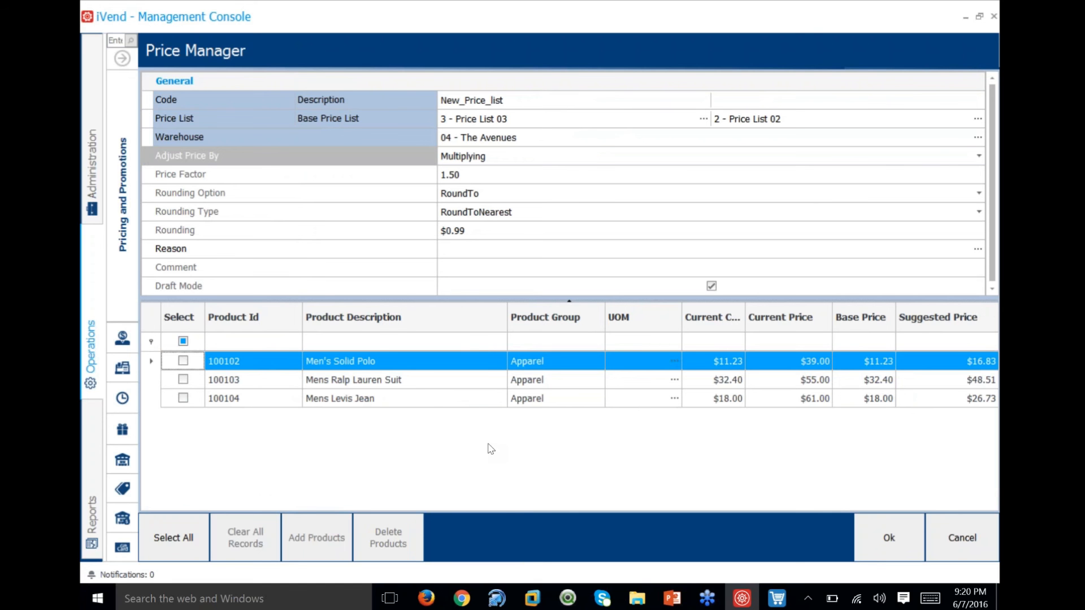
click(960, 540)
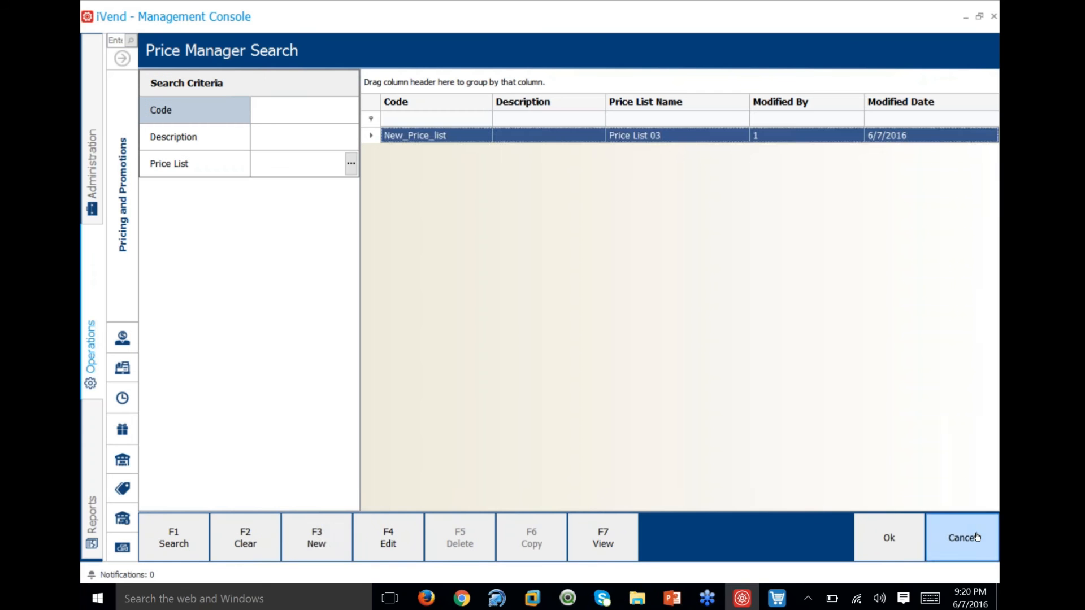
Start a new Price Manager record with code "Upadted Price List" and base price list Price List 02, and discard it.
click(316, 538)
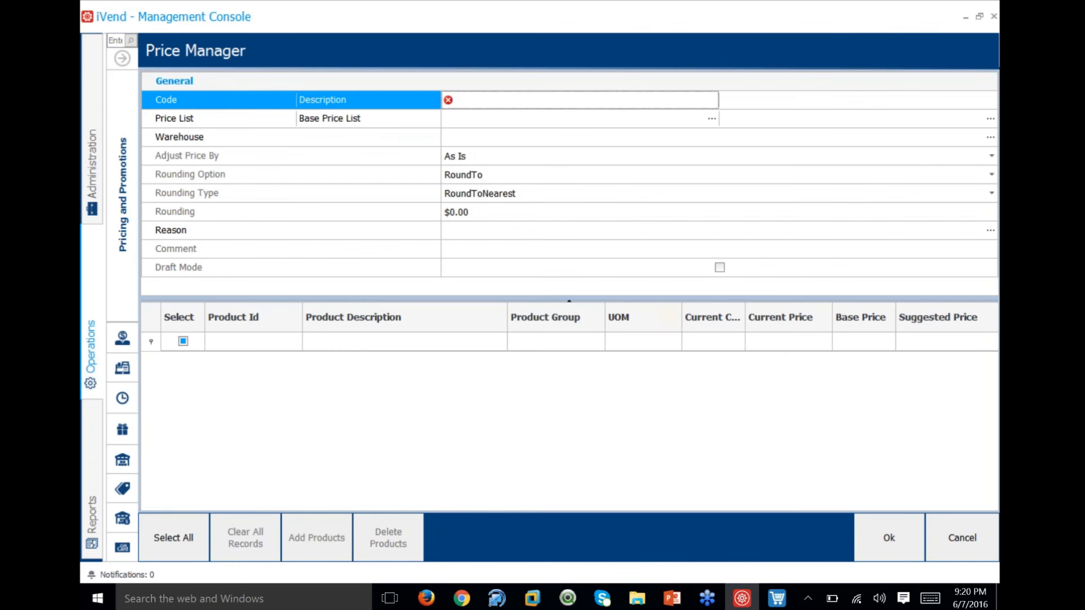
click(615, 104)
text(Upadted Price List)
click(990, 119)
click(990, 119)
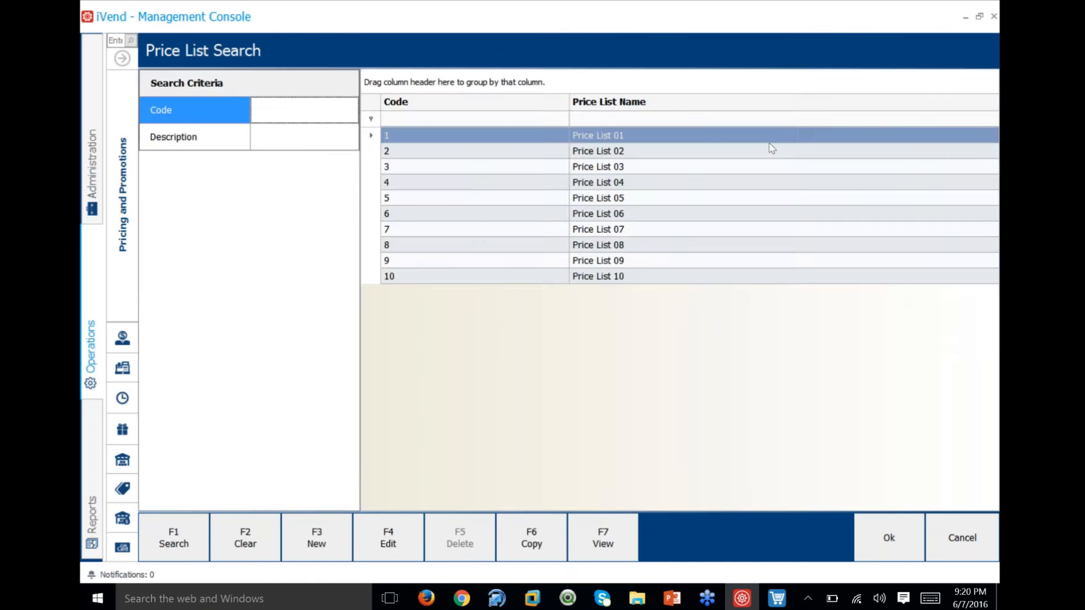
click(608, 153)
double_click(608, 153)
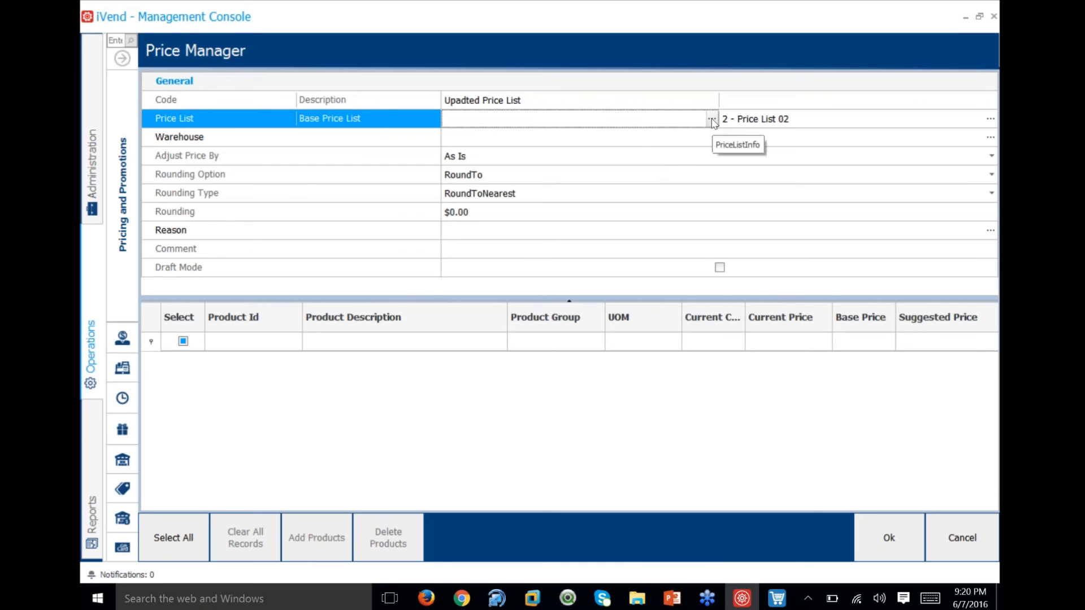
click(636, 141)
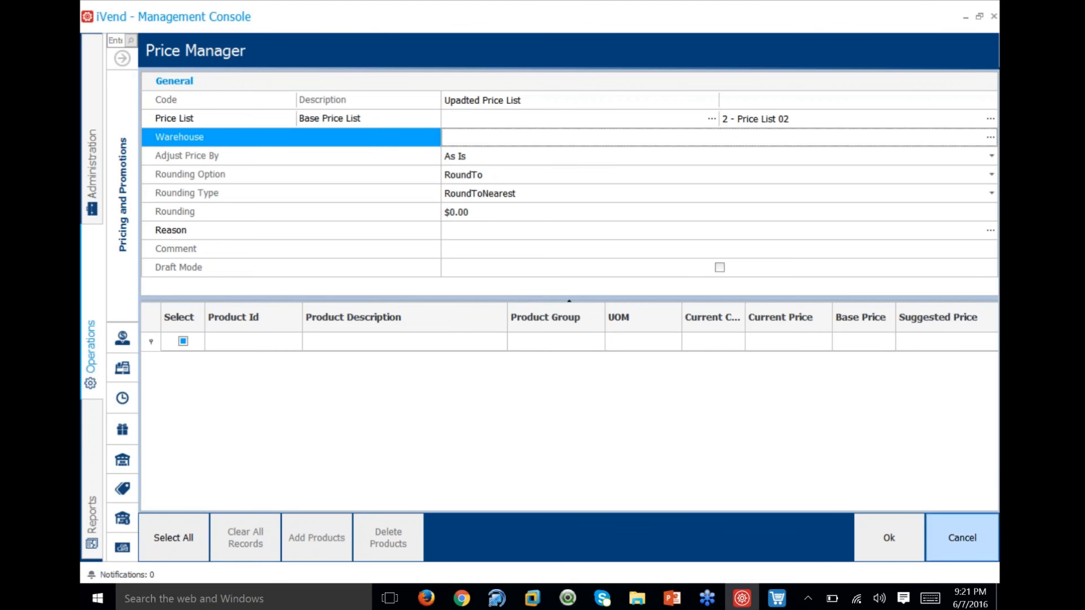
click(961, 537)
click(960, 537)
click(961, 537)
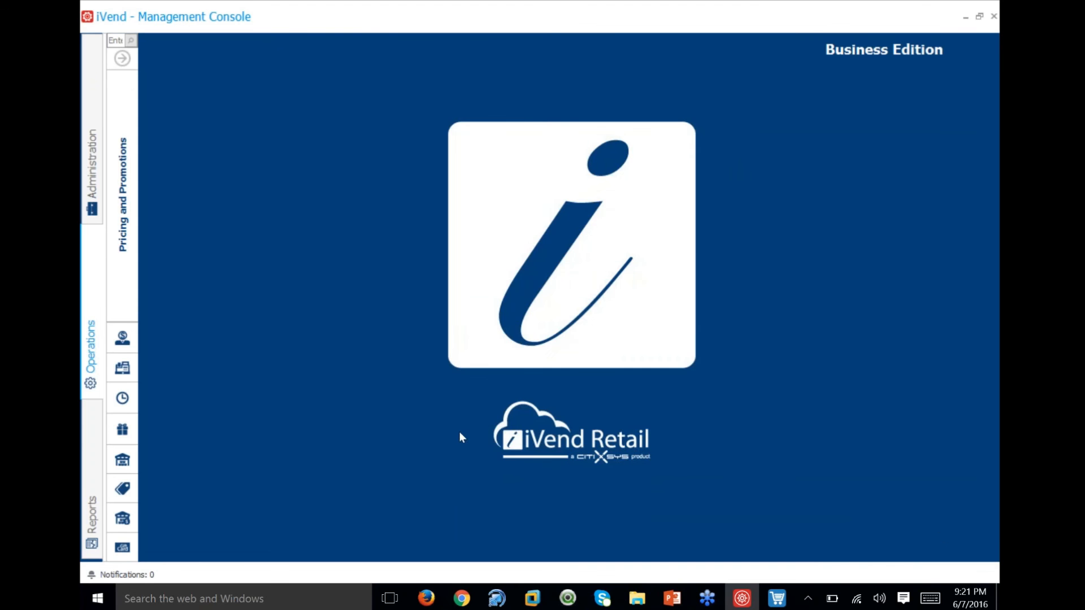
Expand the navigation menu, open the Inventory Product List and search for all products.
click(129, 61)
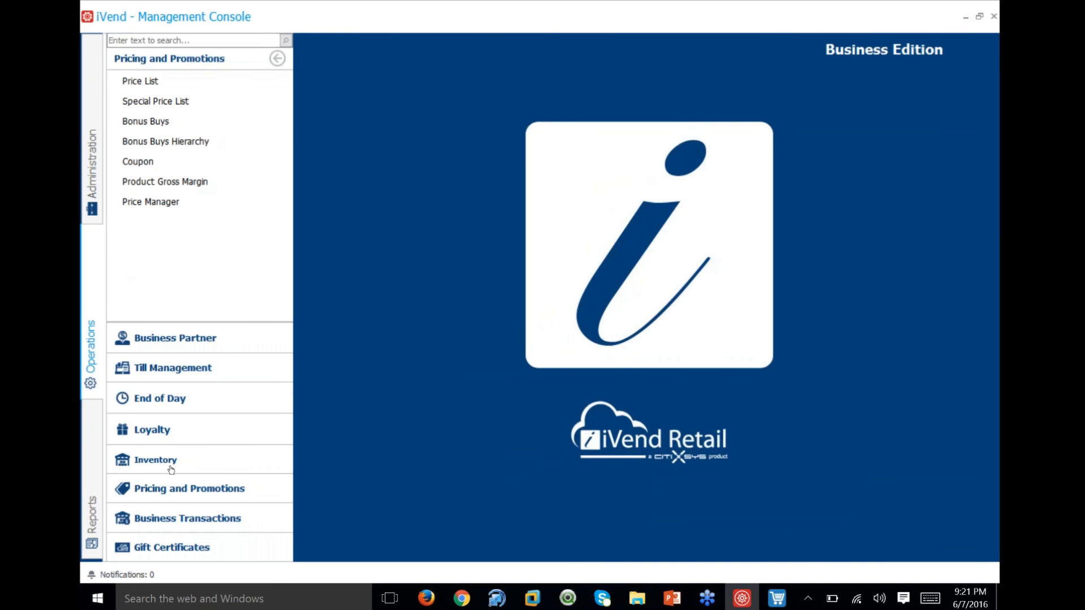
click(170, 459)
scroll(188, 231, down, 3)
scroll(188, 293, down, 2)
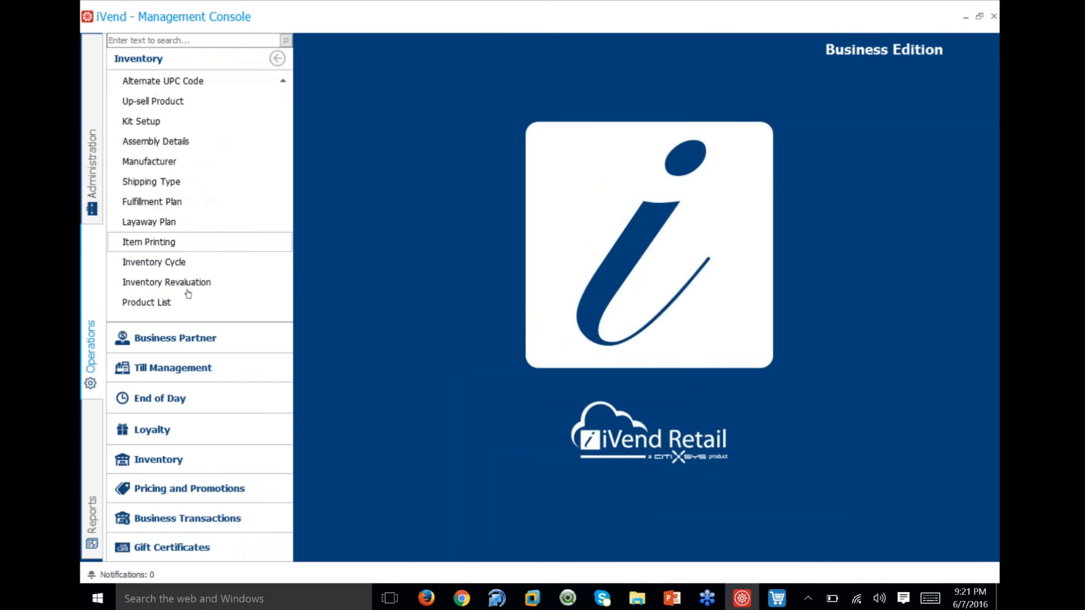
click(147, 302)
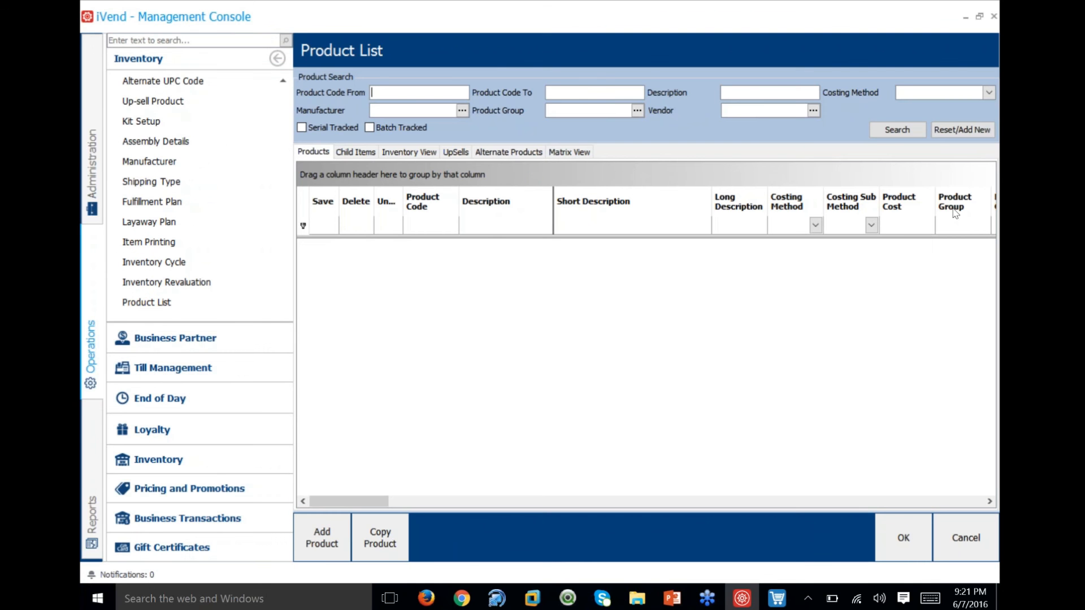
click(896, 131)
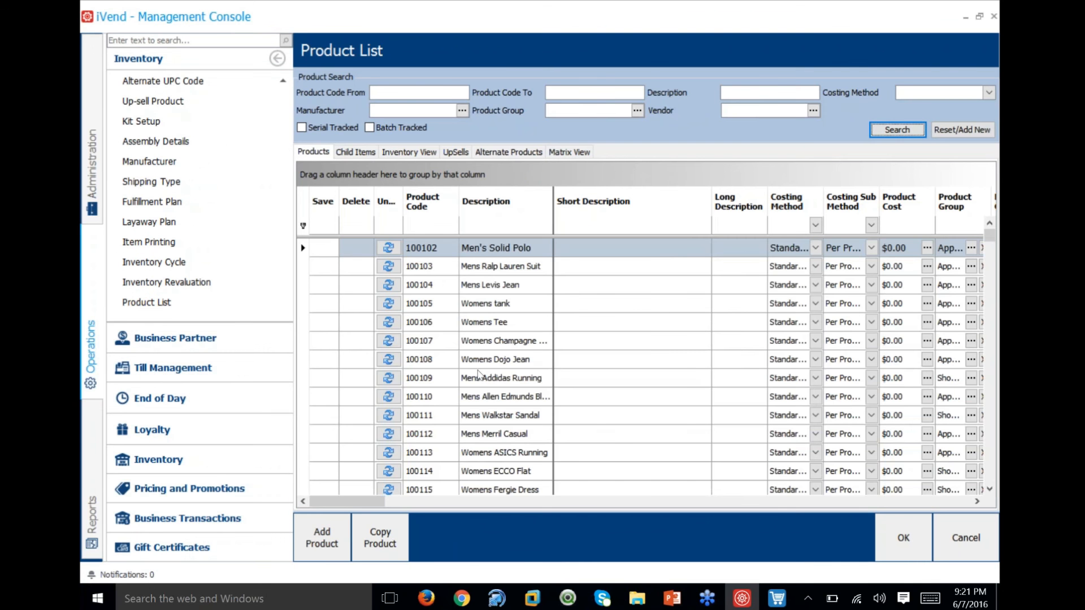
Examine the Womens tank row across the Product List's attribute columns and close the list.
click(488, 304)
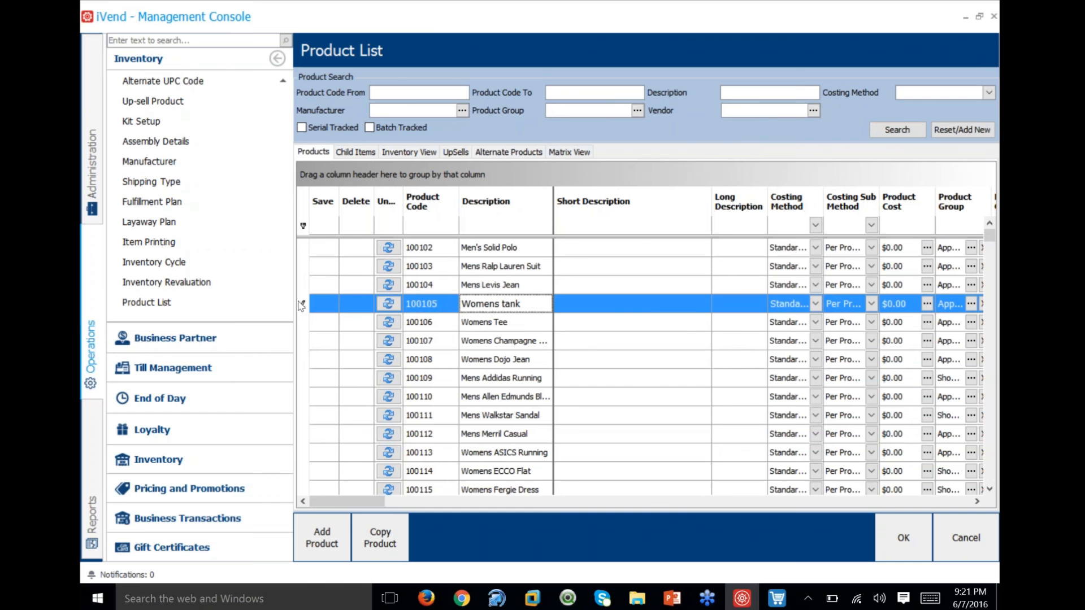
click(536, 308)
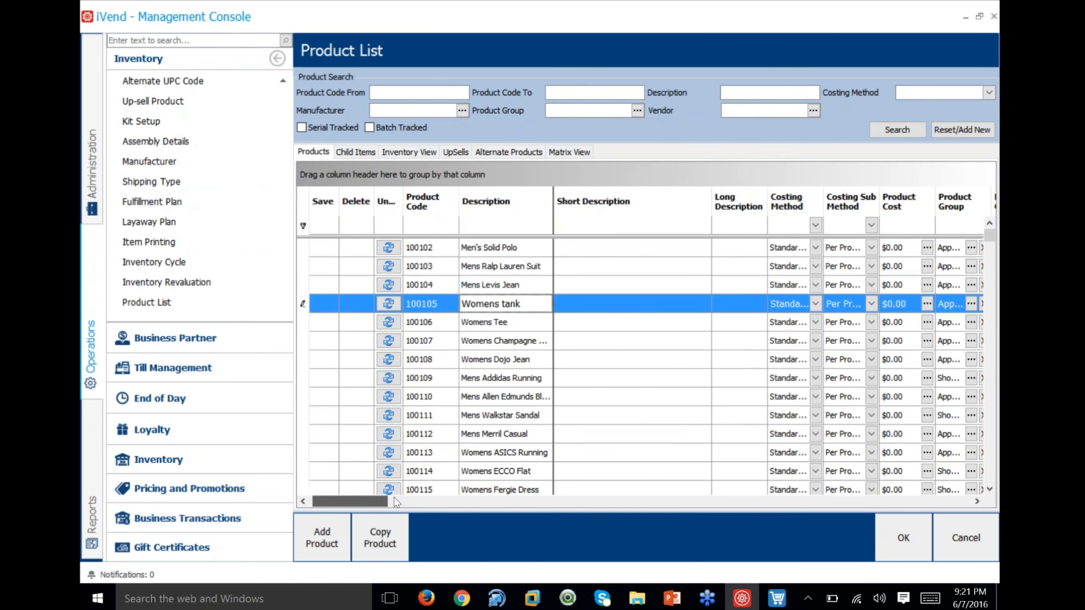
drag(375, 501, 403, 507)
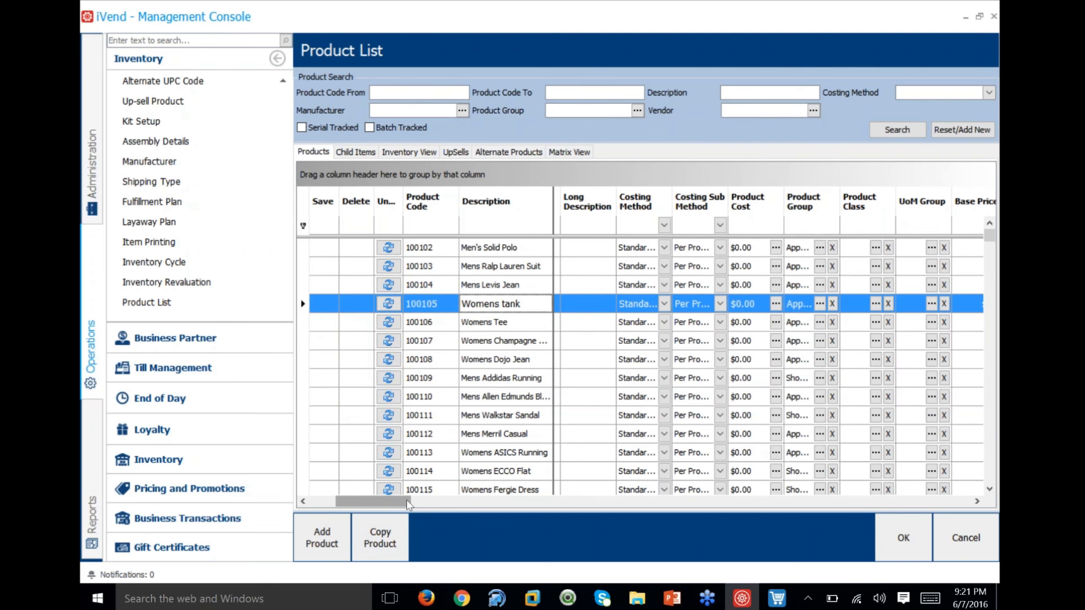
drag(405, 499, 805, 517)
click(828, 304)
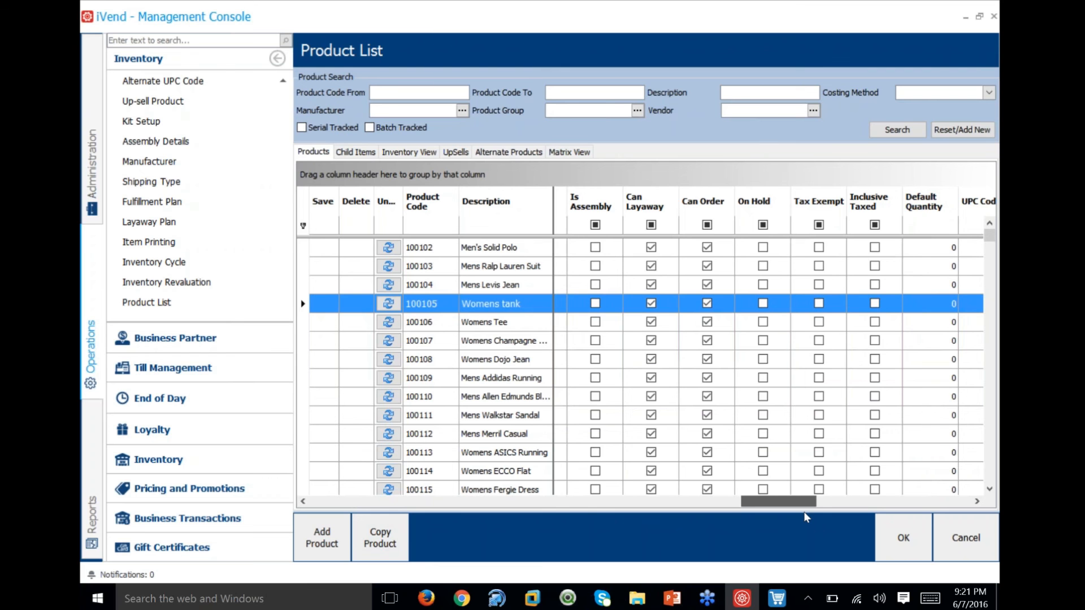
drag(799, 513, 704, 527)
click(966, 537)
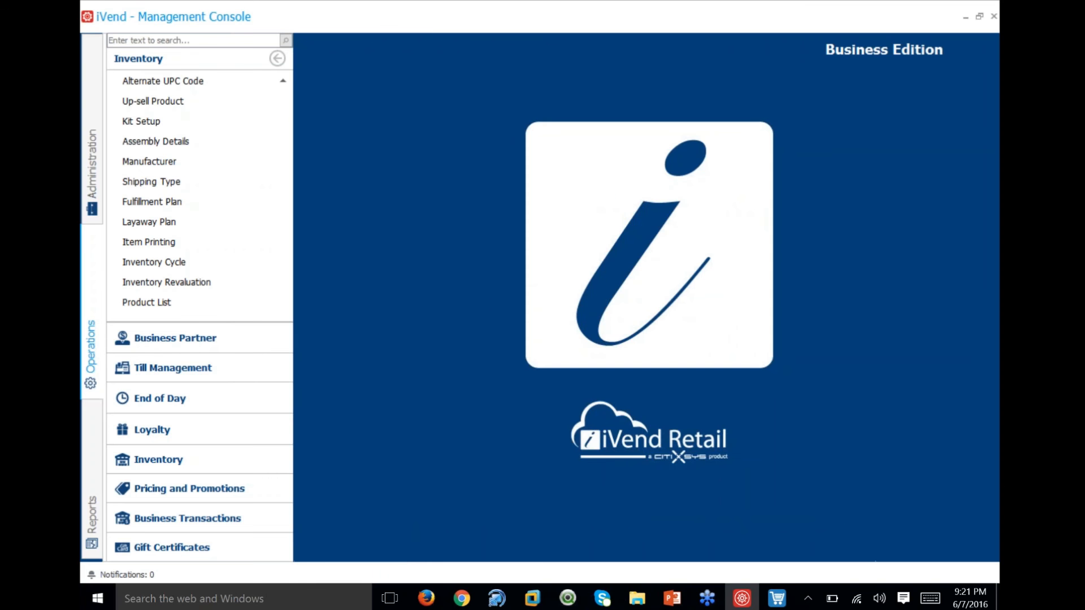
Open Price List 02 from Pricing and Promotions, examine its products and prices, and close it unchanged.
click(199, 488)
click(170, 85)
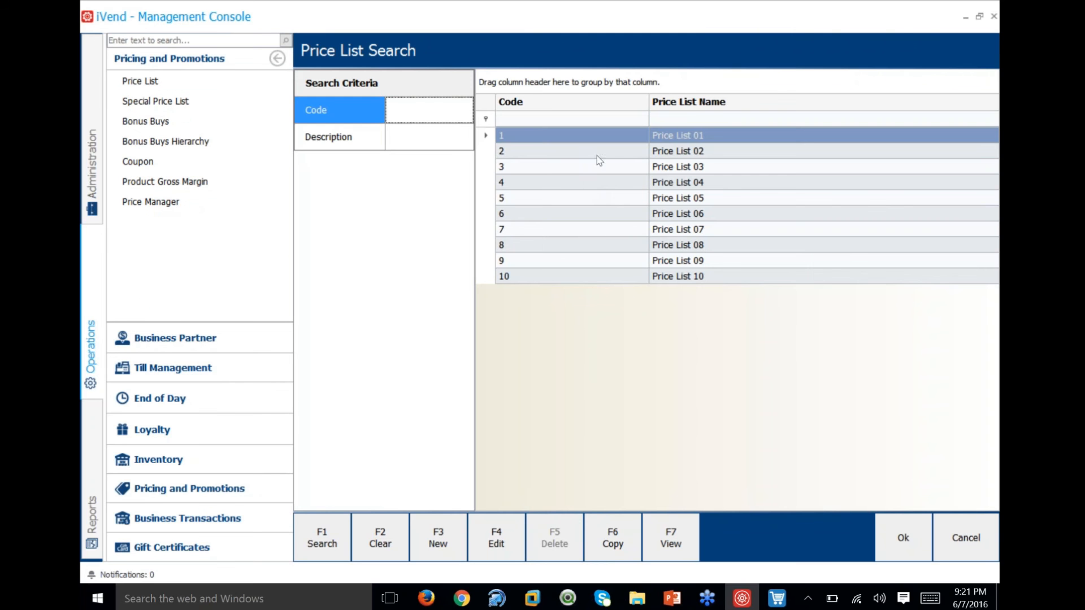
double_click(622, 151)
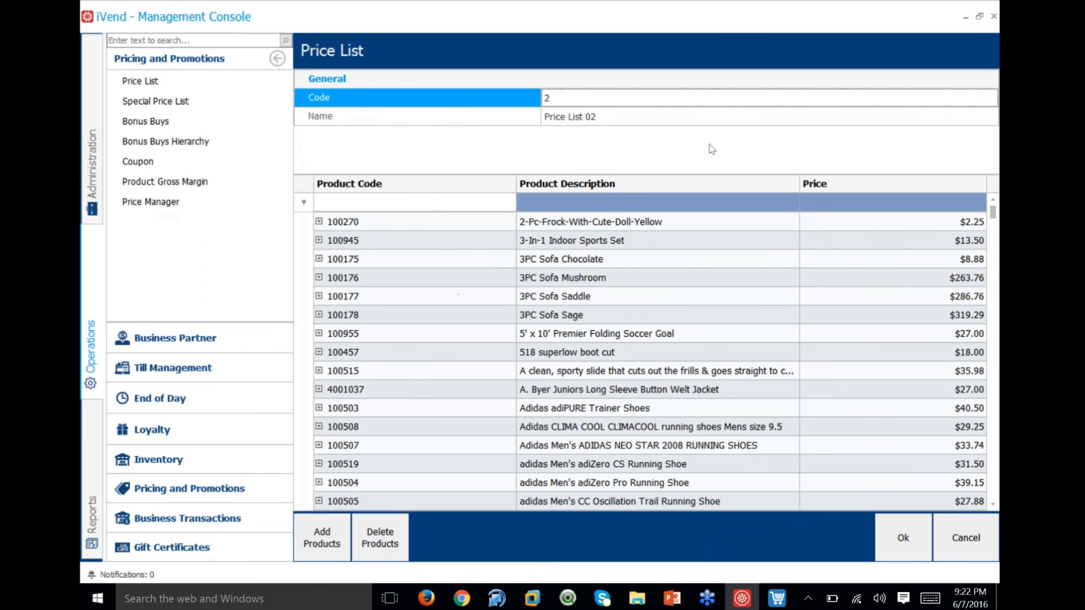
scroll(639, 355, down, 1)
scroll(638, 354, down, 9)
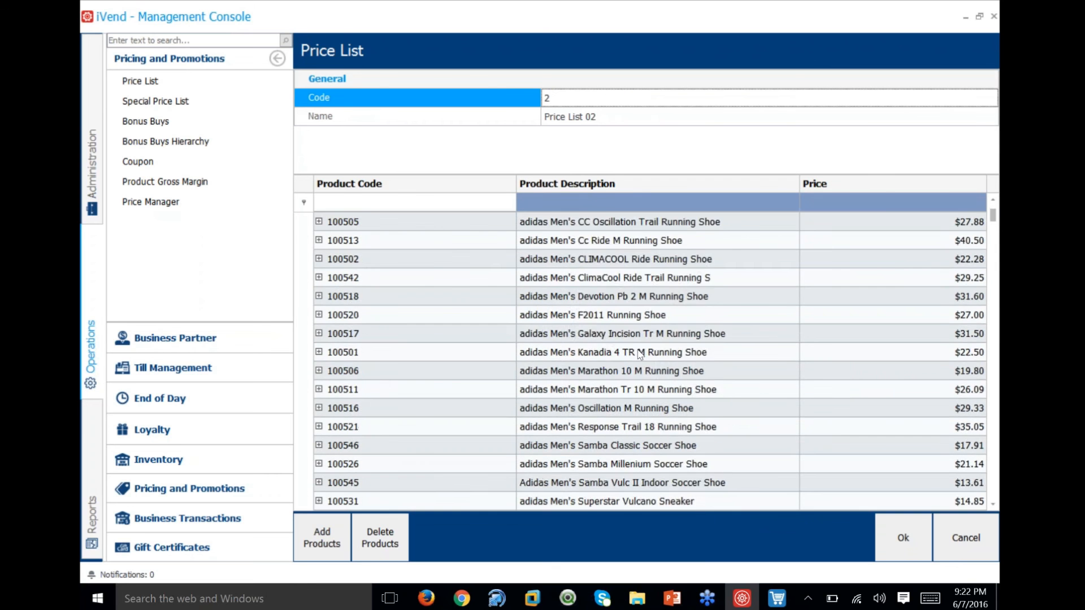
scroll(639, 354, down, 5)
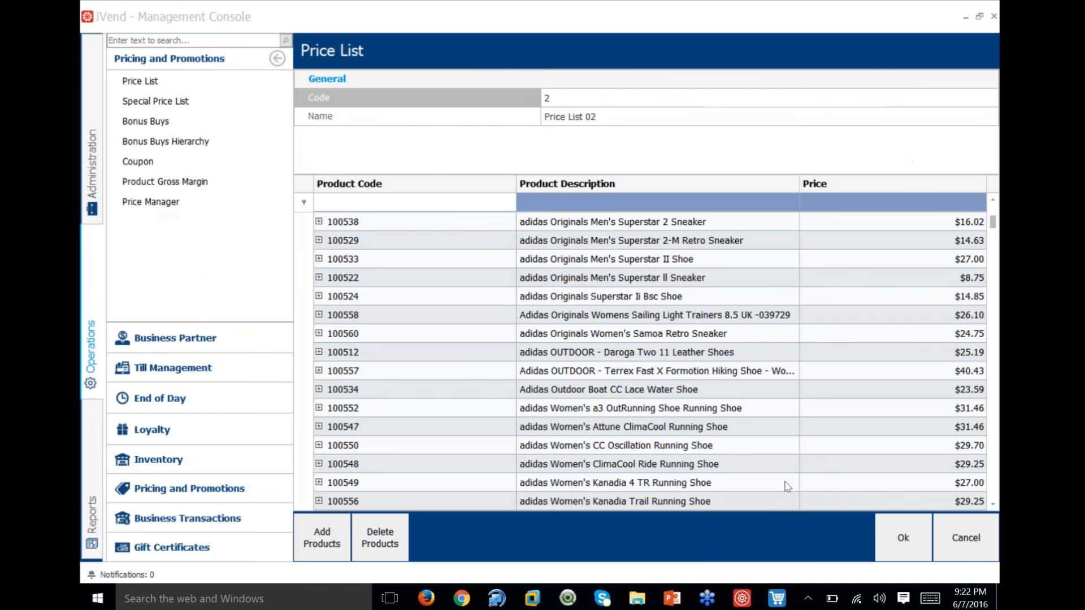
scroll(920, 370, down, 10)
scroll(919, 372, down, 15)
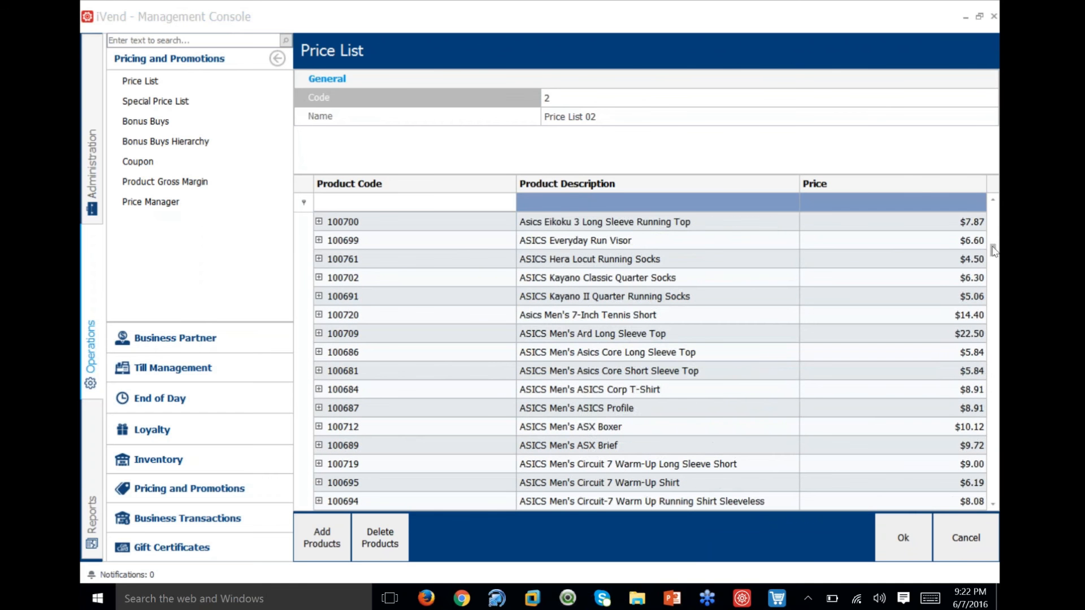
drag(992, 247, 993, 268)
click(981, 277)
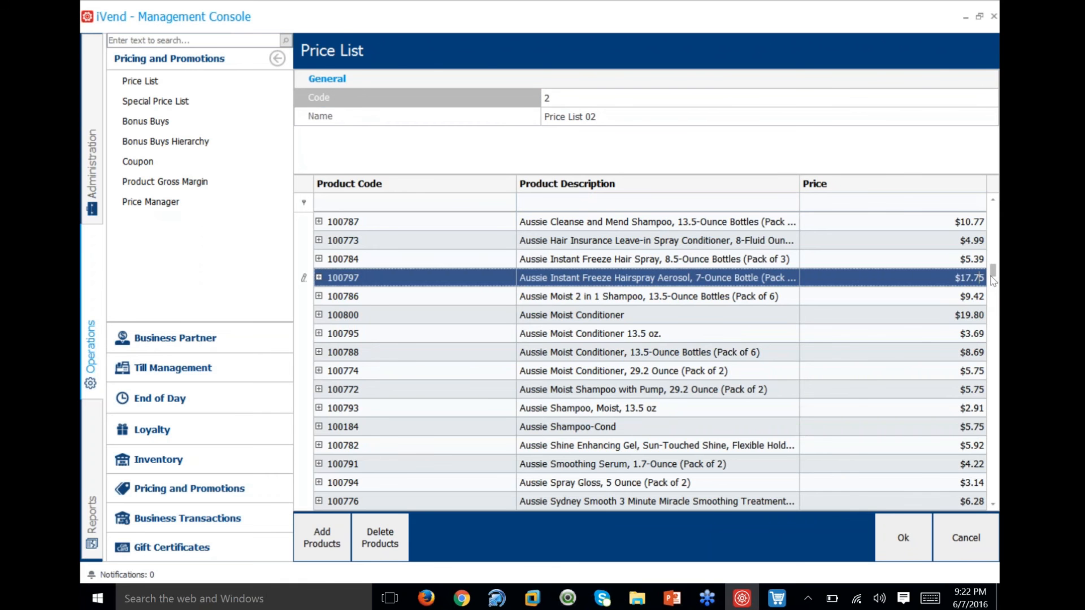
drag(995, 275, 995, 298)
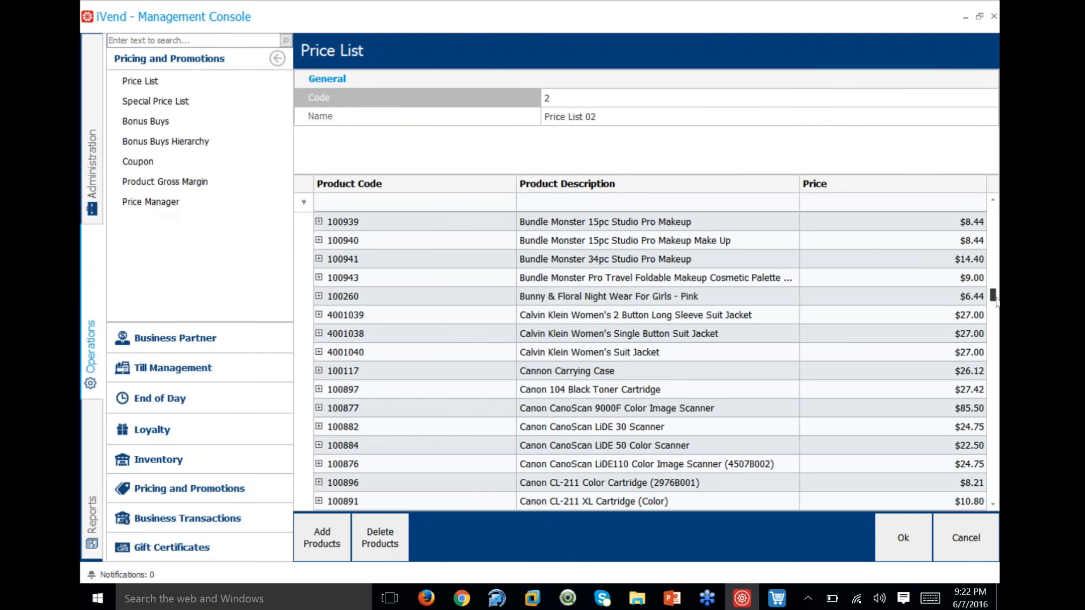
click(621, 397)
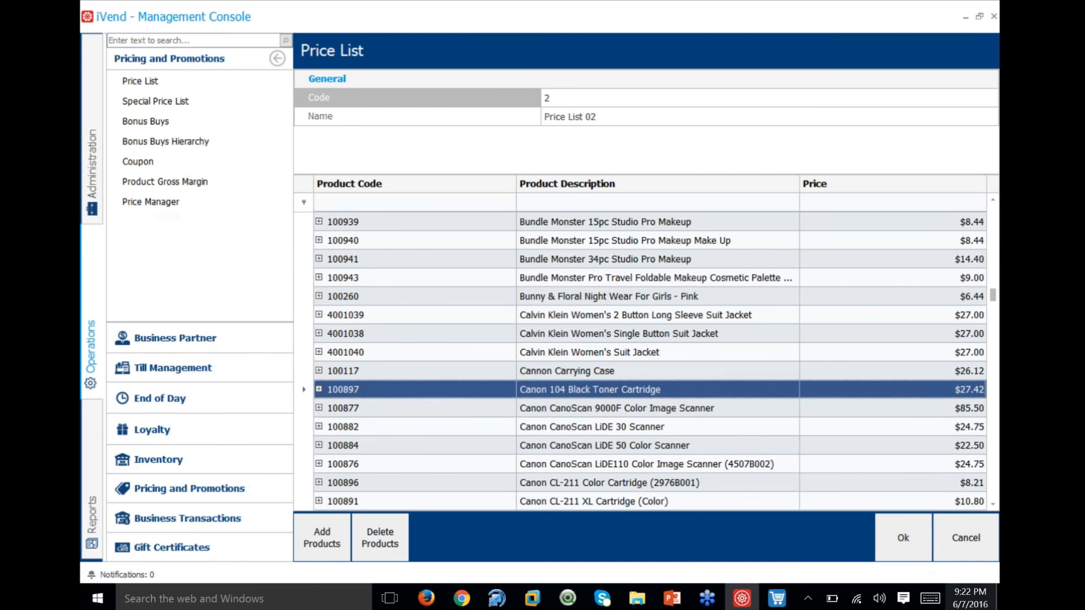
click(977, 543)
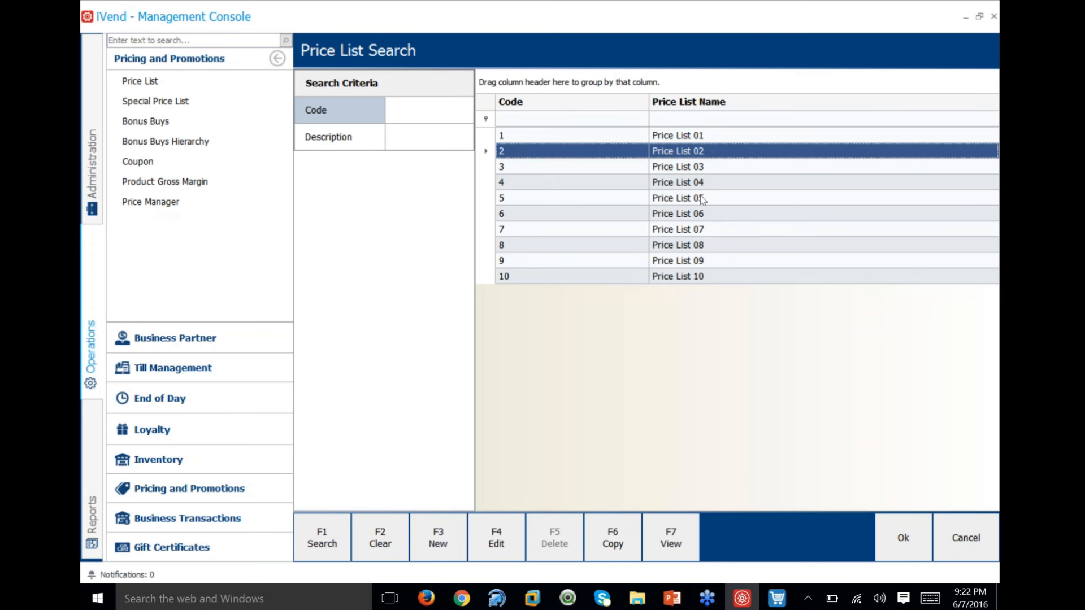
Start a new Price Manager record with code "Updated Price List" and base price list Price List 02.
click(165, 203)
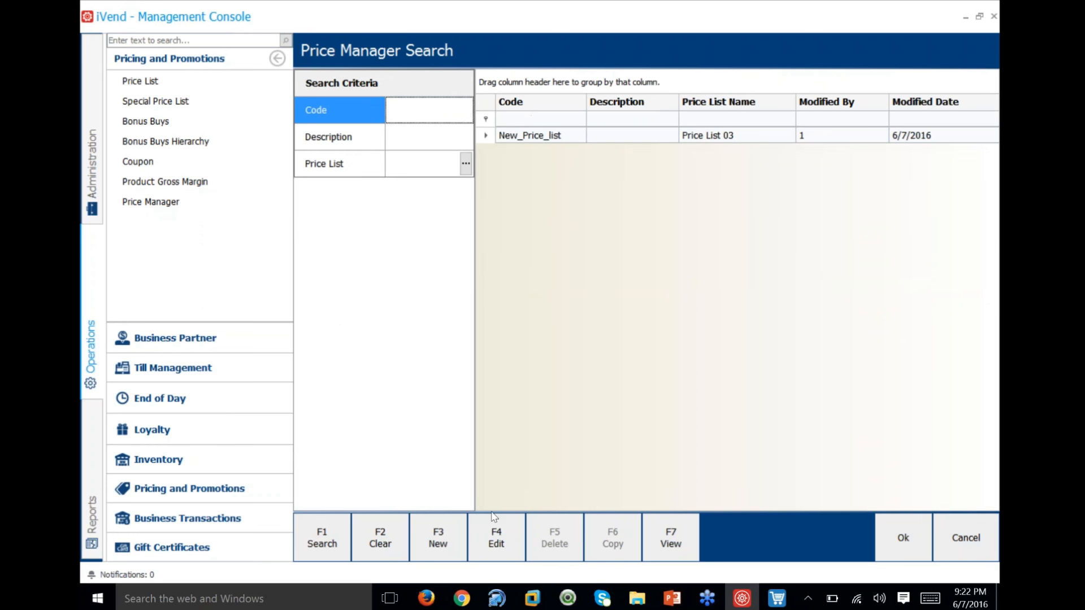
click(438, 540)
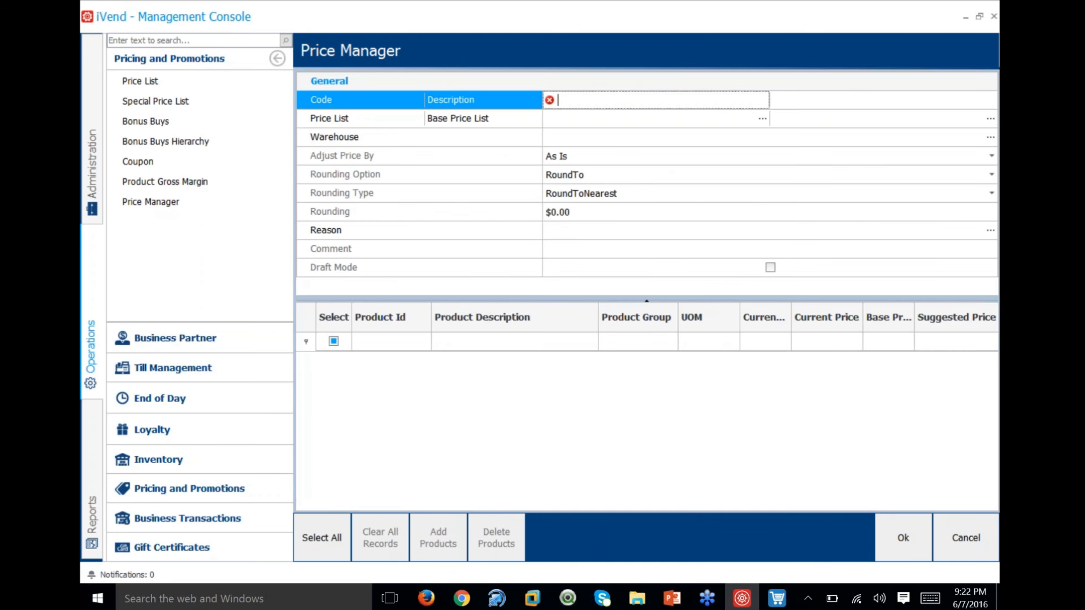
text(Updated Price List)
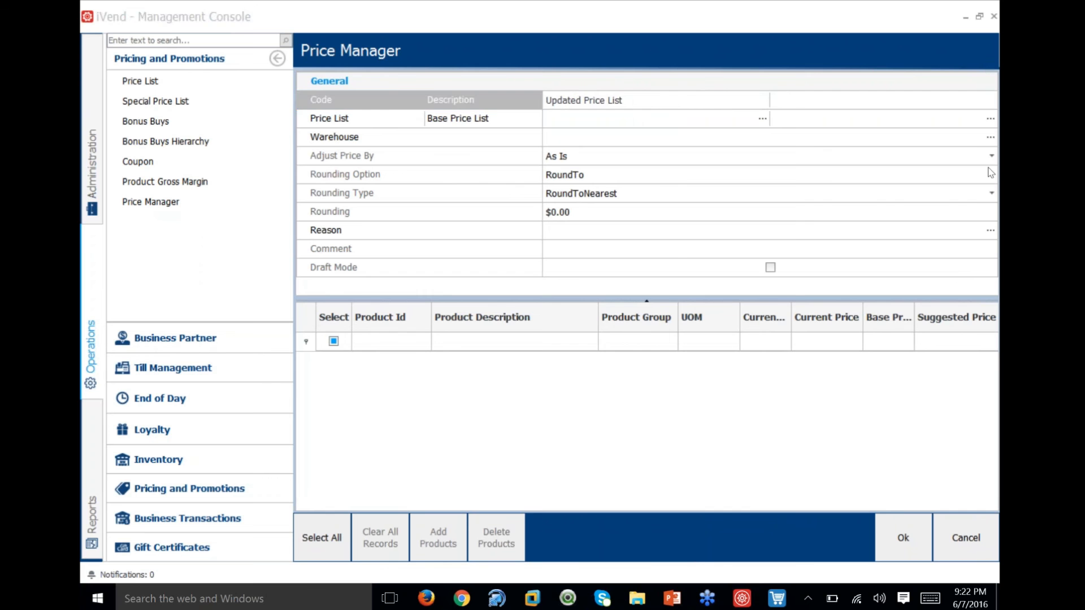
click(948, 121)
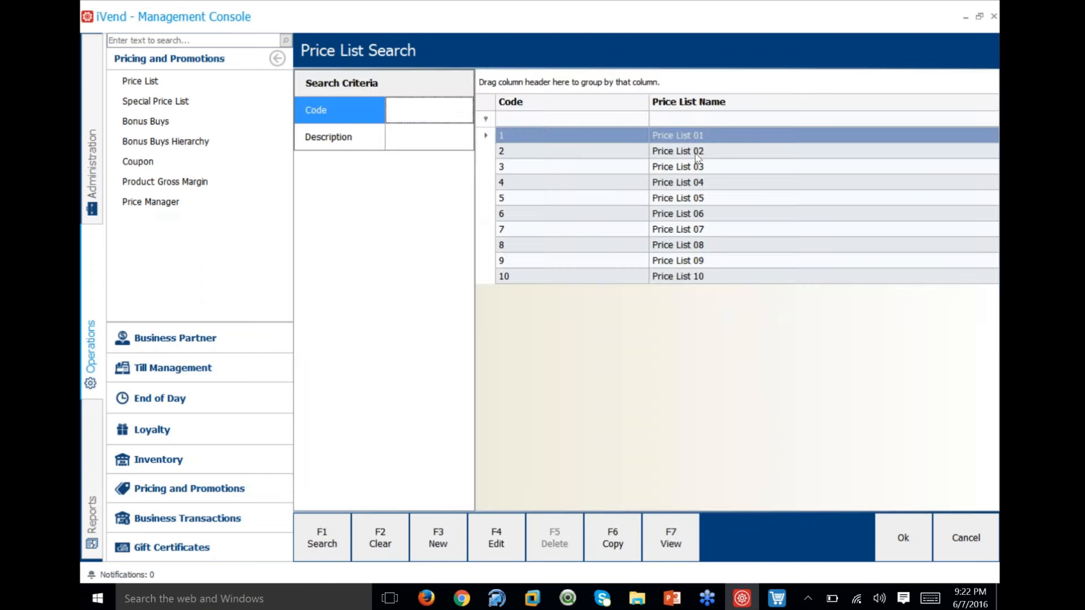
double_click(695, 152)
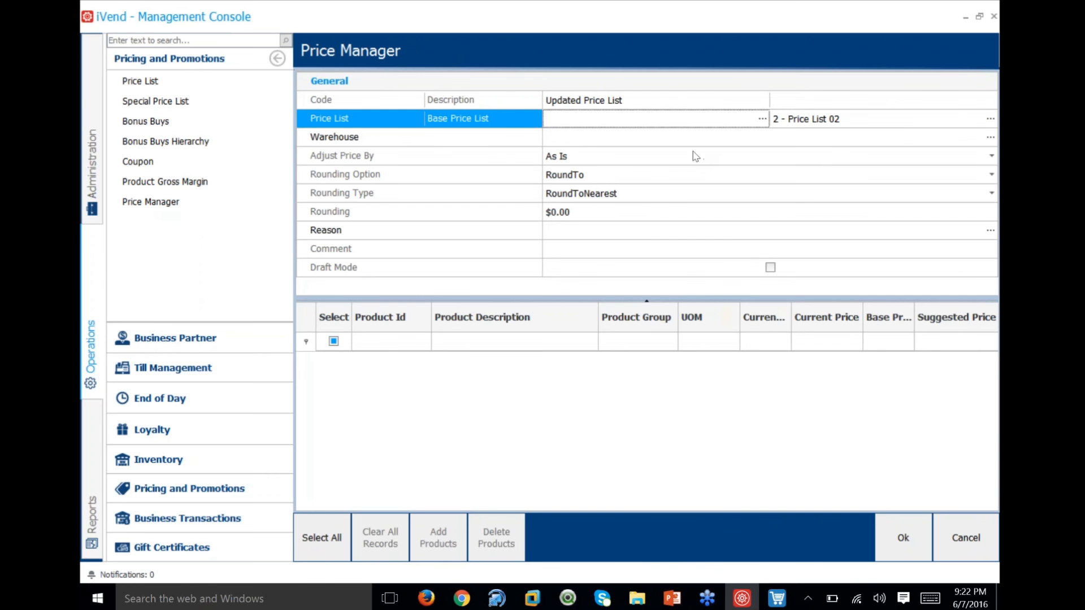
Set the price adjustment to Multiplying by 2.5 with the RoundTo rounding option.
click(624, 160)
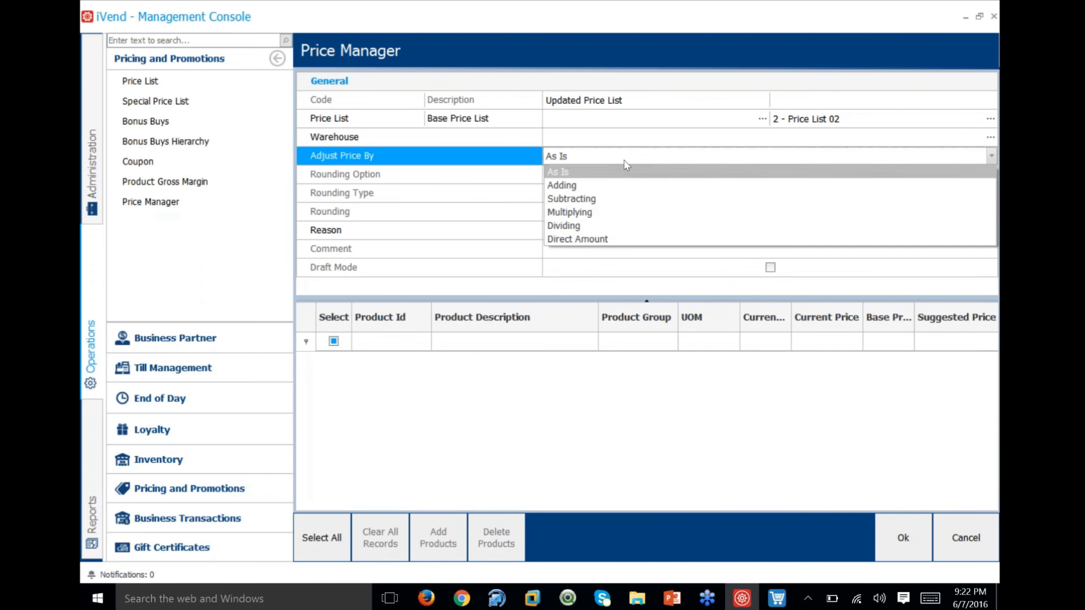
click(599, 218)
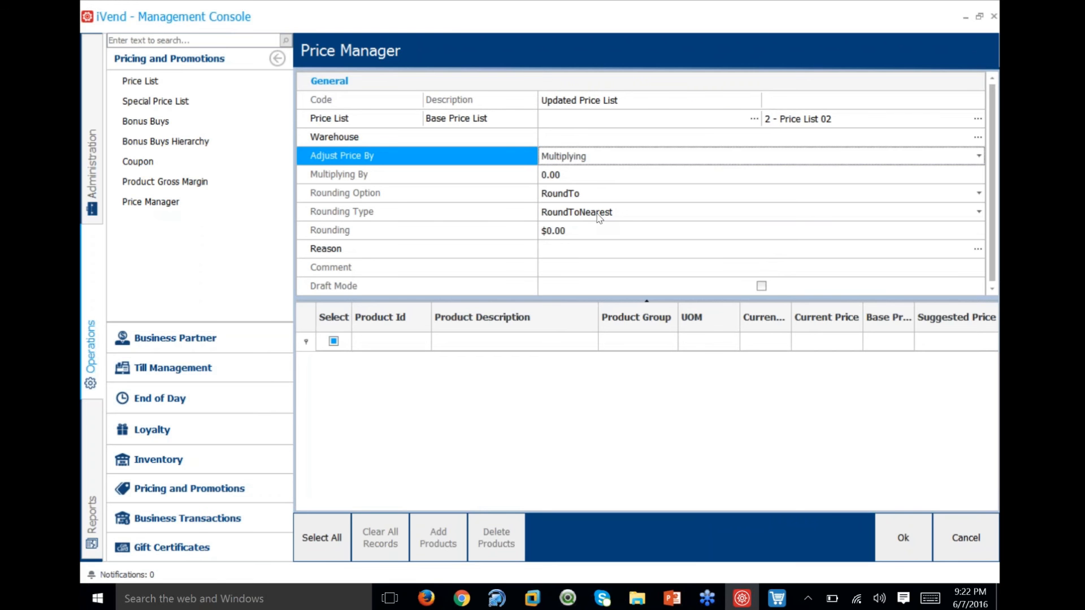
click(577, 174)
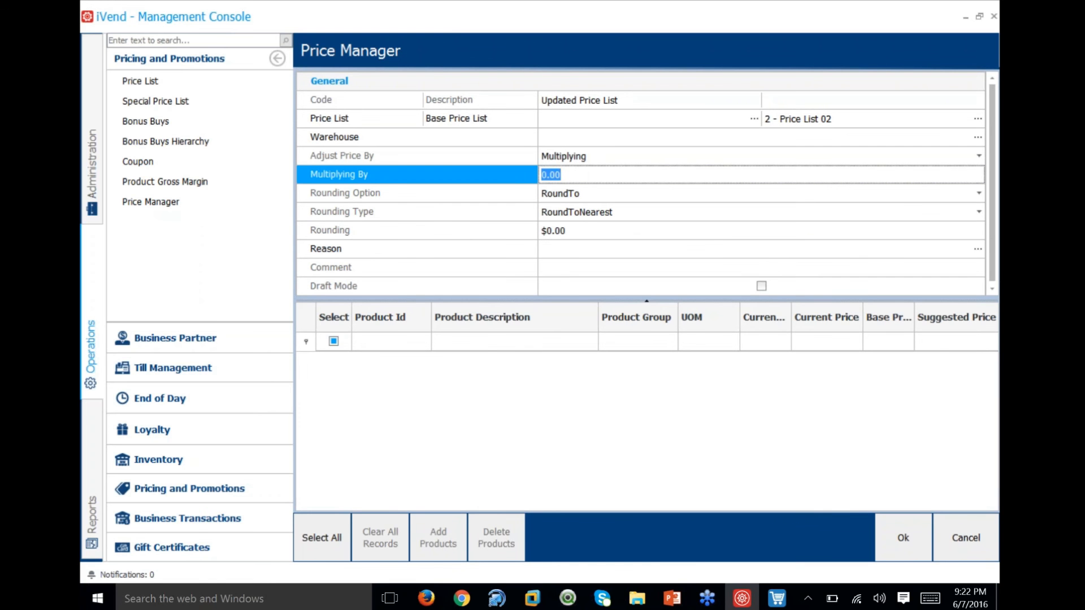
text(2.5)
click(978, 193)
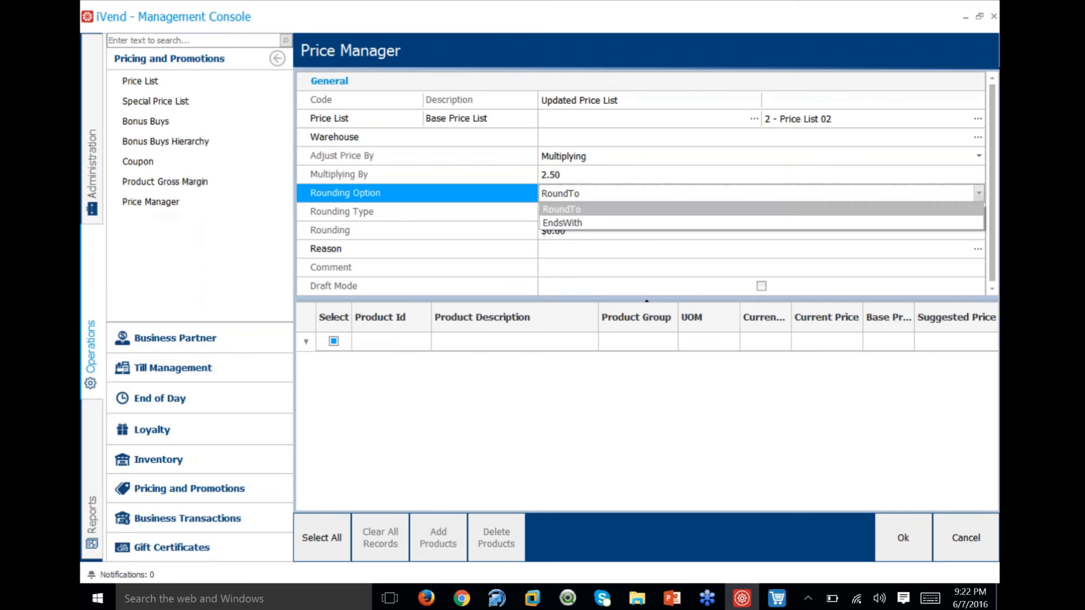
click(585, 209)
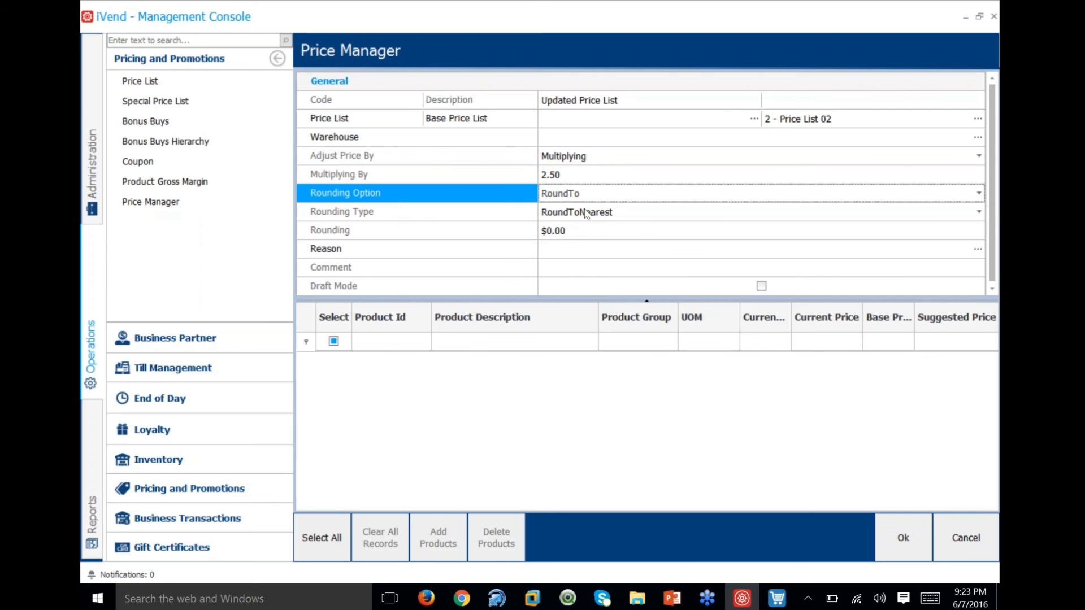
click(352, 460)
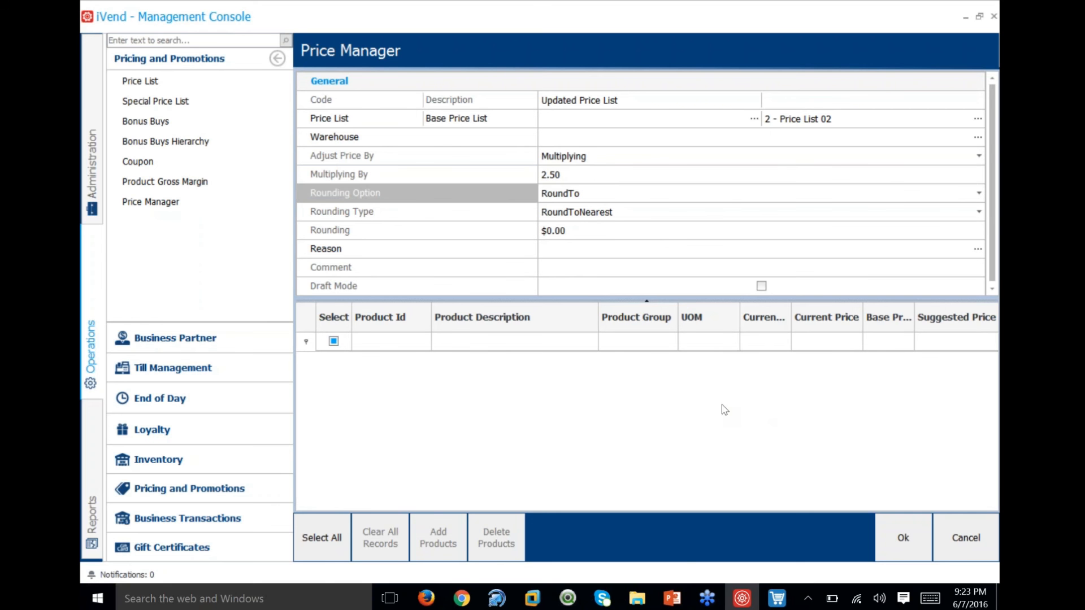
Set the target price list to Price List 04 and the warehouse to 04 - The Avenues.
click(631, 137)
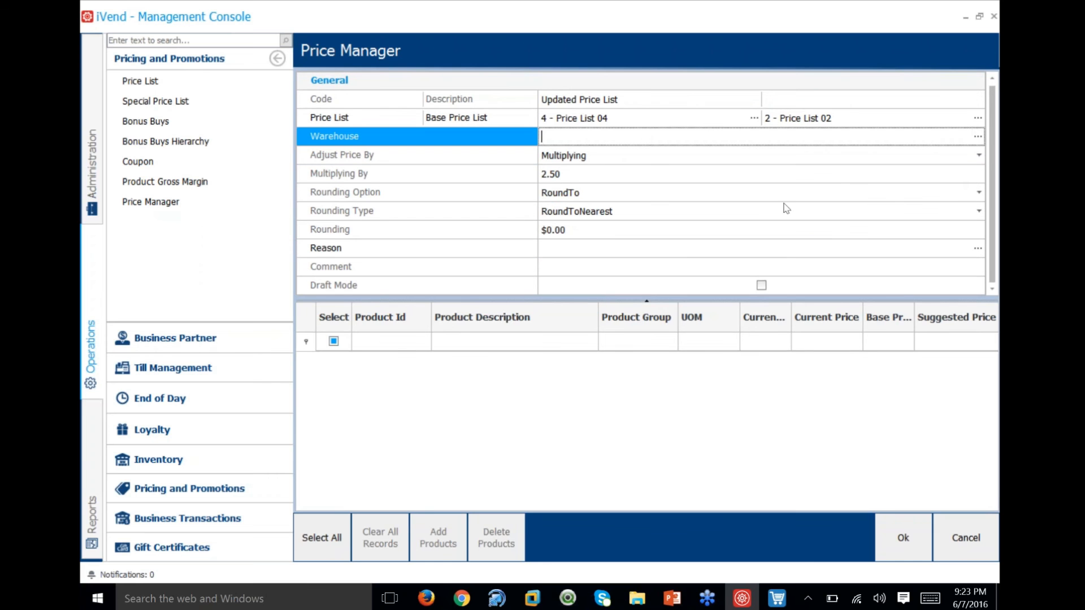
click(978, 136)
click(902, 538)
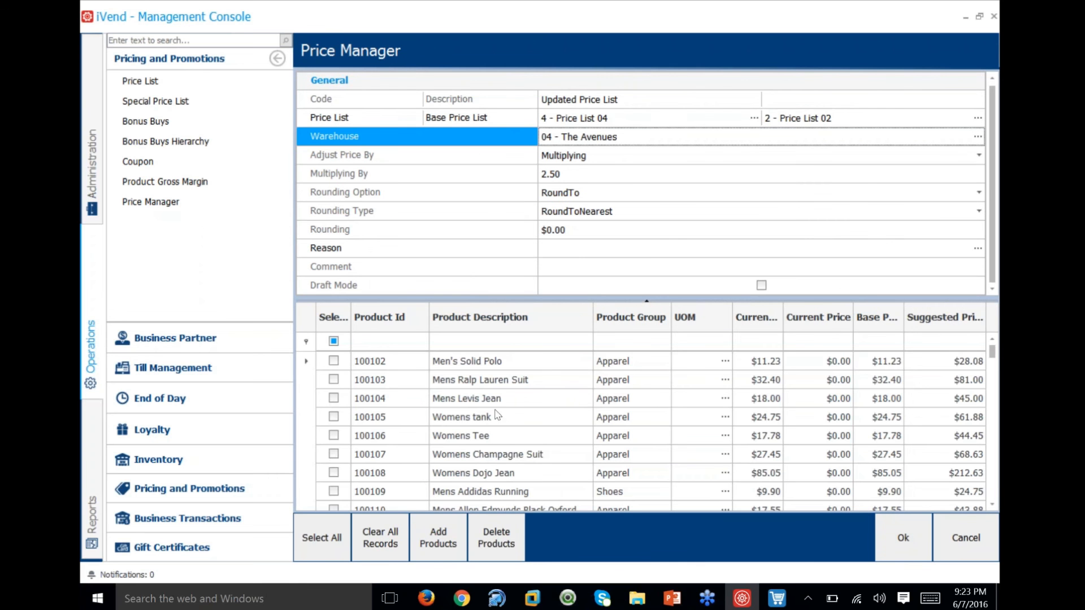
Examine the product grid, comparing base and suggested prices, including those of the Schwinn Midmoor Hybrid.
scroll(495, 410, down, 2)
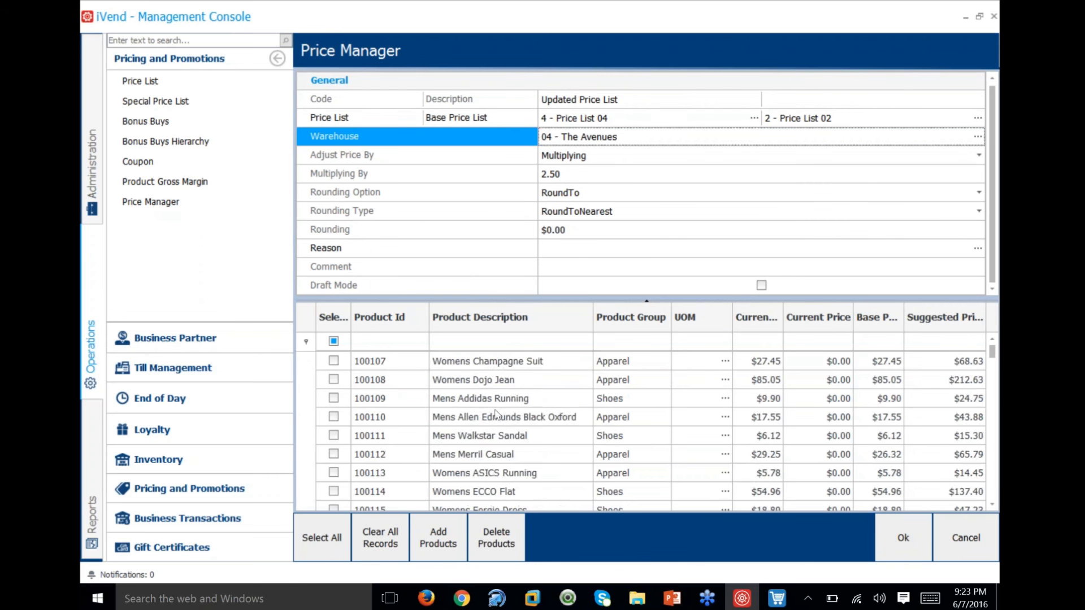
scroll(495, 413, up, 3)
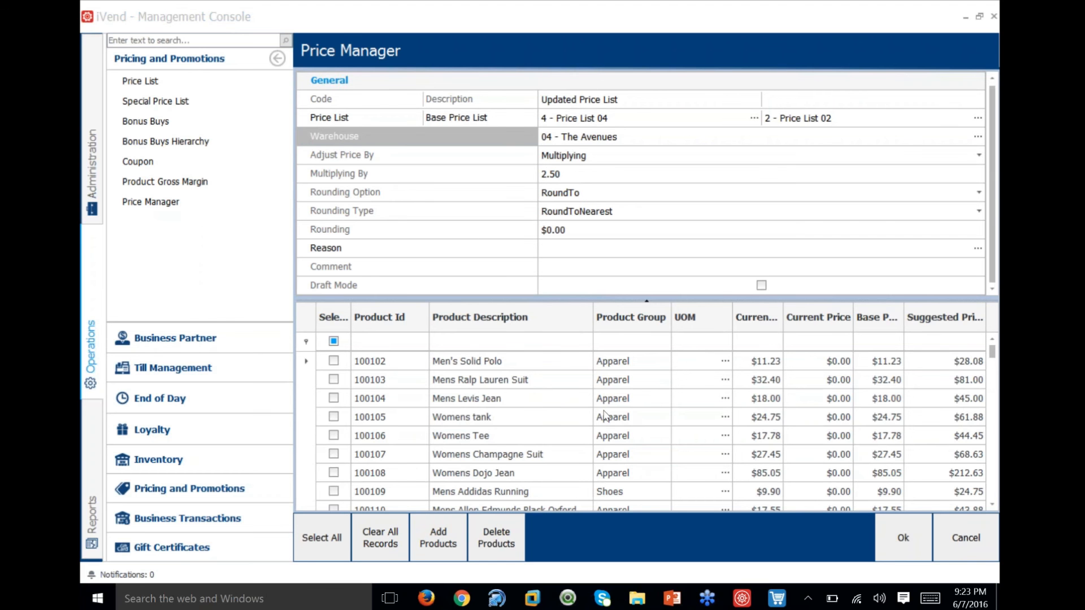
scroll(604, 415, down, 2)
scroll(605, 415, down, 6)
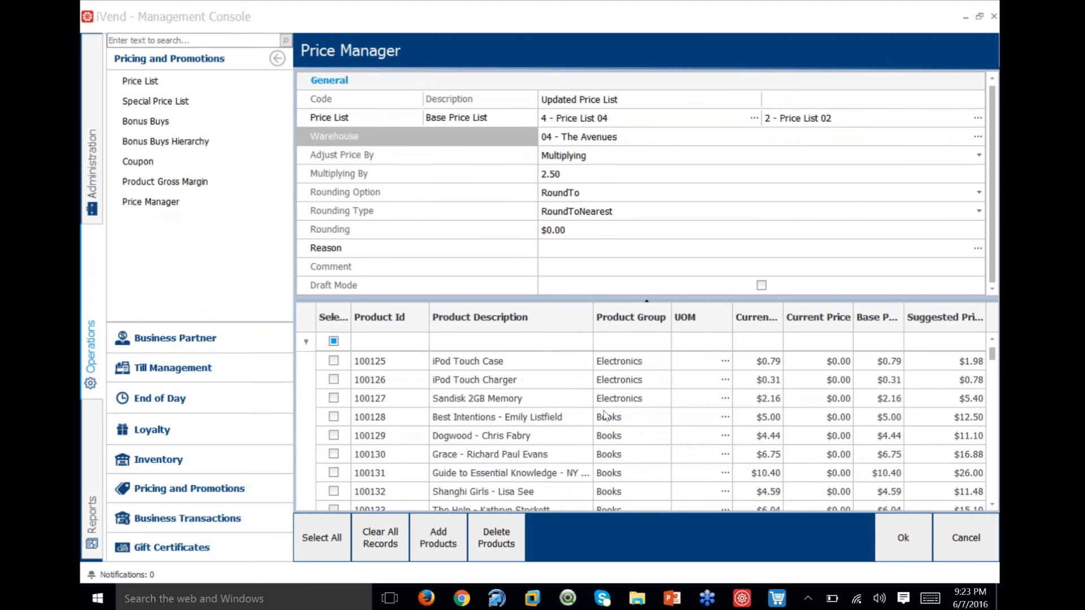
scroll(605, 415, down, 4)
scroll(604, 416, down, 2)
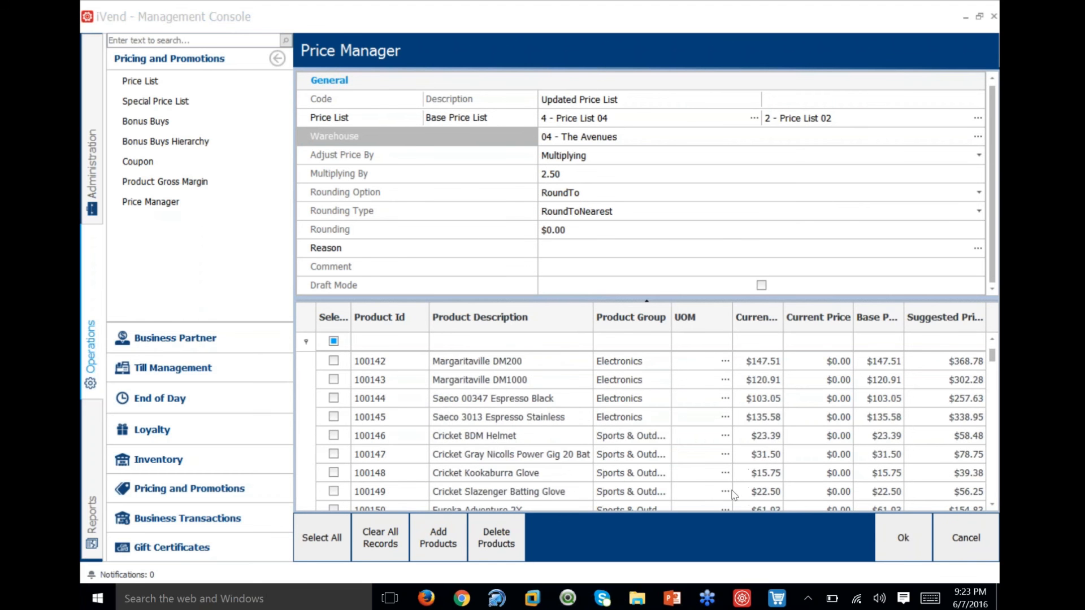
scroll(932, 423, down, 3)
scroll(932, 423, down, 2)
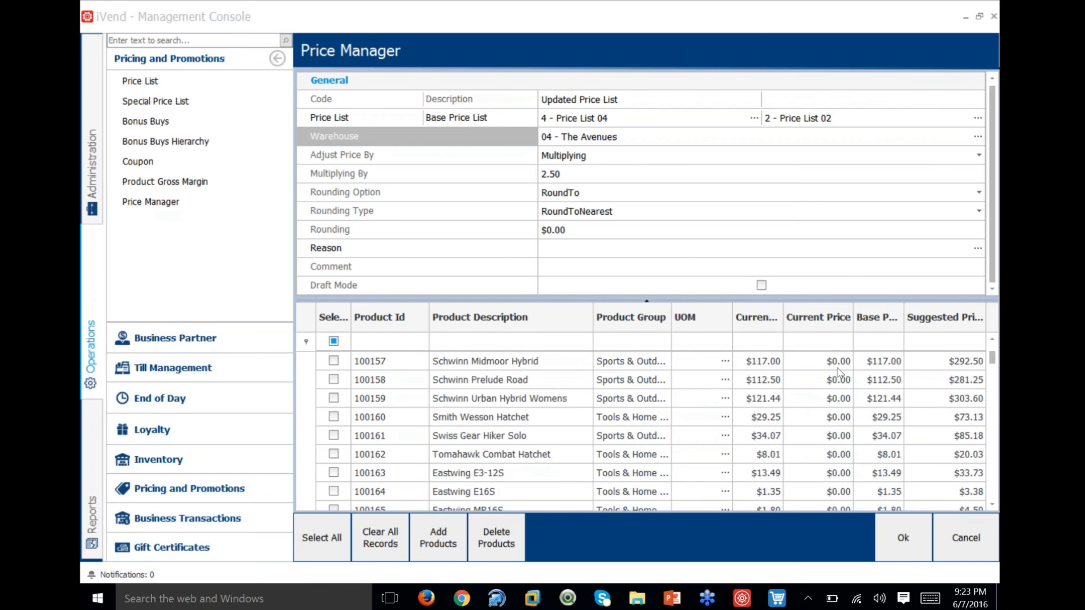
click(881, 368)
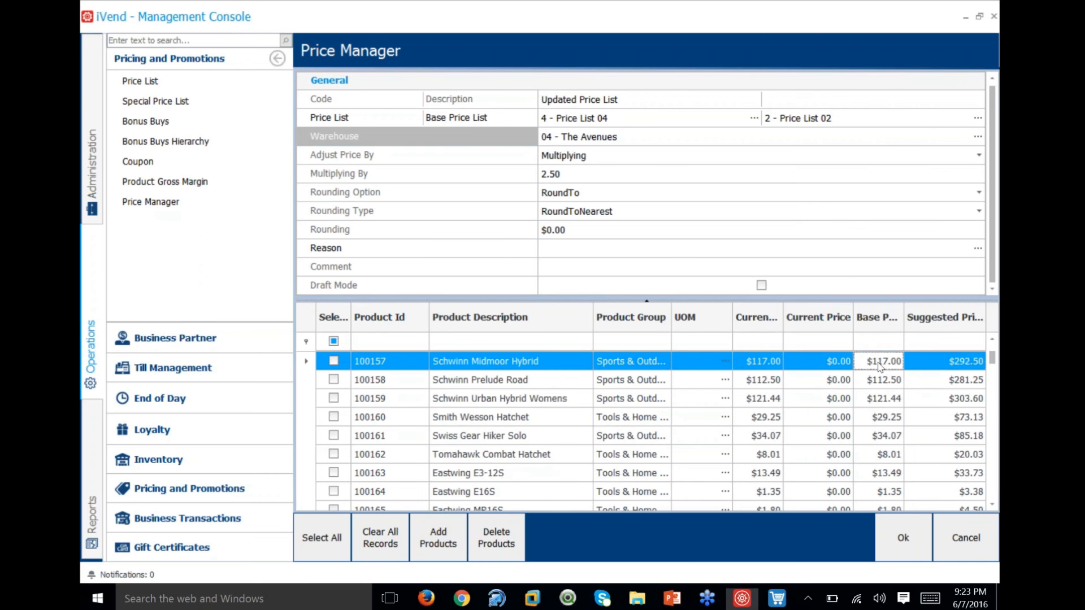
click(956, 368)
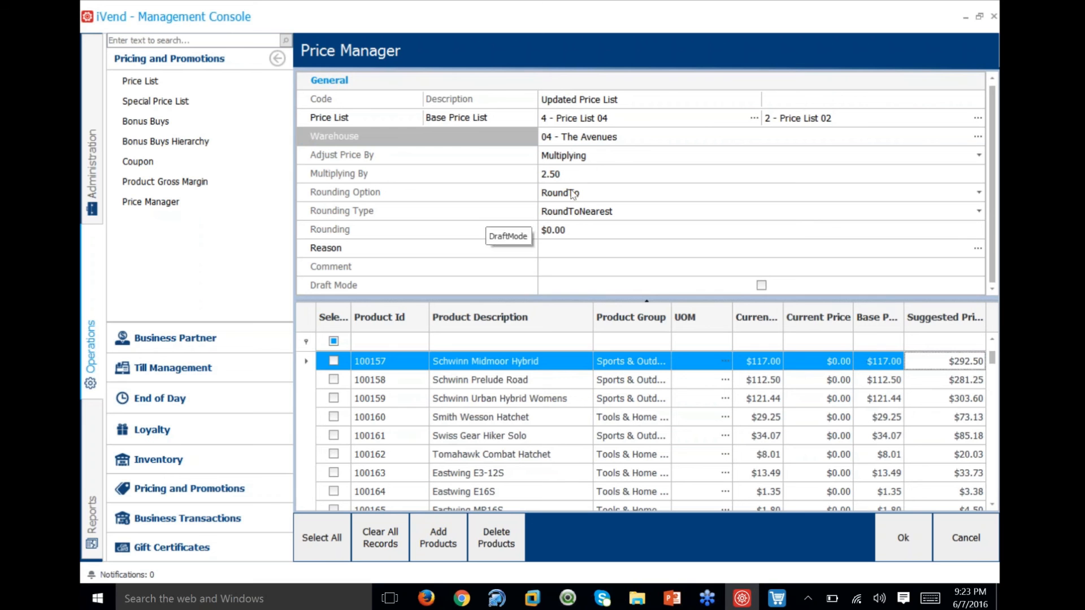
Set the Multiplying By factor to 2.25.
click(582, 174)
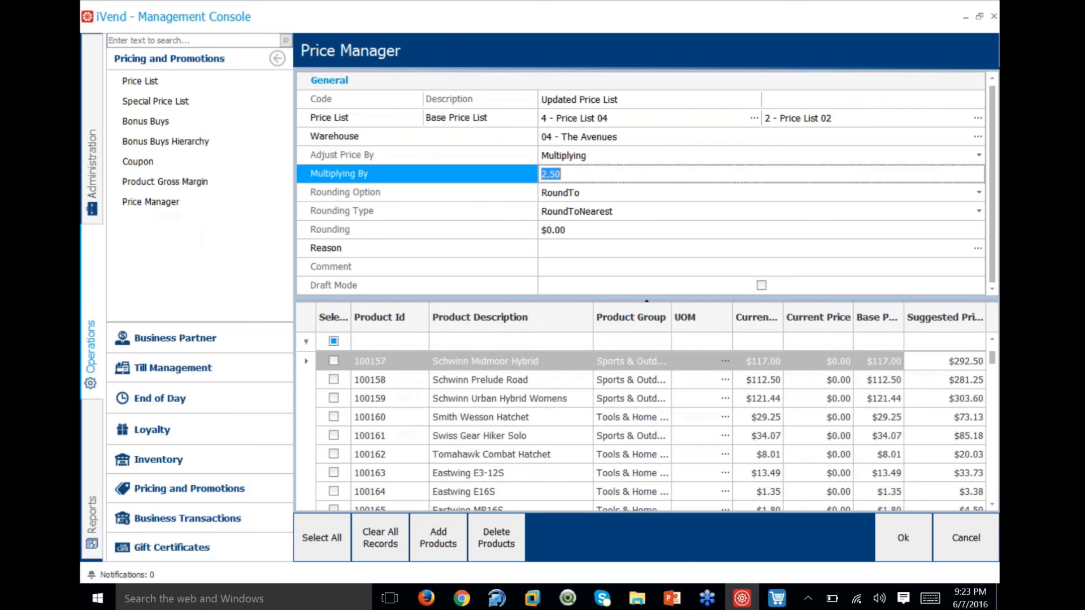
text(2.25)
key(Tab)
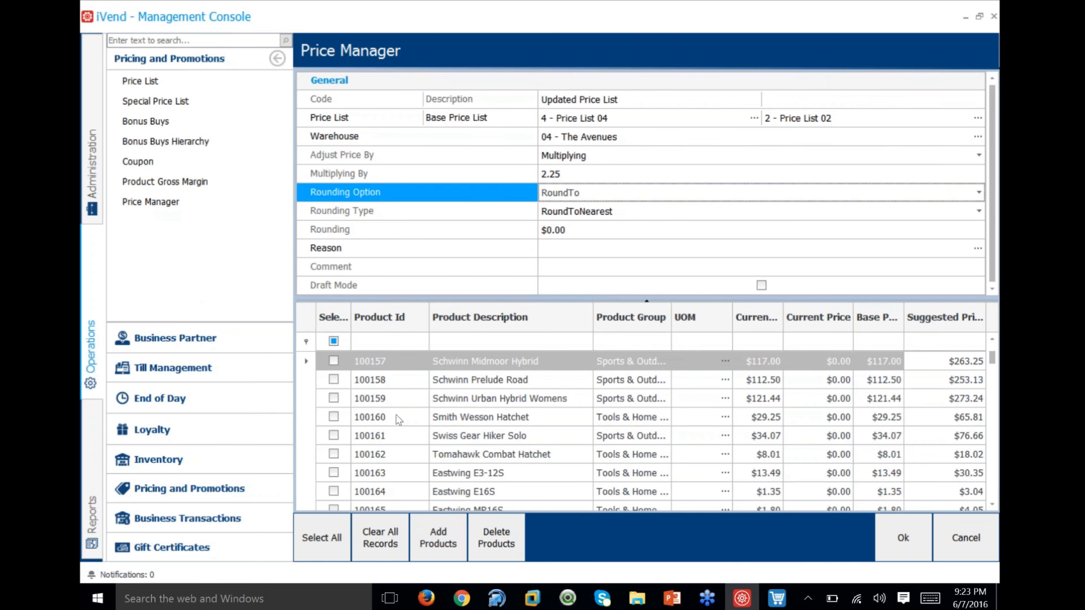
Review the recalculated suggested prices in the product grid and point out the Comment field.
scroll(475, 413, up, 5)
scroll(475, 413, up, 10)
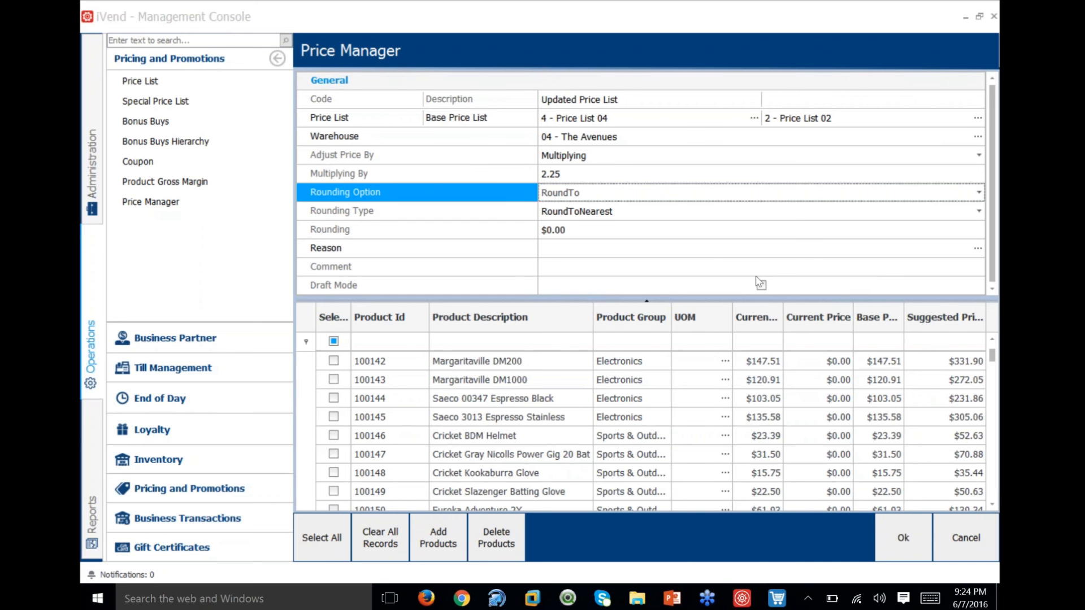
click(714, 266)
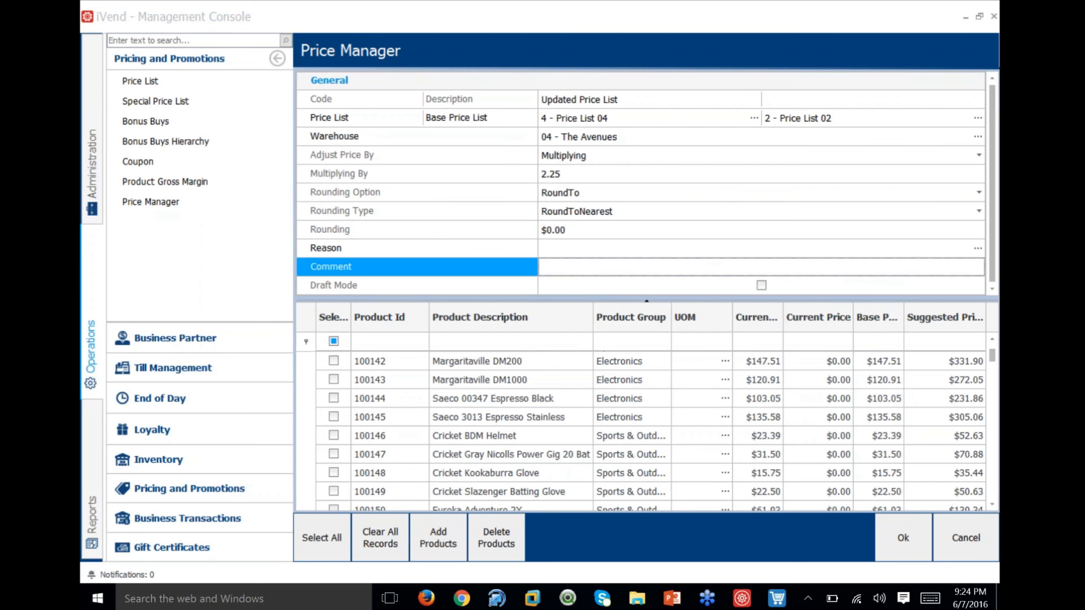
click(833, 271)
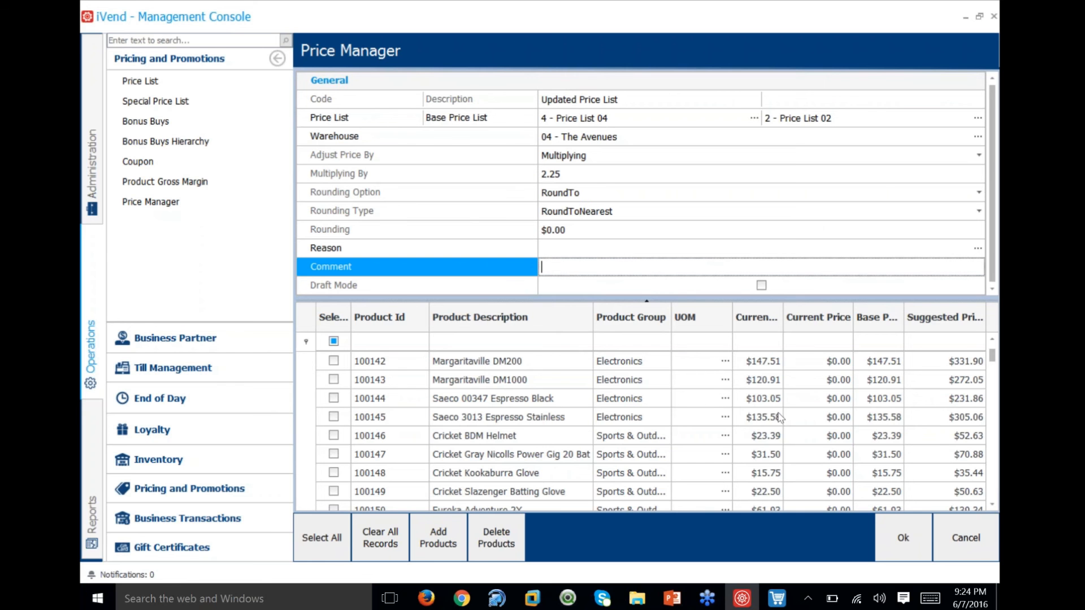
scroll(669, 428, up, 2)
scroll(593, 389, up, 2)
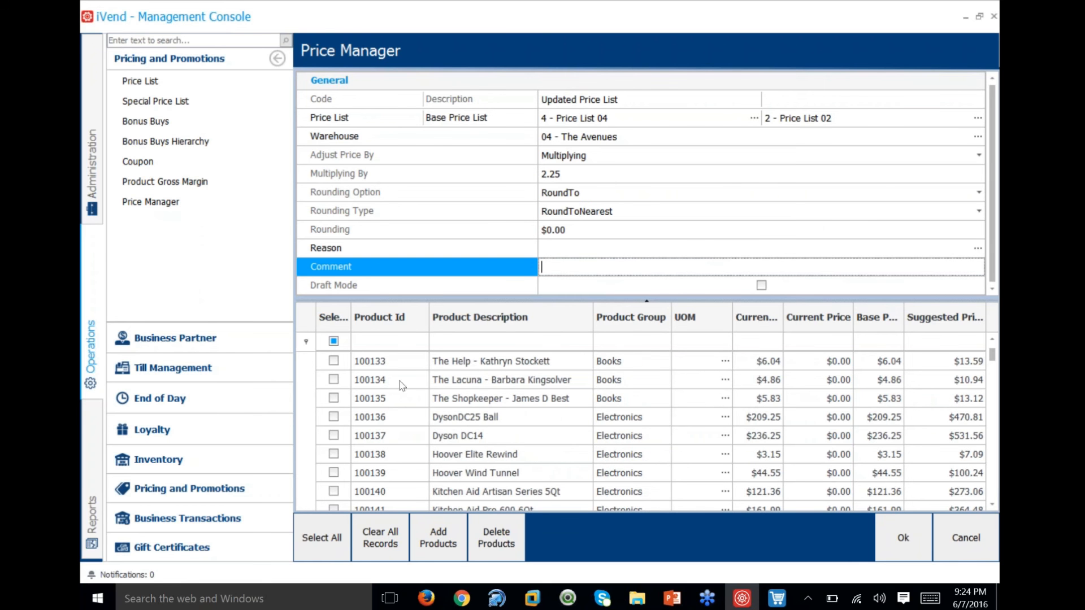
Select individual products in the grid, including The Help, Hoover Elite Rewind, Hoover Wind Tunnel and DysonDC25 Ball.
click(333, 361)
click(334, 379)
click(335, 384)
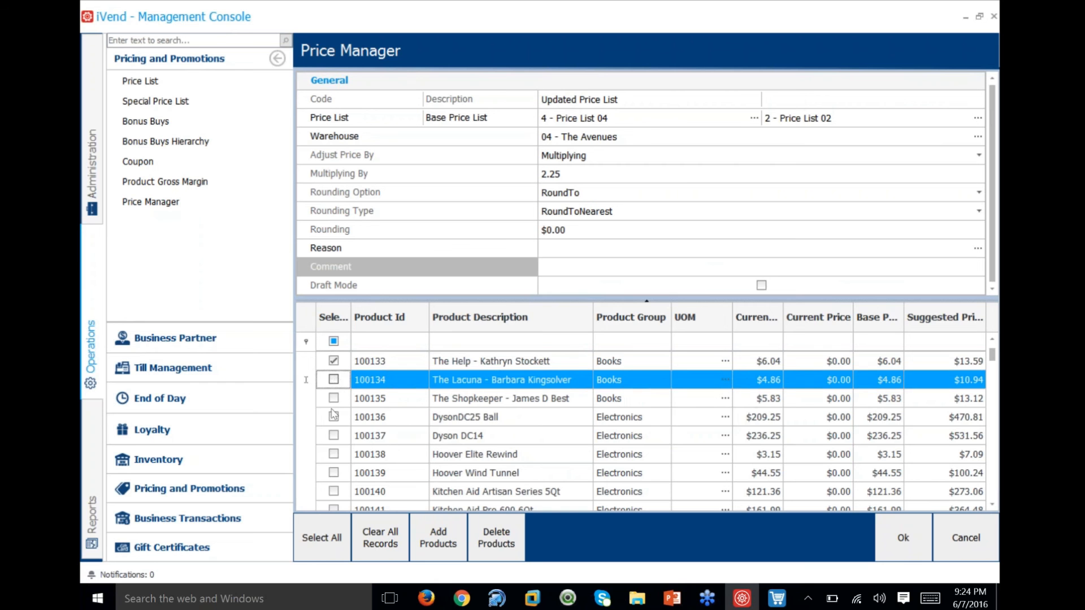
click(334, 417)
click(333, 454)
click(334, 472)
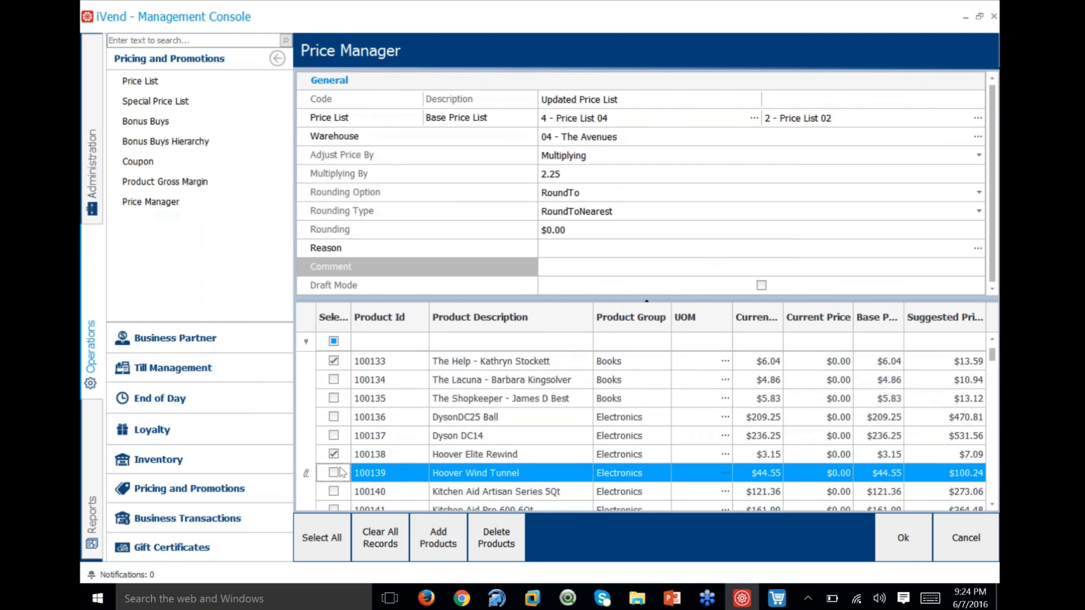
click(333, 417)
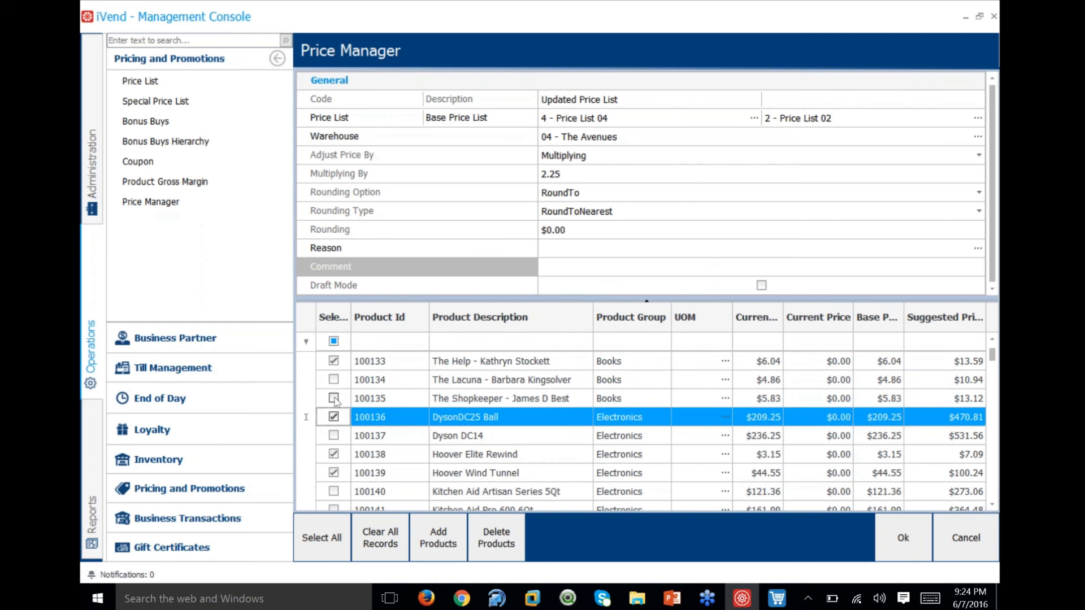
Select all products in the grid and unselect them all again, twice.
click(327, 540)
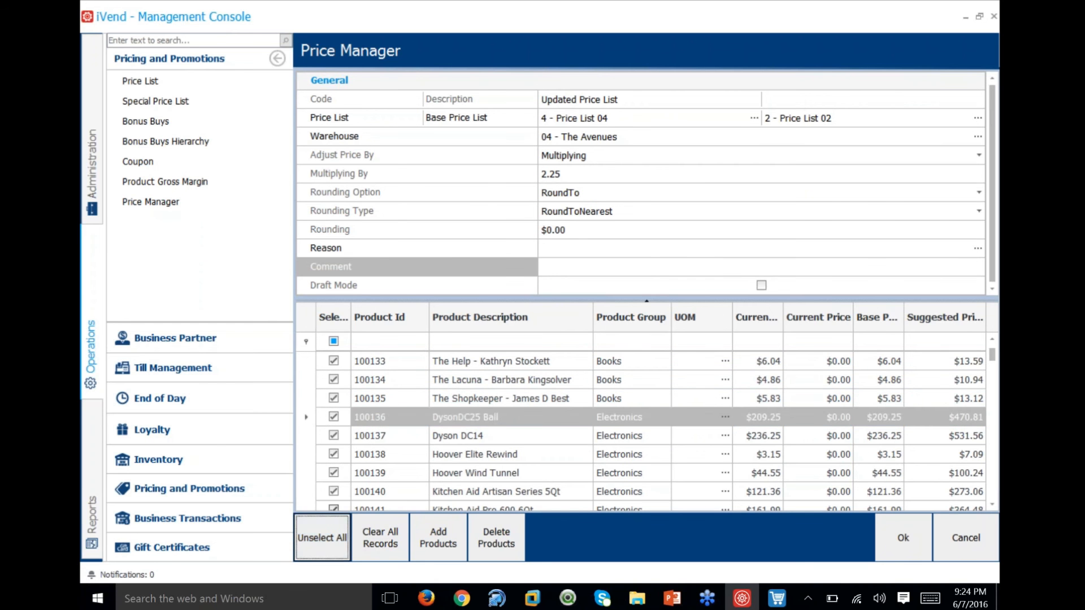
click(327, 545)
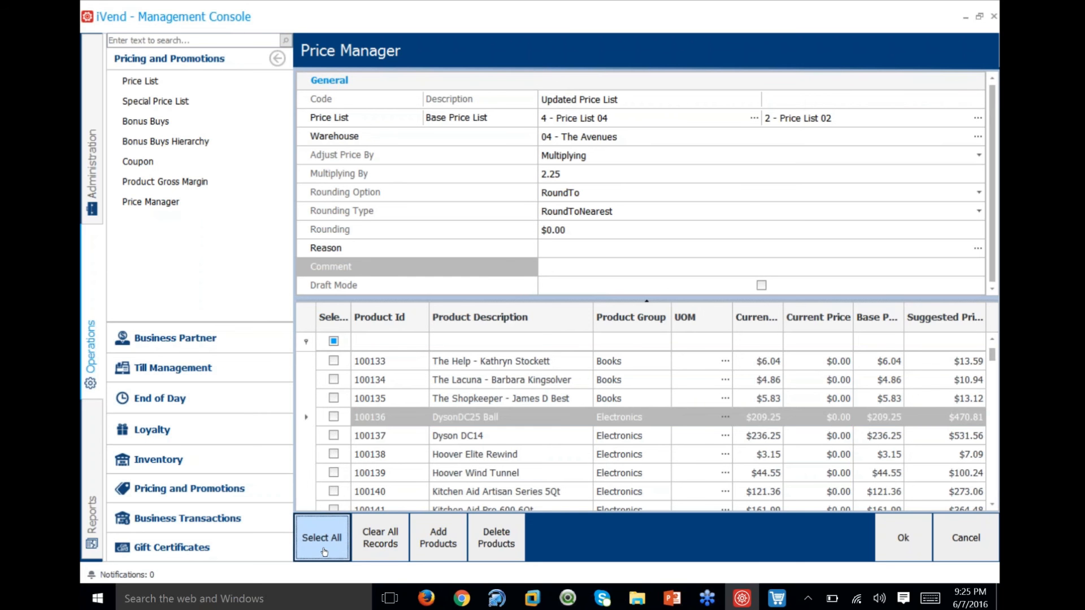
click(632, 346)
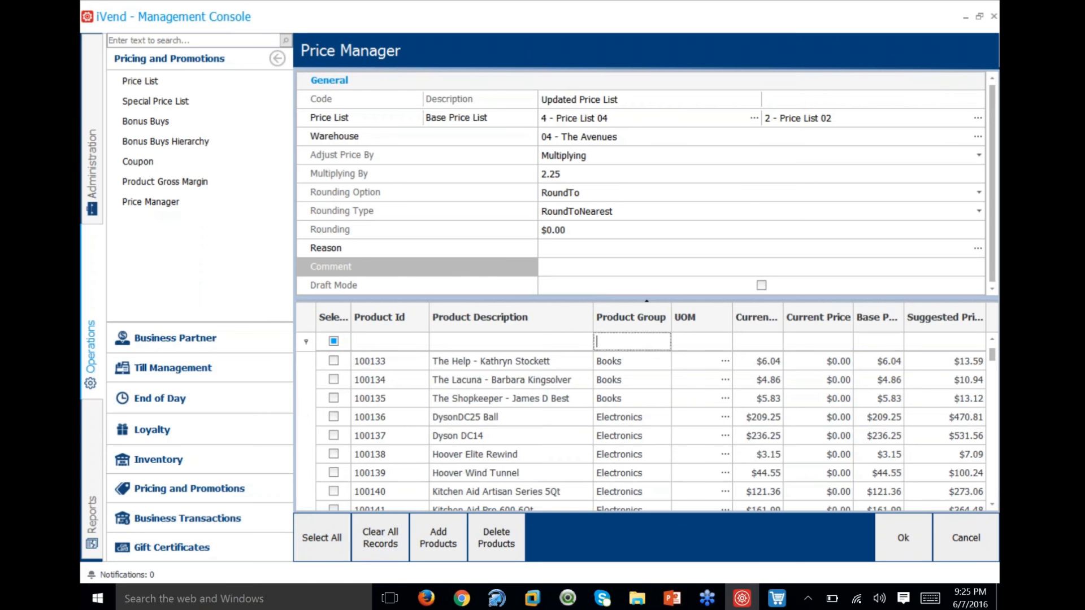
click(325, 547)
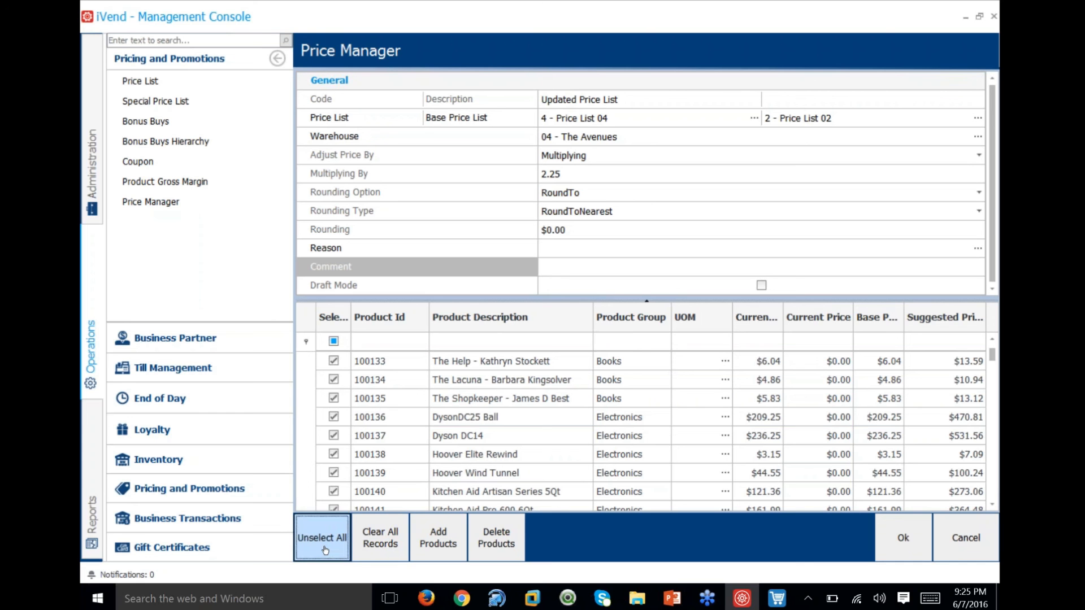
click(325, 547)
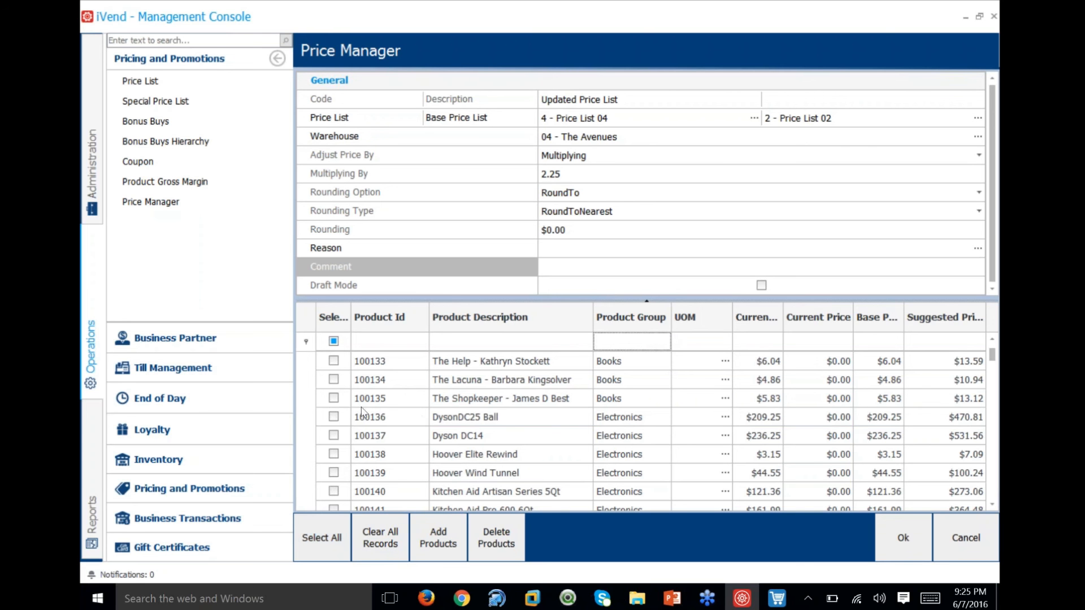
Filter the grid by product group "appa", select Vrooom Full Suit - 91202 and clear the filter.
text(appa)
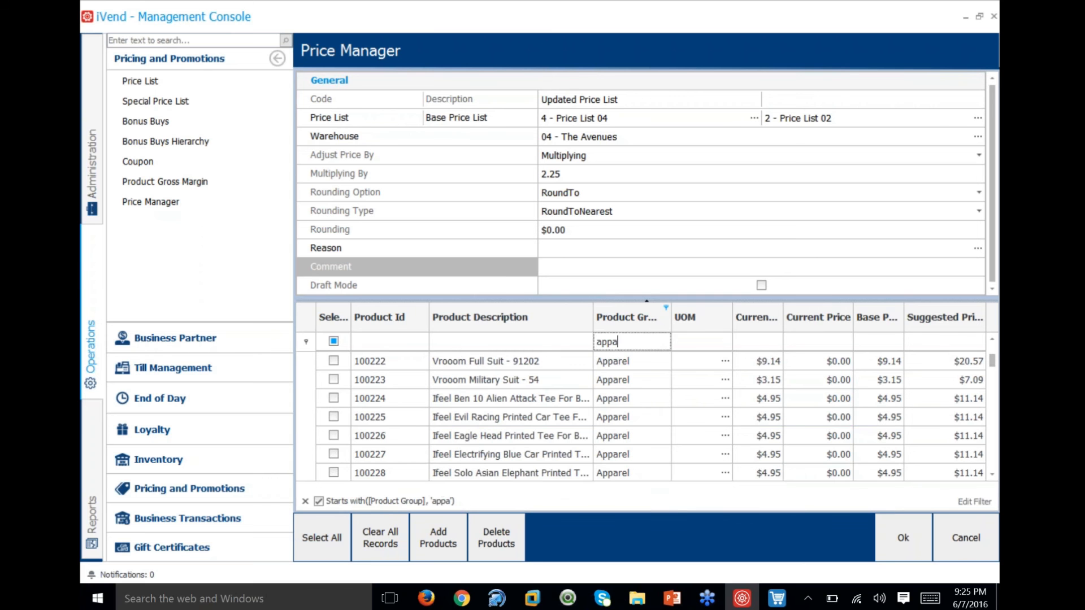
click(333, 362)
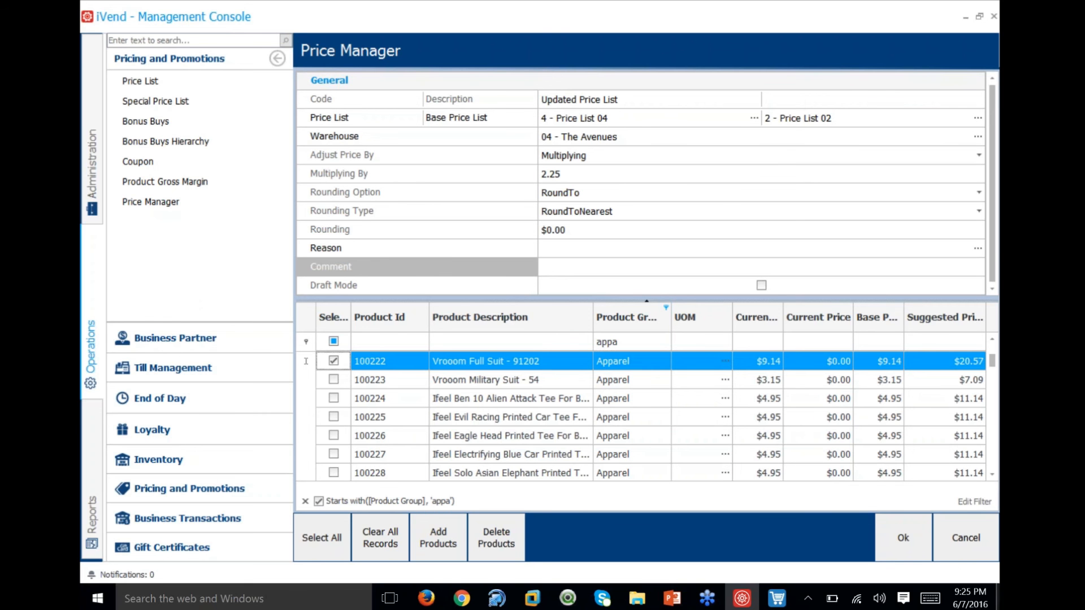
click(304, 501)
Discard the price update entry and close the Price Manager search.
click(949, 559)
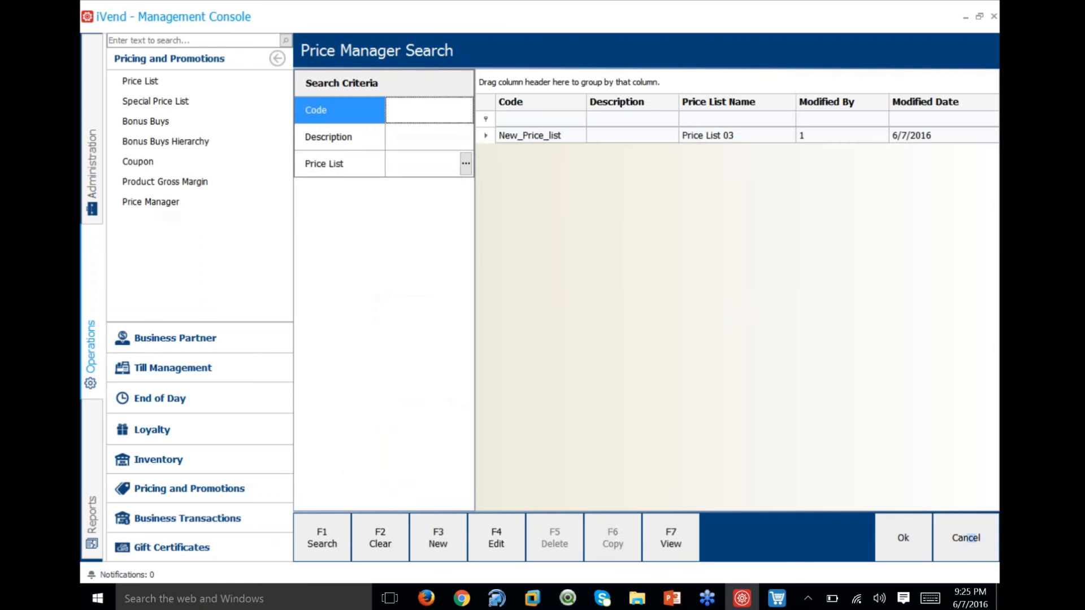
click(982, 546)
click(982, 546)
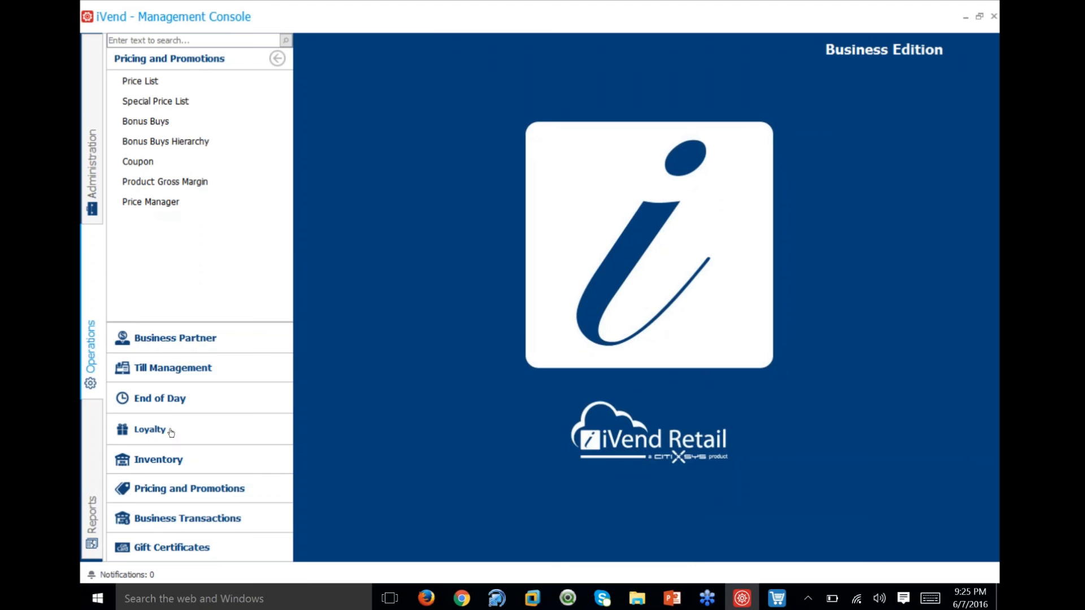
Open the product Womens Dojo Jean (100108) from the inventory product search for editing.
click(164, 459)
scroll(195, 261, up, 5)
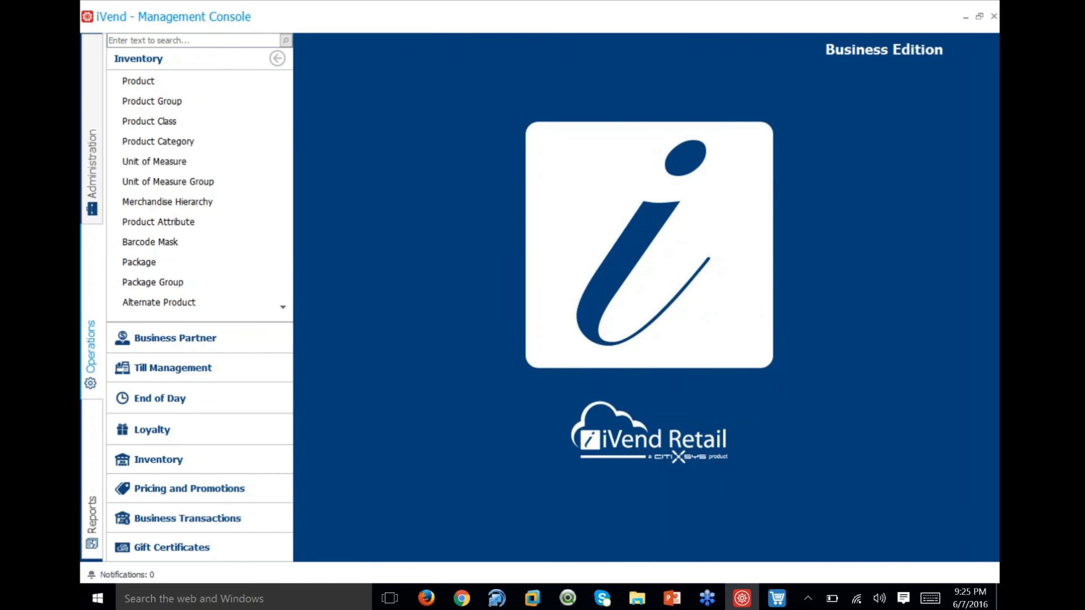
scroll(188, 278, down, 1)
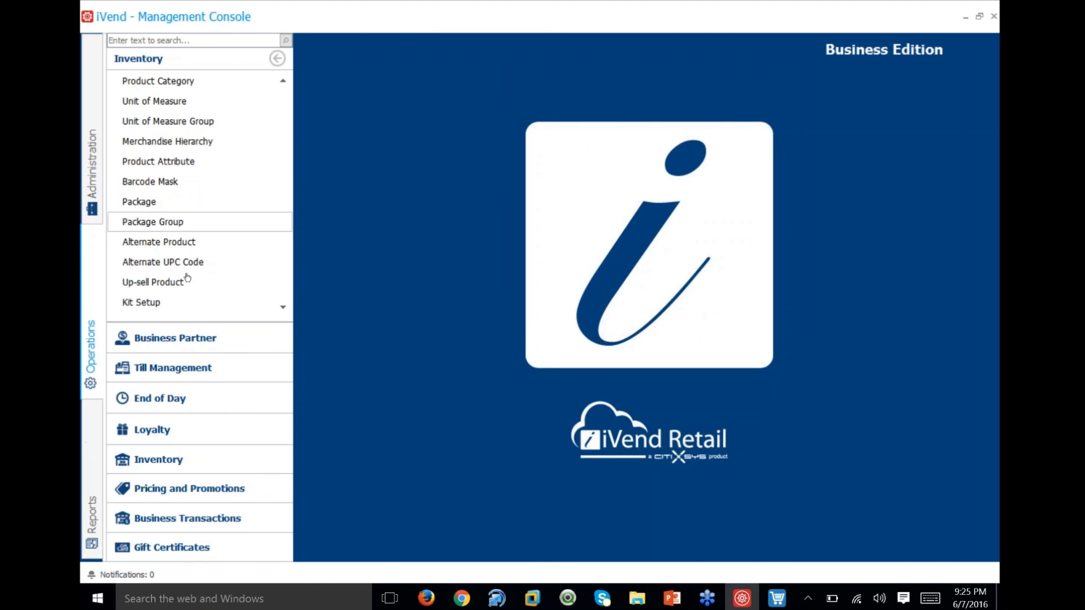
scroll(187, 278, up, 1)
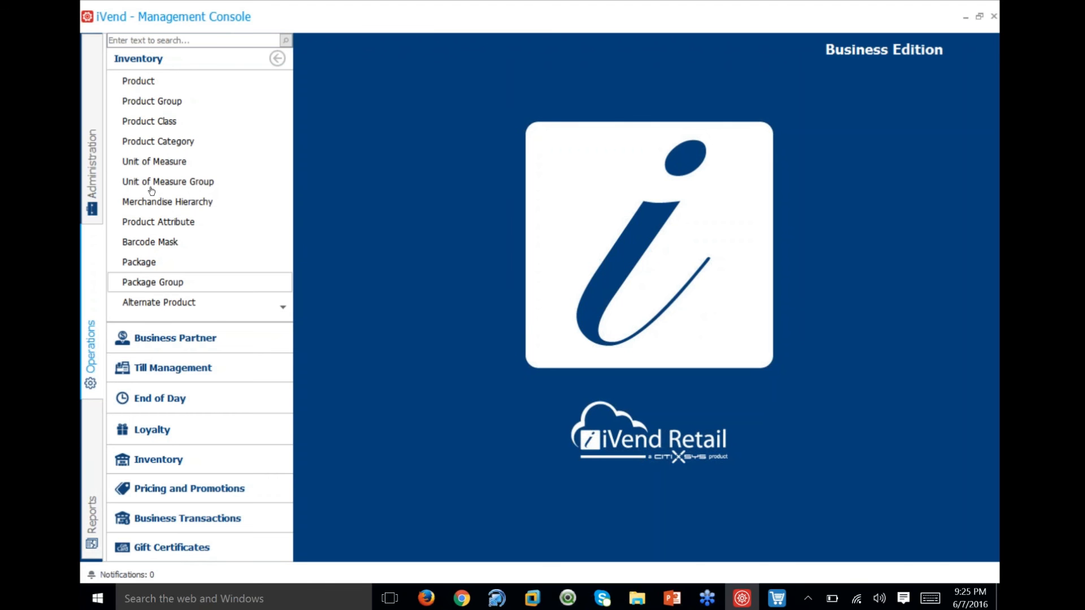
click(178, 81)
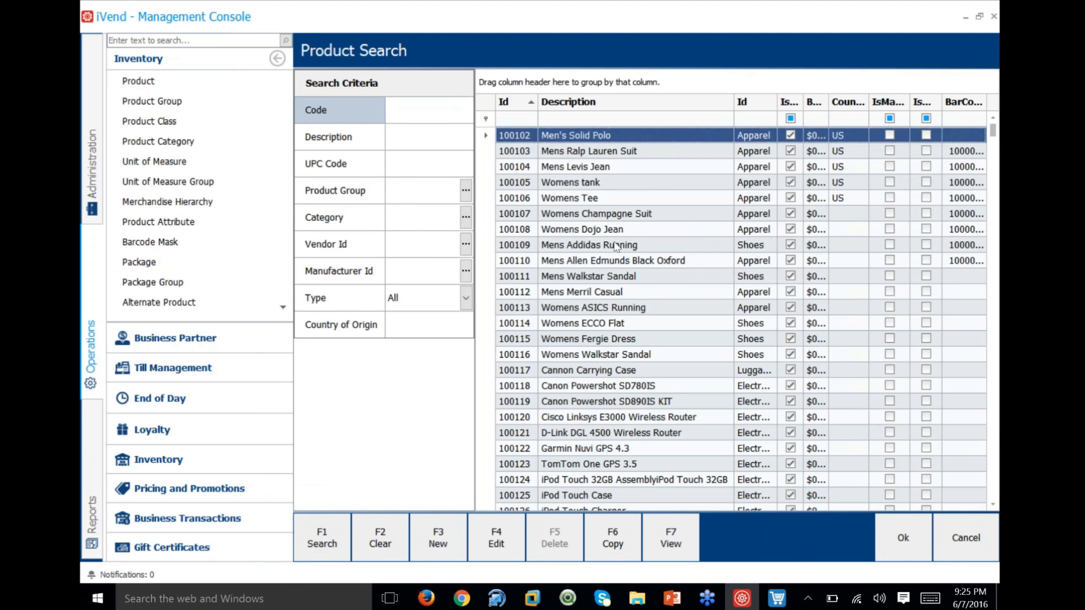
click(617, 232)
click(496, 537)
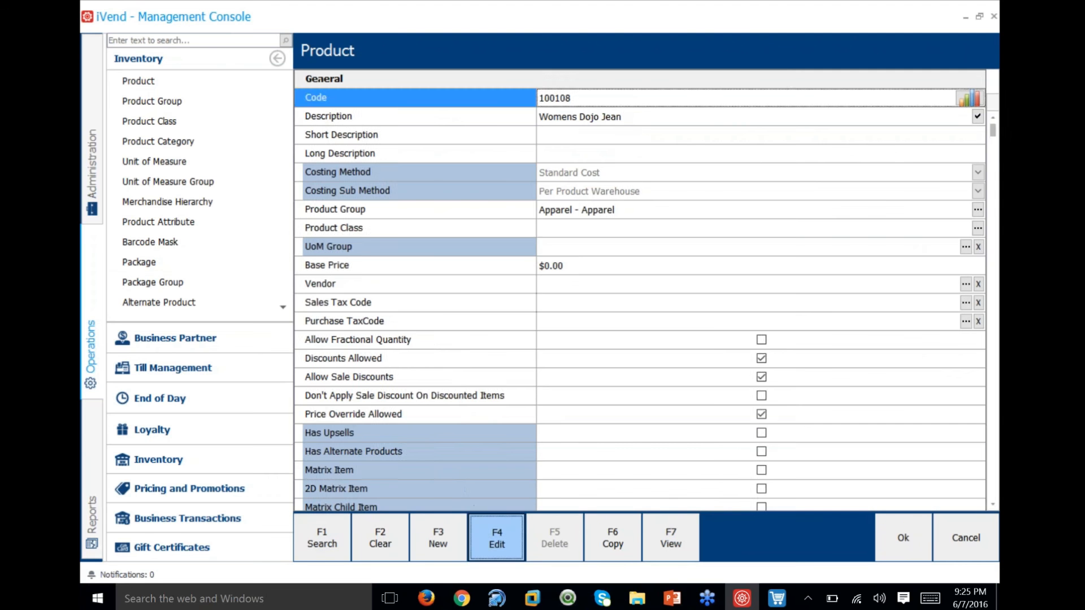
Examine all fields of the Womens Dojo Jean record, from the General data and Base Price down to the image and user defined fields.
click(278, 60)
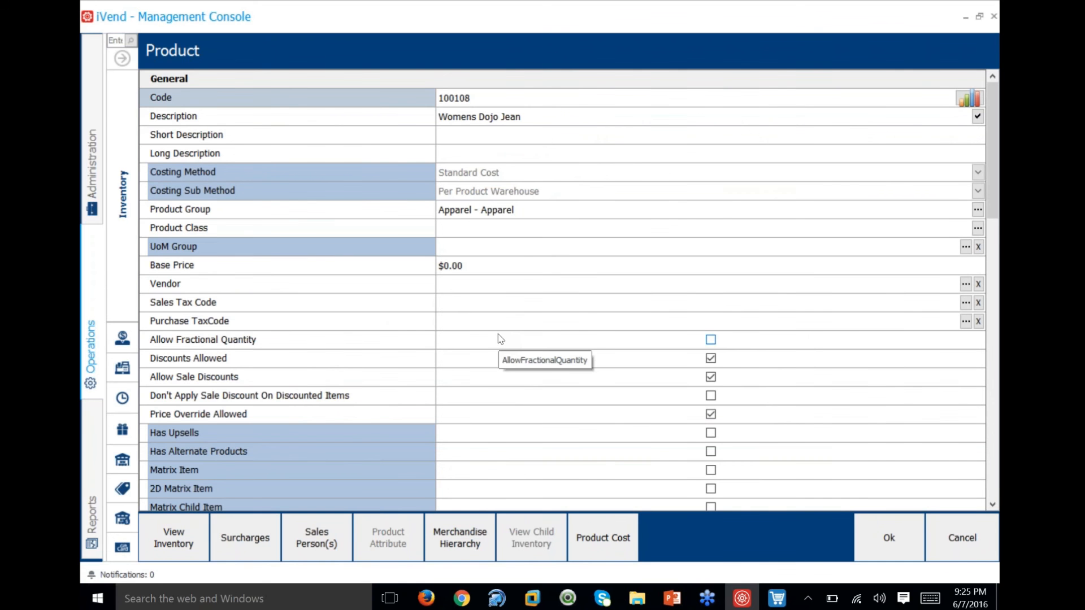
click(518, 266)
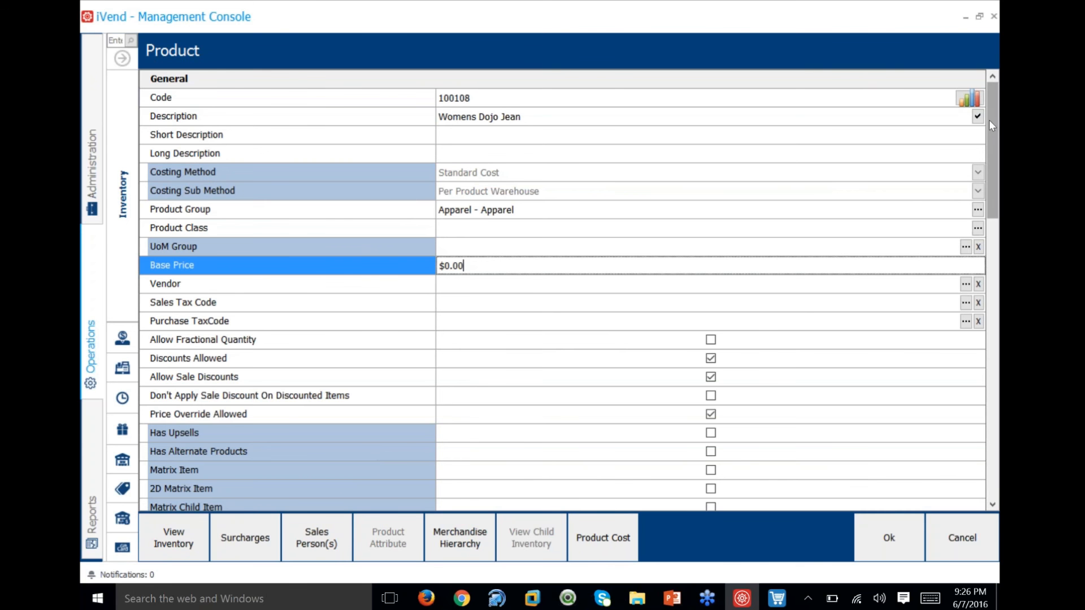
drag(989, 120, 993, 146)
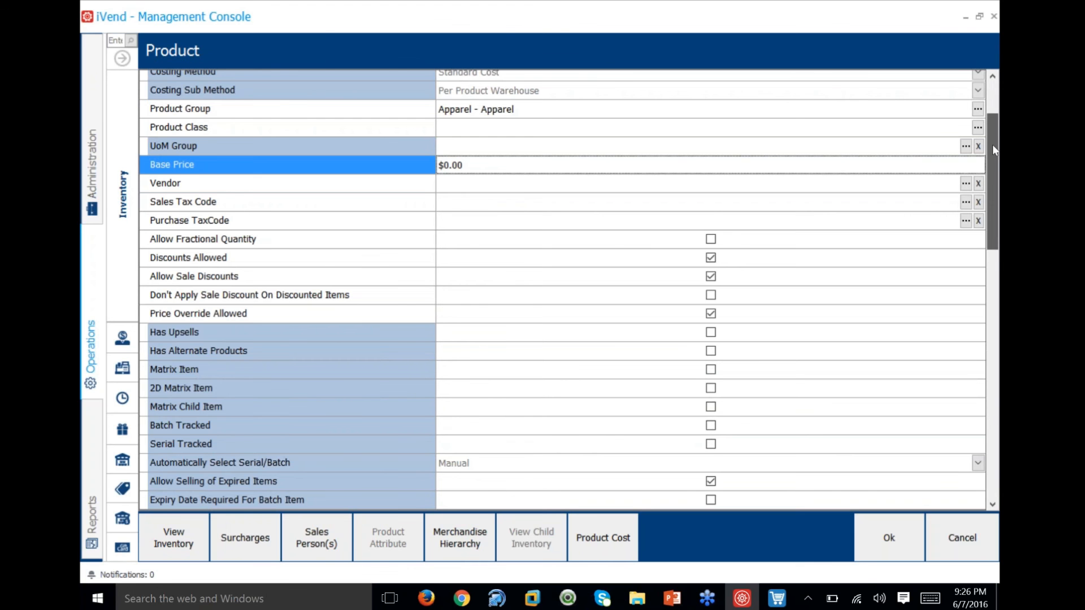
drag(993, 149, 997, 202)
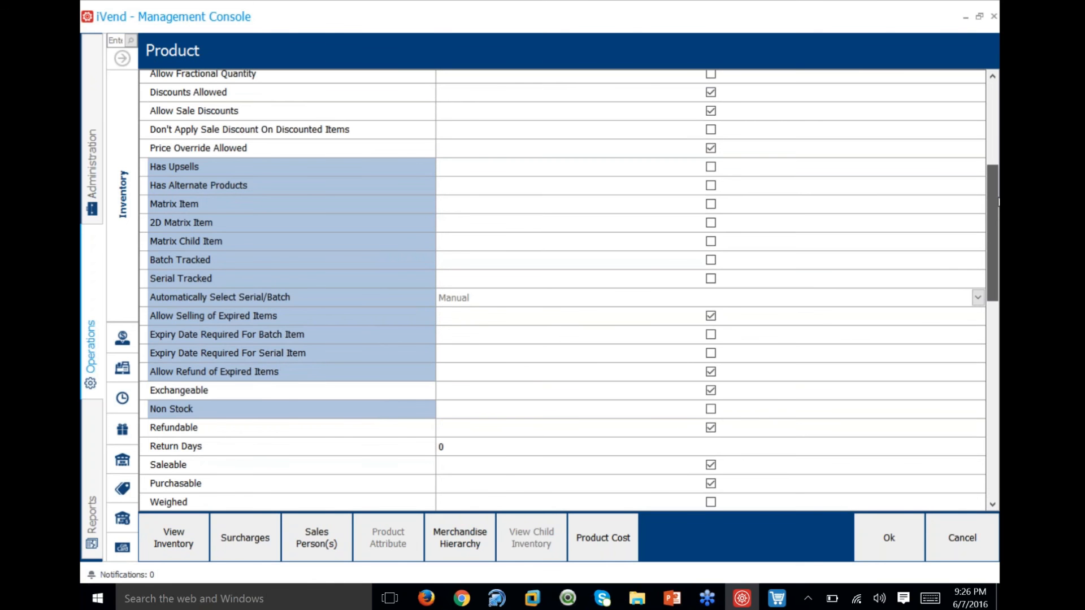
drag(997, 202, 996, 282)
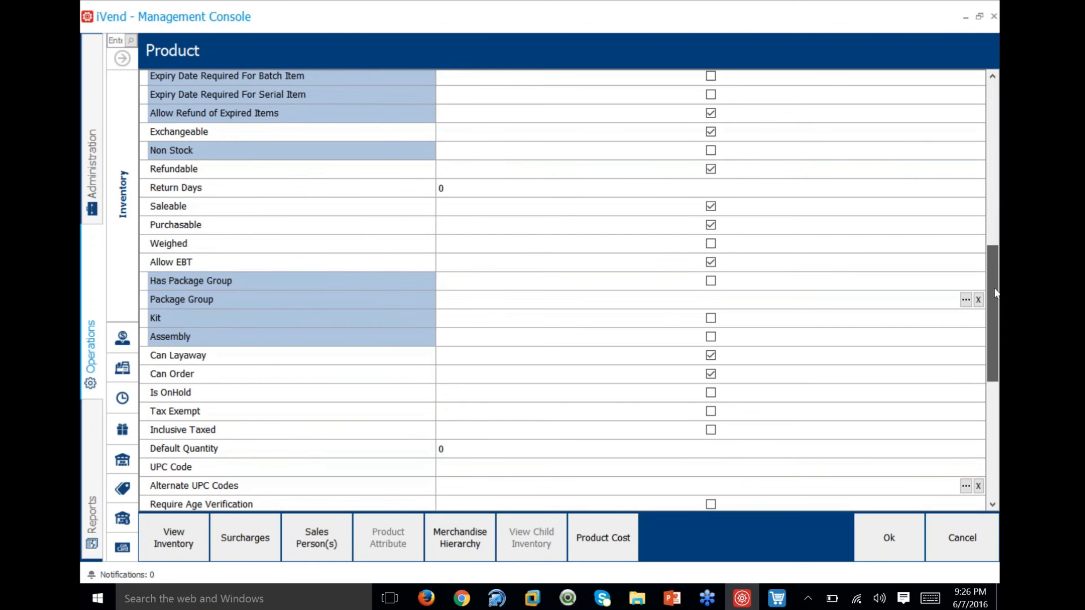
drag(995, 288, 996, 380)
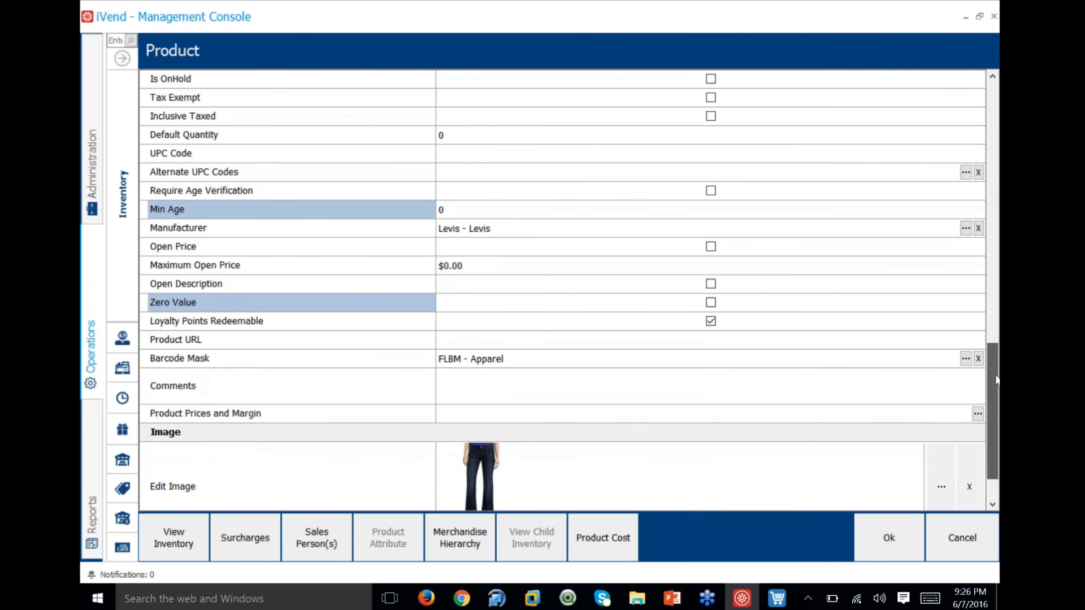
drag(996, 380, 995, 379)
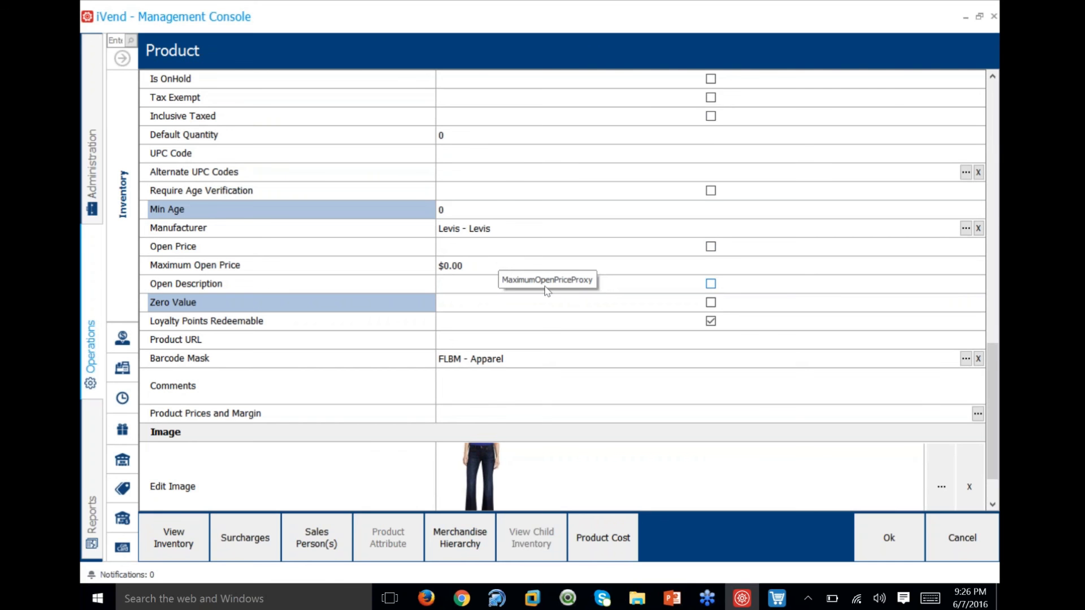
scroll(546, 290, down, 1)
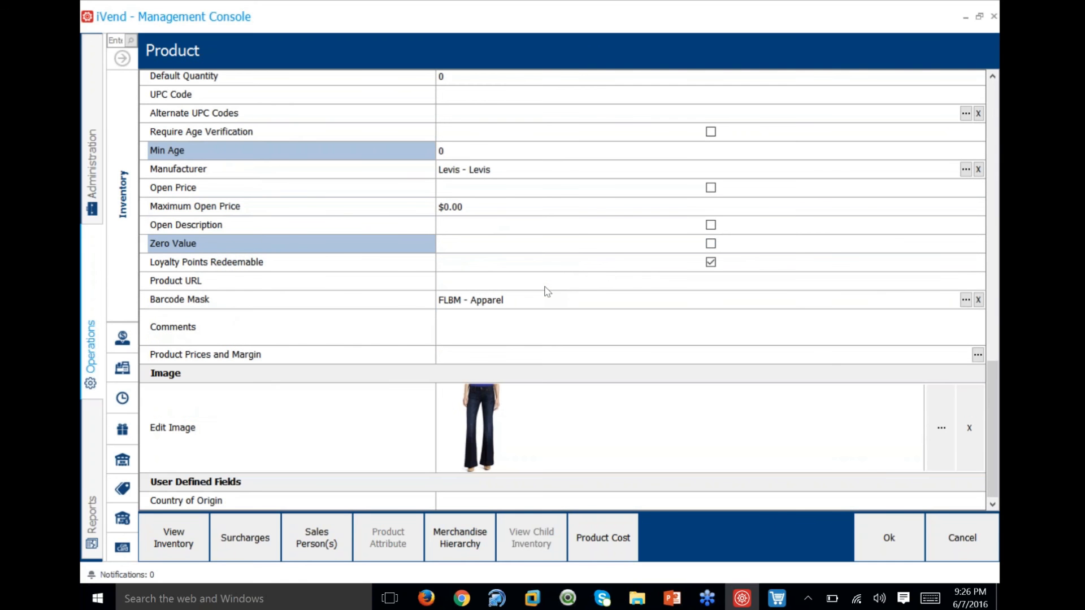
scroll(547, 292, up, 5)
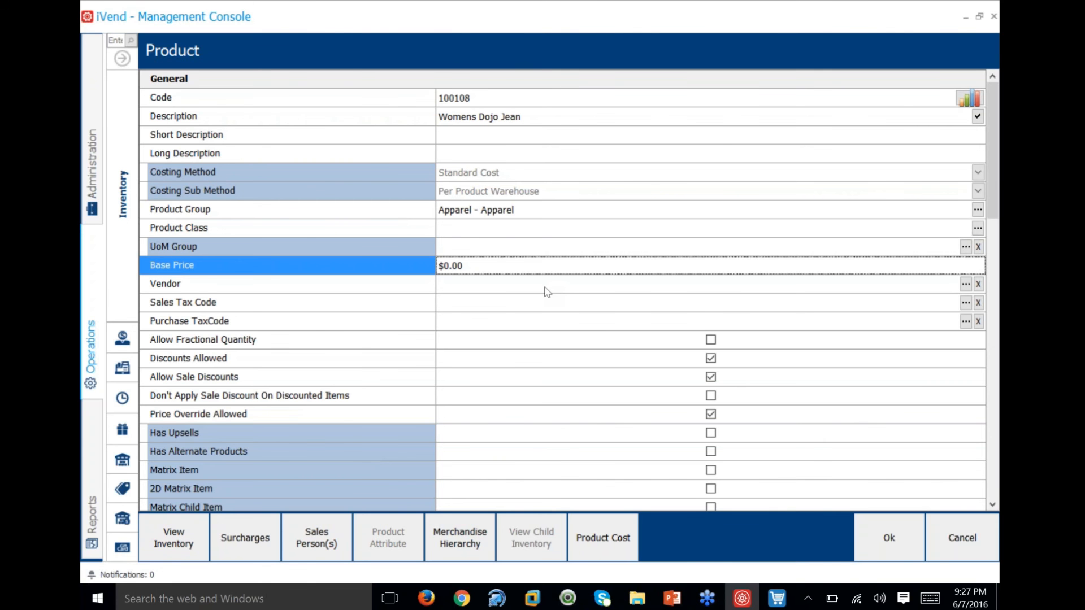
Look through the Inventory functions and close the Womens Dojo Jean record without saving.
click(122, 58)
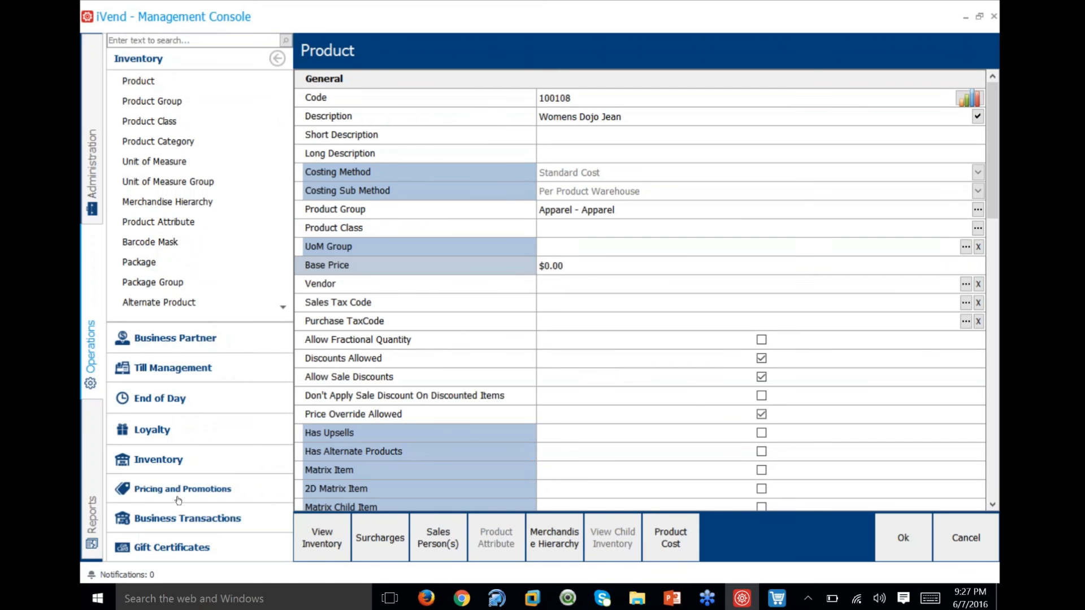
scroll(195, 255, down, 2)
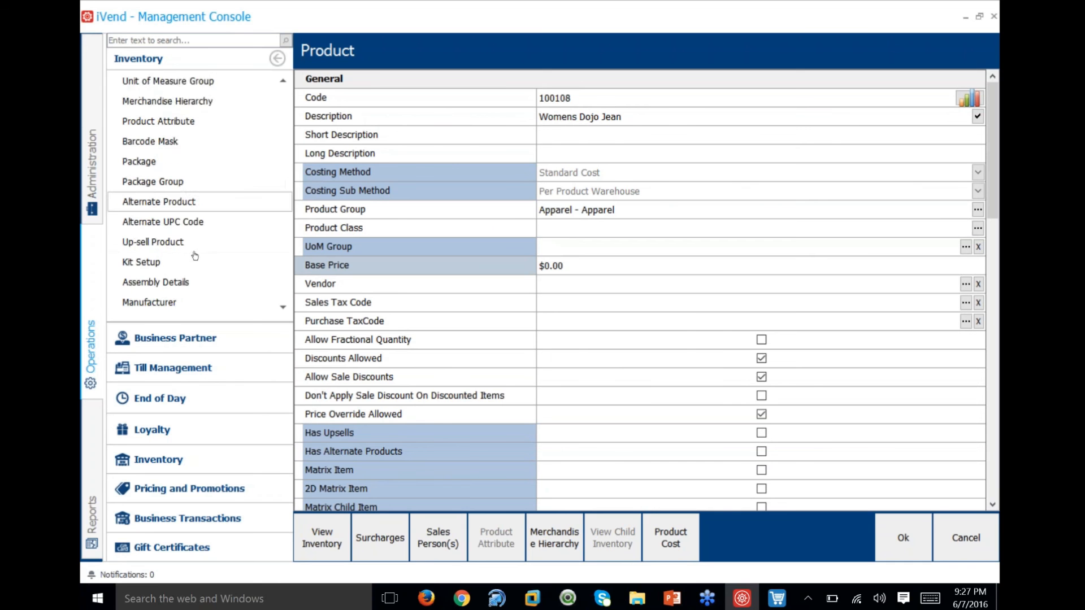
scroll(195, 257, down, 2)
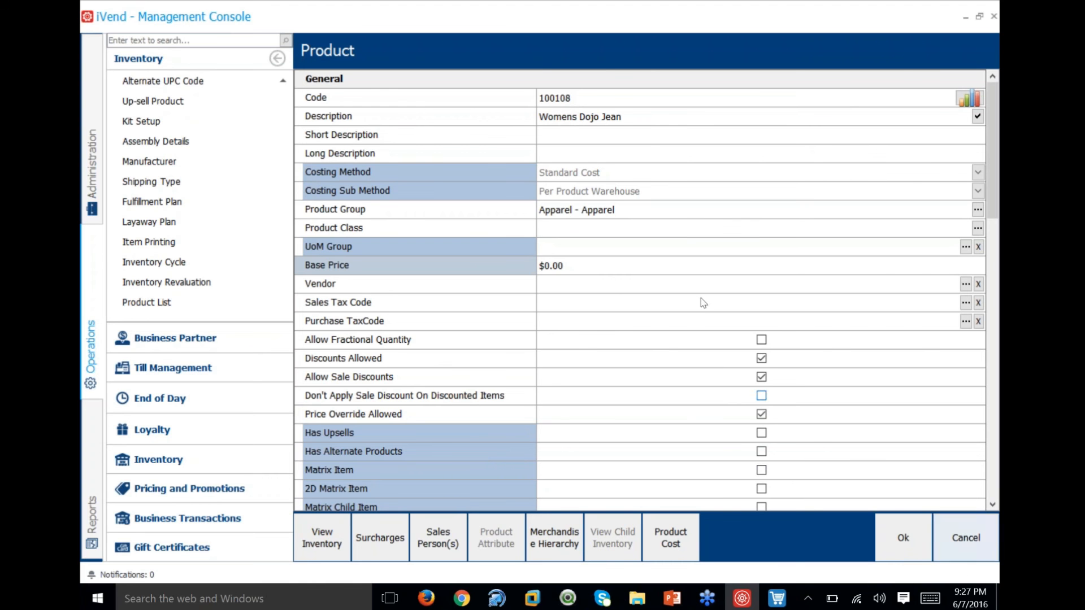
click(964, 538)
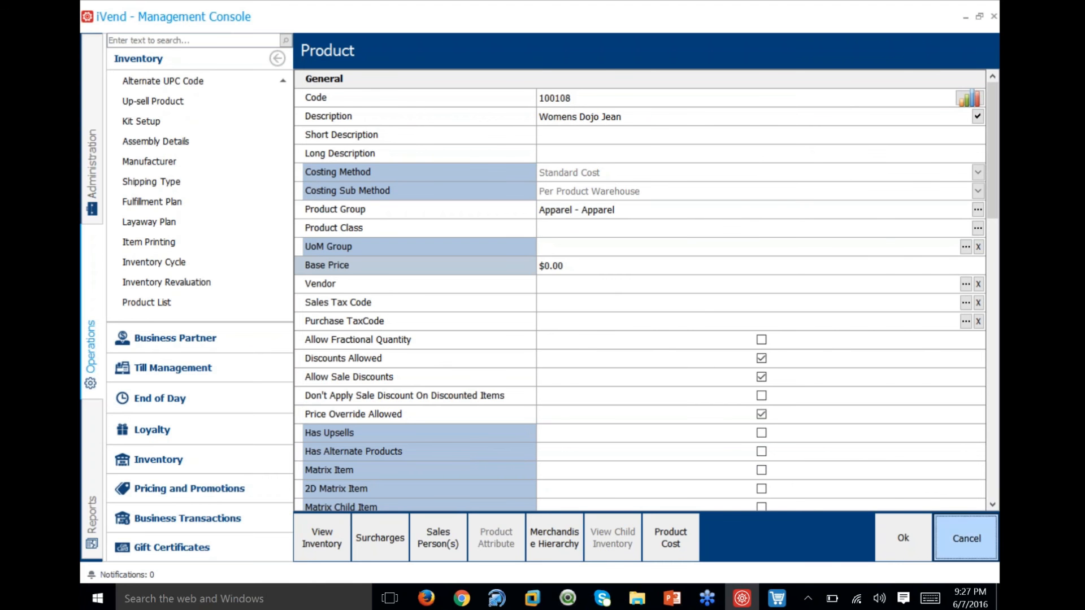
Open Mens Addidas Running (100109) for editing, view its lower fields and close the record without changes.
click(583, 247)
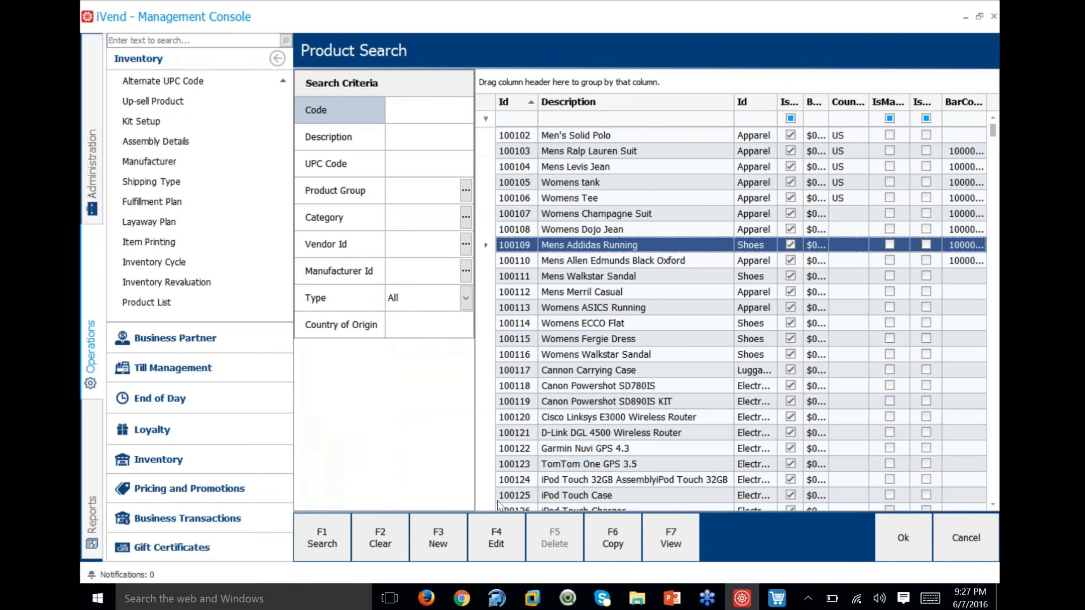
click(497, 534)
scroll(601, 277, down, 10)
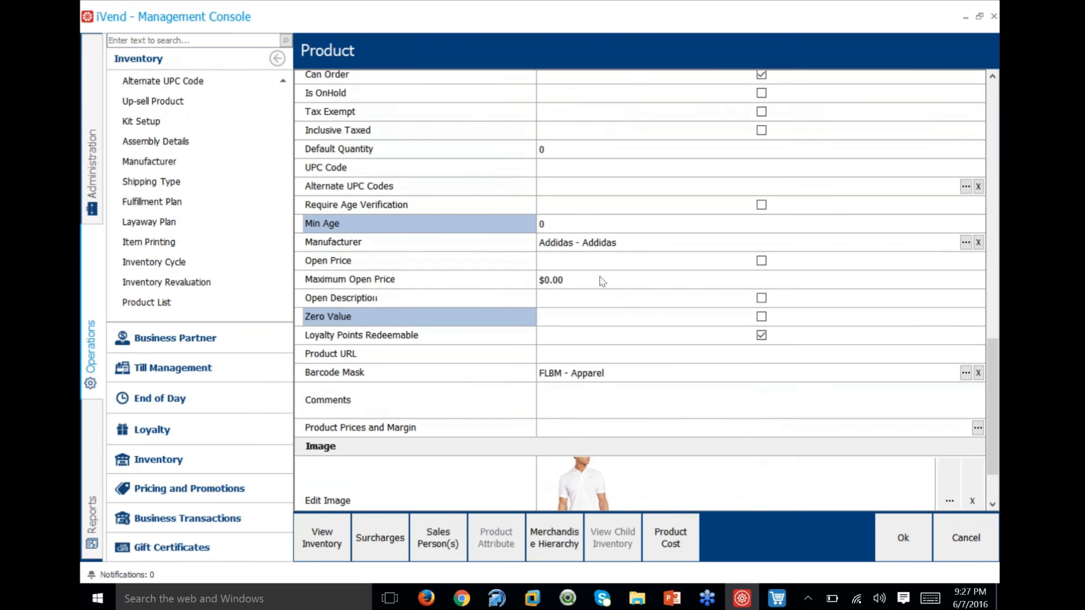
key(Escape)
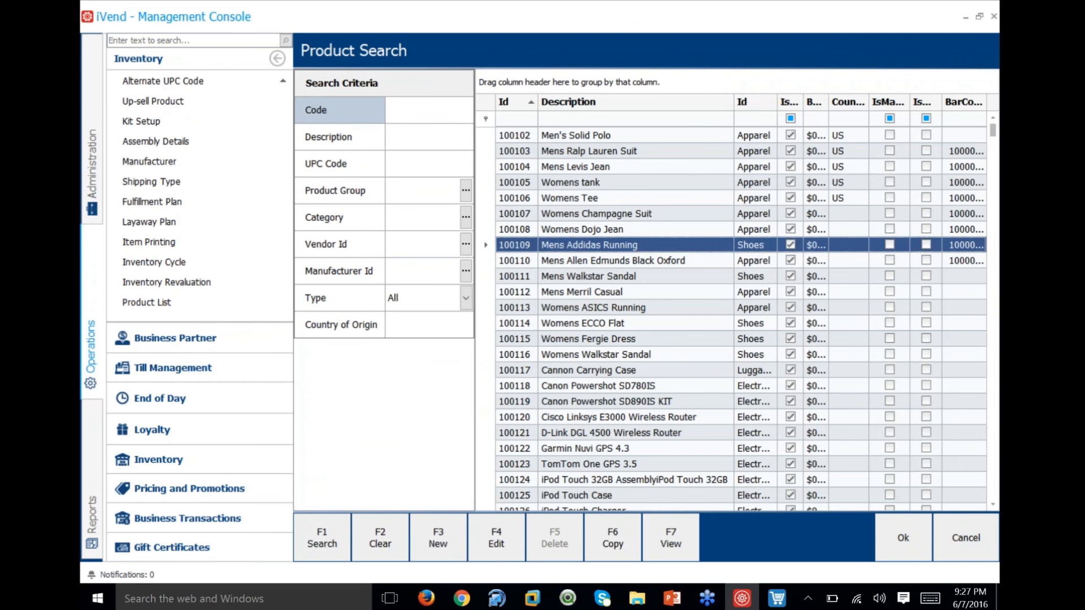
Select Mens Allen Edmunds Black Oxford in the product search and show the Pricing and Promotions functions.
click(600, 263)
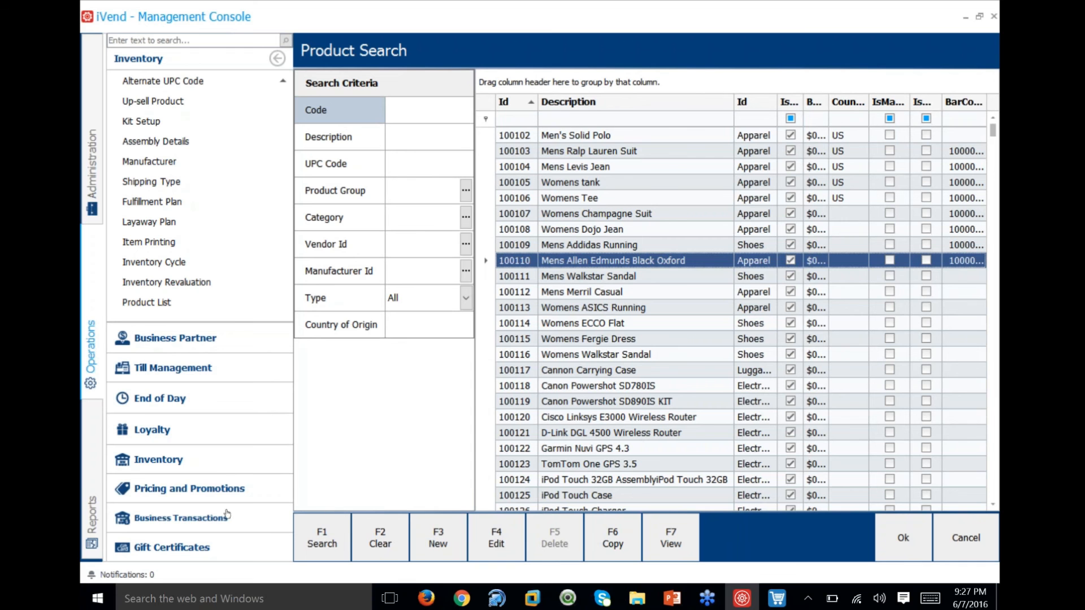
click(227, 487)
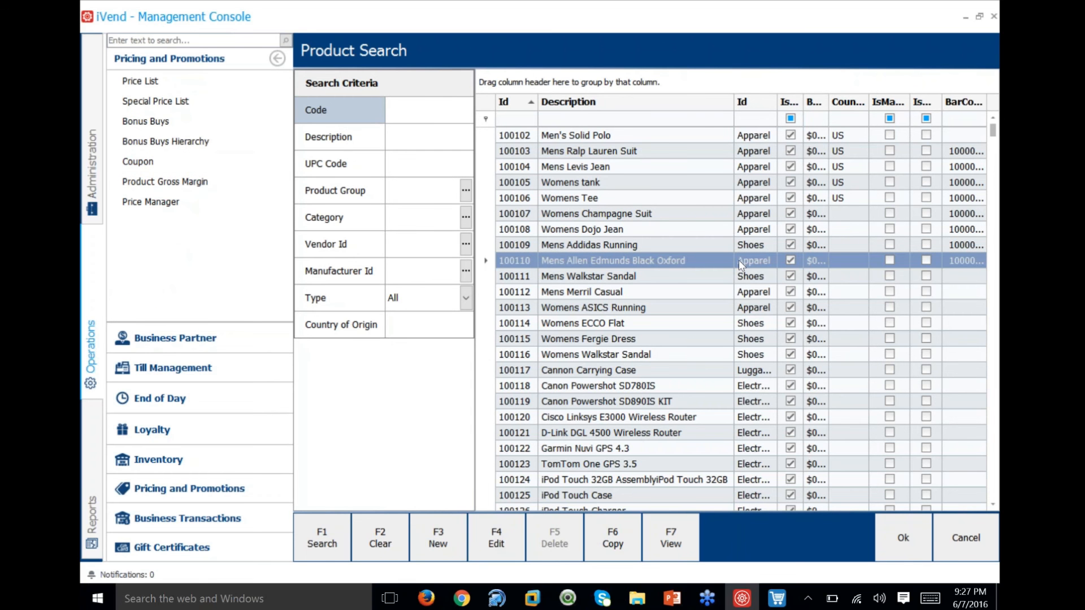